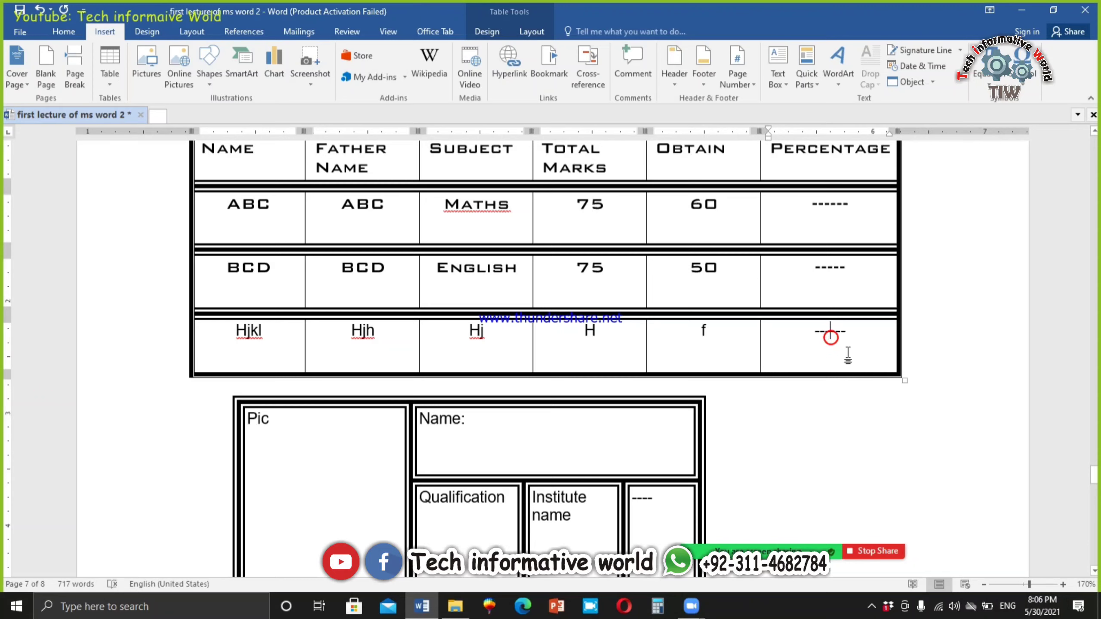
# Step: Try inserting a row below the last row of the marks table and undo the insertion
pyautogui.moveTo(865, 345); pyautogui.dragTo(285, 340)
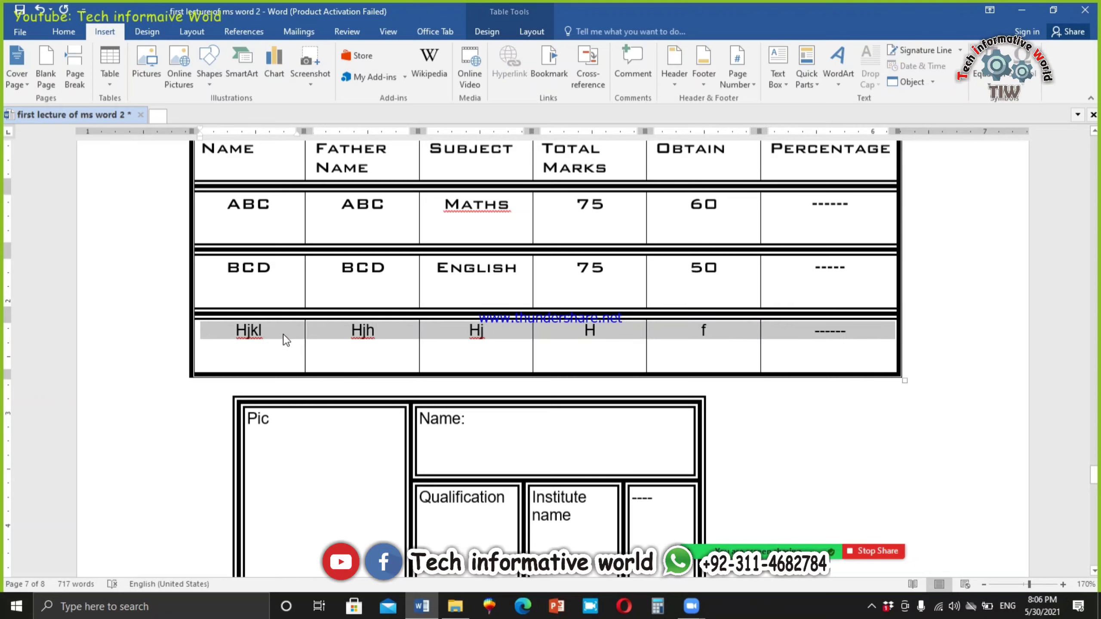
pyautogui.rightClick(283, 335)
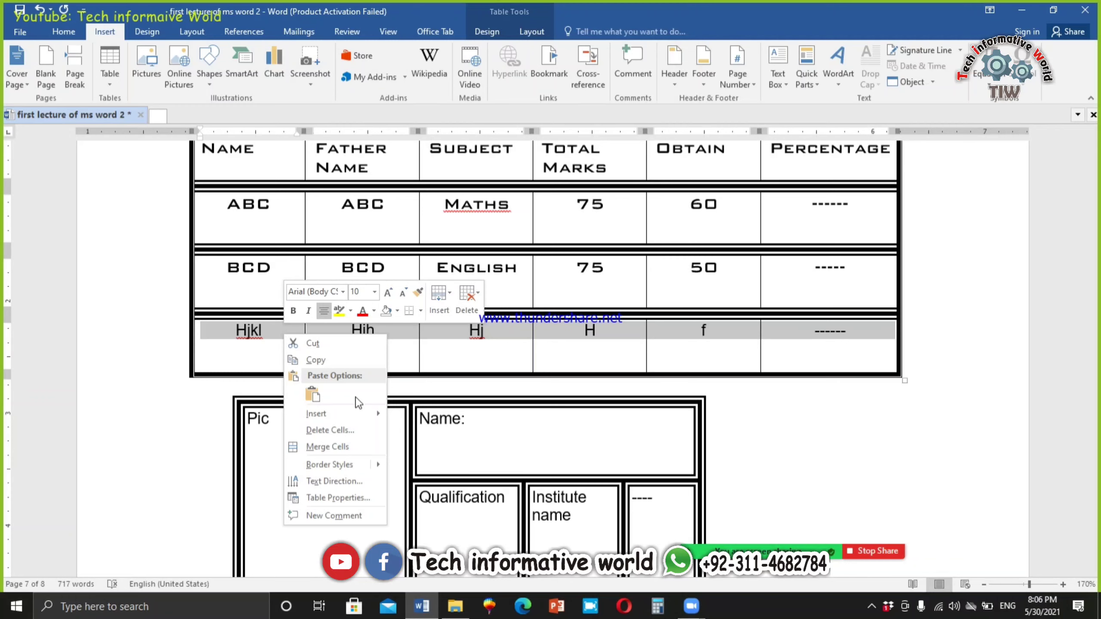
pyautogui.moveTo(362, 414)
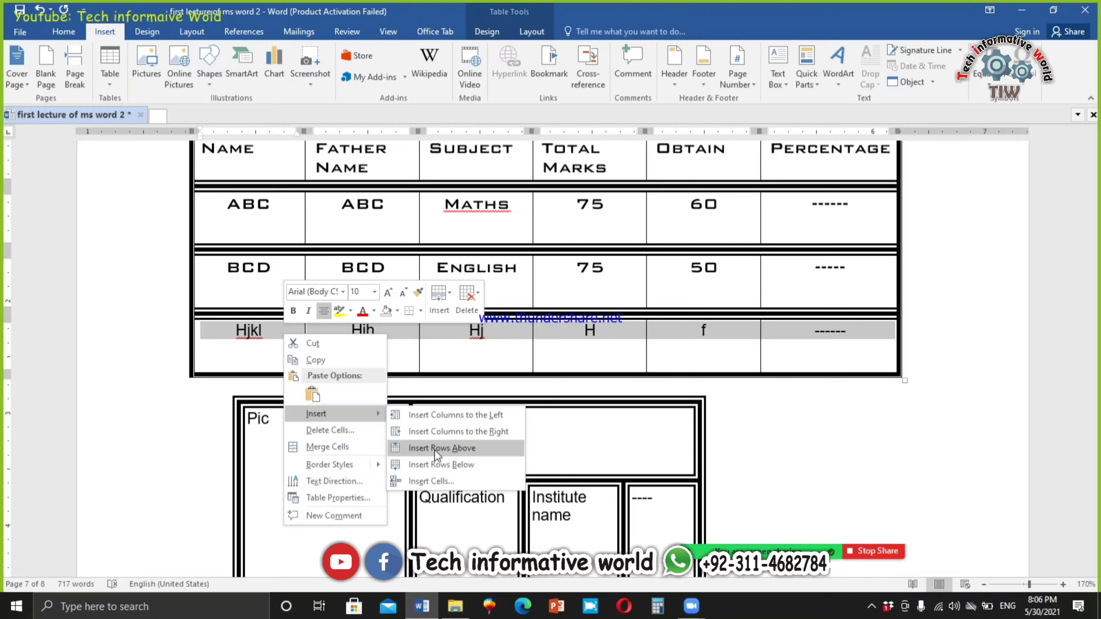
pyautogui.click(435, 461)
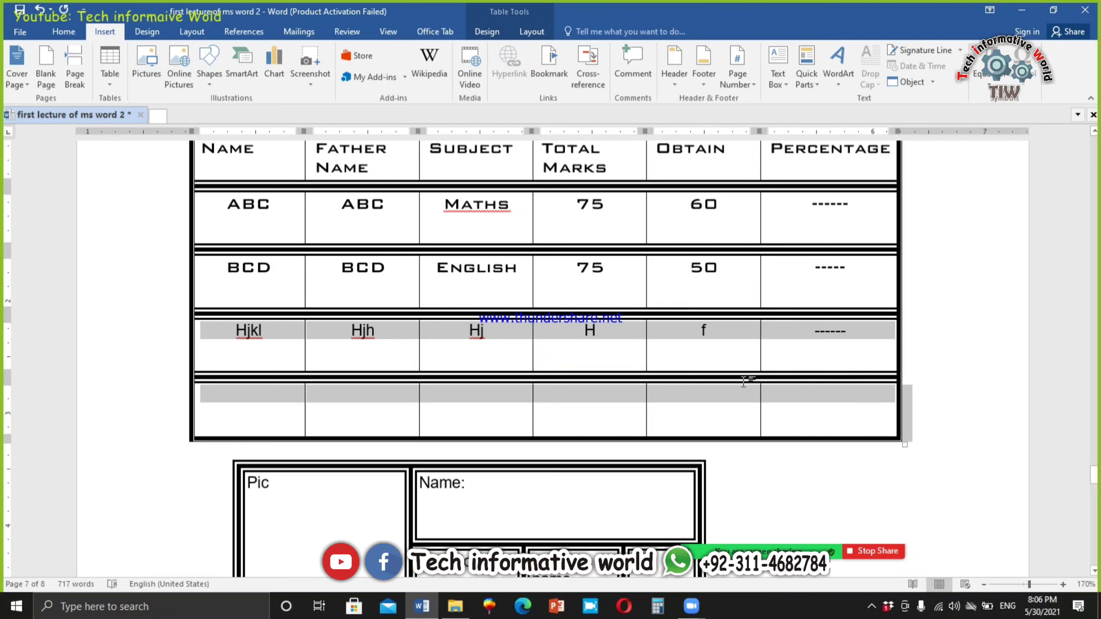
pyautogui.hotkey('ctrl', 'z')
# Step: Replace the dashes in the last row's Percentage cell with "Tab" and add a new empty row at the table's end
pyautogui.click(814, 345)
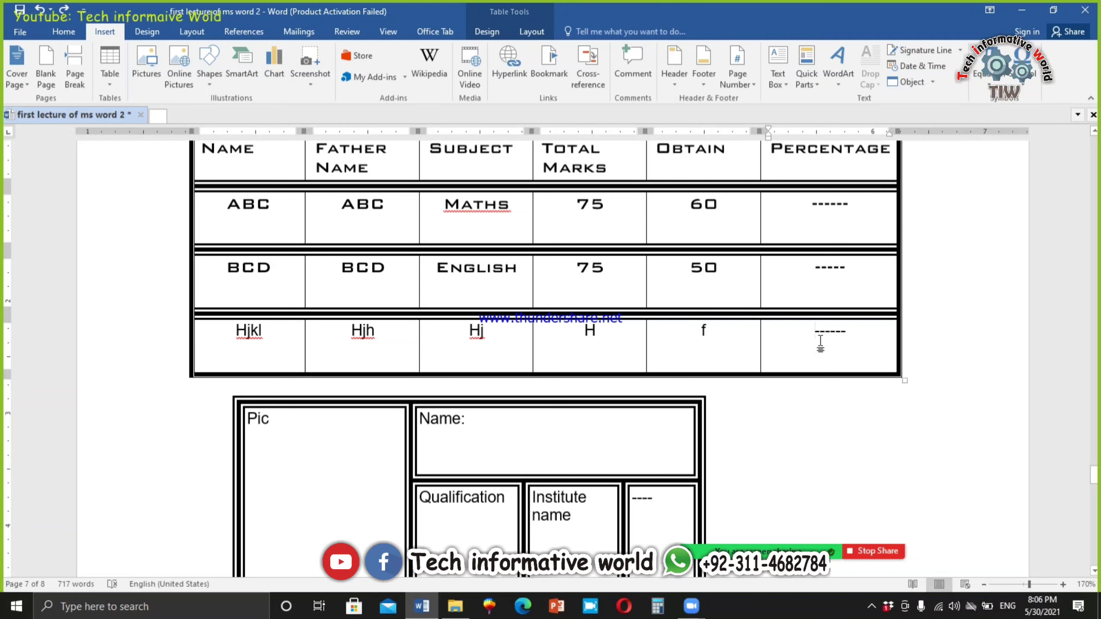
pyautogui.click(763, 359)
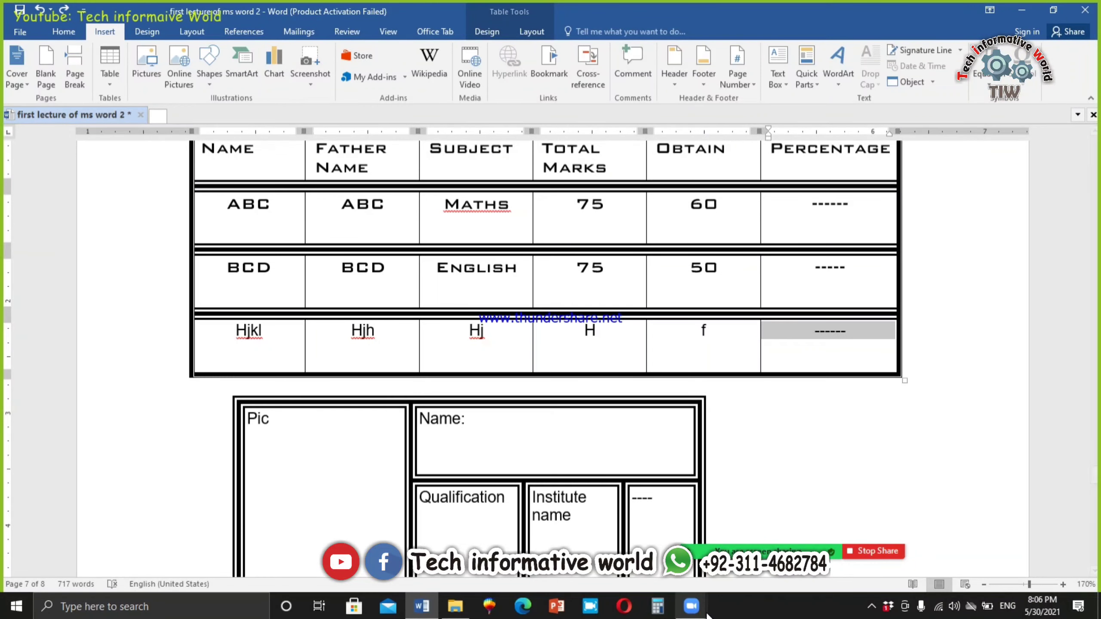
pyautogui.moveTo(691, 606)
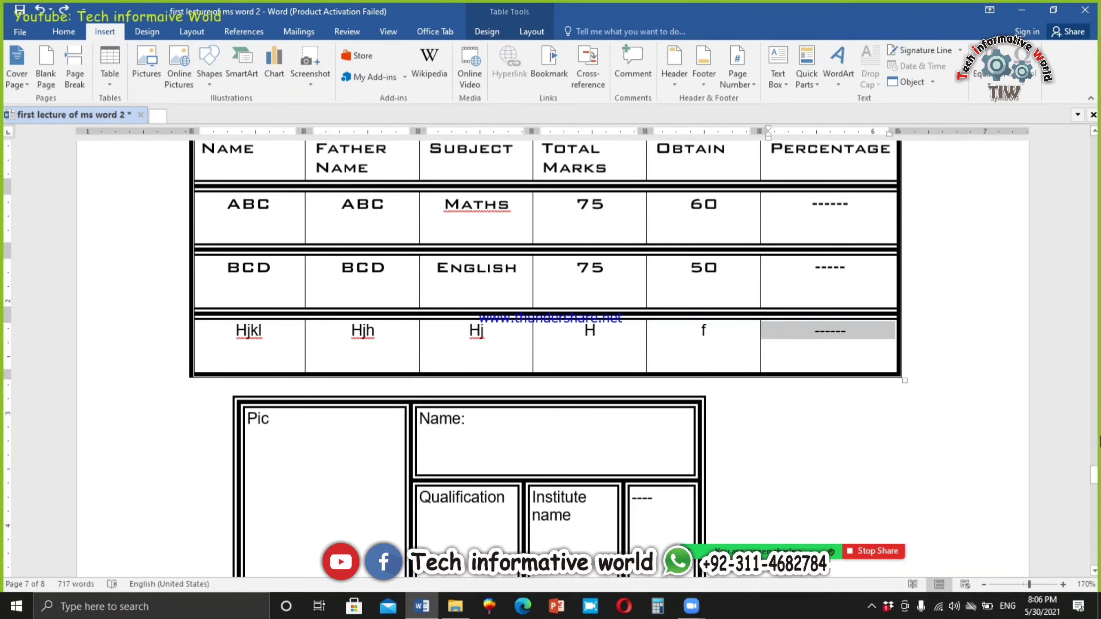
pyautogui.click(736, 410)
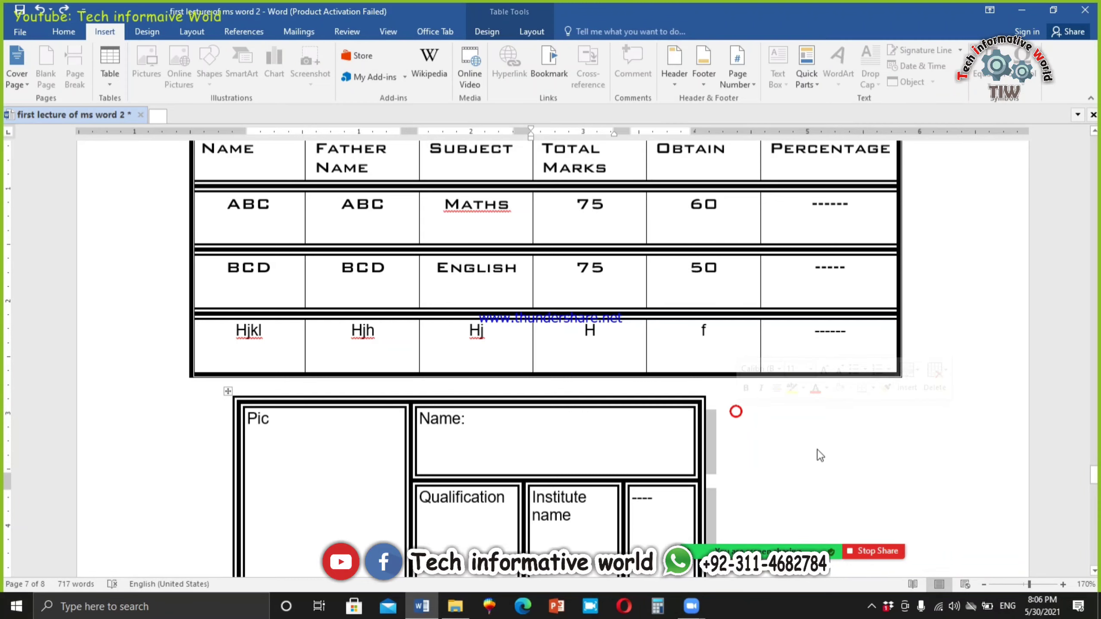
pyautogui.moveTo(850, 337); pyautogui.dragTo(798, 335)
pyautogui.write('Tab')
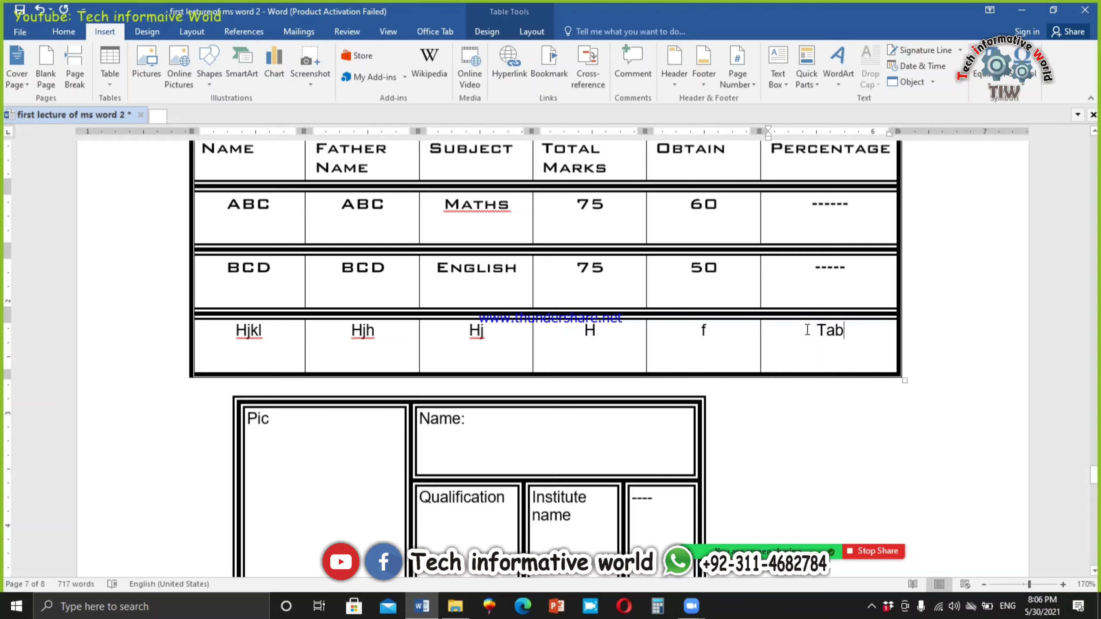
pyautogui.moveTo(854, 328); pyautogui.dragTo(797, 336)
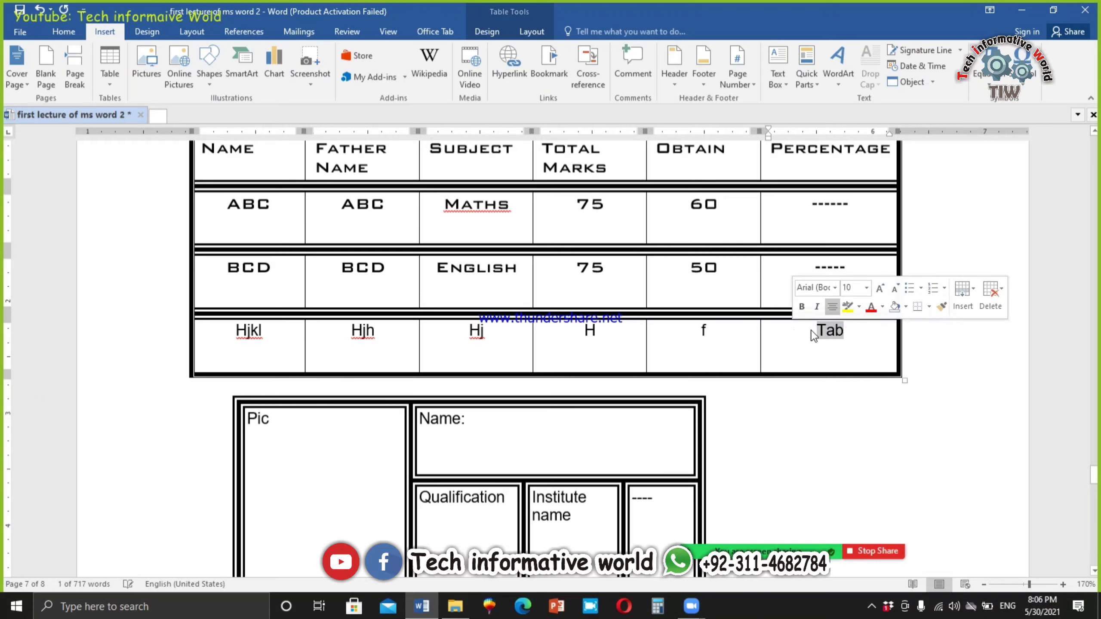
pyautogui.press('Tab')
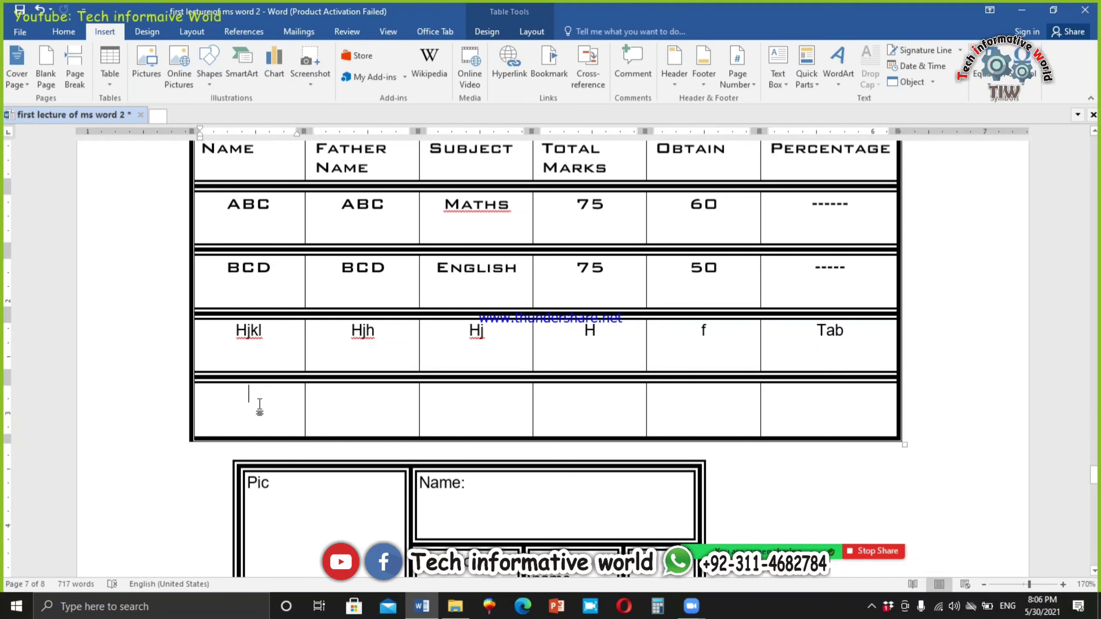
pyautogui.moveTo(259, 405); pyautogui.dragTo(823, 393)
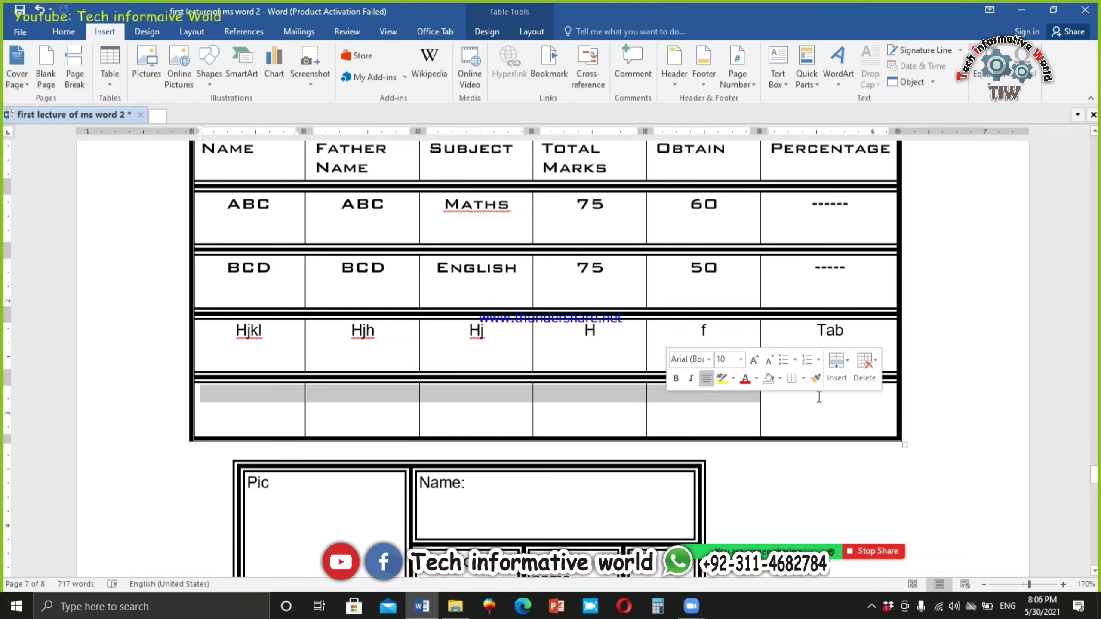
pyautogui.click(813, 412)
pyautogui.click(250, 405)
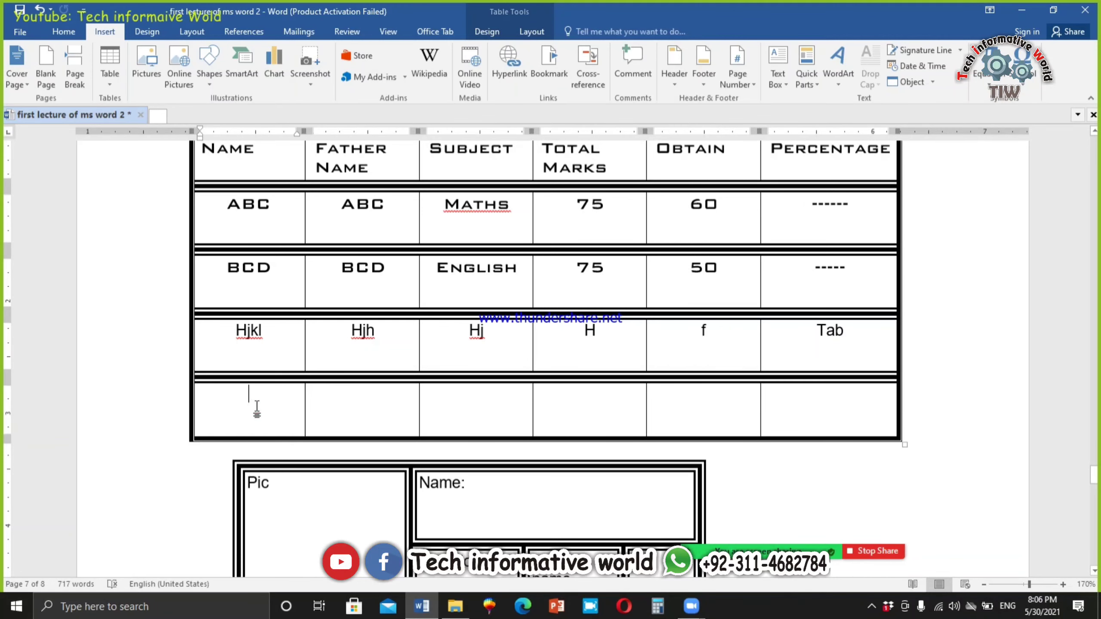
# Step: Start a note with the word "Tab" on a new line below the empty table on the last page
pyautogui.scroll(-10, 257, 408)
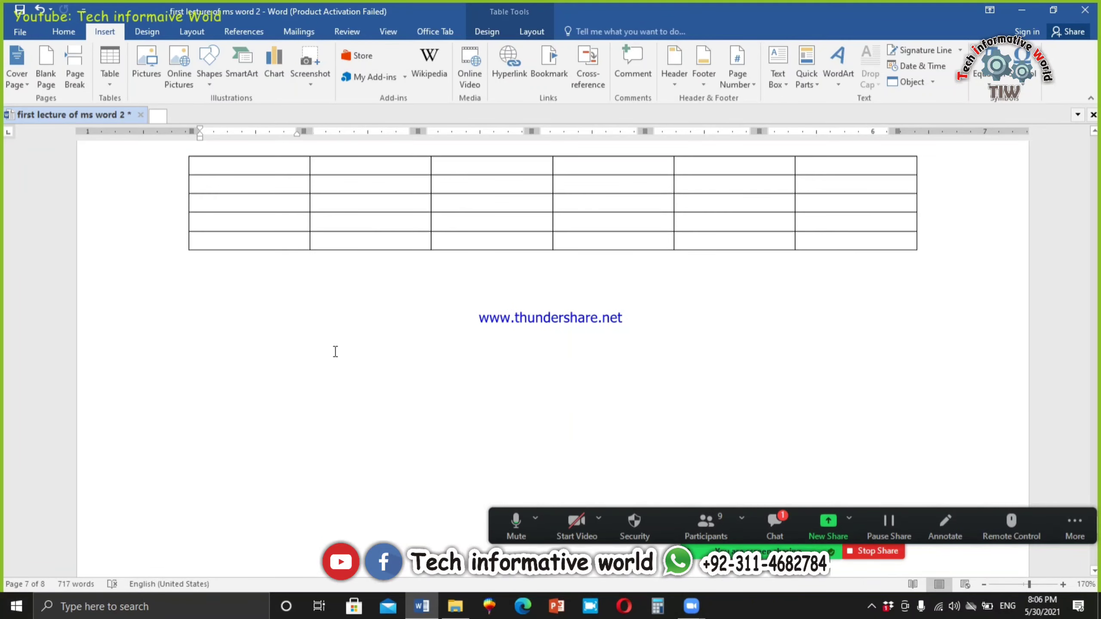
pyautogui.click(326, 322)
pyautogui.press('Return')
pyautogui.write('T')
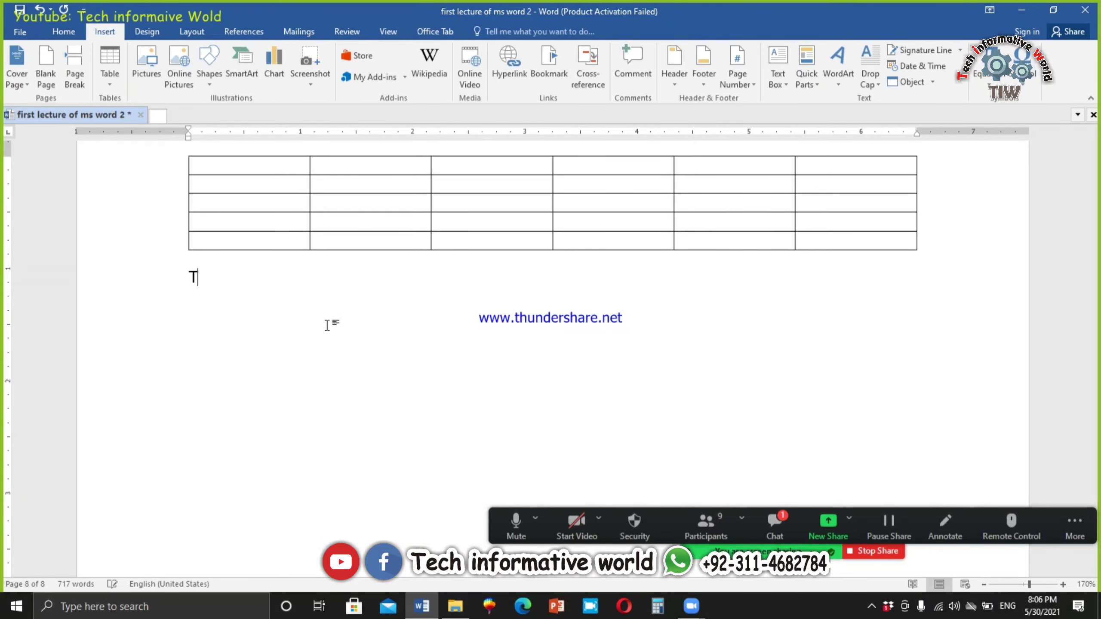
pyautogui.write('ab')
# Step: Change the input language to Urdu and continue the note with "یہ بٹن 4 سے 5 سپیس ایک ہی وقت میں دینے کھے لیے"
pyautogui.hotkey('alt', 'shift')
pyautogui.write('یہ')
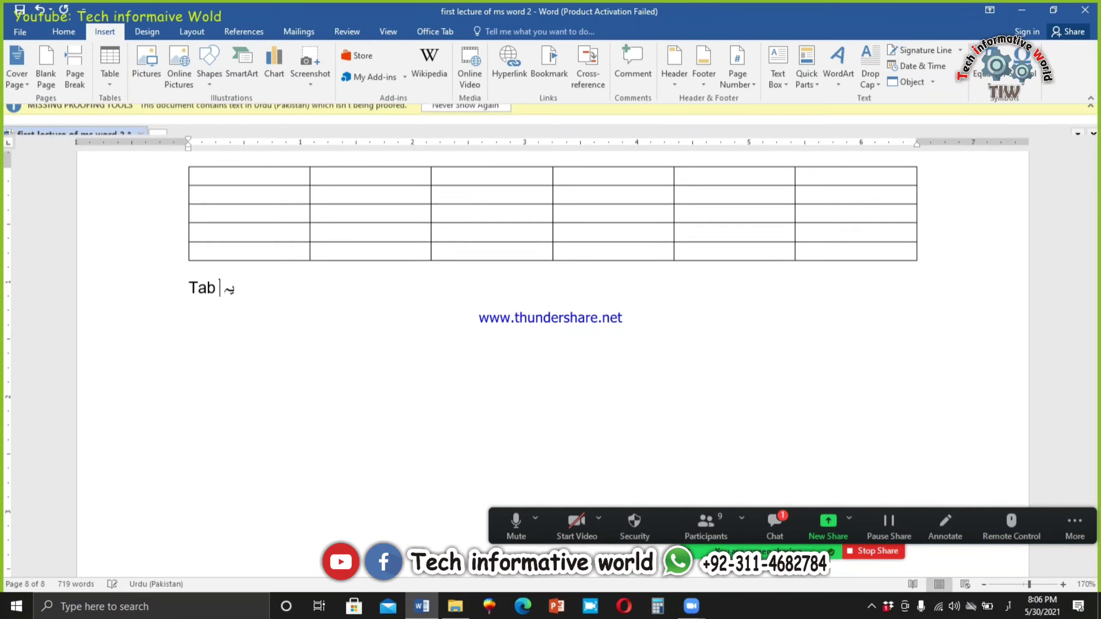
pyautogui.write(' بٹن')
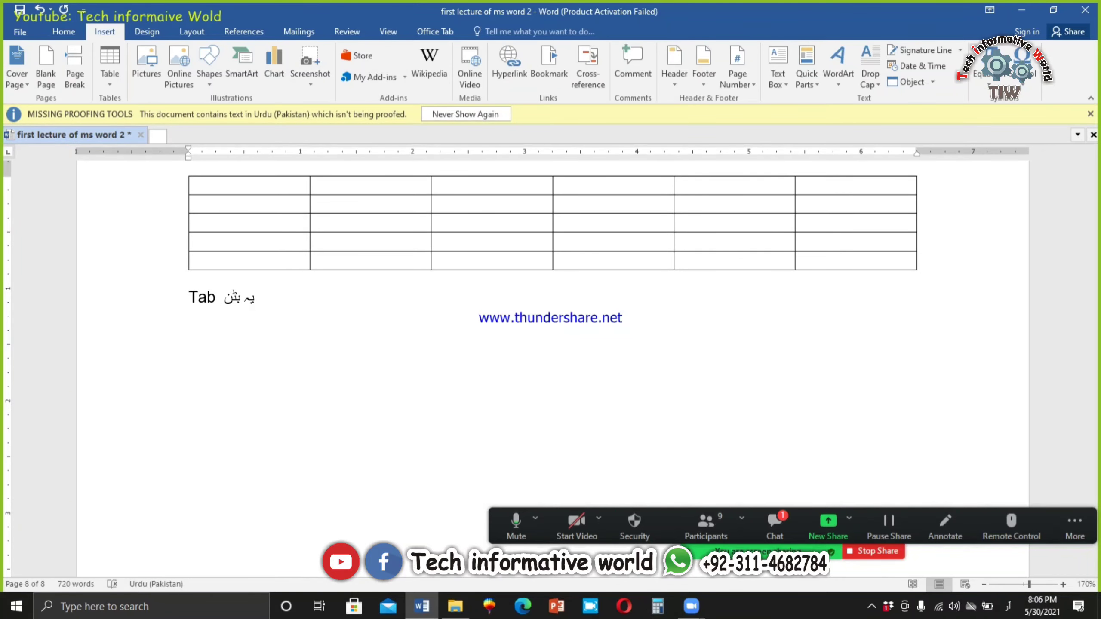
pyautogui.write(' 4 سے')
pyautogui.write(' 5')
pyautogui.write(' سپیس')
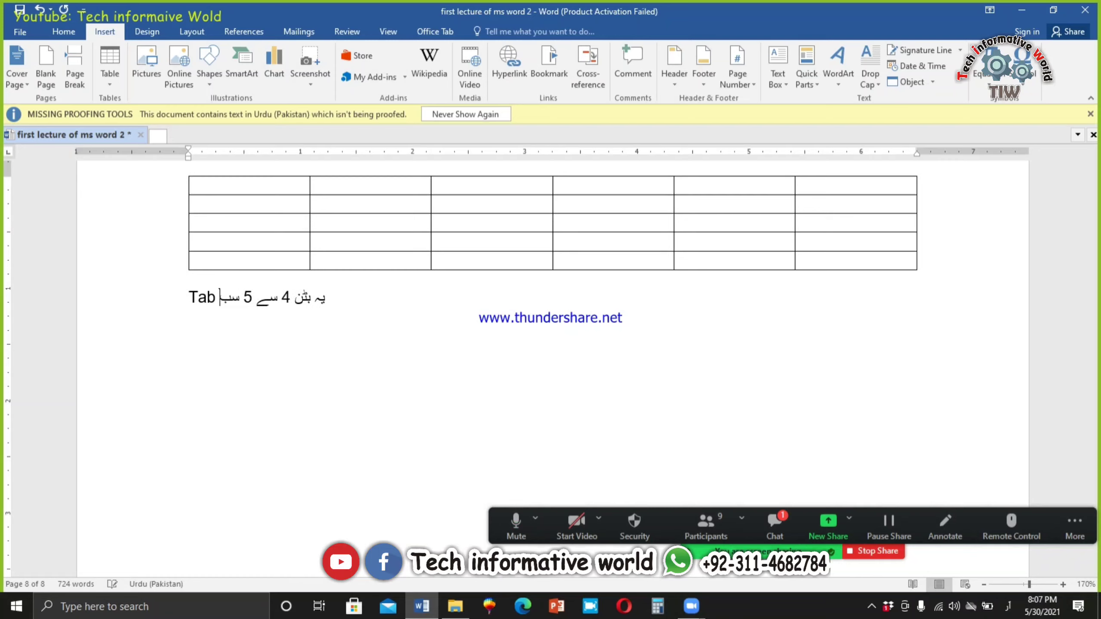
pyautogui.write(' ایک ہی و')
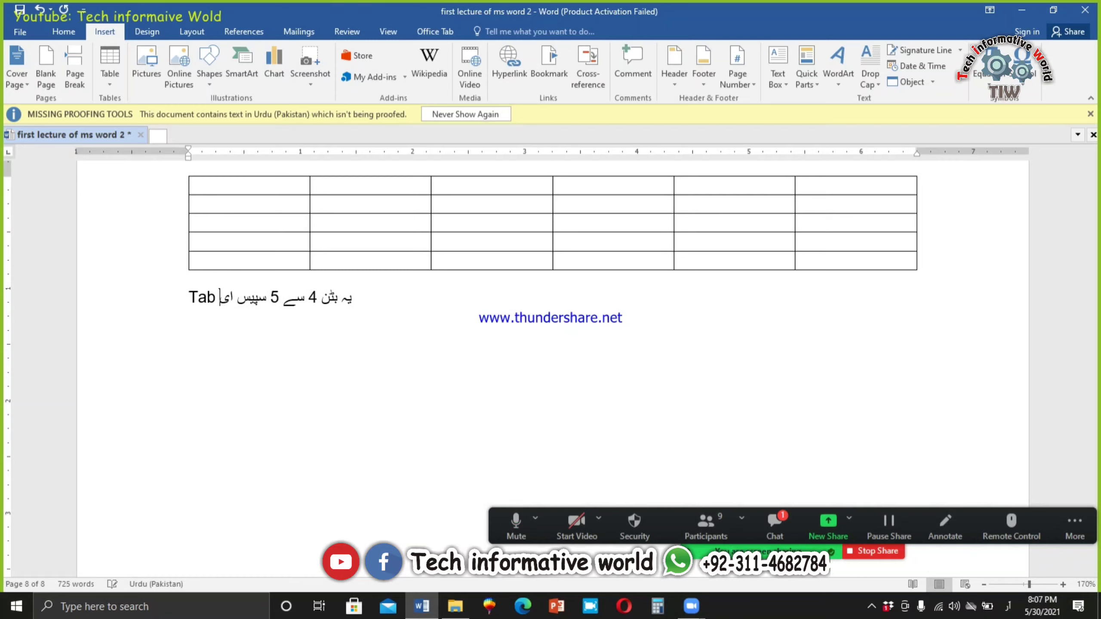
pyautogui.write('قت میں')
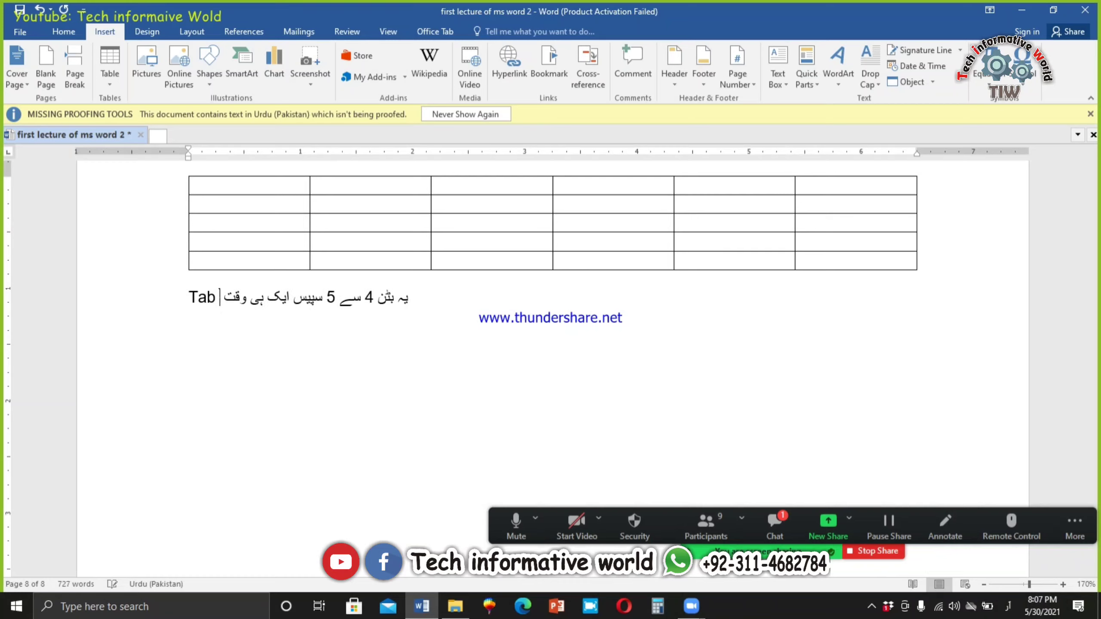
pyautogui.write(' دینے کھے لیے')
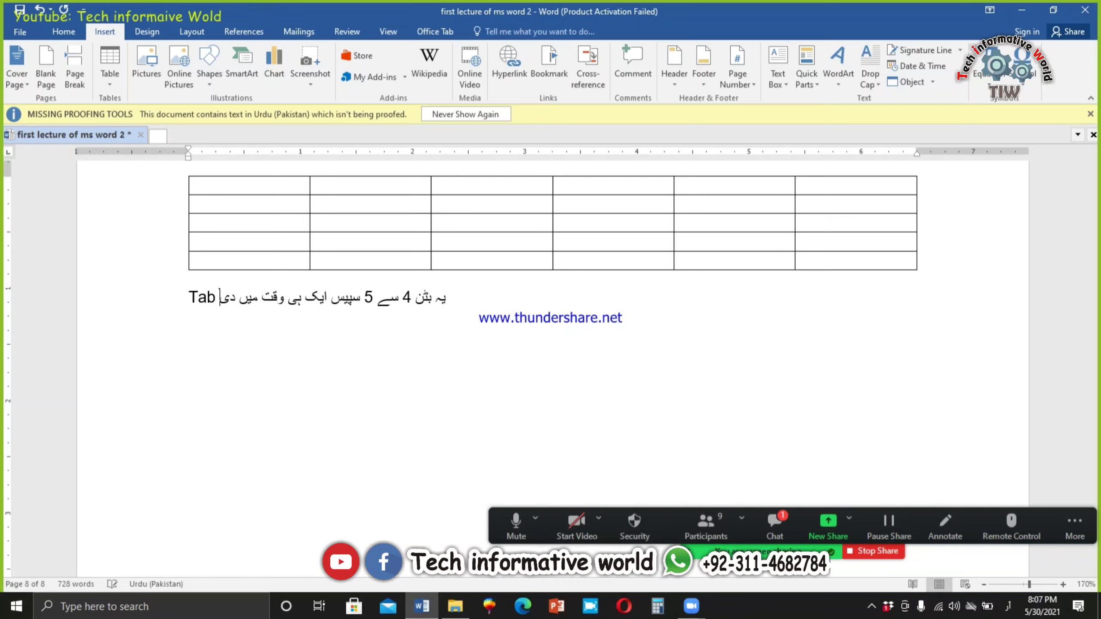
# Step: Complete the note's first statement with "استعمال کیا جاتا ہے", correcting the misspelled word "جاتا"
pyautogui.write(' اس')
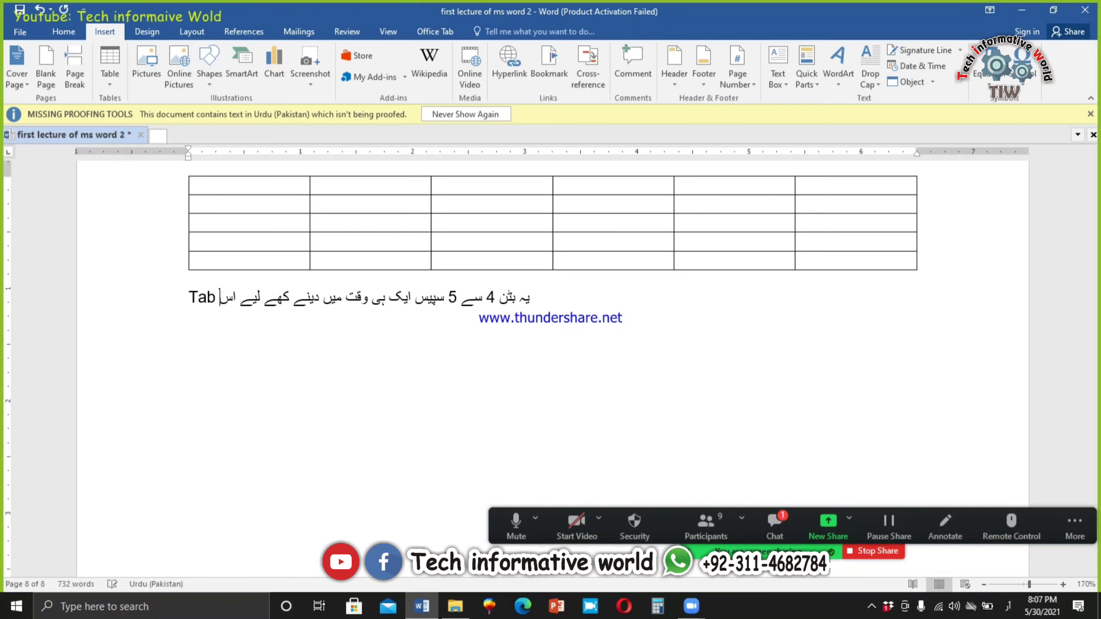
pyautogui.write('تعمال کیا')
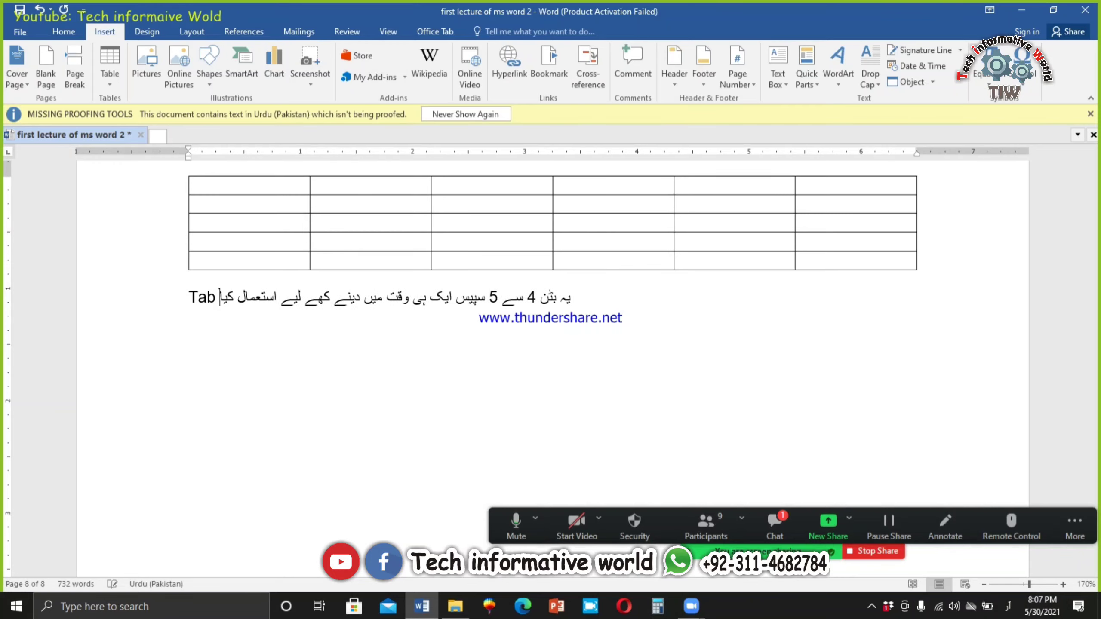
pyautogui.write(' جھاتا م')
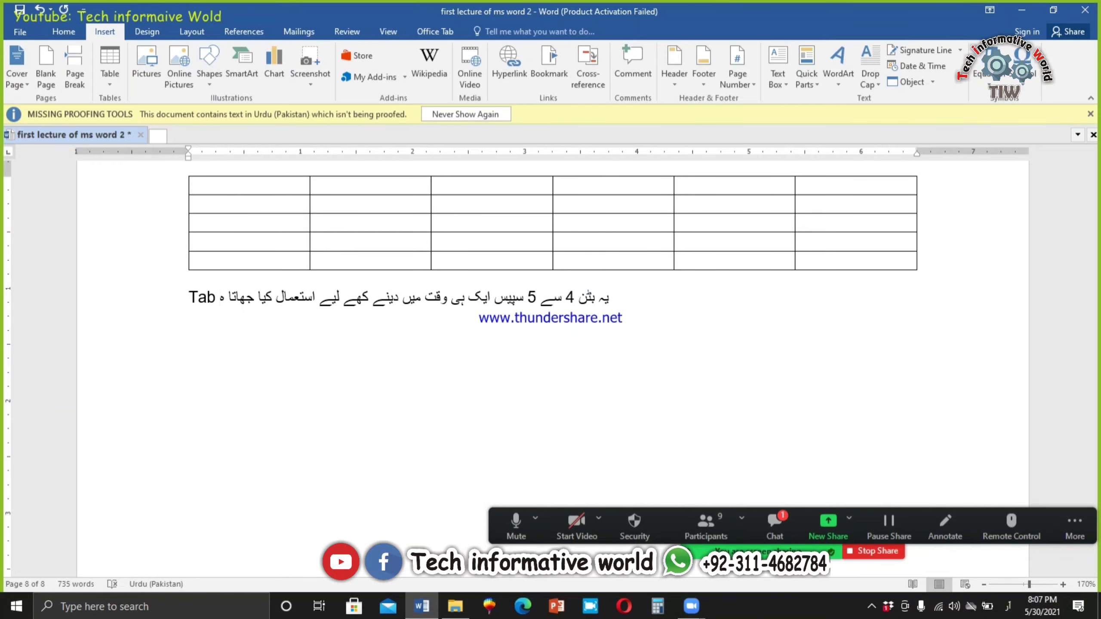
pyautogui.press('BackSpace')
pyautogui.press('BackSpace')
pyautogui.press('BackSpace')
pyautogui.press('BackSpace')
pyautogui.press('BackSpace')
pyautogui.press('BackSpace')
pyautogui.write('اتا')
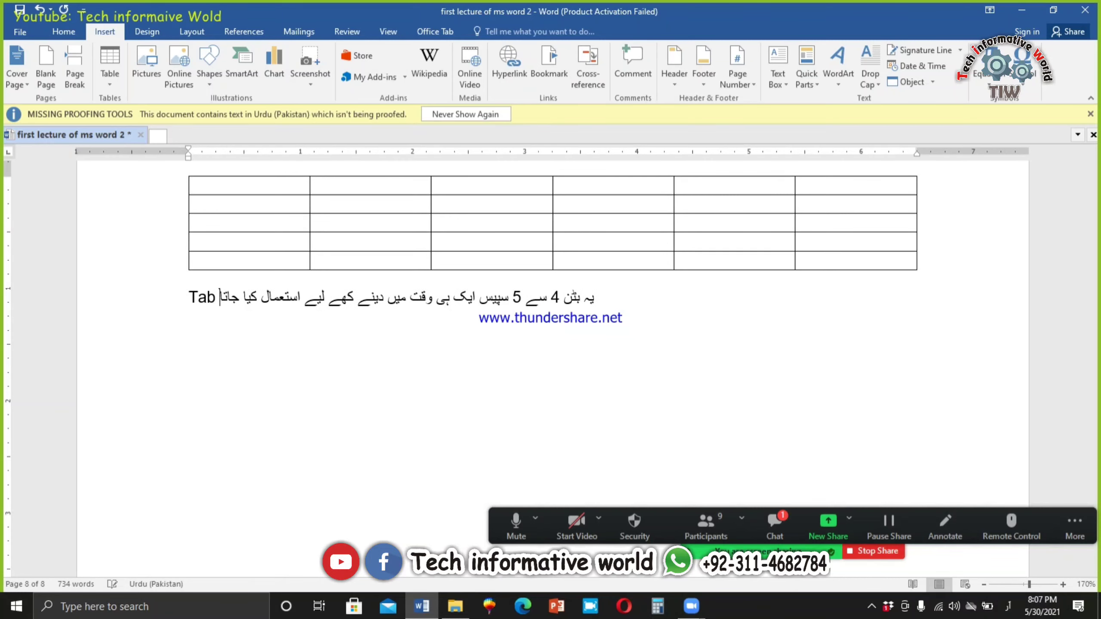
pyautogui.write(' ہے')
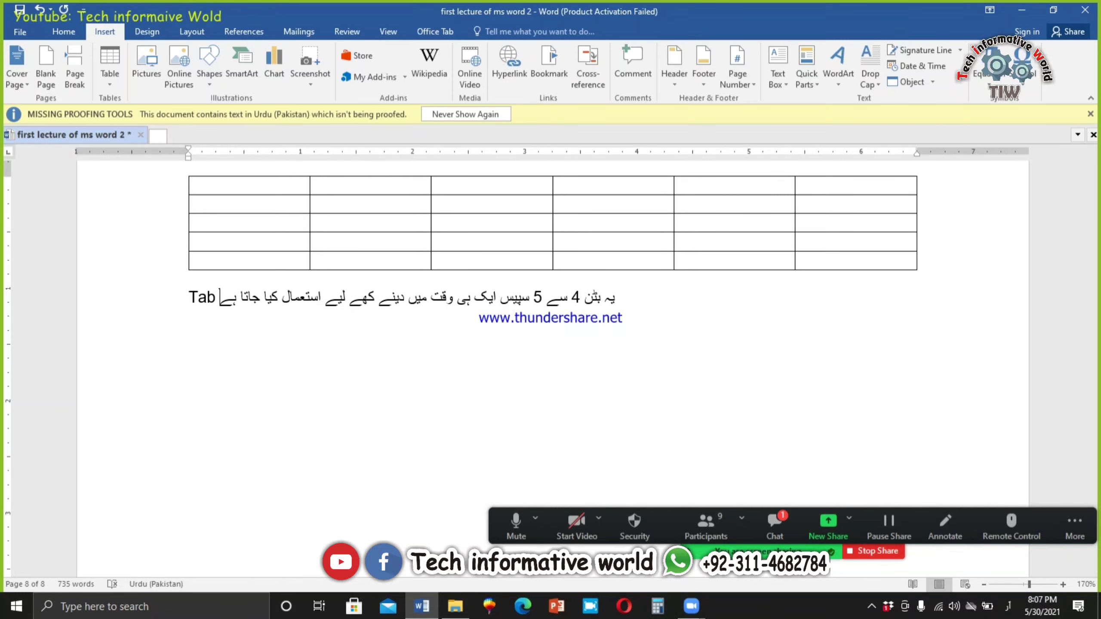
# Step: Append the second use to the note: "/ یا ایک باکس سے اگلے باکس میں جانے کے لیے استعمال کیا جاتا ہے"
pyautogui.write('/ یا')
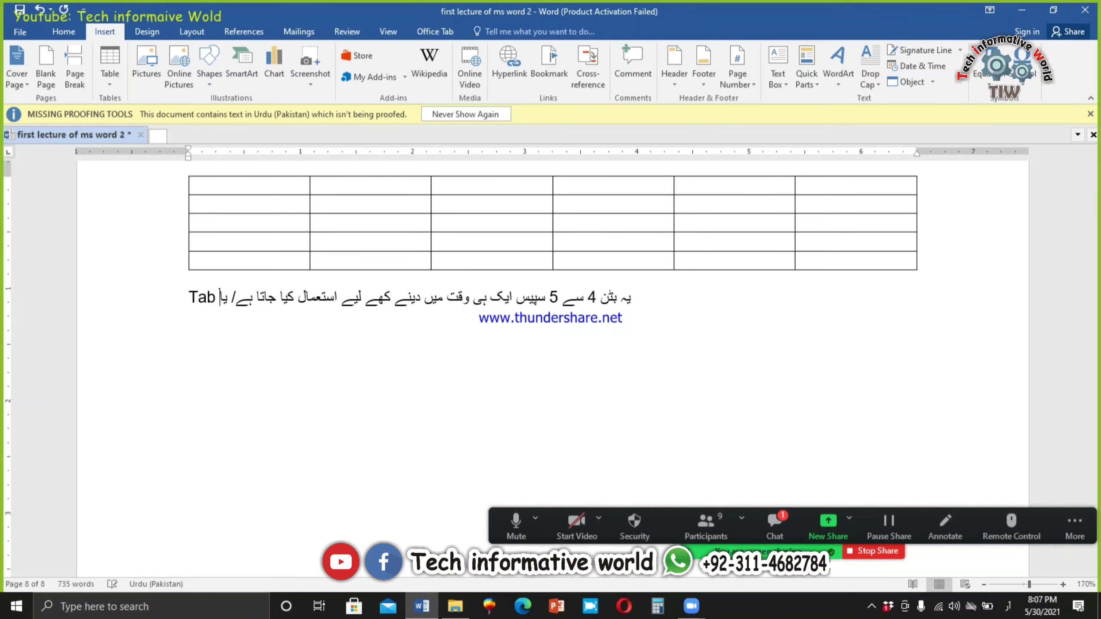
pyautogui.write(' ایک باکس سے')
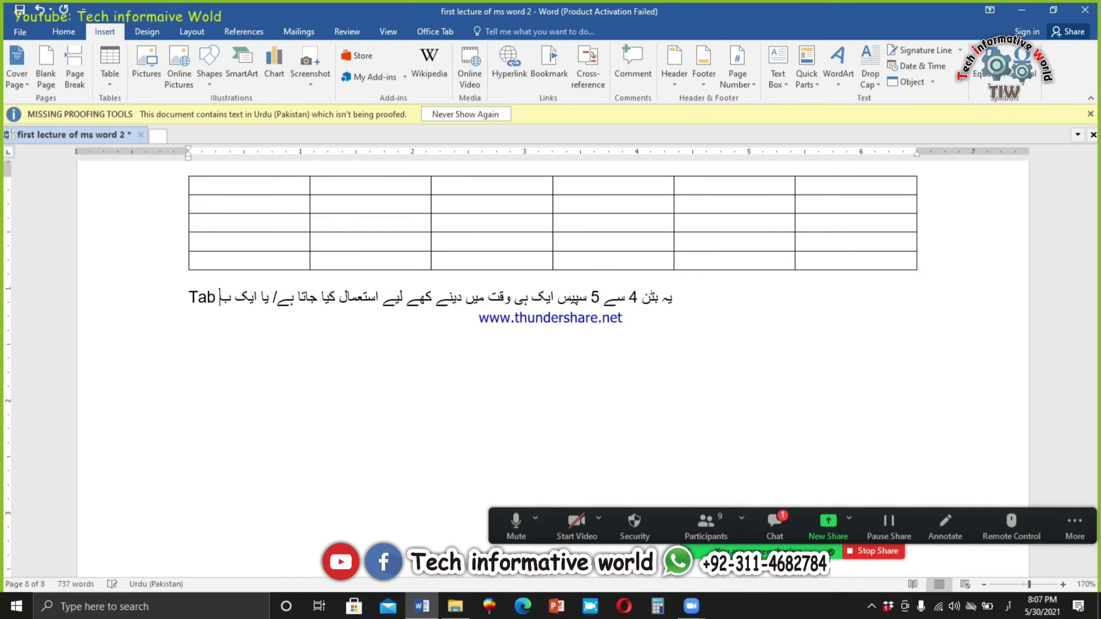
pyautogui.write(' اگ')
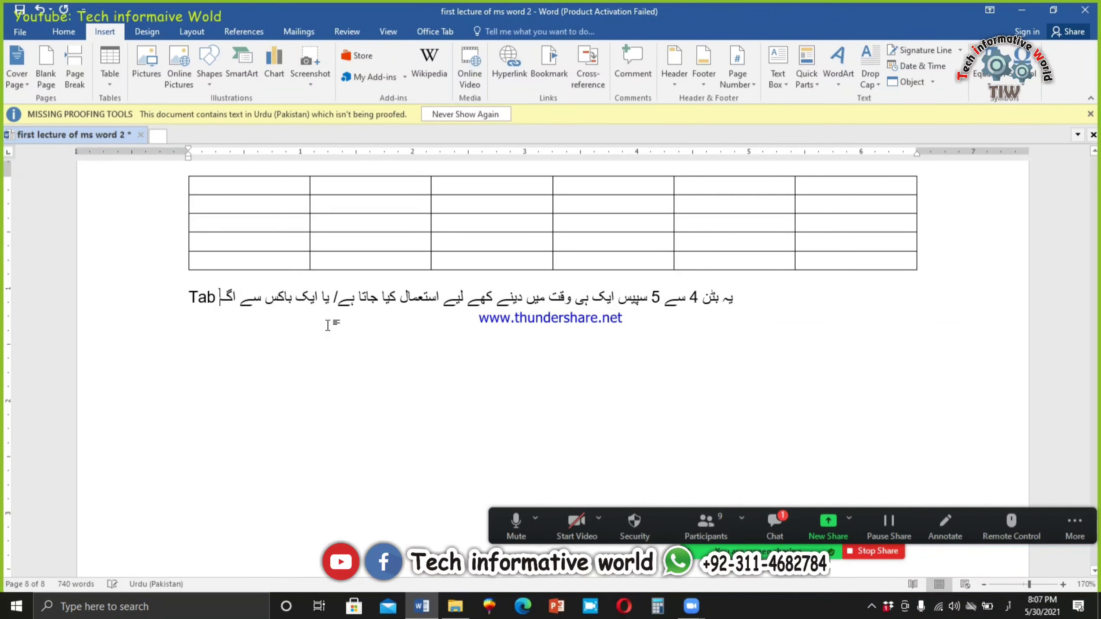
pyautogui.write('لے باکس م')
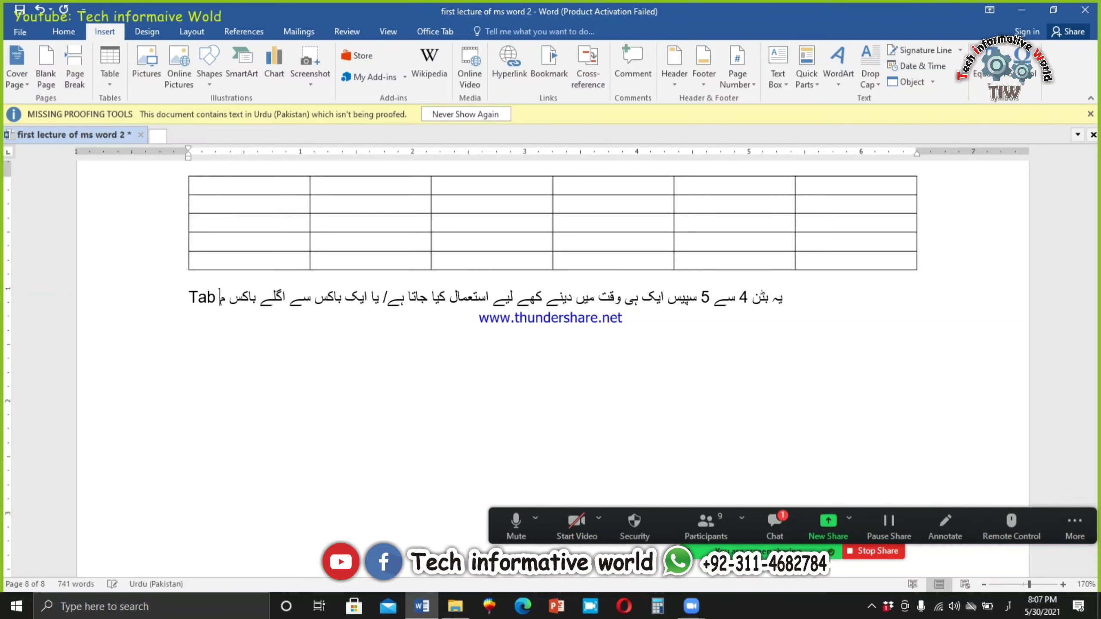
pyautogui.write('یں جانے کے لیے است')
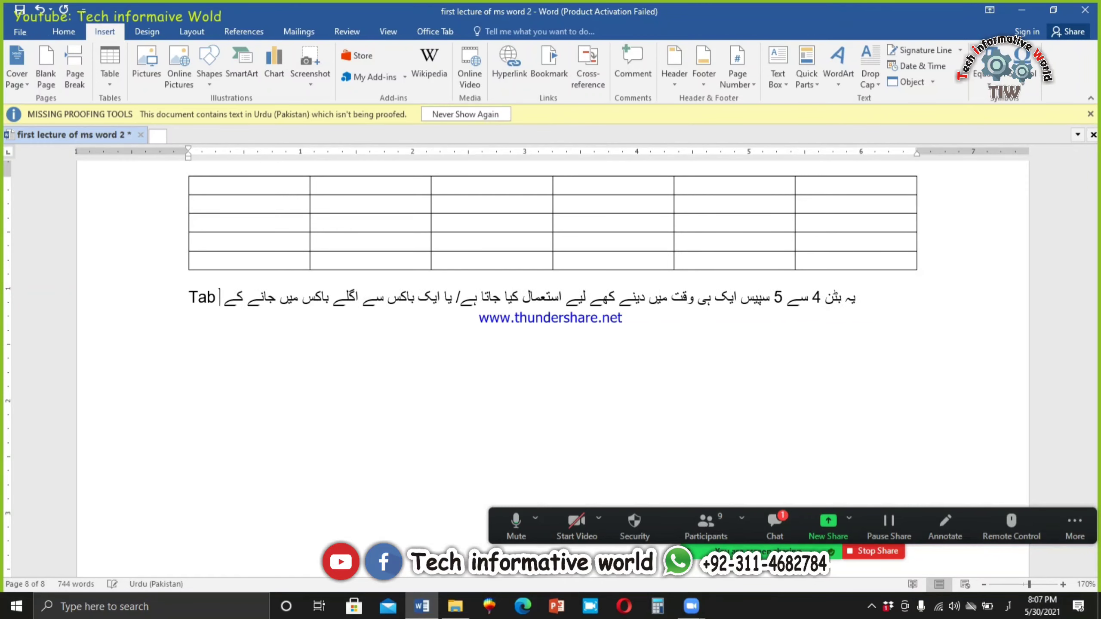
pyautogui.write('عما')
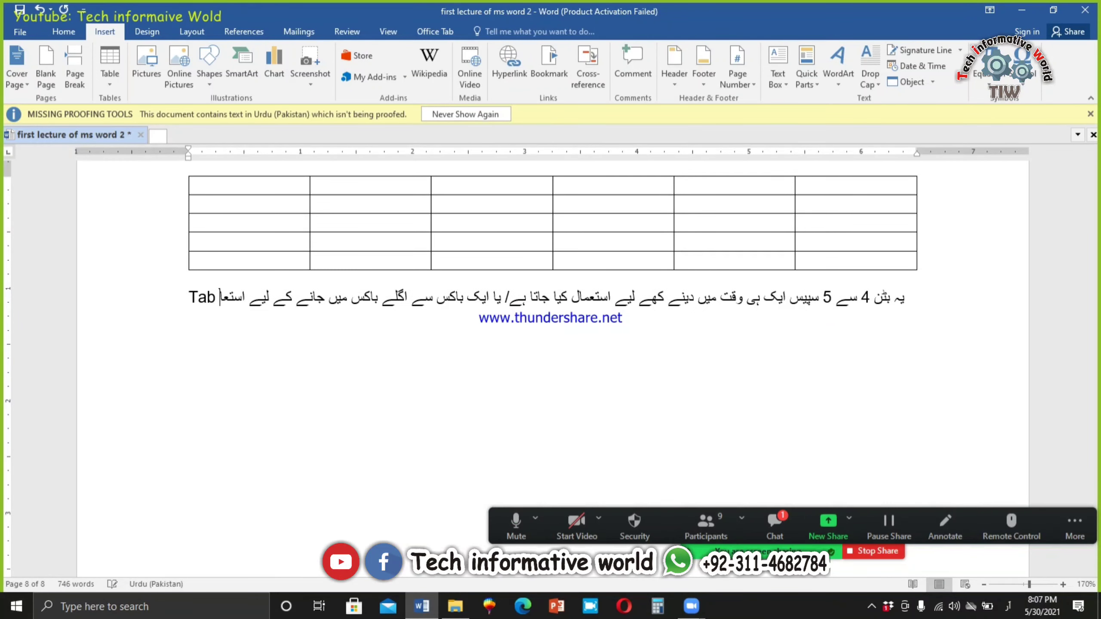
pyautogui.write('ل کا')
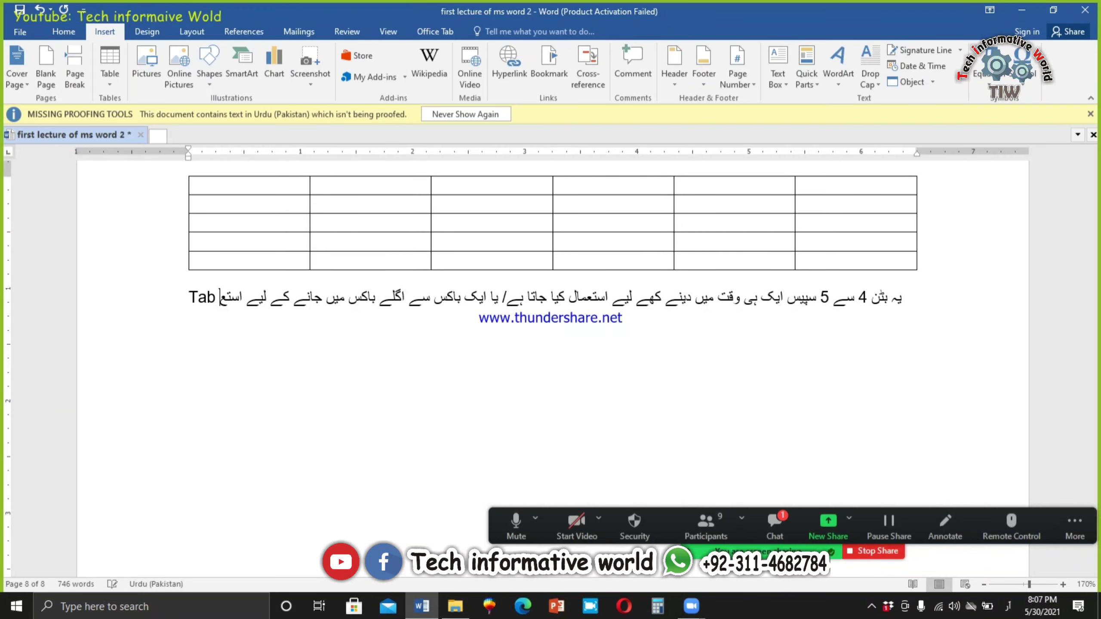
pyautogui.write('یا جاتا ہے')
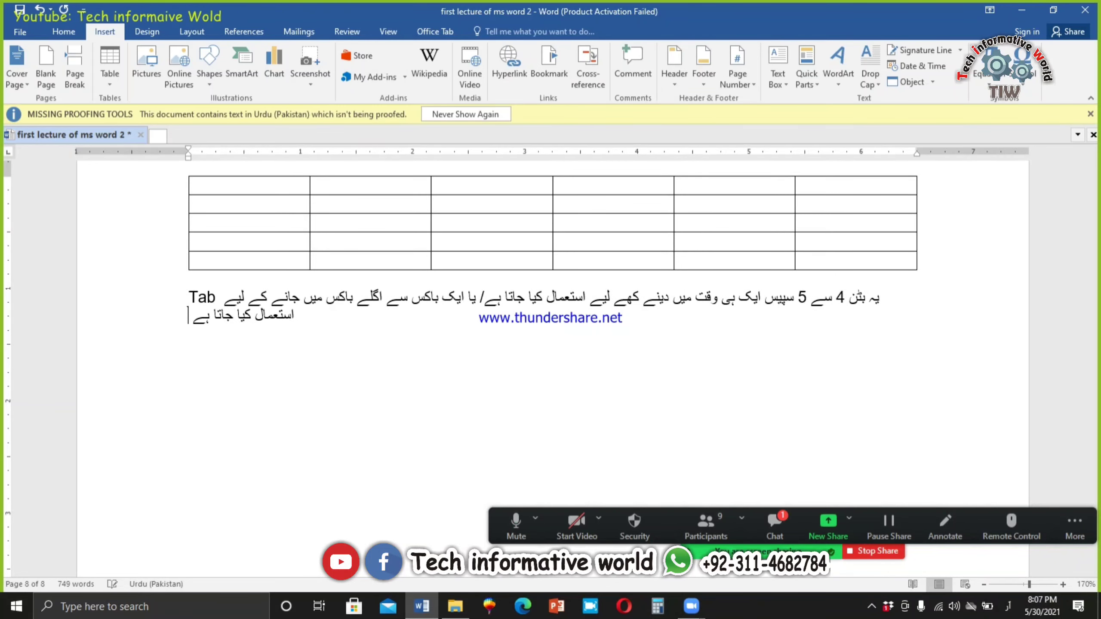
pyautogui.scroll(10, 811, 291)
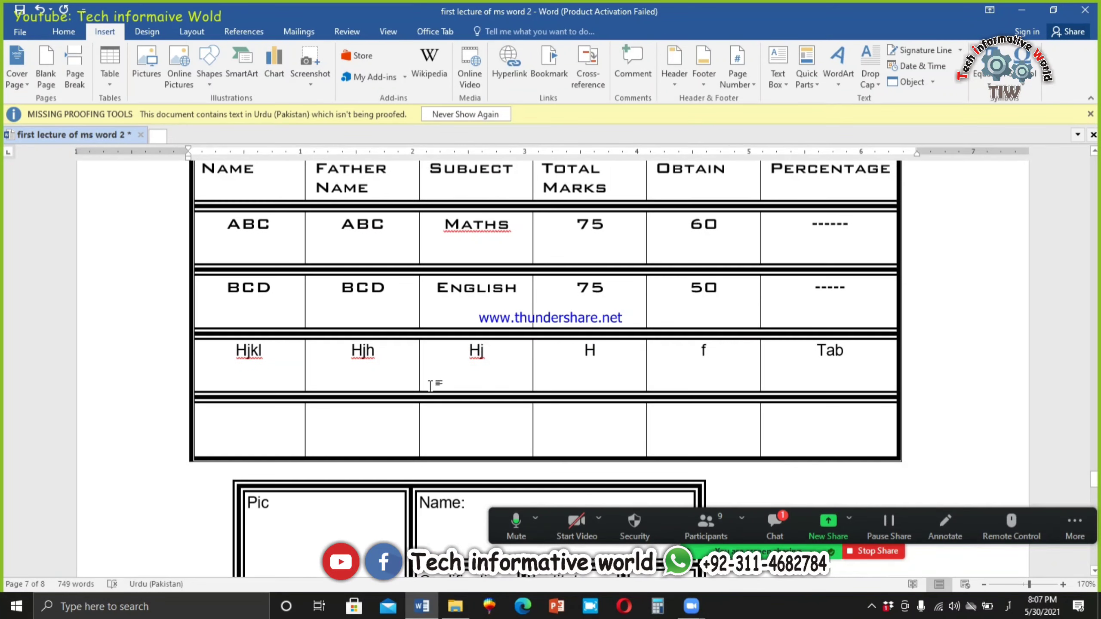
# Step: Move cell by cell through the marks table from the "Hjh" cell and continue past its last cell to add a new row
pyautogui.click(393, 372)
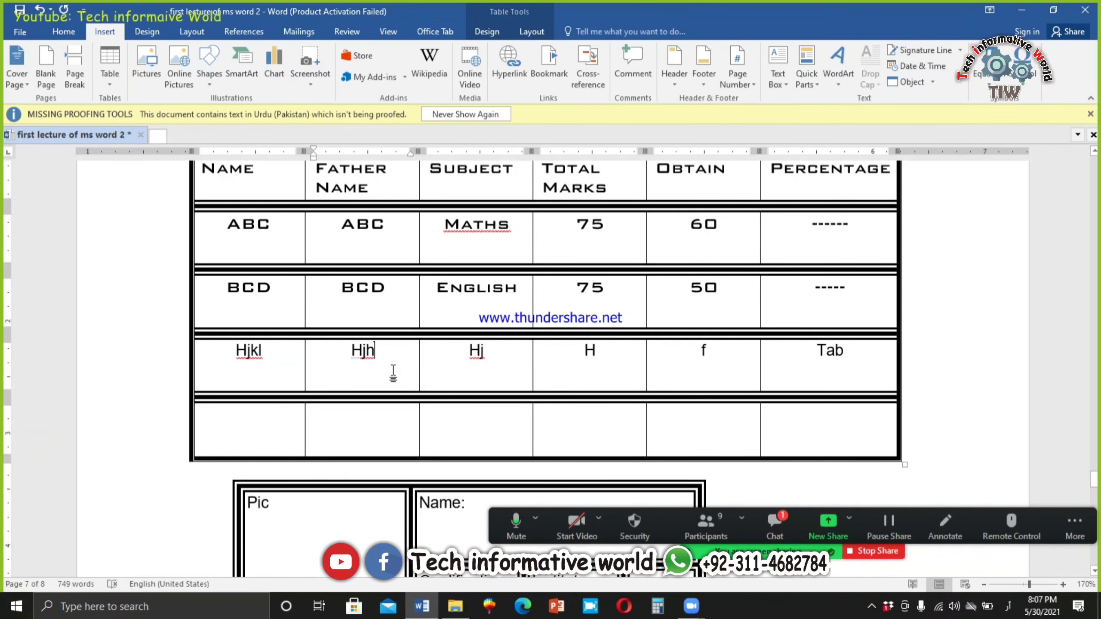
pyautogui.press('Tab')
pyautogui.press('Tab')
pyautogui.press('Tab')
pyautogui.press('Tab')
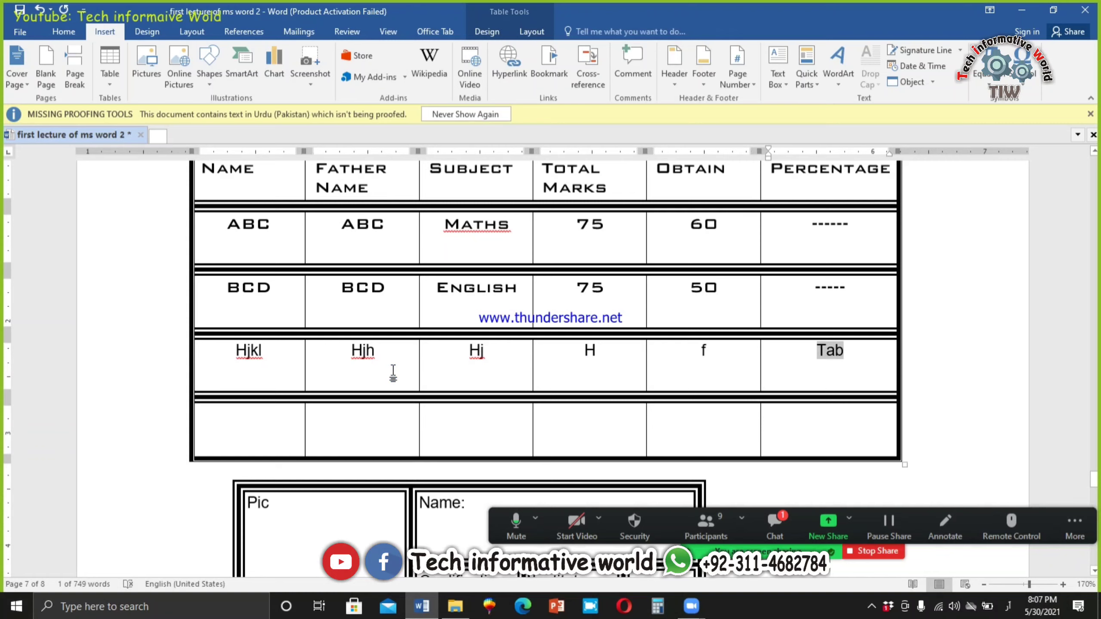
pyautogui.press('Tab')
pyautogui.press('Tab')
pyautogui.press('Tab')
pyautogui.press('Tab')
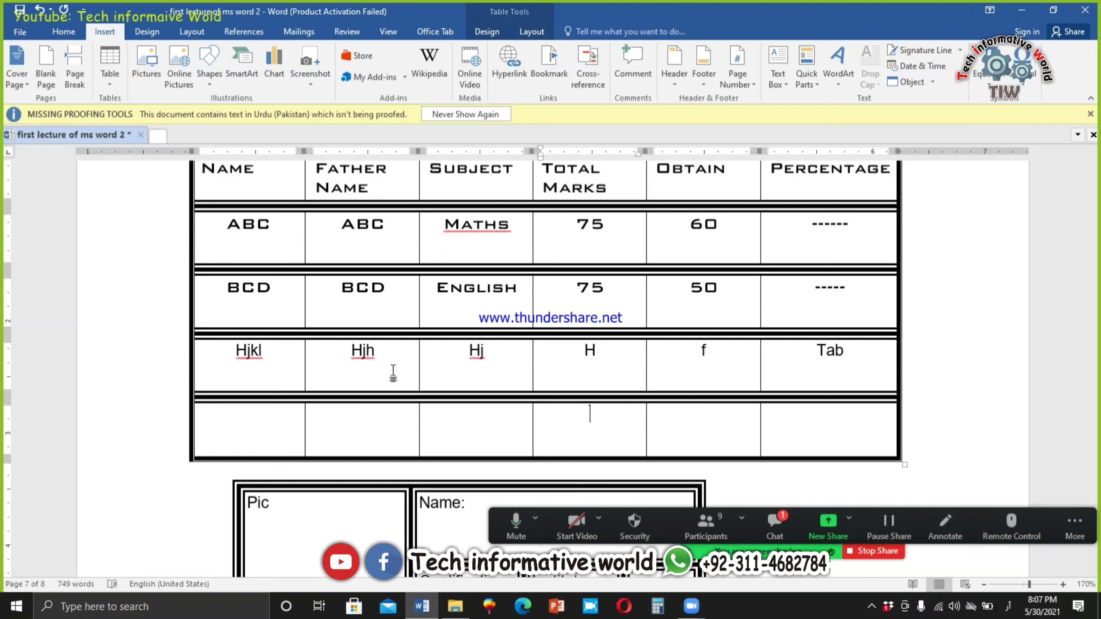
pyautogui.press('Tab')
pyautogui.press('Tab')
pyautogui.press('Tab')
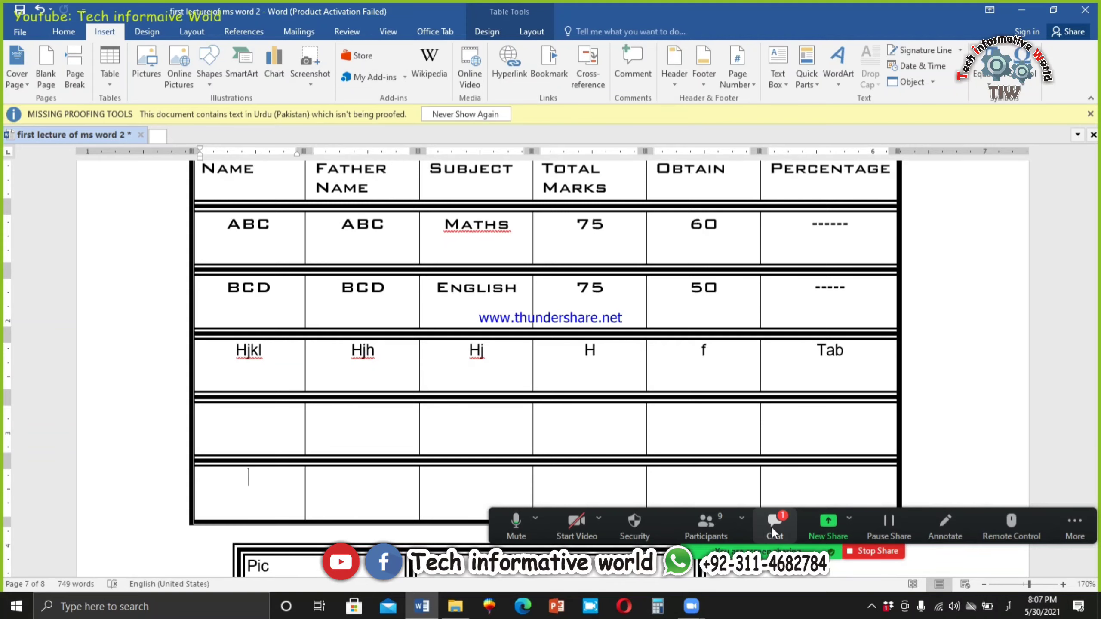
# Step: Add two blank lines below the Urdu Tab note on the last page
pyautogui.scroll(-15, 476, 314)
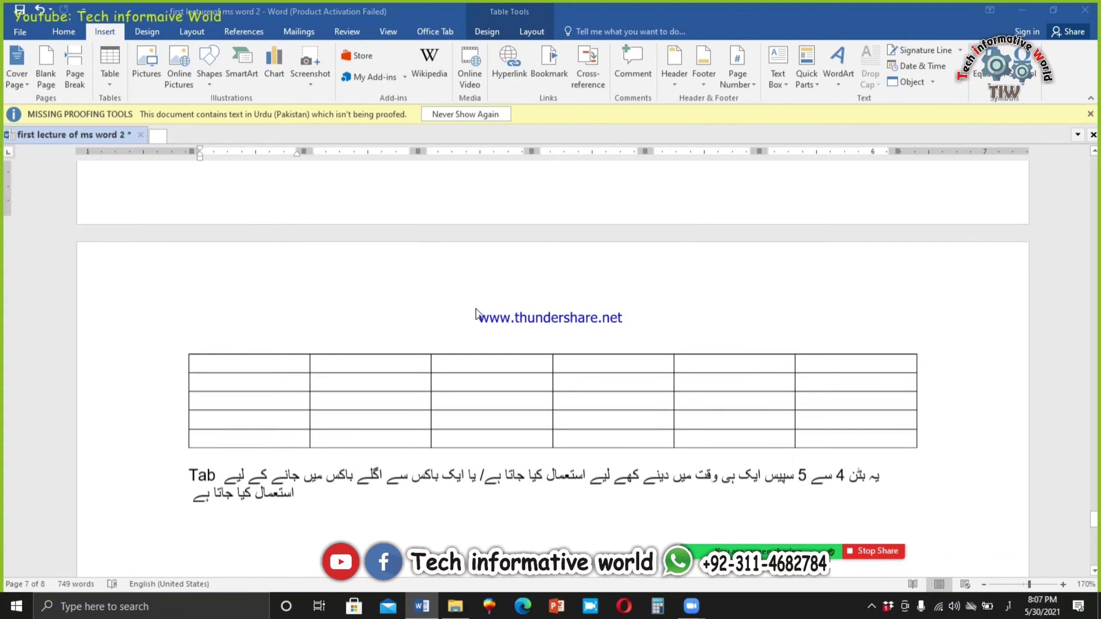
pyautogui.scroll(-5, 477, 314)
pyautogui.click(288, 365)
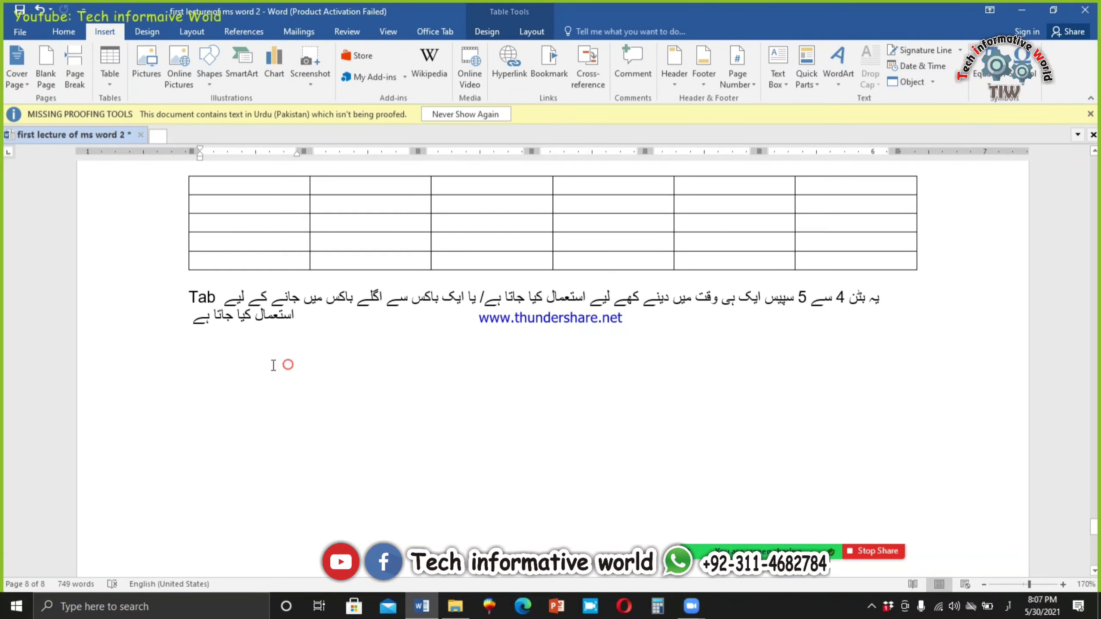
pyautogui.click(249, 351)
pyautogui.click(194, 341)
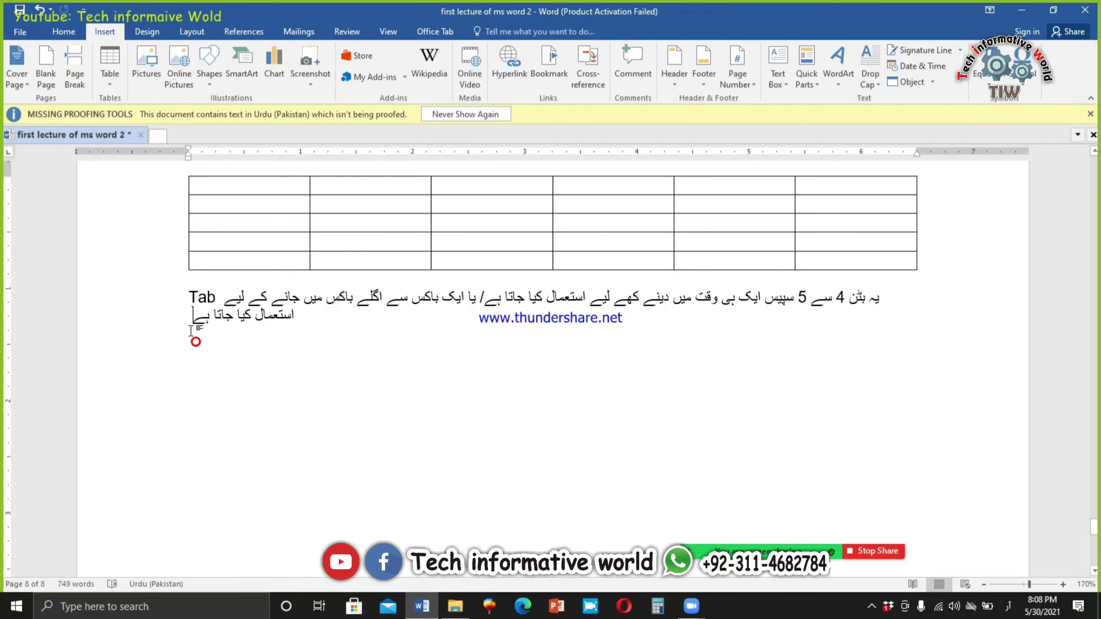
pyautogui.press('Return')
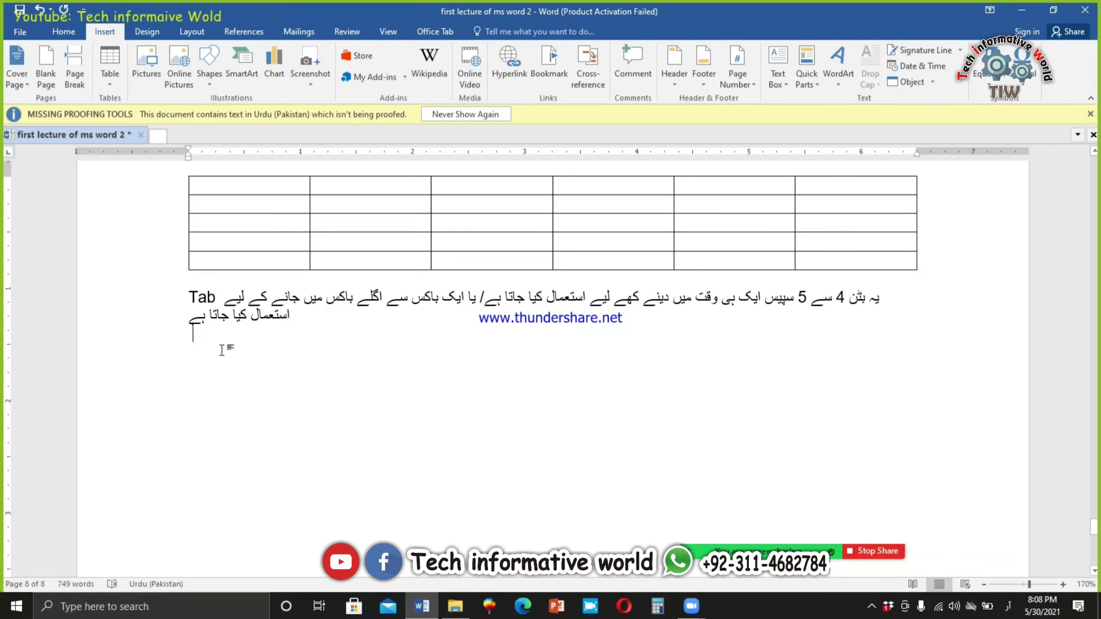
pyautogui.press('Return')
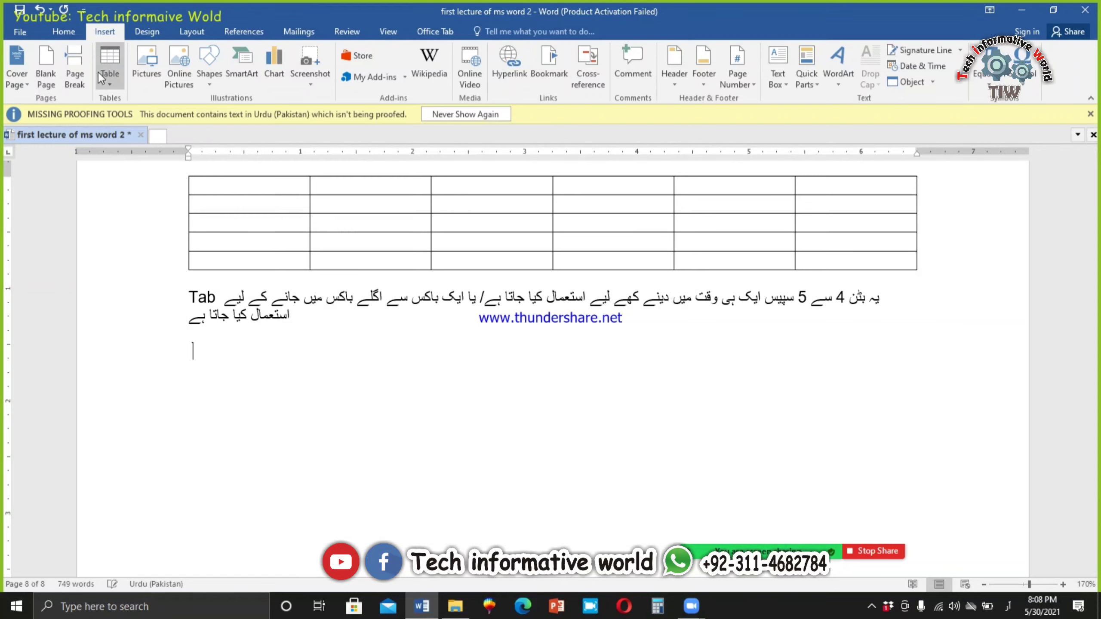
# Step: Draw a freehand table outline about 4.25" wide and 2.1" high below the Urdu note
pyautogui.click(111, 87)
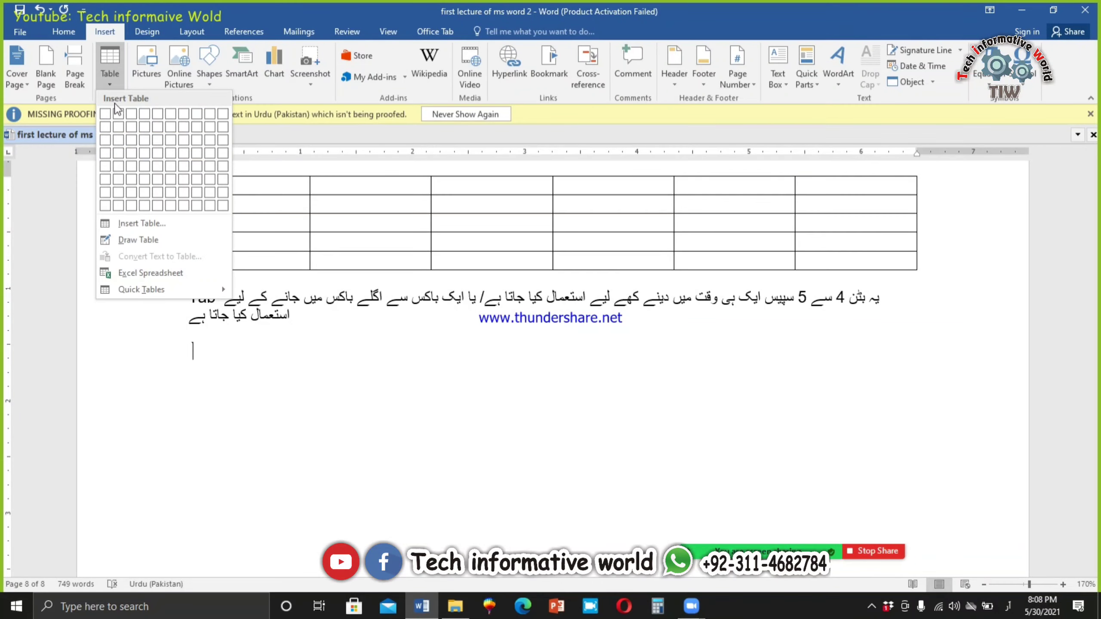
pyautogui.click(139, 238)
pyautogui.scroll(-3, 177, 304)
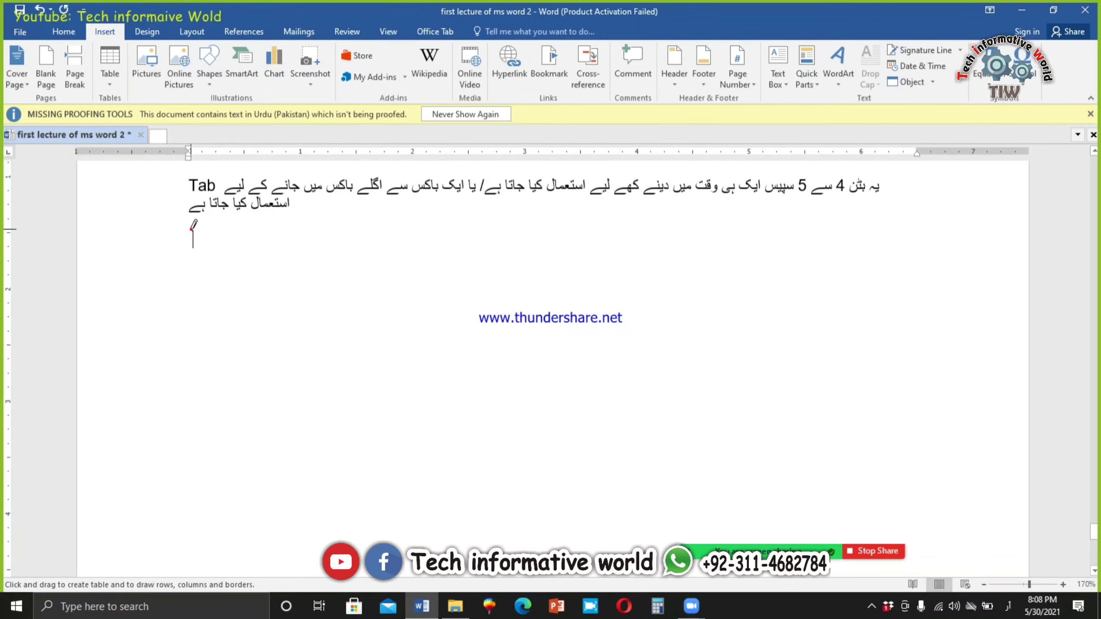
pyautogui.moveTo(191, 228)
pyautogui.mouseDown()
pyautogui.moveTo(273, 306)
pyautogui.moveTo(385, 381)
pyautogui.moveTo(651, 446)
pyautogui.moveTo(667, 466)
pyautogui.mouseUp()
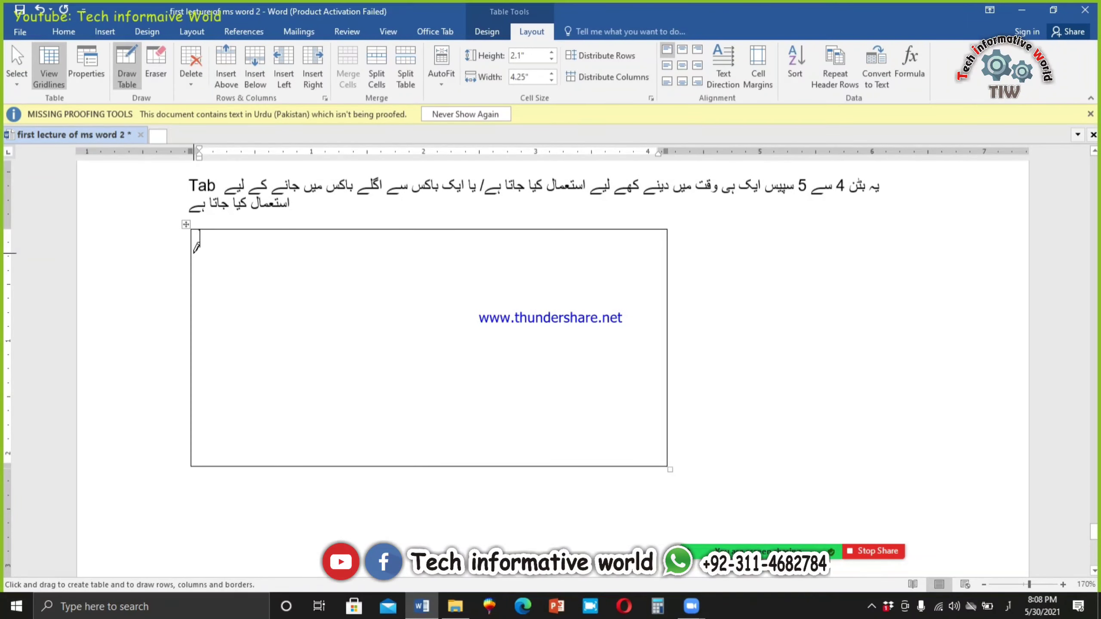
# Step: Draw a row line near the table's upper edge and four column lines, and divide the fourth column's top cell into four small cells
pyautogui.moveTo(195, 250)
pyautogui.mouseDown()
pyautogui.moveTo(577, 255)
pyautogui.moveTo(459, 253)
pyautogui.mouseUp()
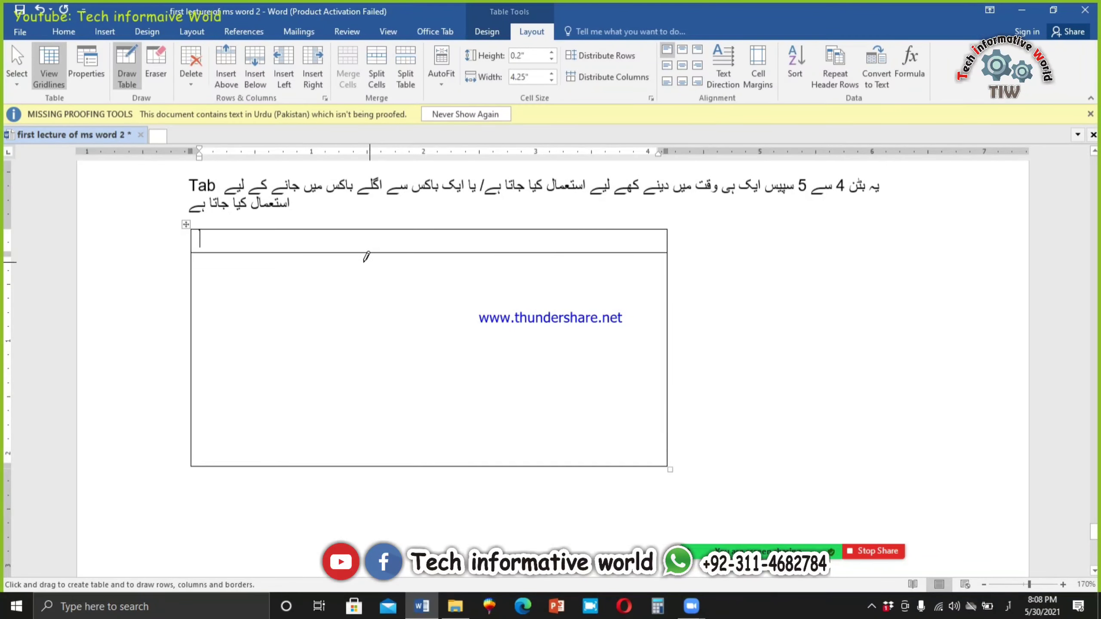
pyautogui.moveTo(232, 229)
pyautogui.mouseDown()
pyautogui.moveTo(233, 252)
pyautogui.moveTo(282, 273)
pyautogui.moveTo(285, 300)
pyautogui.mouseUp()
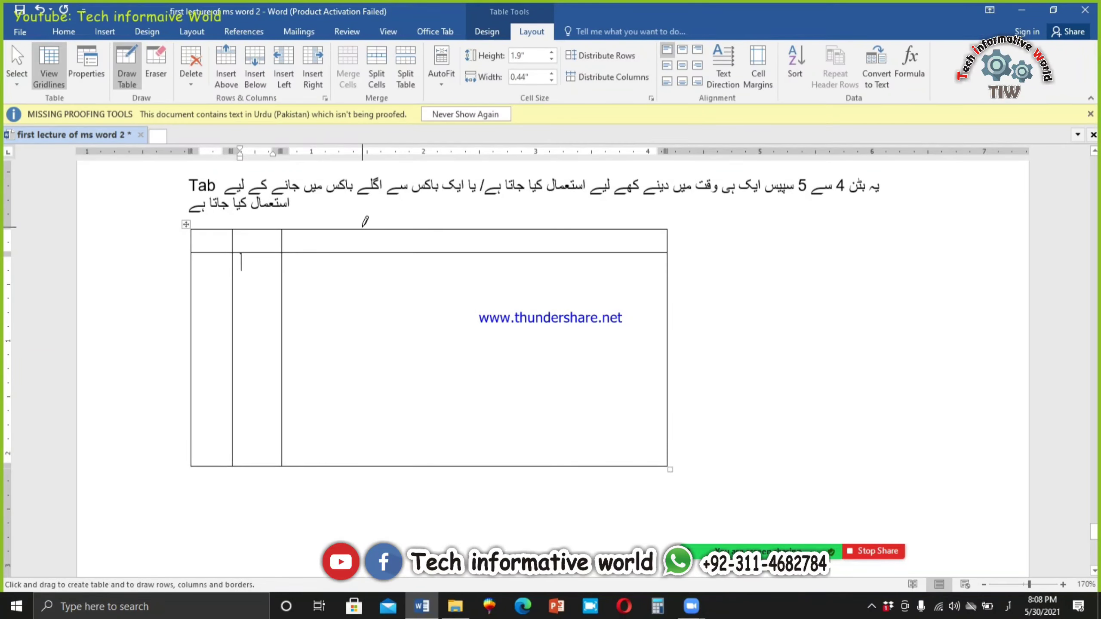
pyautogui.moveTo(362, 235); pyautogui.dragTo(361, 330)
pyautogui.moveTo(426, 236); pyautogui.dragTo(420, 398)
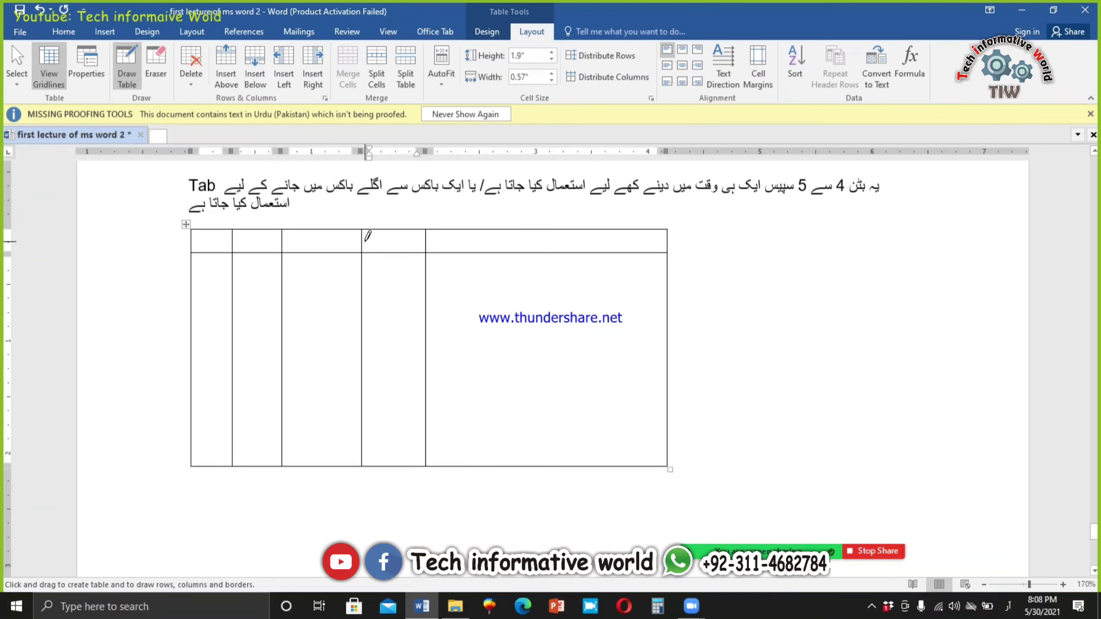
pyautogui.moveTo(374, 240)
pyautogui.mouseDown()
pyautogui.moveTo(408, 227)
pyautogui.moveTo(369, 229)
pyautogui.moveTo(390, 240)
pyautogui.moveTo(387, 256)
pyautogui.mouseUp()
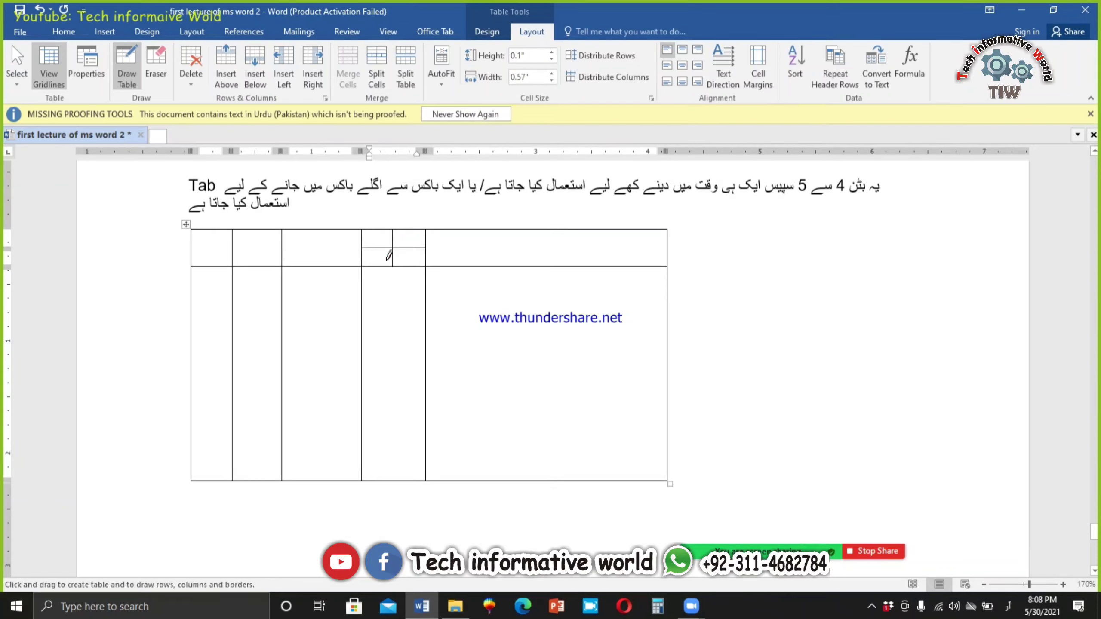
# Step: Enter "Yes" in the upper-left small cell of the fourth column and "No" in the small cell below it
pyautogui.click(373, 239)
pyautogui.click(376, 255)
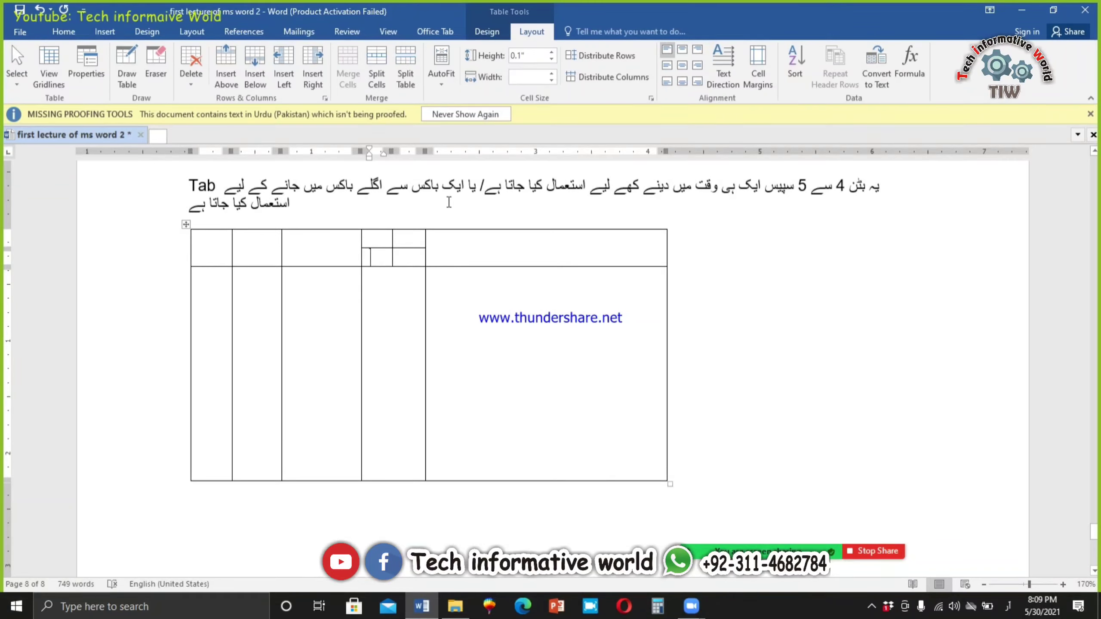
pyautogui.click(382, 242)
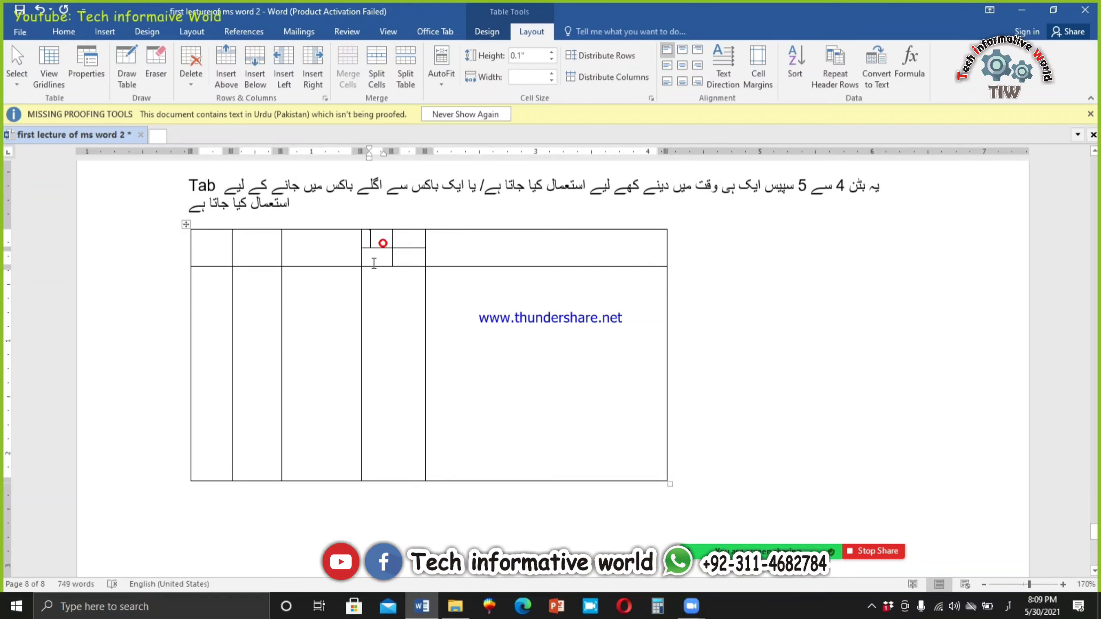
pyautogui.click(372, 257)
pyautogui.click(377, 245)
pyautogui.write('Yes')
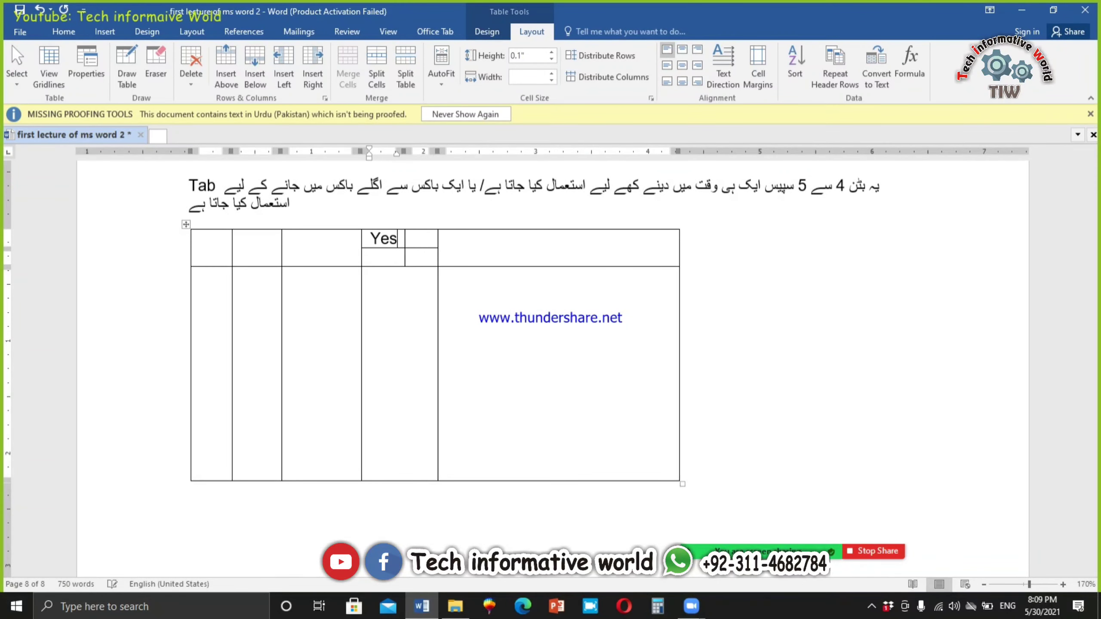
pyautogui.click(378, 256)
pyautogui.write('No')
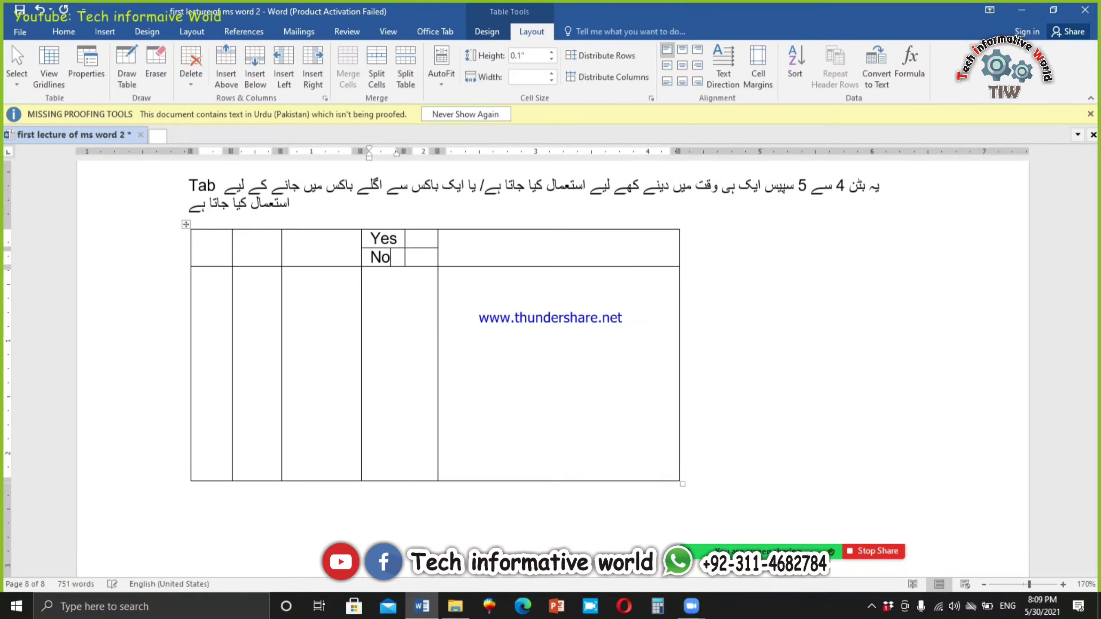
pyautogui.click(423, 239)
pyautogui.click(427, 262)
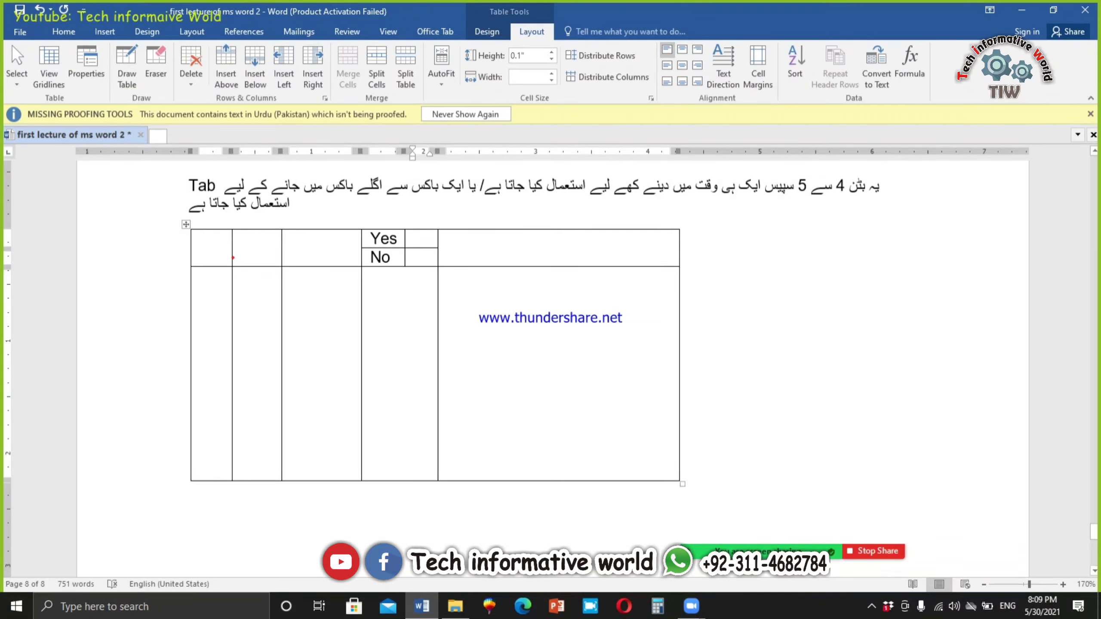
pyautogui.click(233, 258)
pyautogui.click(315, 278)
pyautogui.click(417, 244)
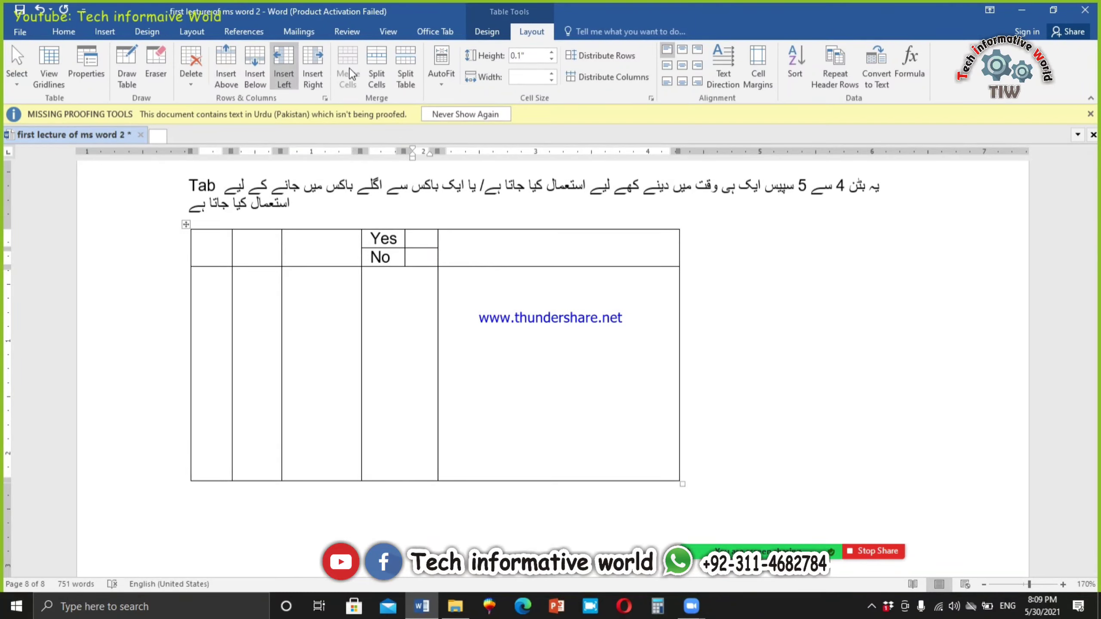
# Step: Try a grid table style from the table styles gallery on the drawn table
pyautogui.click(487, 32)
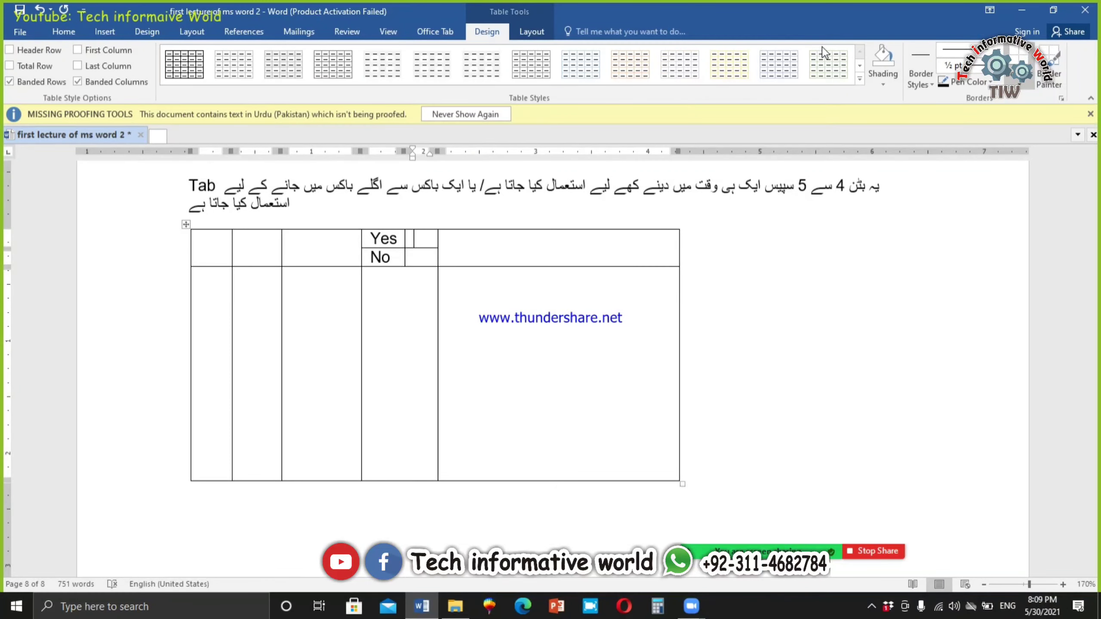
pyautogui.click(859, 80)
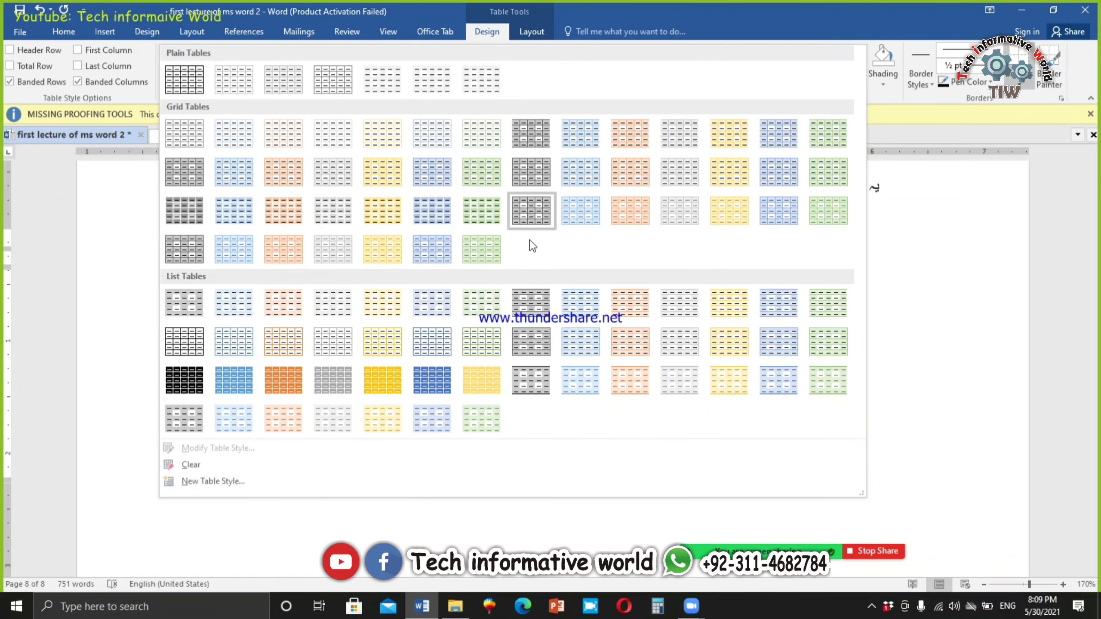
pyautogui.click(528, 217)
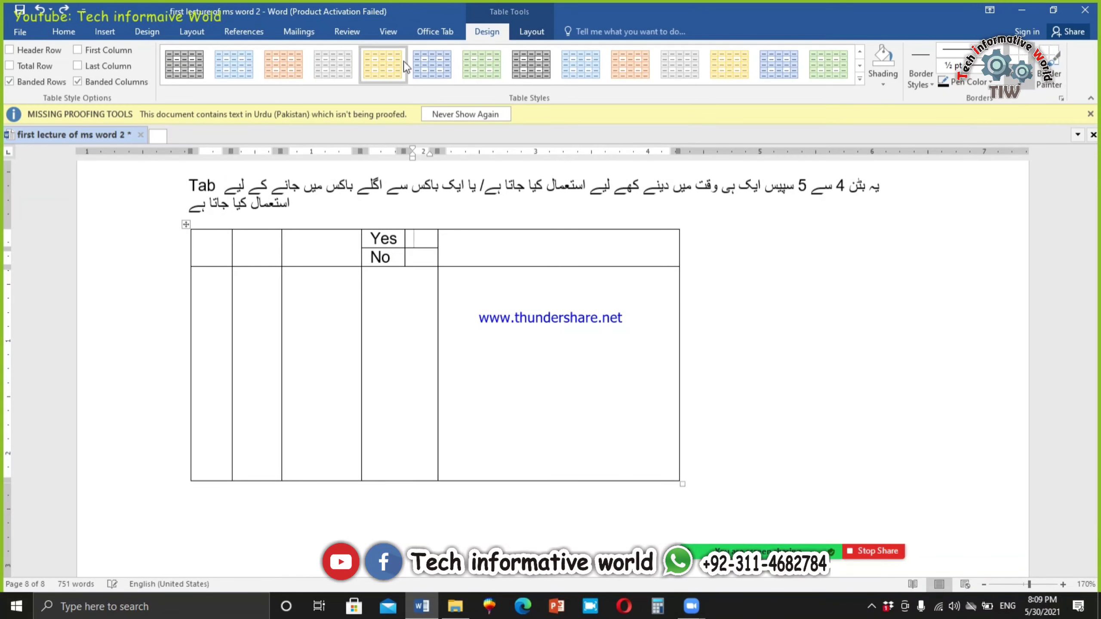
# Step: Draw two crossing diagonal lines through the large cell in the third column with the Draw Table tool
pyautogui.click(531, 31)
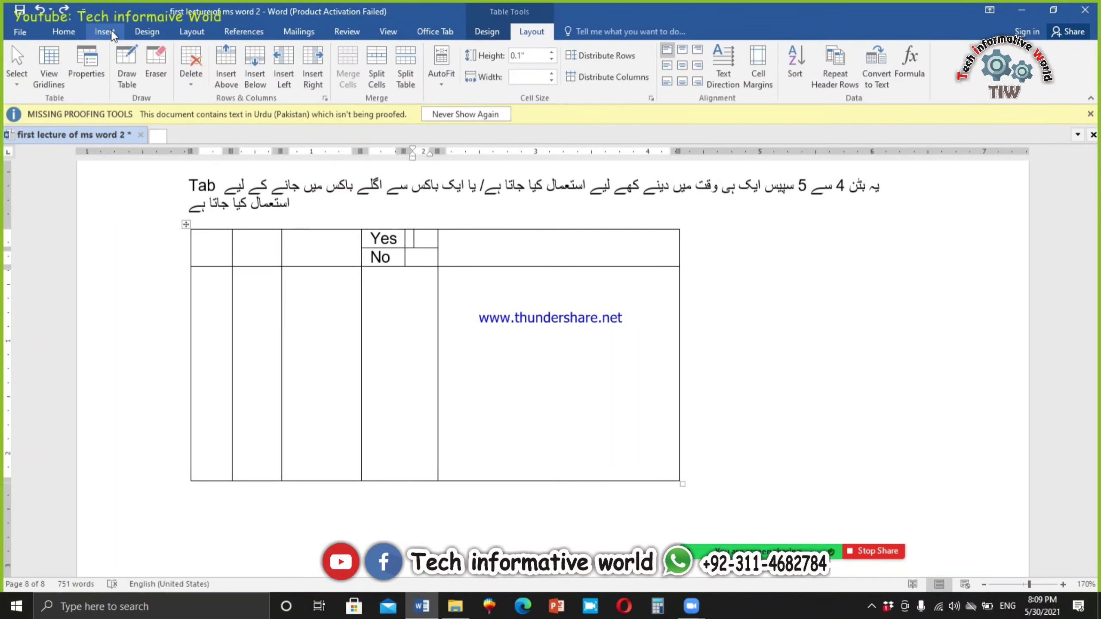
pyautogui.click(131, 84)
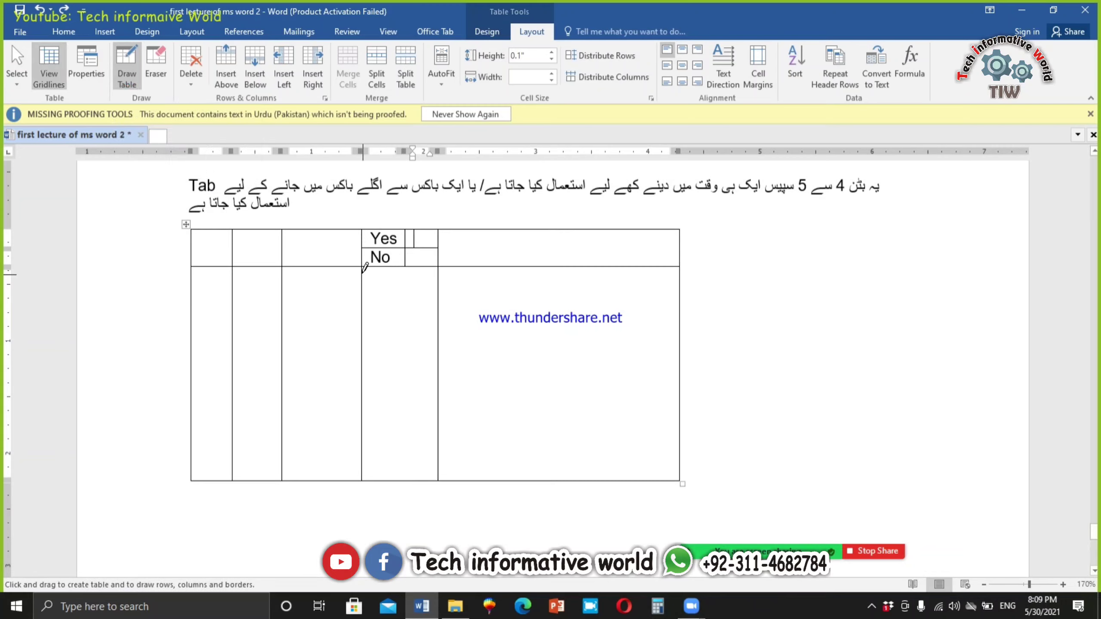
pyautogui.moveTo(360, 271); pyautogui.dragTo(283, 480)
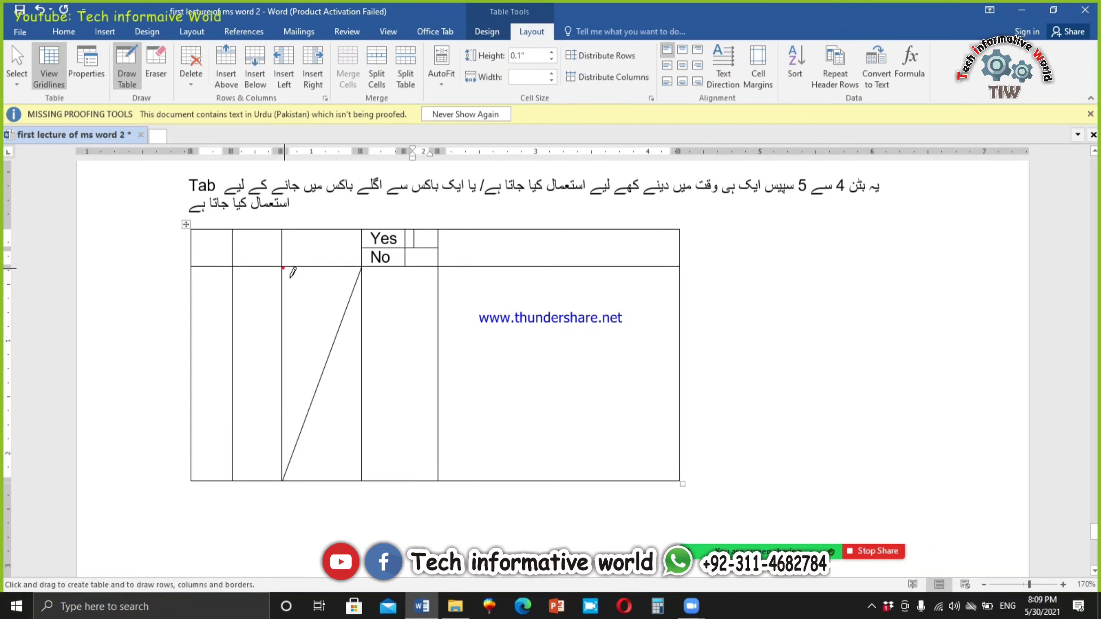
pyautogui.moveTo(283, 269)
pyautogui.mouseDown()
pyautogui.moveTo(342, 373)
pyautogui.moveTo(360, 478)
pyautogui.mouseUp()
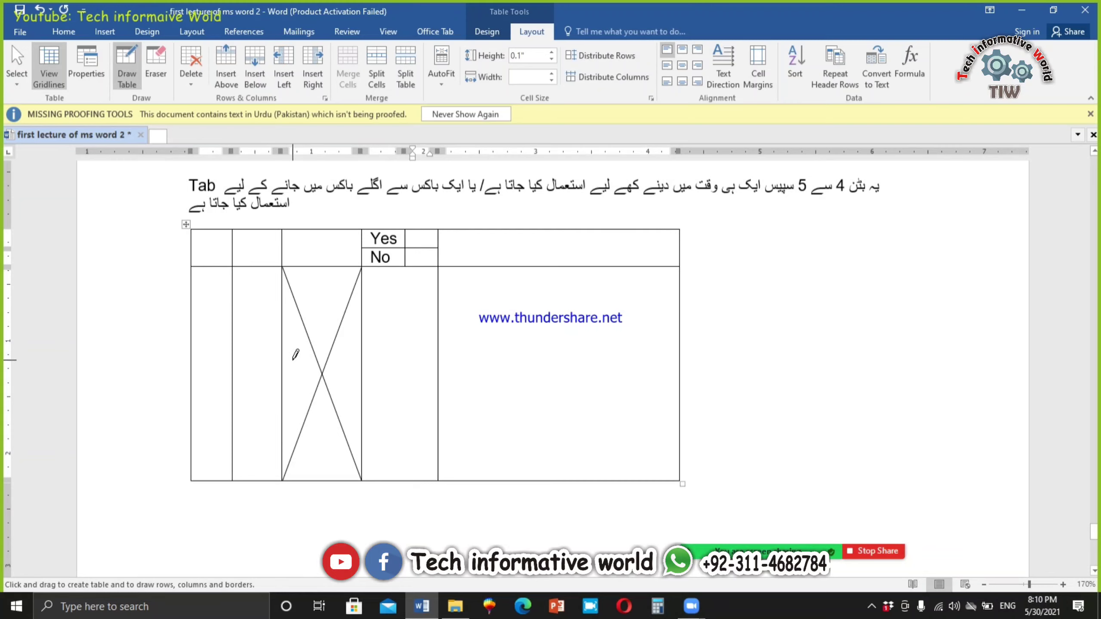
# Step: Draw a row line from the third column to the table's right edge, and split the last column's middle cell into three cells
pyautogui.moveTo(282, 360)
pyautogui.mouseDown()
pyautogui.moveTo(434, 355)
pyautogui.moveTo(625, 323)
pyautogui.moveTo(671, 359)
pyautogui.mouseUp()
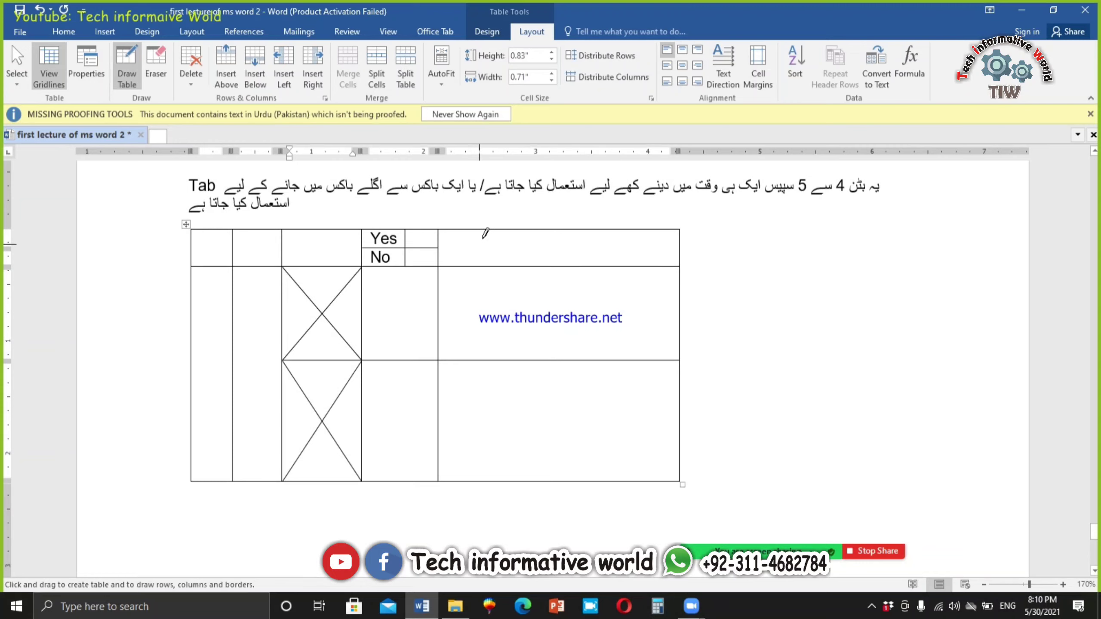
pyautogui.moveTo(531, 267); pyautogui.dragTo(542, 347)
pyautogui.moveTo(599, 266); pyautogui.dragTo(606, 359)
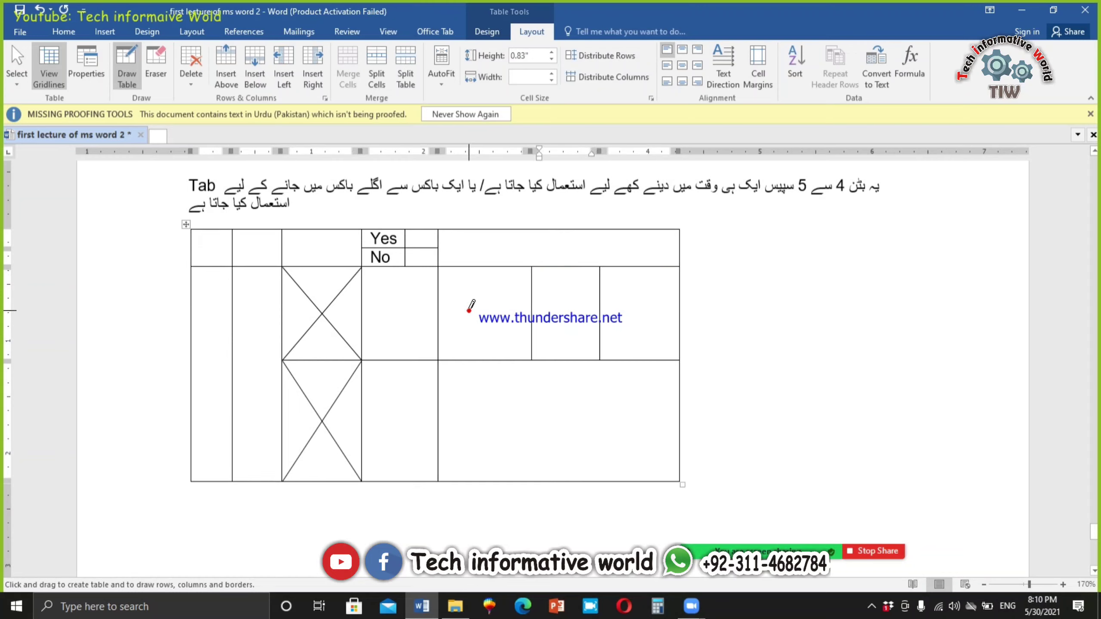
pyautogui.press('Escape')
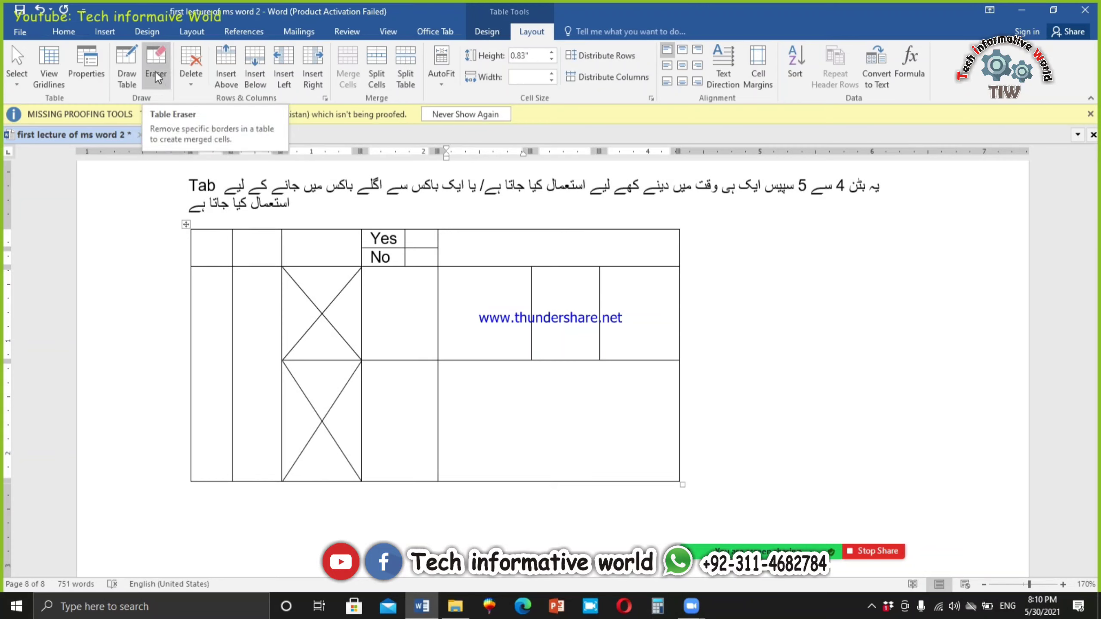
# Step: Erase all inner borders of the drawn table with the table Eraser, merging it into a single cell
pyautogui.click(157, 76)
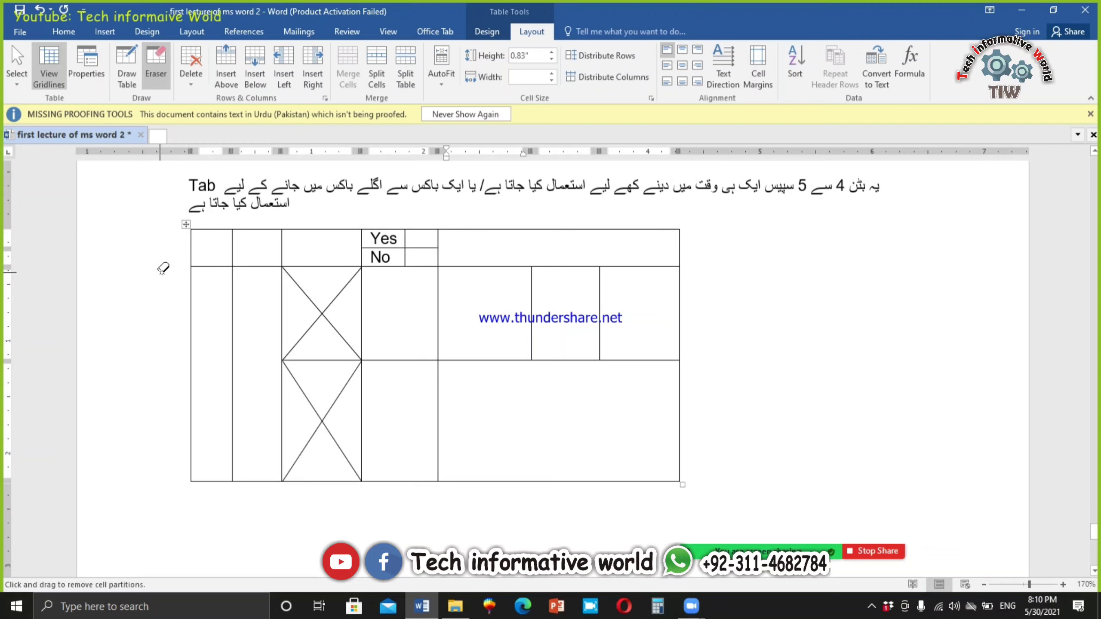
pyautogui.moveTo(312, 281)
pyautogui.mouseDown()
pyautogui.moveTo(430, 368)
pyautogui.moveTo(637, 451)
pyautogui.mouseUp()
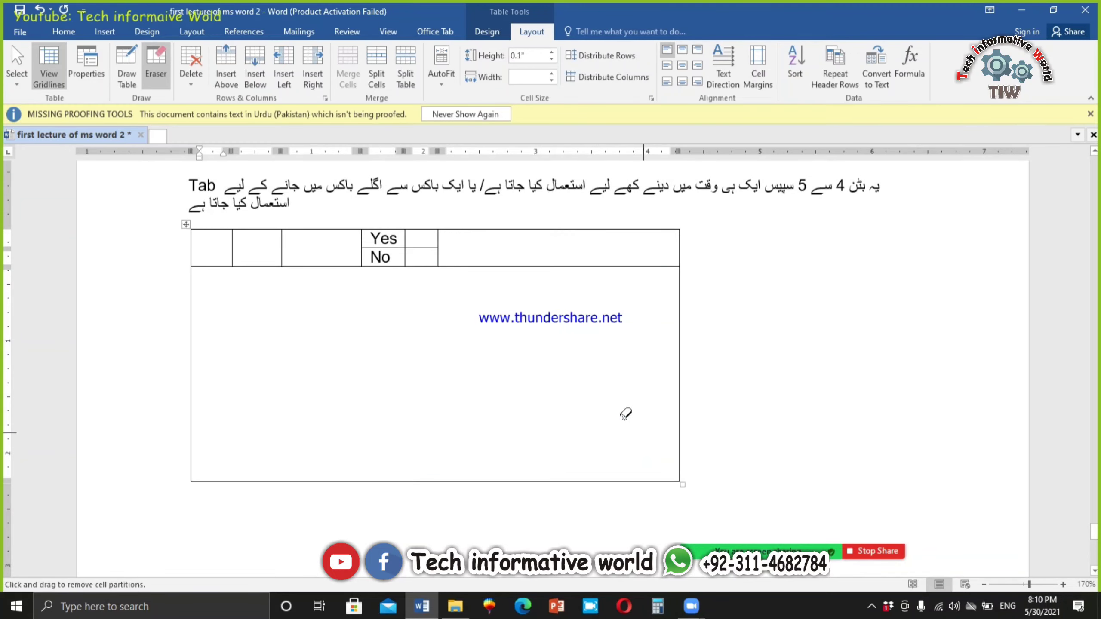
pyautogui.moveTo(221, 240)
pyautogui.mouseDown()
pyautogui.moveTo(597, 251)
pyautogui.moveTo(535, 353)
pyautogui.mouseUp()
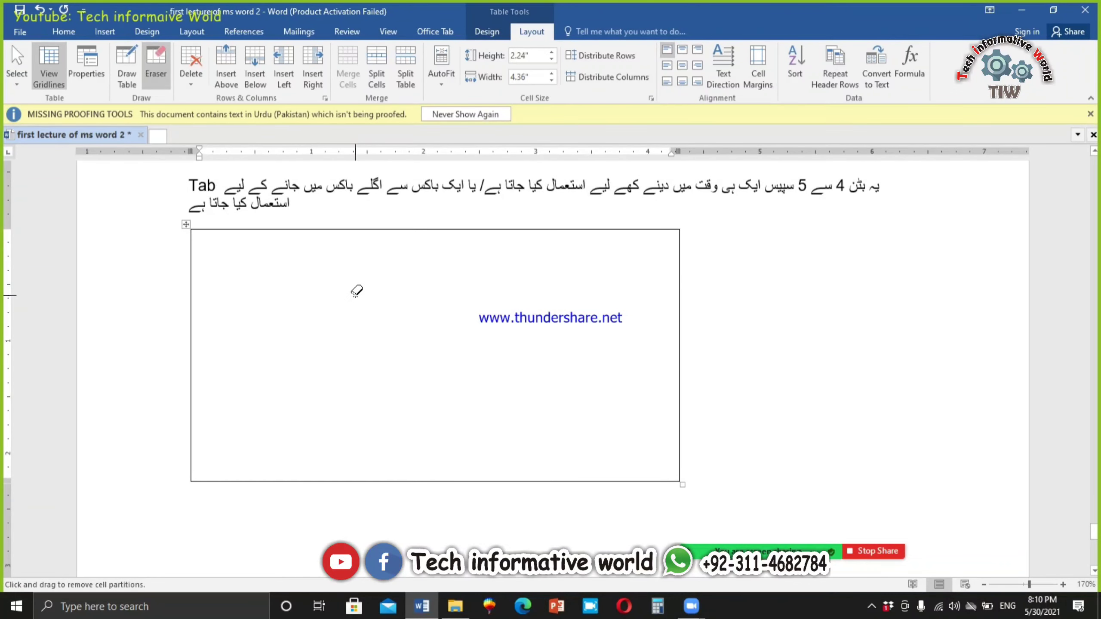
# Step: Undo the recent border erasures to bring back the drawn table's cells, Yes/No labels and crossing diagonals
pyautogui.hotkey('ctrl', 'z')
pyautogui.hotkey('ctrl', 'z')
pyautogui.hotkey('ctrl', 'z')
pyautogui.hotkey('ctrl', 'z')
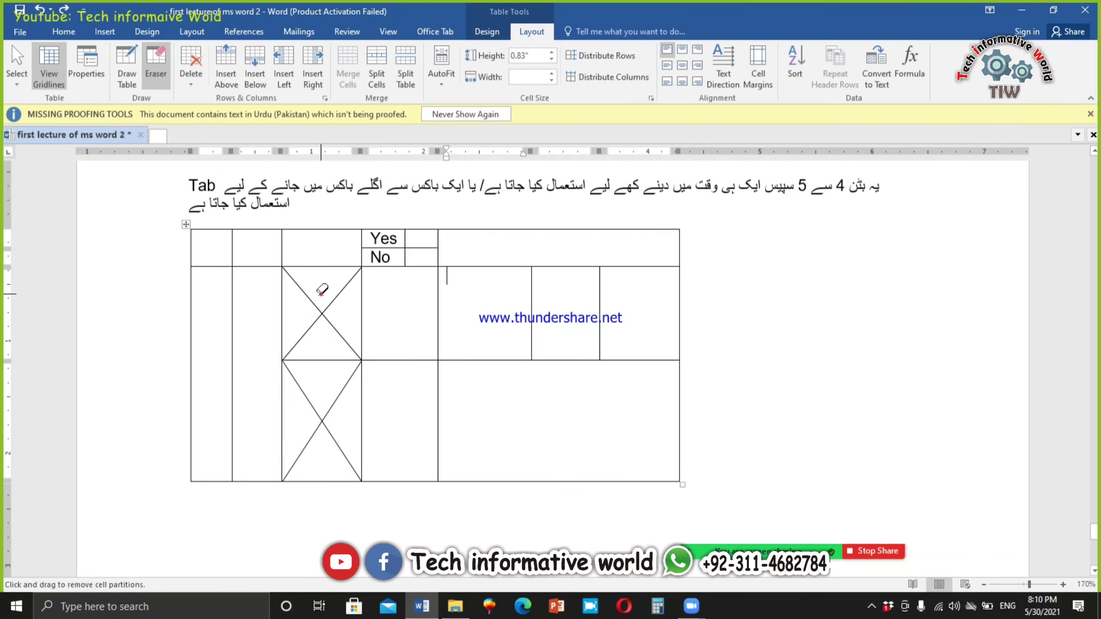
# Step: Erase the diagonals, the horizontal divider and the last column's inner borders below the Yes/No row, leaving one tall cell per column
pyautogui.moveTo(320, 294); pyautogui.dragTo(317, 456)
pyautogui.moveTo(396, 345); pyautogui.dragTo(413, 481)
pyautogui.moveTo(471, 333); pyautogui.dragTo(541, 475)
pyautogui.moveTo(579, 340); pyautogui.dragTo(655, 404)
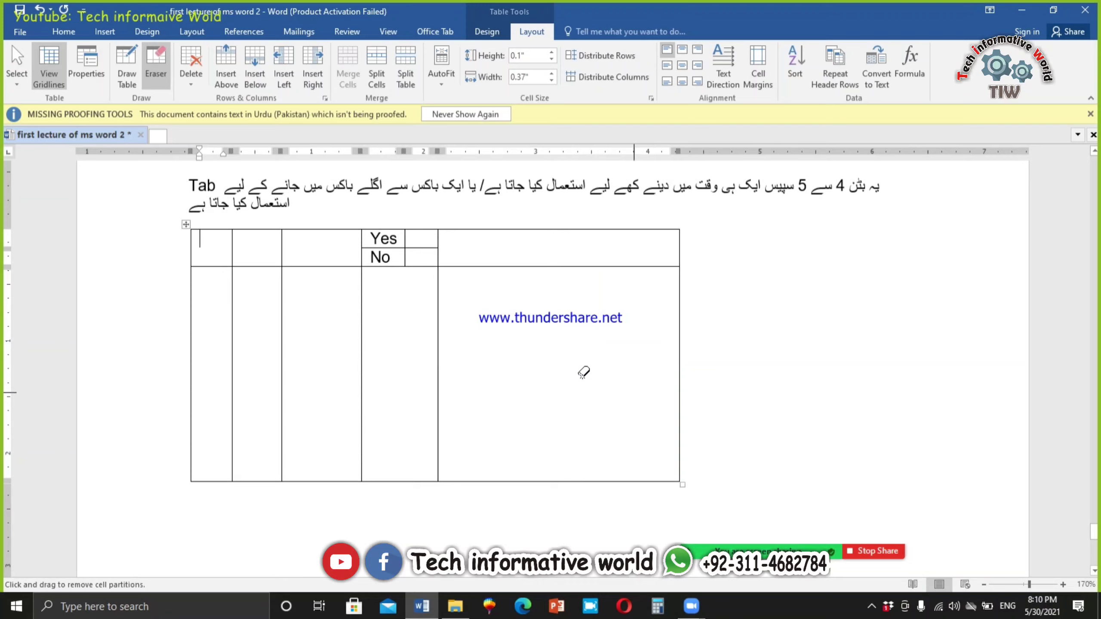
pyautogui.click(192, 85)
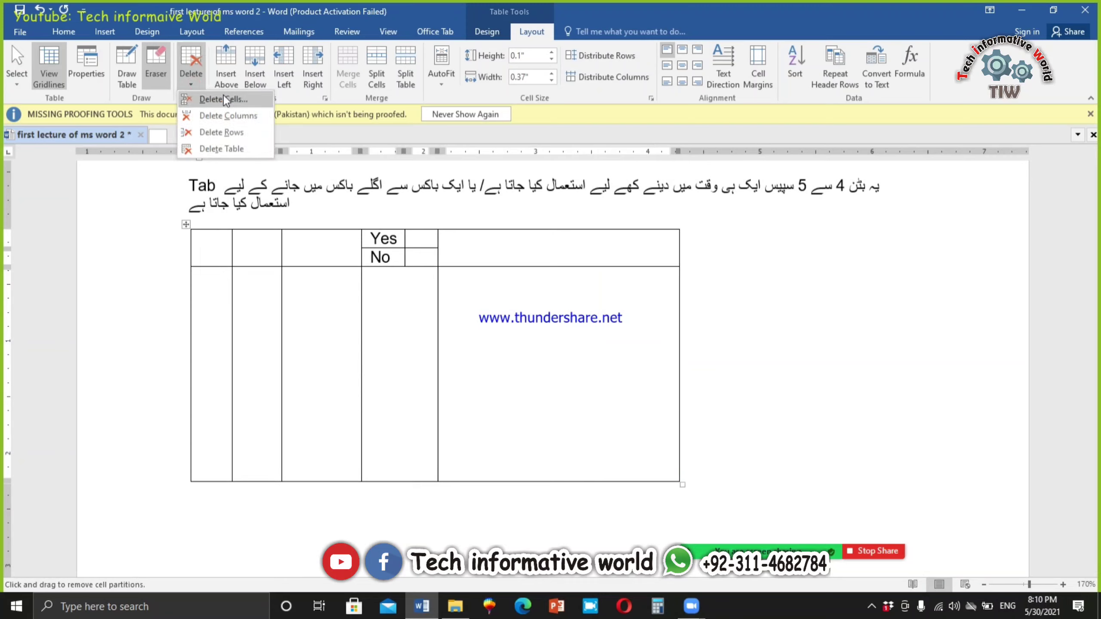
pyautogui.click(248, 278)
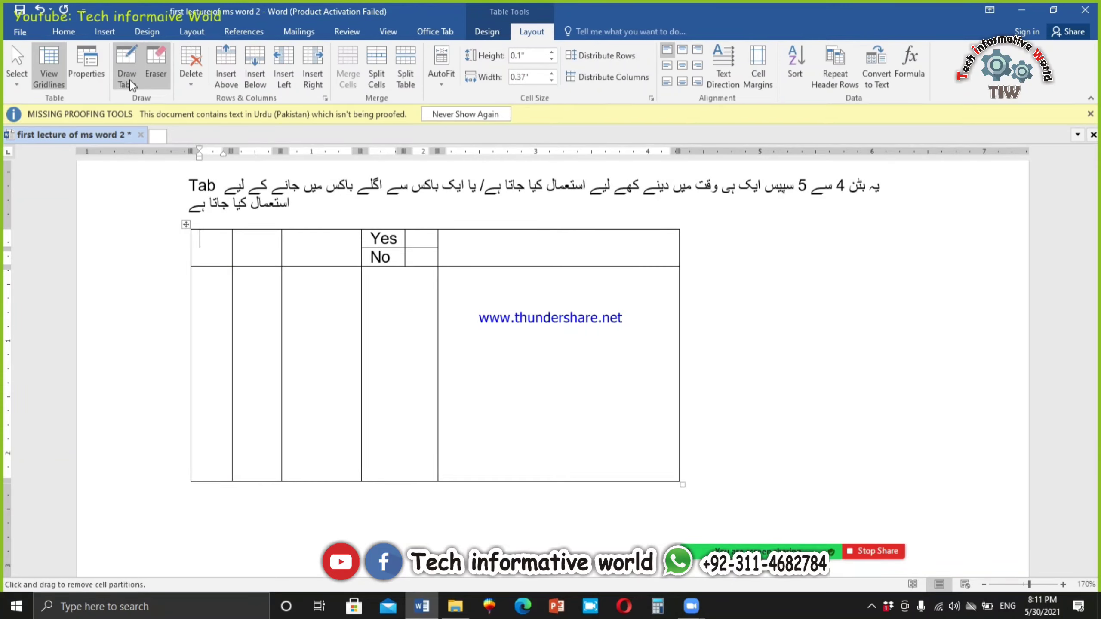
pyautogui.click(14, 78)
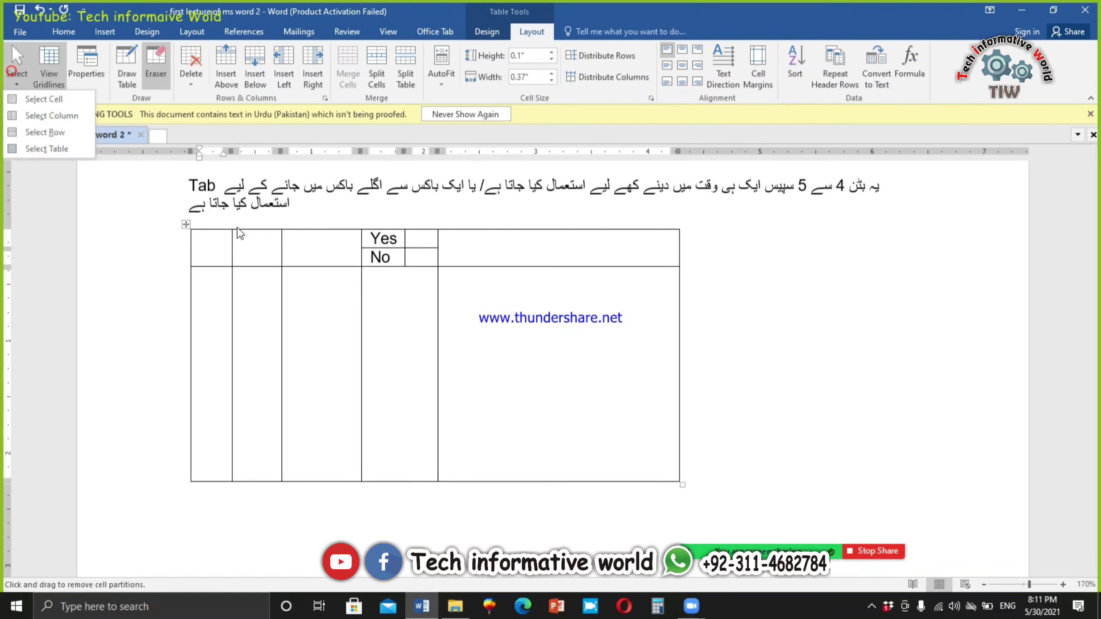
pyautogui.click(308, 332)
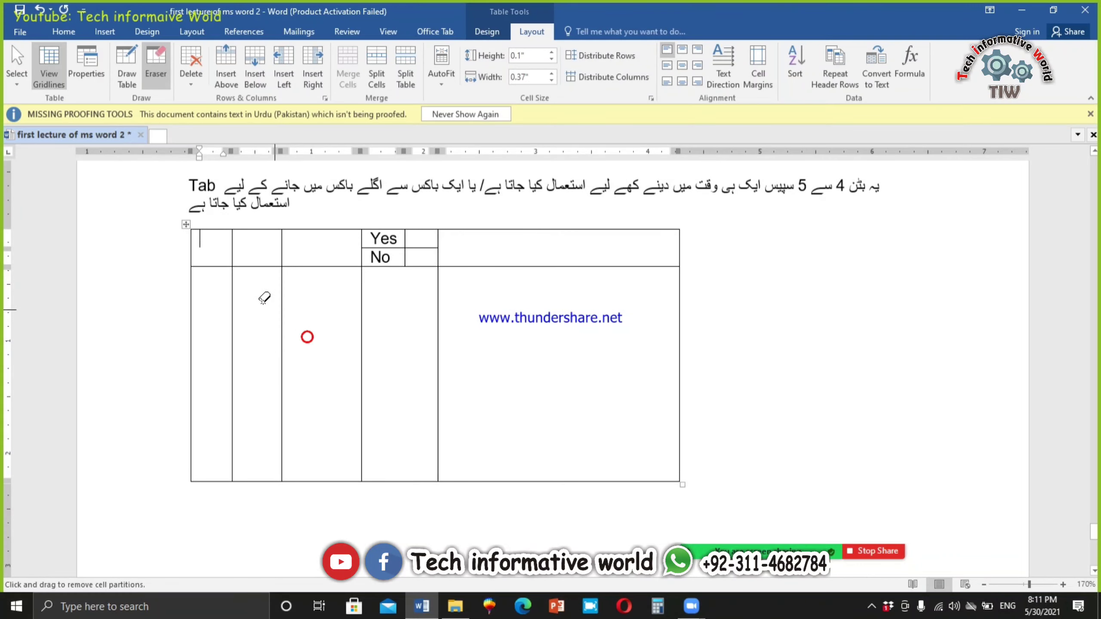
# Step: Stop erasing, select the table's top row containing "Yes", and delete that row
pyautogui.click(129, 58)
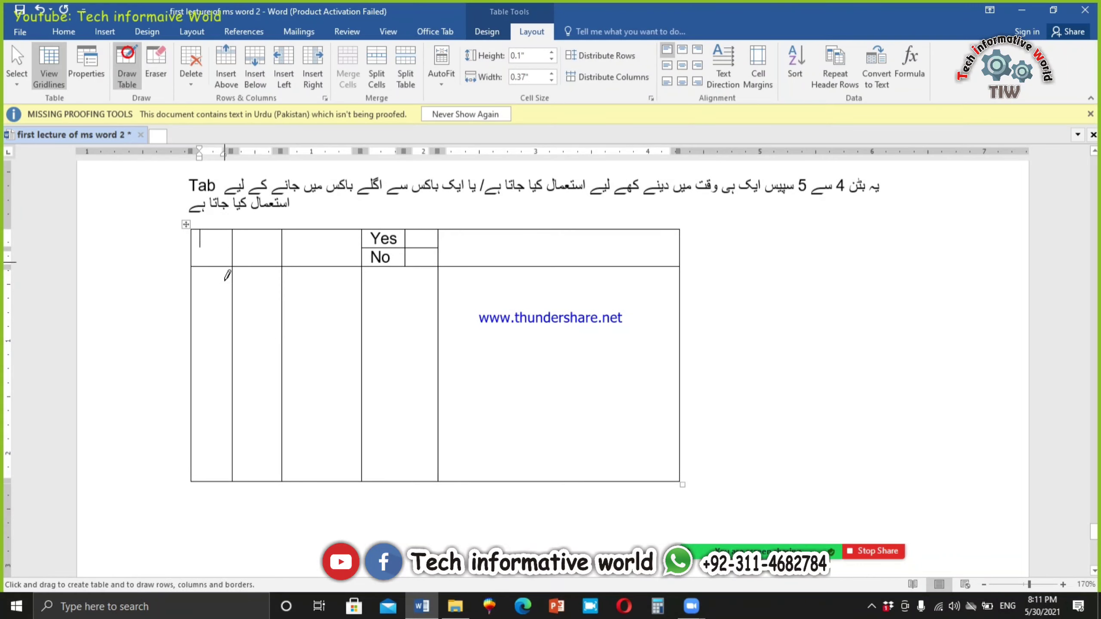
pyautogui.click(217, 256)
pyautogui.moveTo(209, 245); pyautogui.dragTo(517, 240)
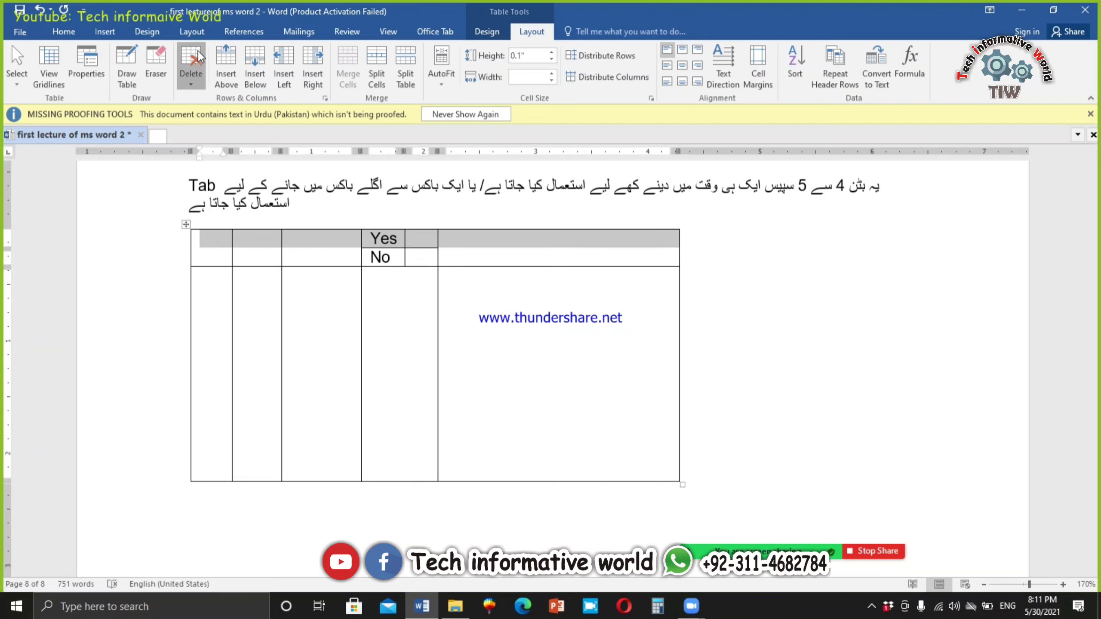
pyautogui.click(190, 78)
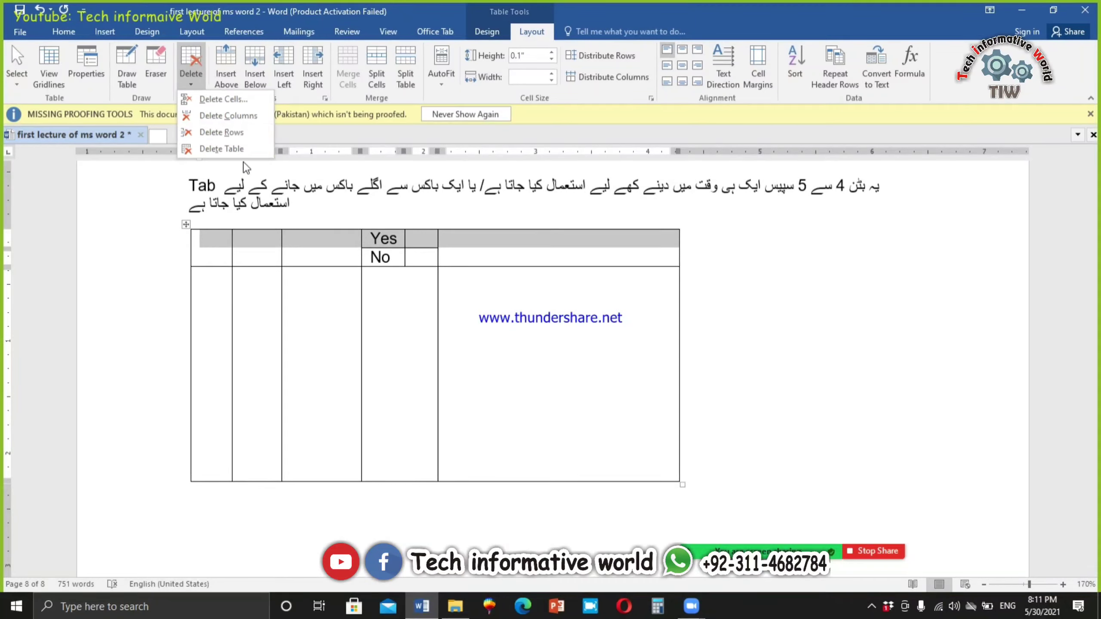
pyautogui.click(234, 132)
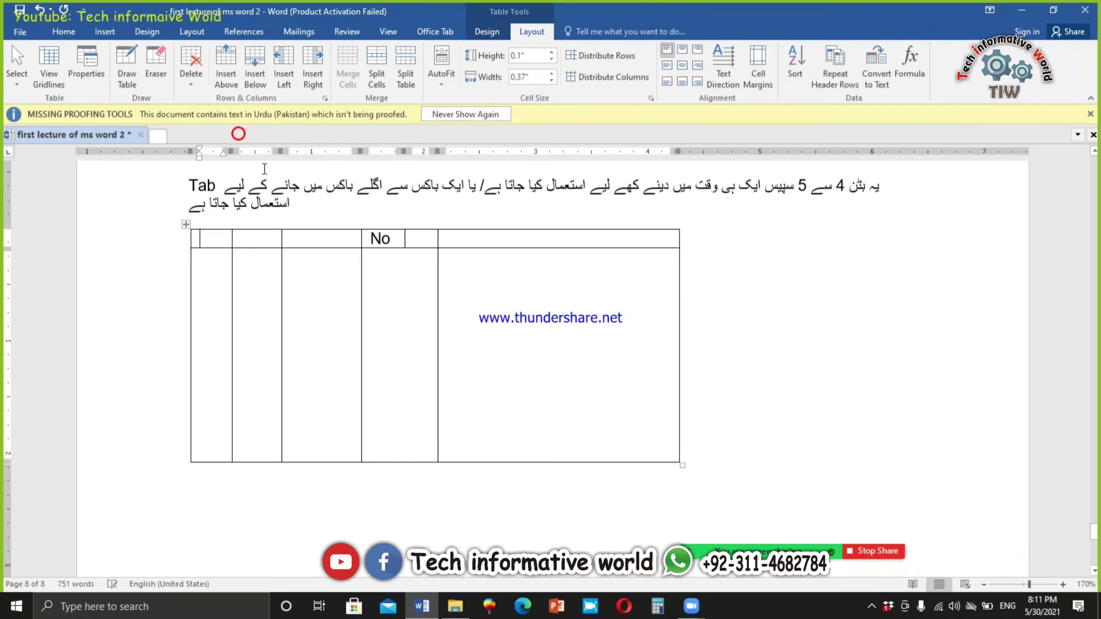
# Step: Select the row containing "No" and delete it from the drawn table
pyautogui.moveTo(231, 240); pyautogui.dragTo(504, 226)
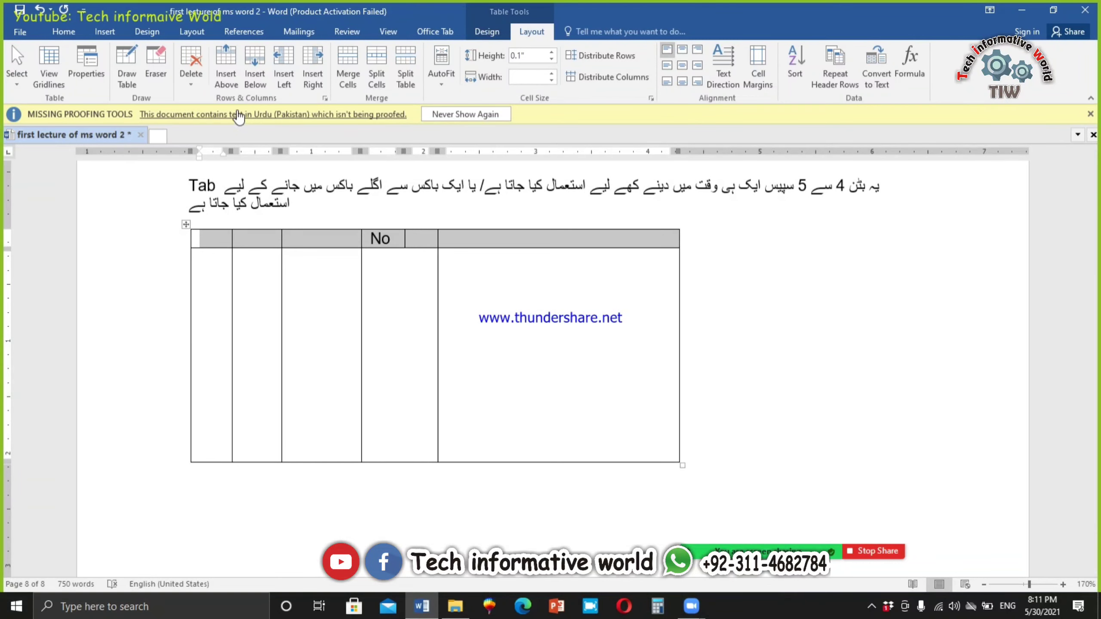
pyautogui.click(199, 71)
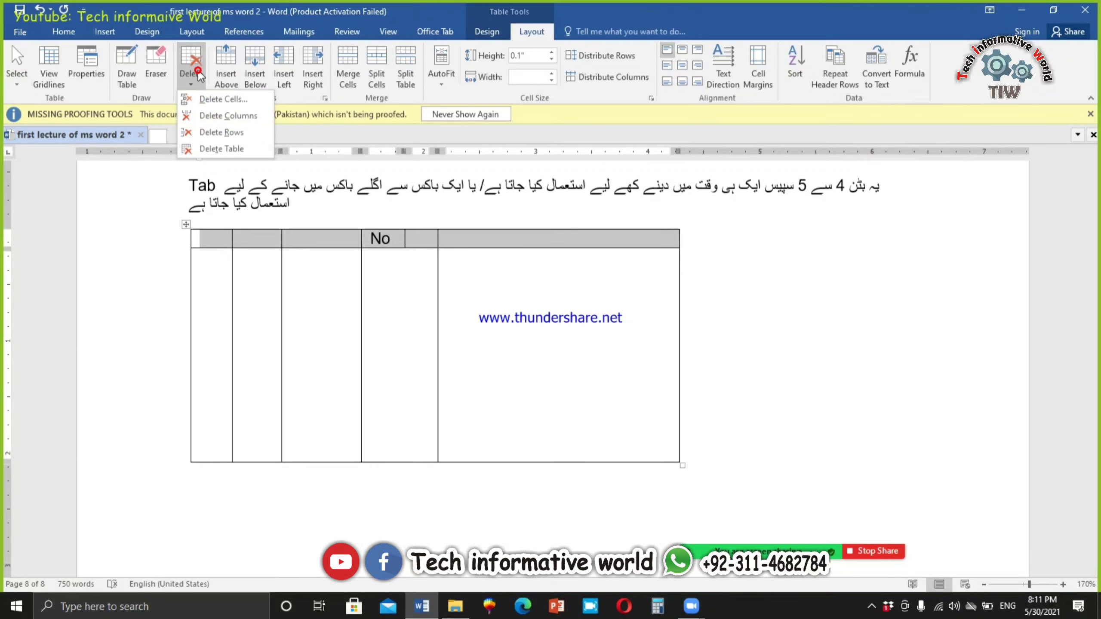
pyautogui.click(229, 132)
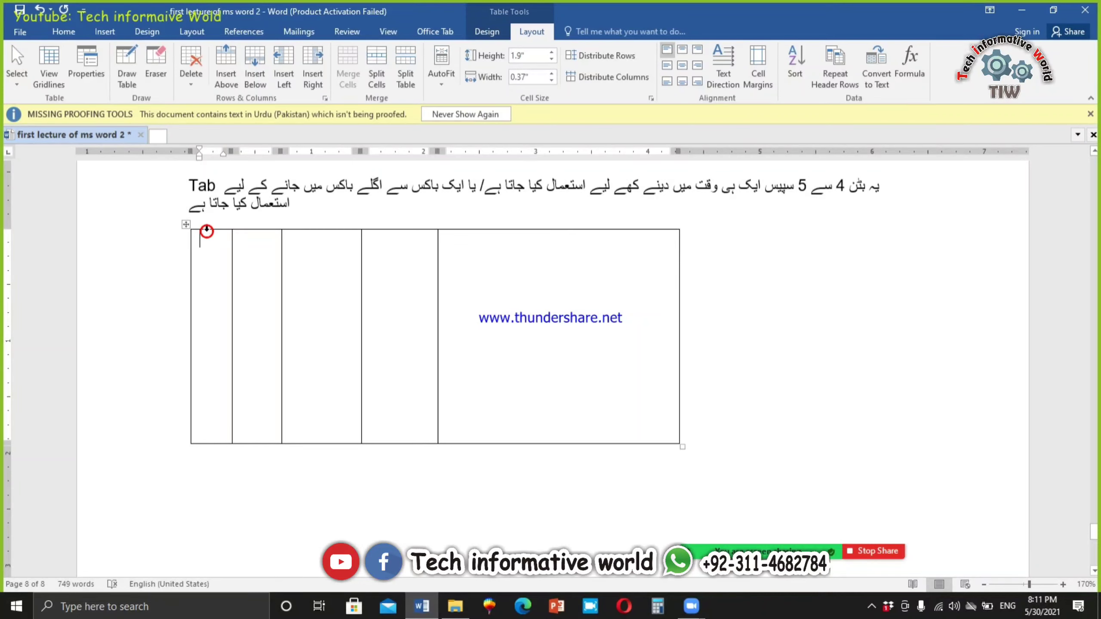
# Step: Delete the first cell of the remaining row with the Shift cells left option
pyautogui.click(207, 230)
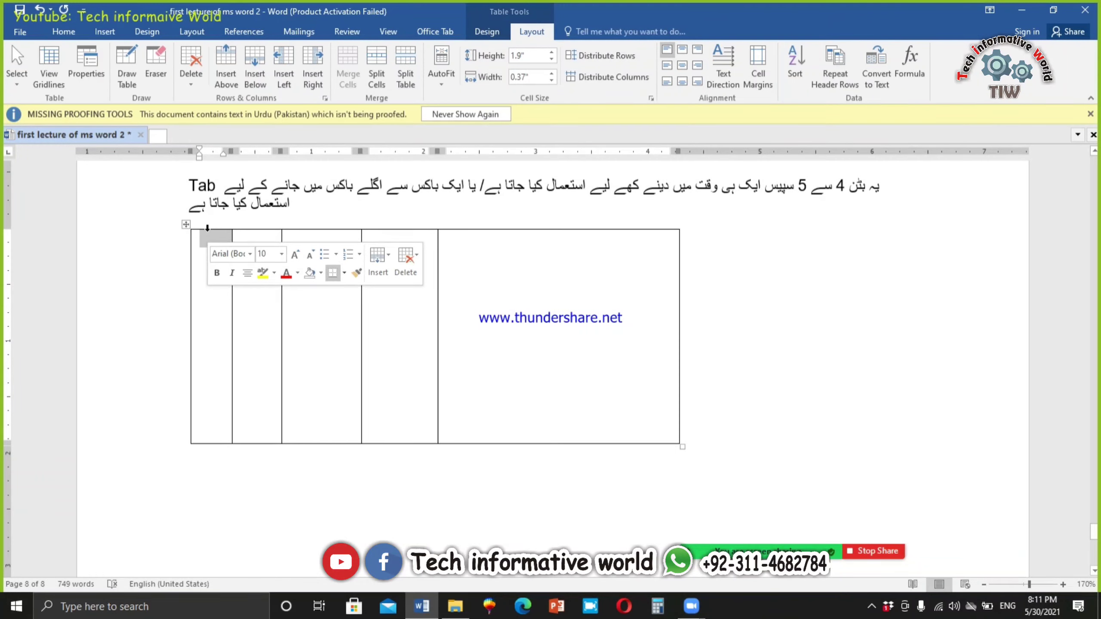
pyautogui.click(192, 70)
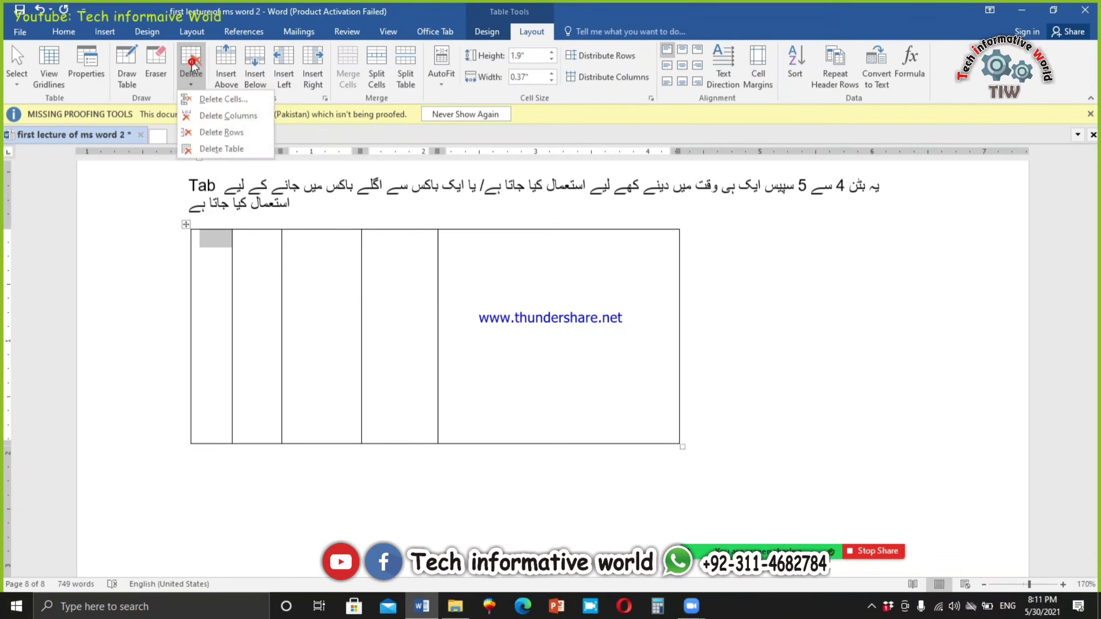
pyautogui.click(224, 100)
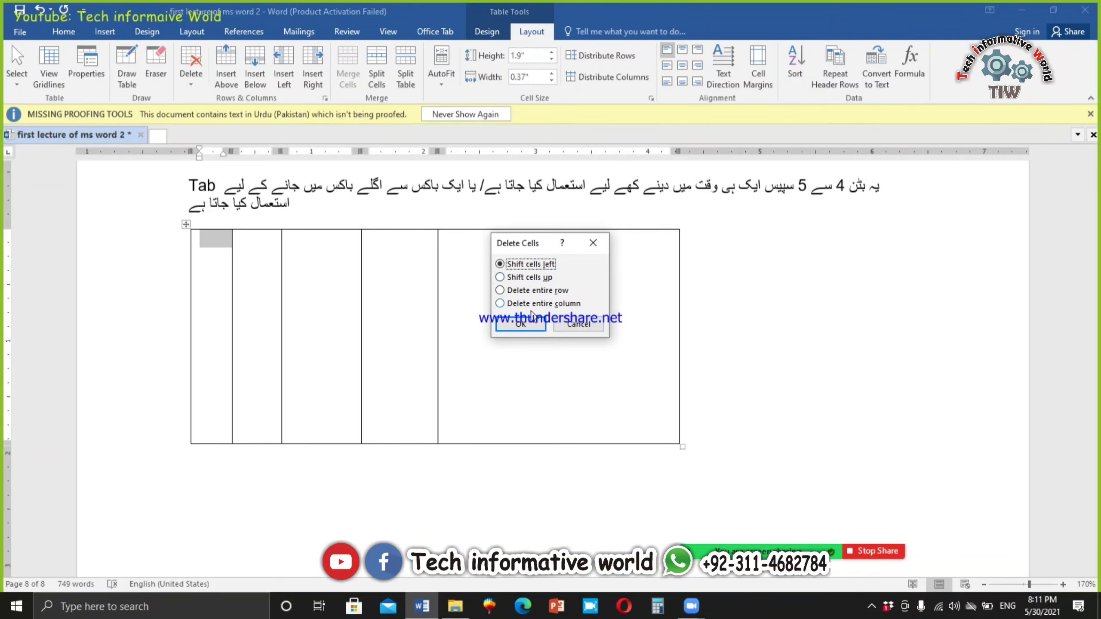
pyautogui.click(532, 319)
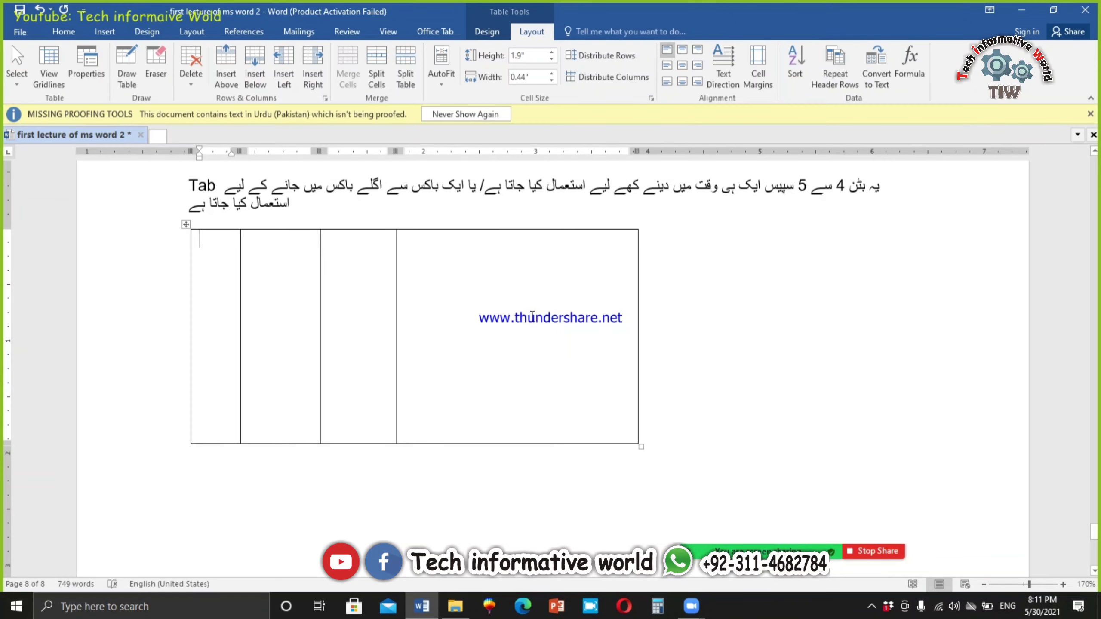
# Step: Delete the first column of the drawn table with the Delete Columns command
pyautogui.click(80, 33)
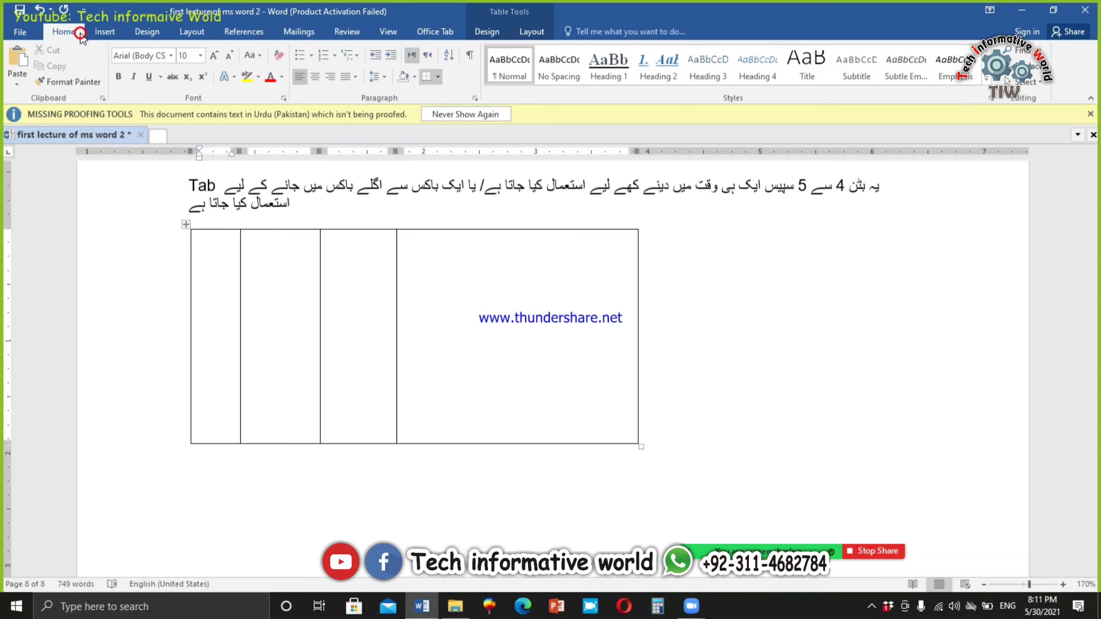
pyautogui.doubleClick(223, 236)
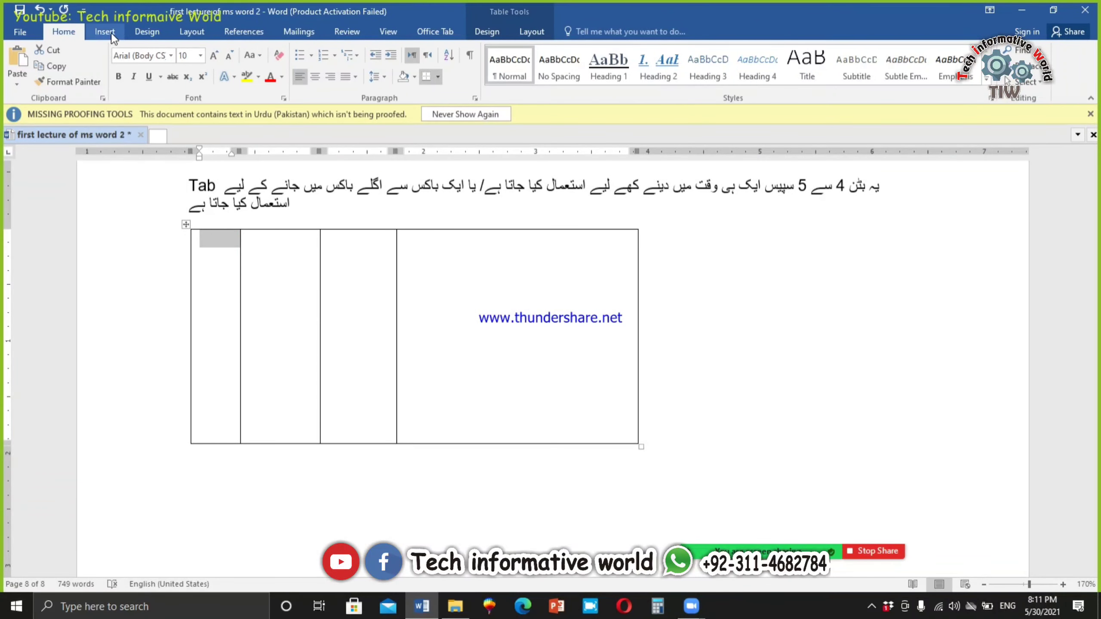
pyautogui.click(537, 33)
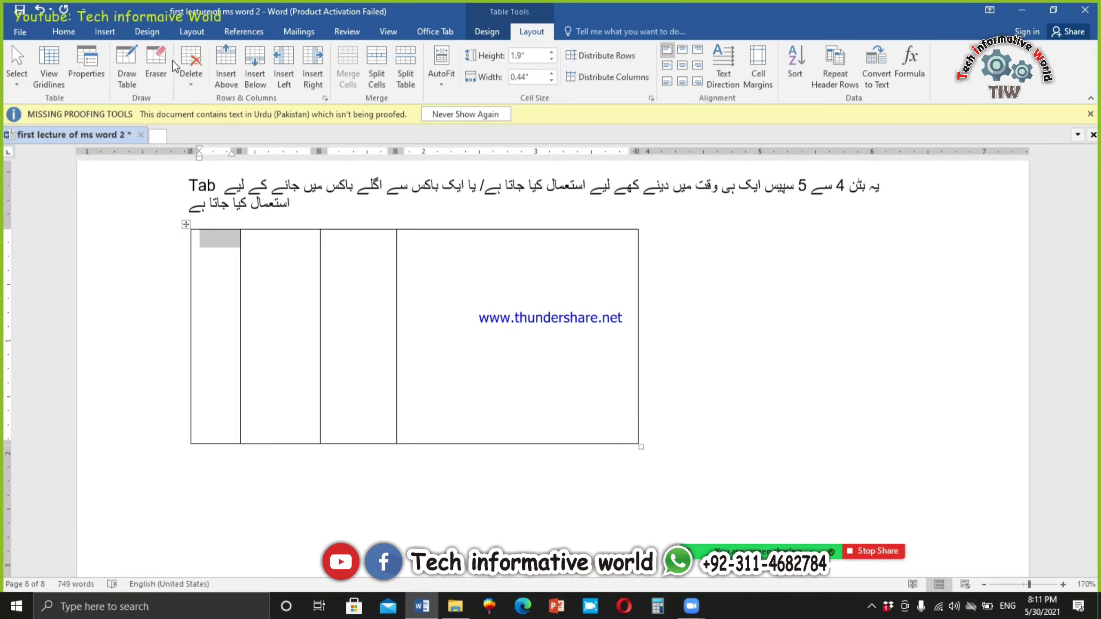
pyautogui.click(190, 59)
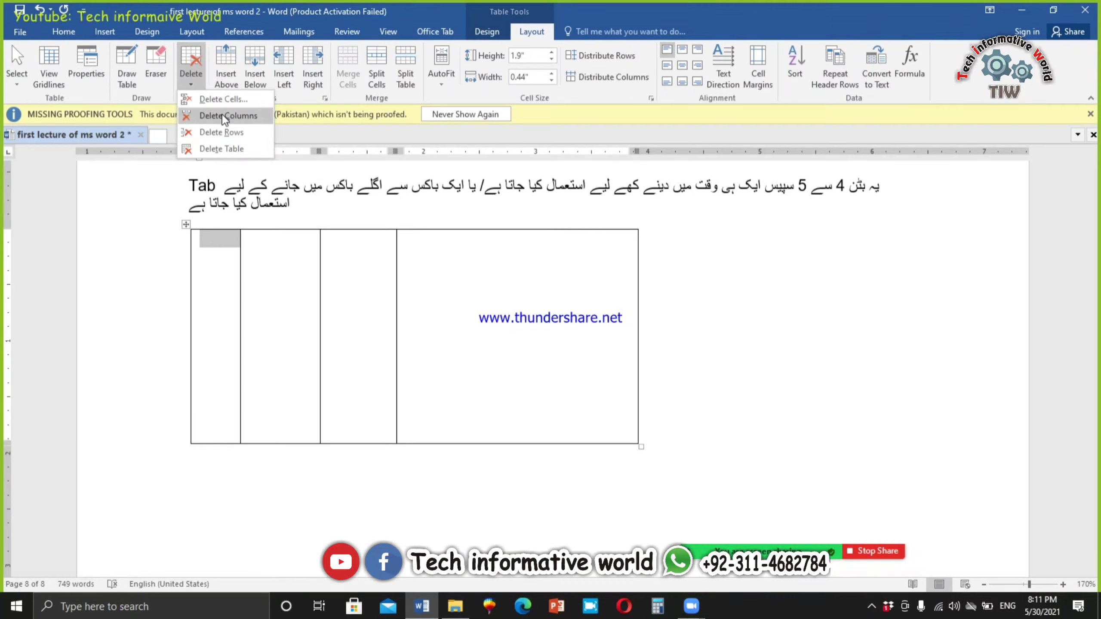
pyautogui.click(221, 115)
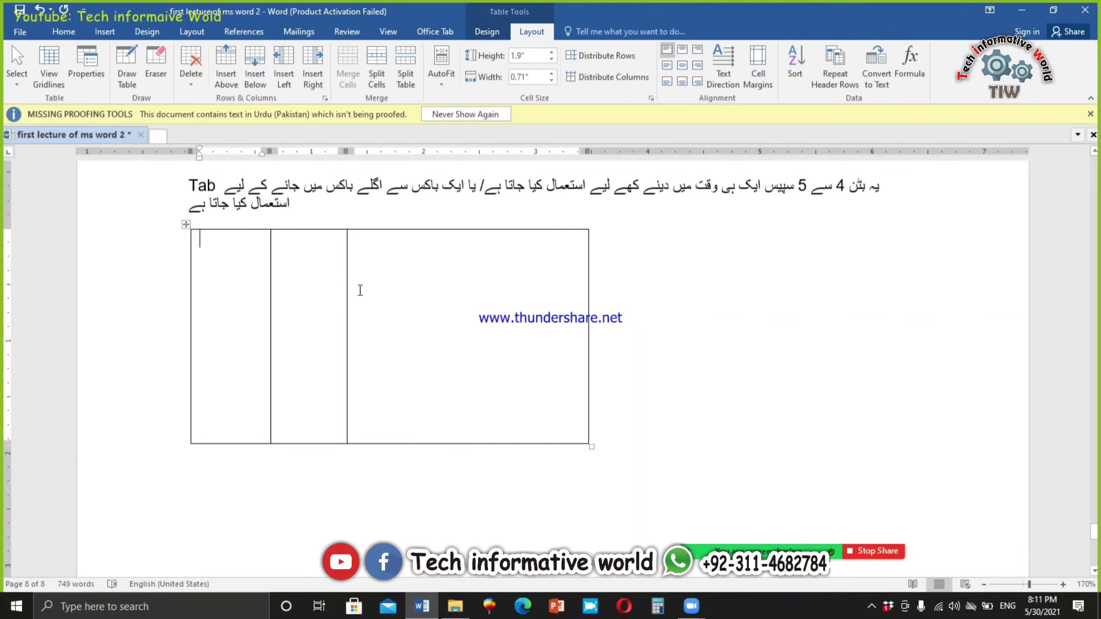
# Step: Select the table's only row, and insert one row above and one row below
pyautogui.click(395, 290)
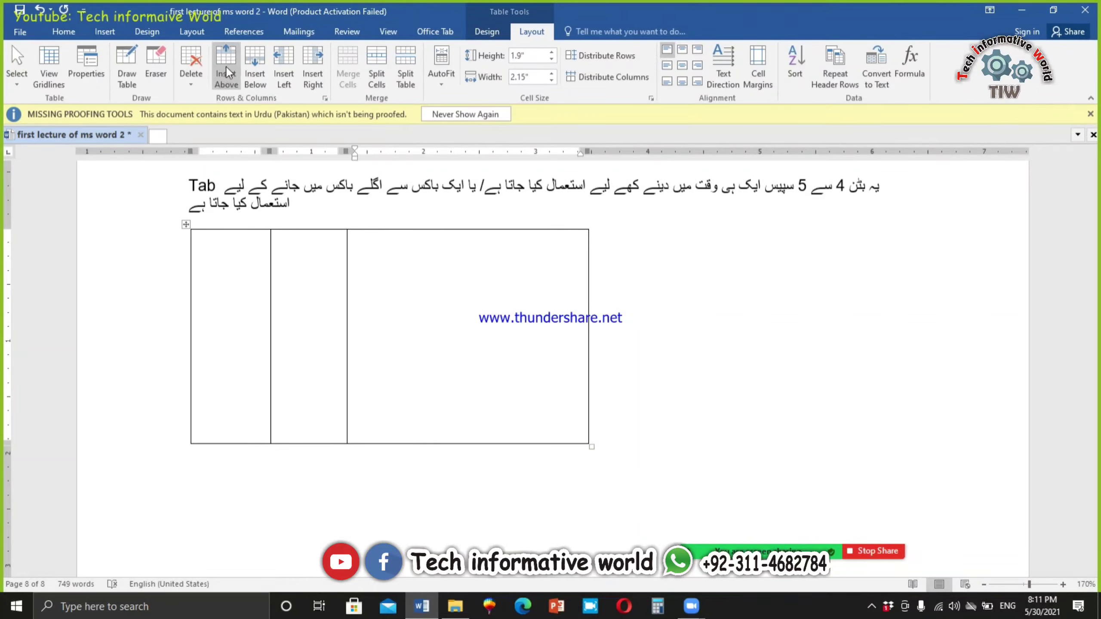
pyautogui.moveTo(249, 245); pyautogui.dragTo(456, 244)
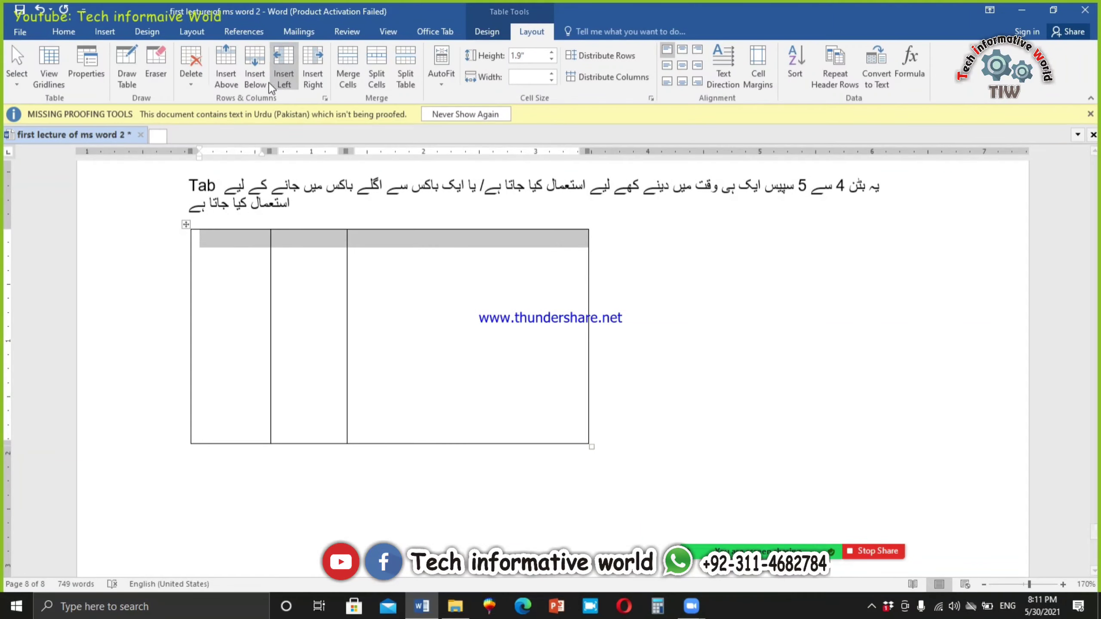
pyautogui.click(233, 63)
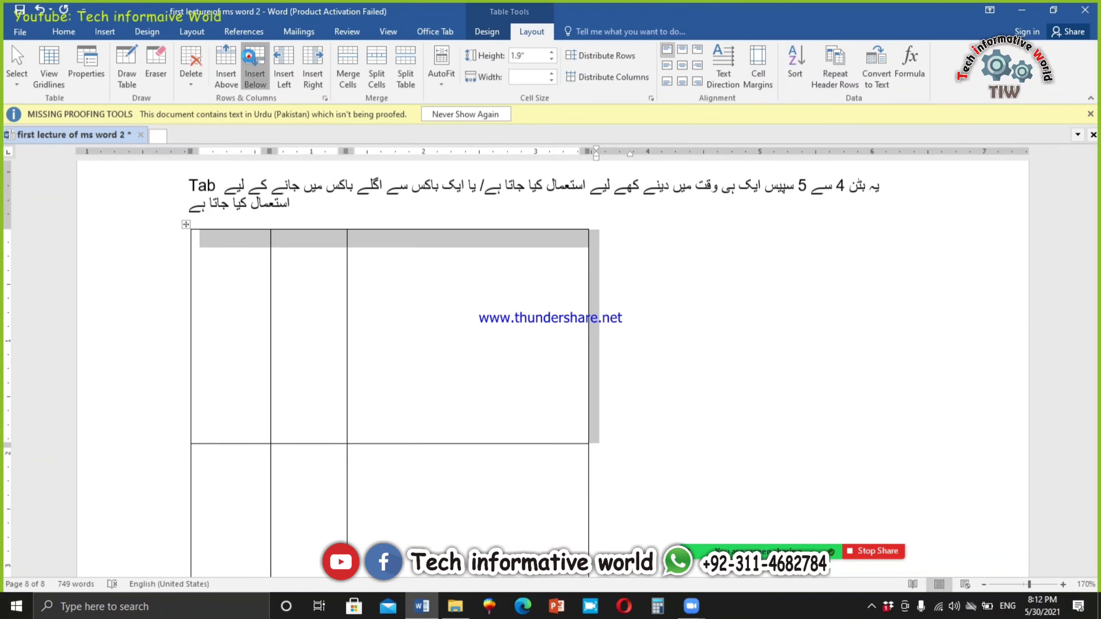
pyautogui.click(251, 60)
# Step: Shrink the whole table from its lower-right corner until each row is about 0.2" high
pyautogui.scroll(-2, 402, 429)
pyautogui.scroll(-10, 410, 437)
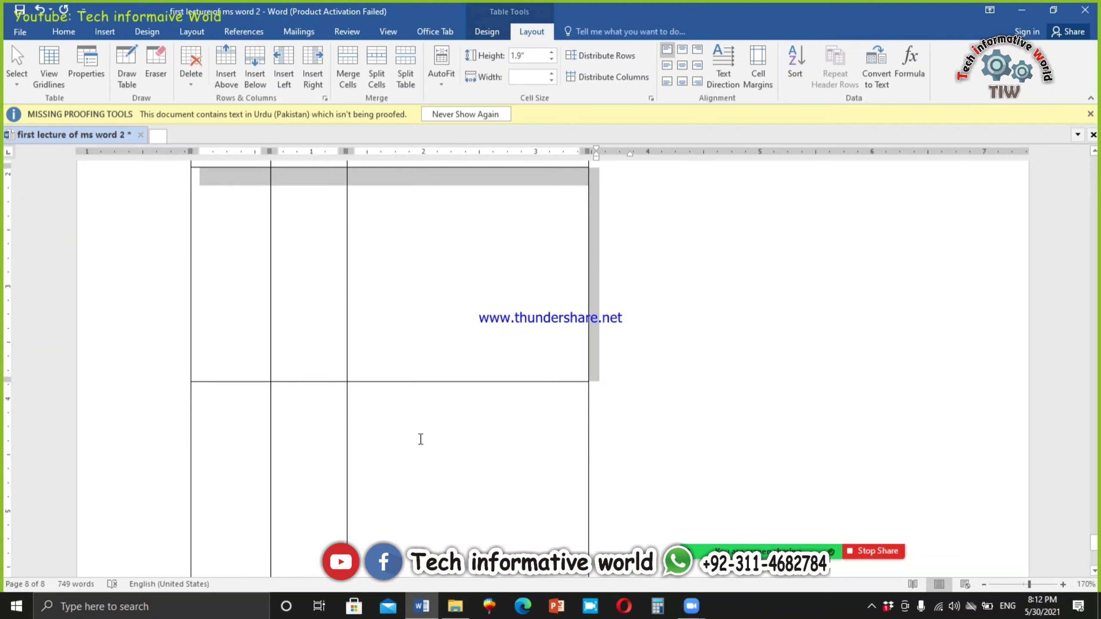
pyautogui.click(593, 323)
pyautogui.click(565, 295)
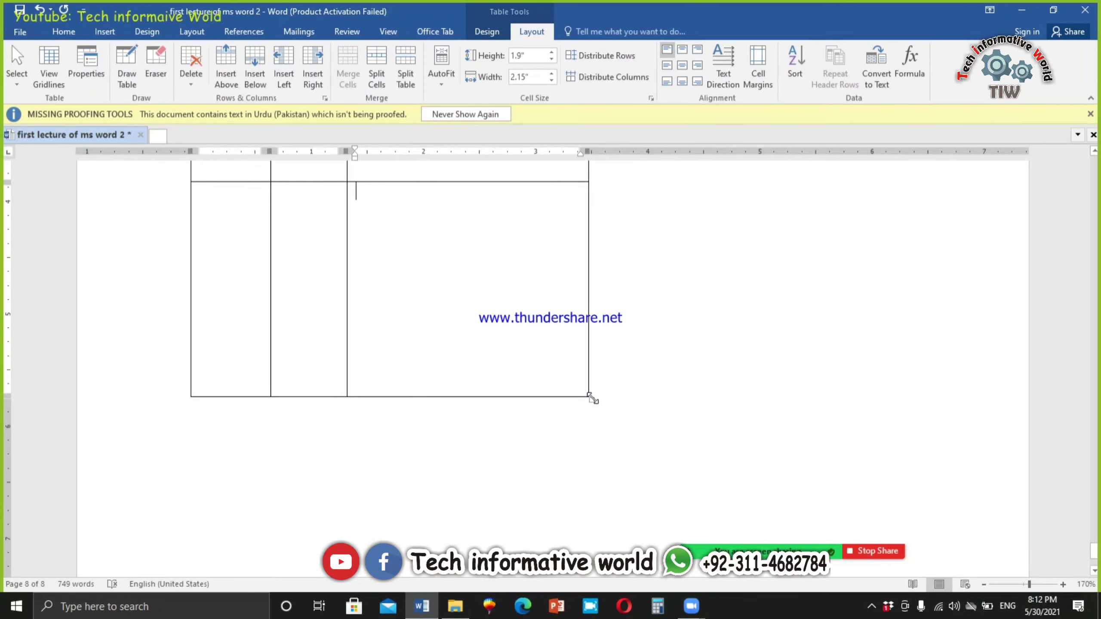
pyautogui.moveTo(591, 398); pyautogui.dragTo(610, 186)
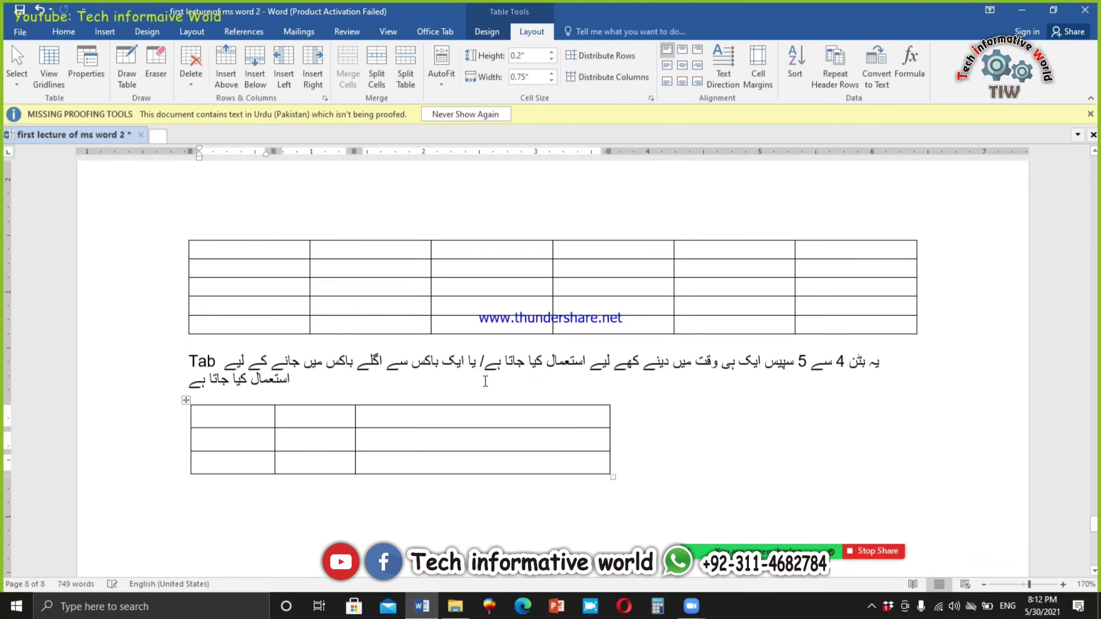
# Step: Select the second row of the resized table and insert two new rows below it
pyautogui.moveTo(233, 436); pyautogui.dragTo(466, 438)
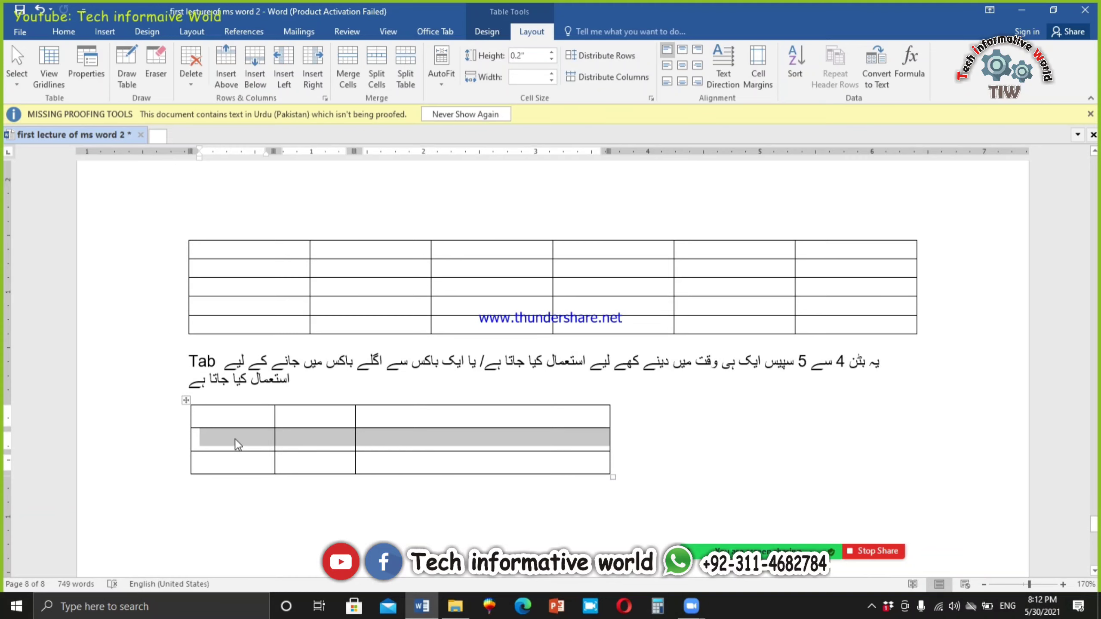
pyautogui.click(251, 59)
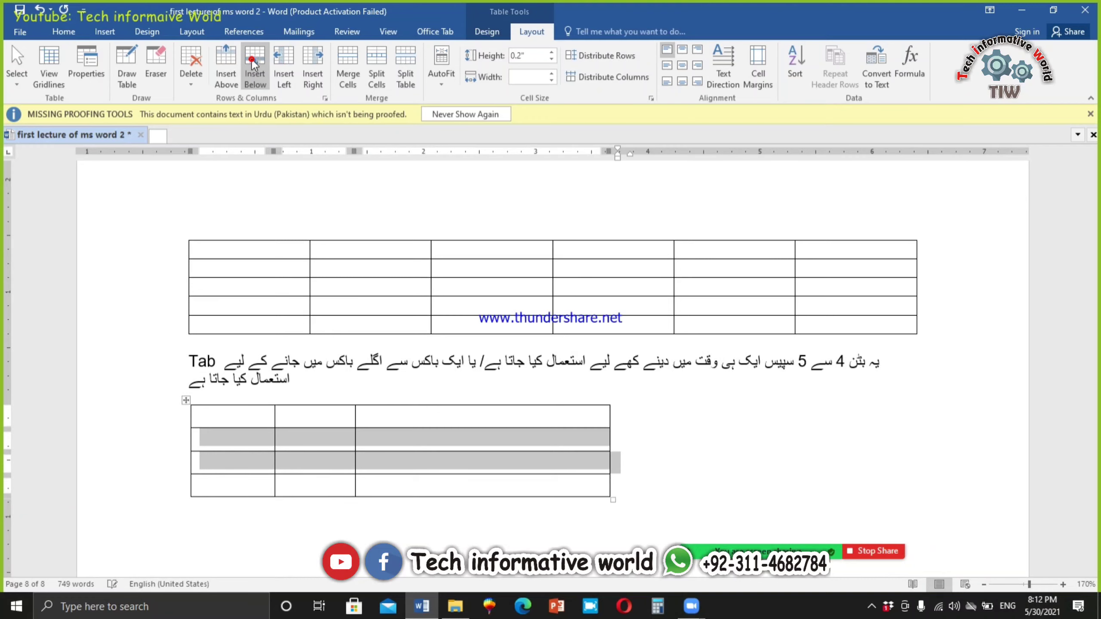
pyautogui.click(254, 63)
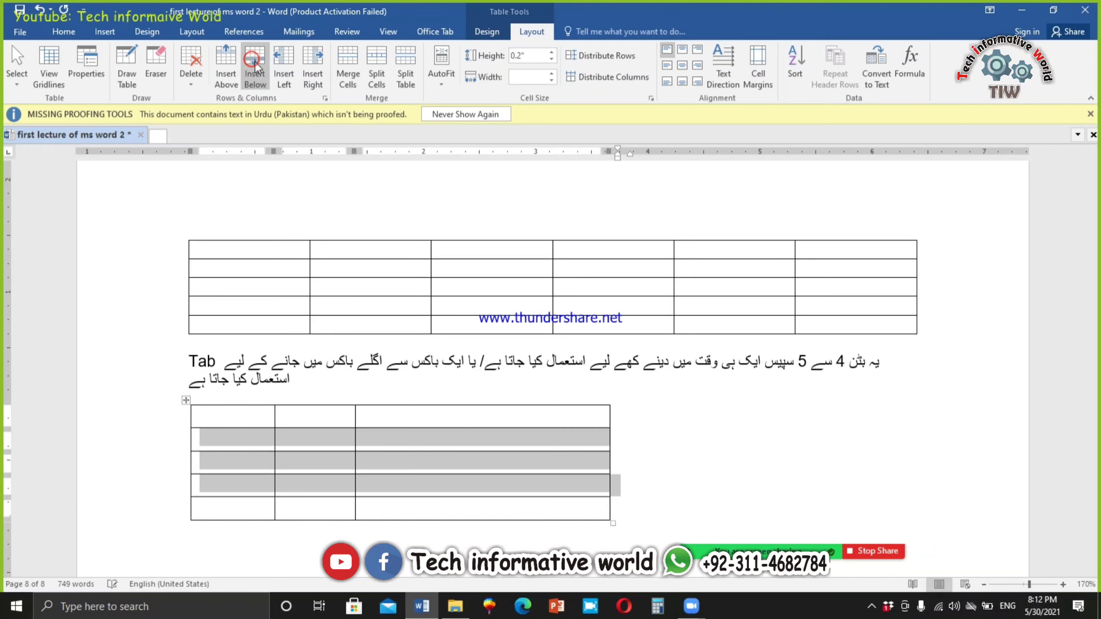
pyautogui.rightClick(466, 480)
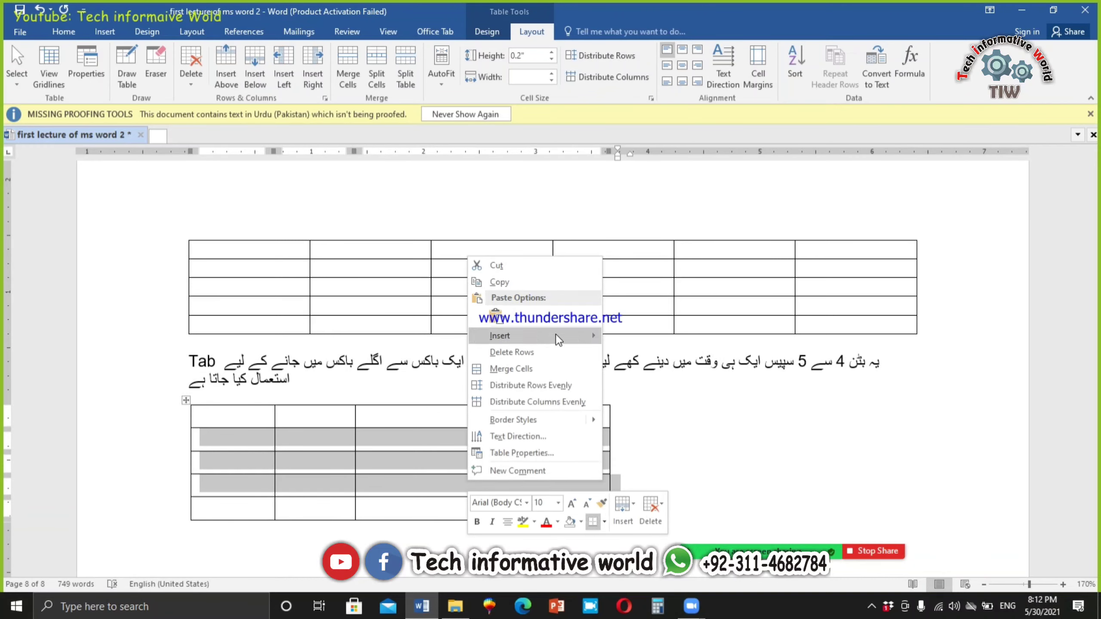
pyautogui.moveTo(556, 334)
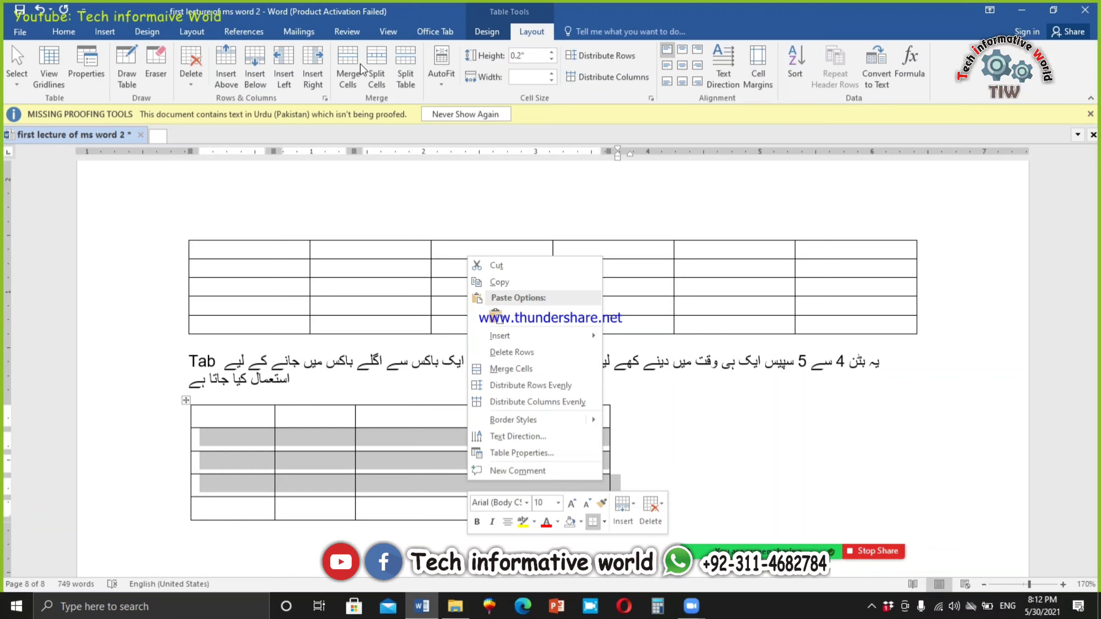
pyautogui.click(368, 438)
# Step: Select the three cells of the table's second row and merge them into one cell
pyautogui.click(259, 449)
pyautogui.moveTo(260, 443); pyautogui.dragTo(375, 433)
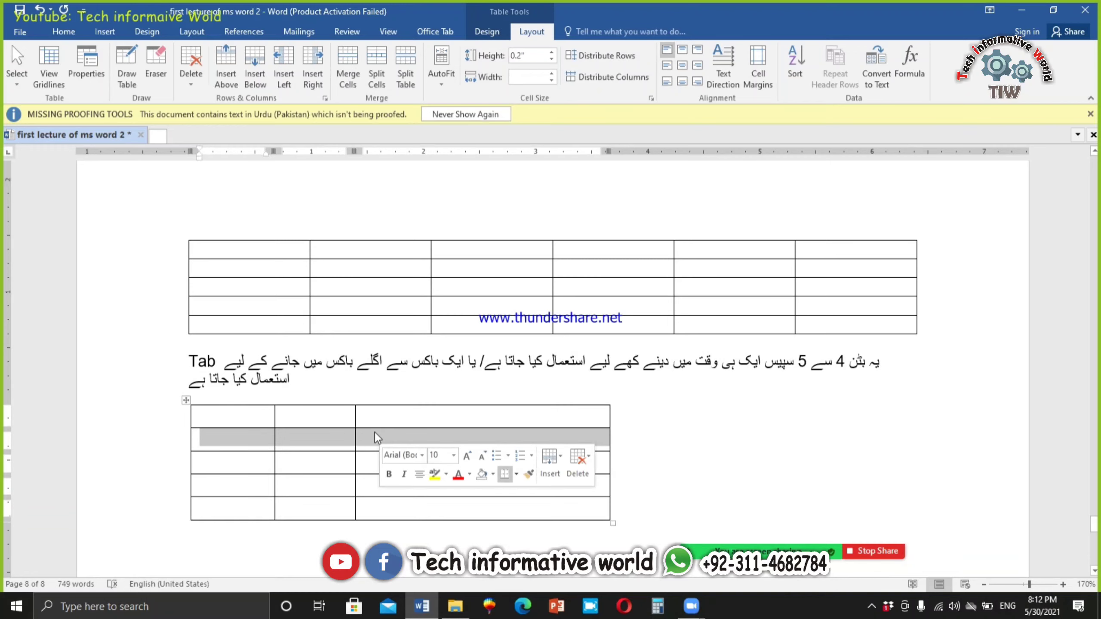
pyautogui.rightClick(375, 432)
pyautogui.click(416, 348)
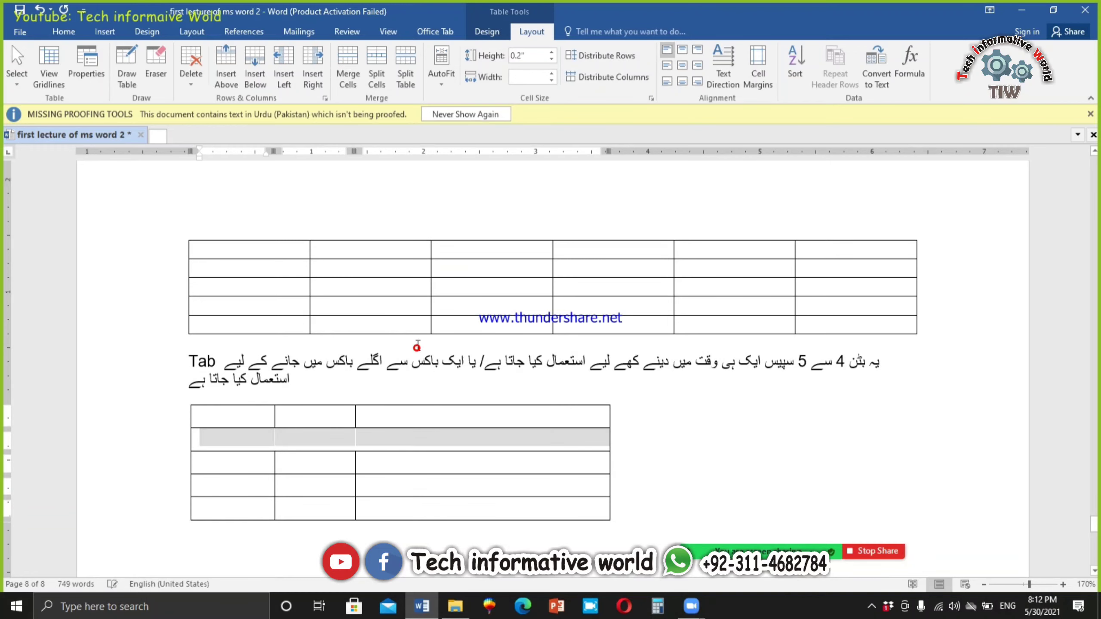
# Step: Split the merged cell in the small table's second row into 3 columns and 1 row
pyautogui.click(382, 60)
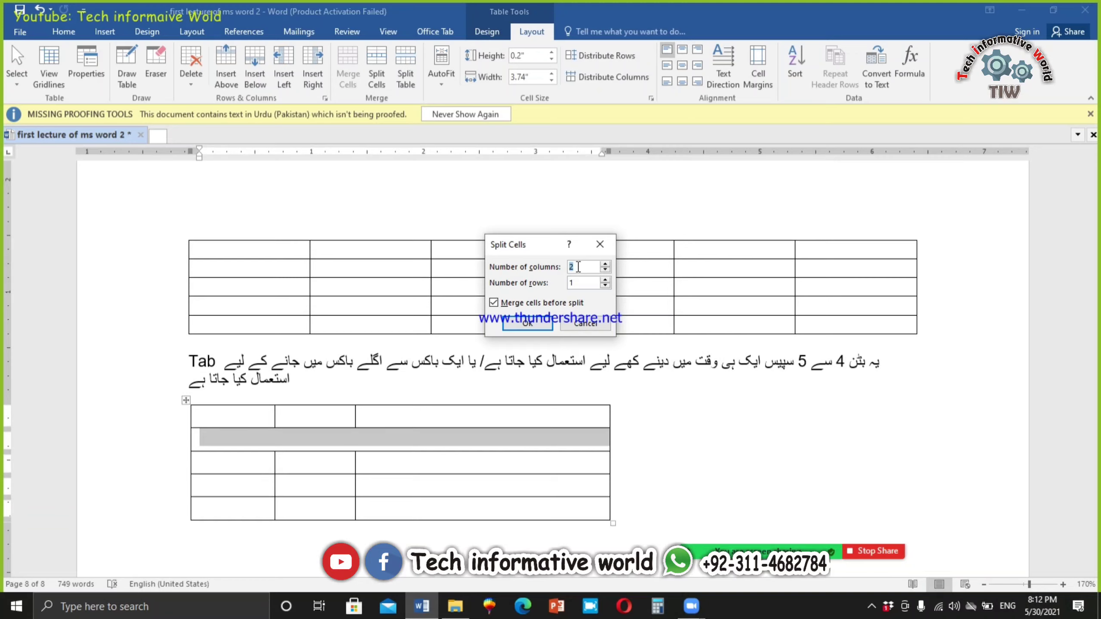
pyautogui.write('3')
pyautogui.click(535, 324)
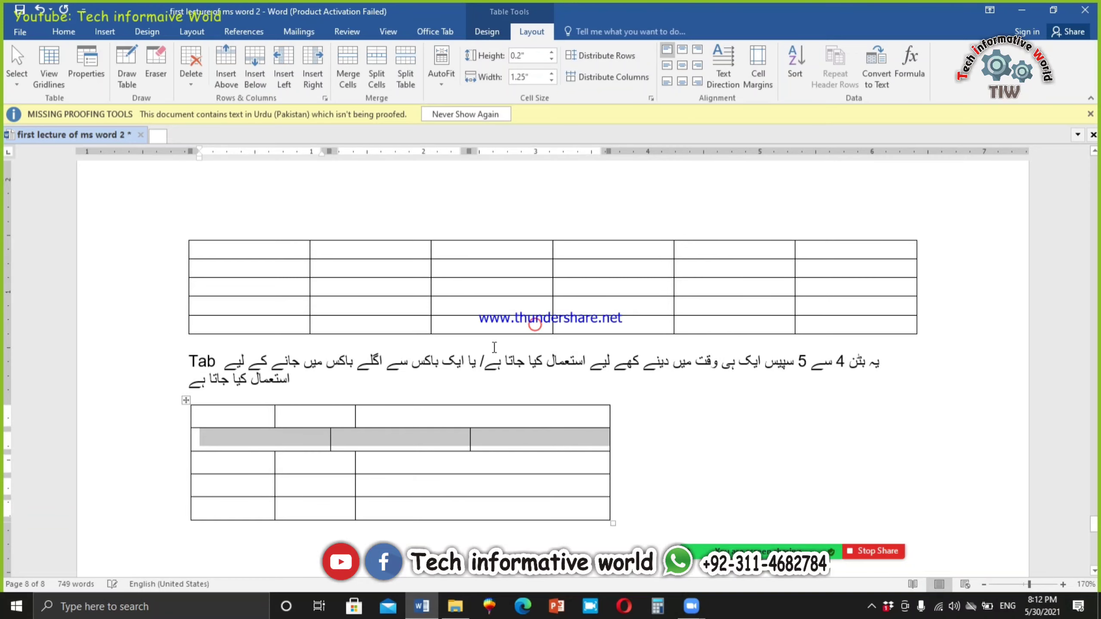
# Step: Move the second row's two cell dividers until they line up with the column borders of the other rows
pyautogui.click(402, 437)
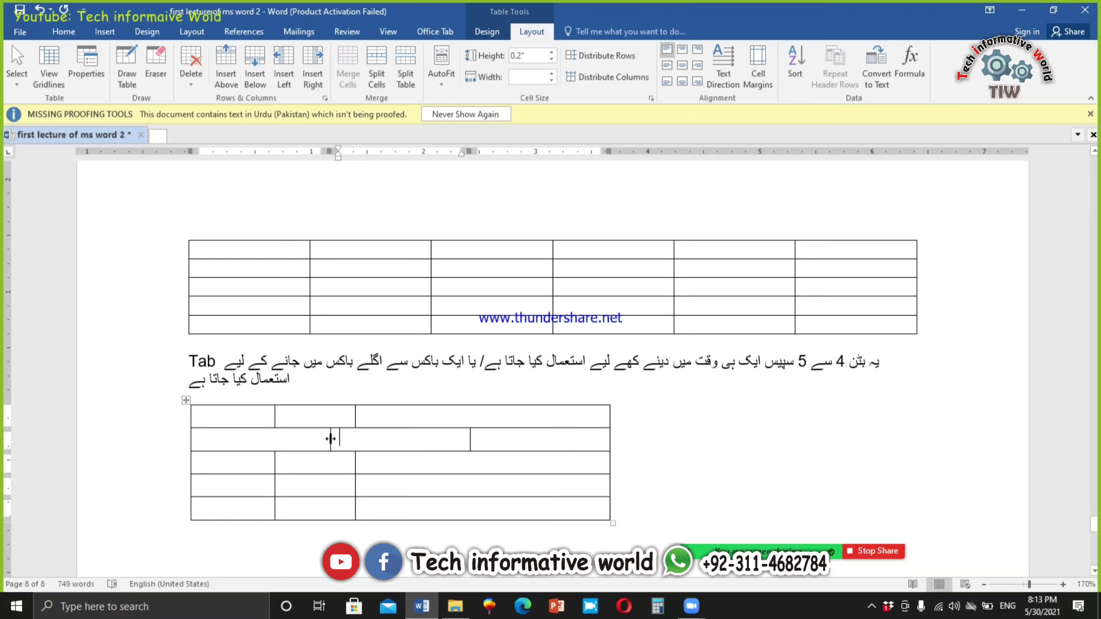
pyautogui.moveTo(331, 439); pyautogui.dragTo(275, 433)
pyautogui.moveTo(468, 439); pyautogui.dragTo(356, 449)
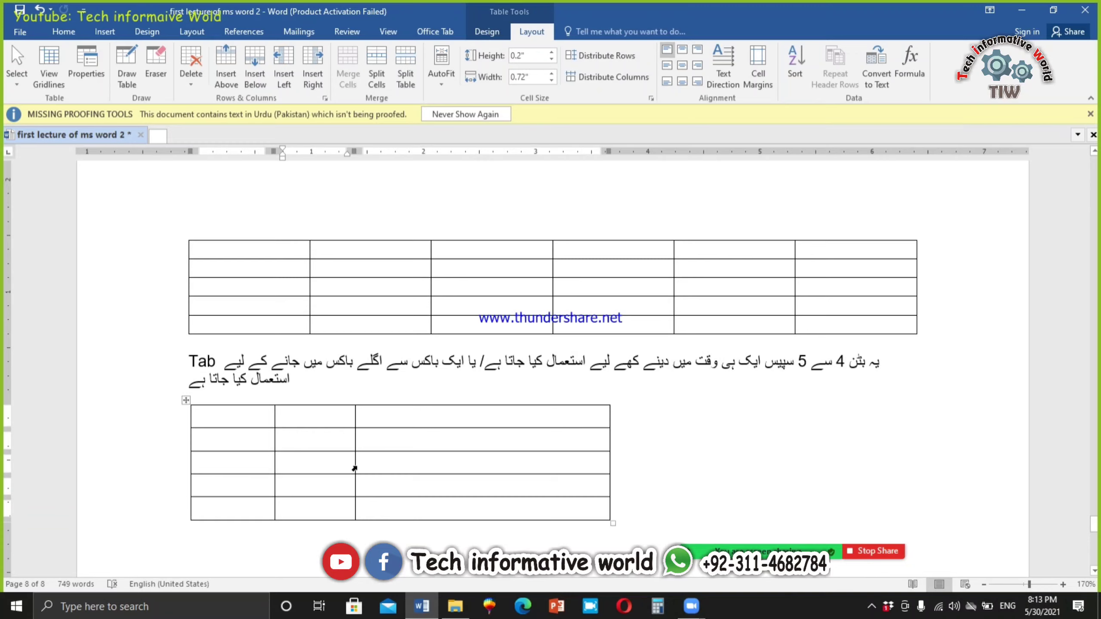
# Step: Widen the small table's middle column to about 0.94"
pyautogui.click(354, 440)
pyautogui.moveTo(354, 439); pyautogui.dragTo(380, 440)
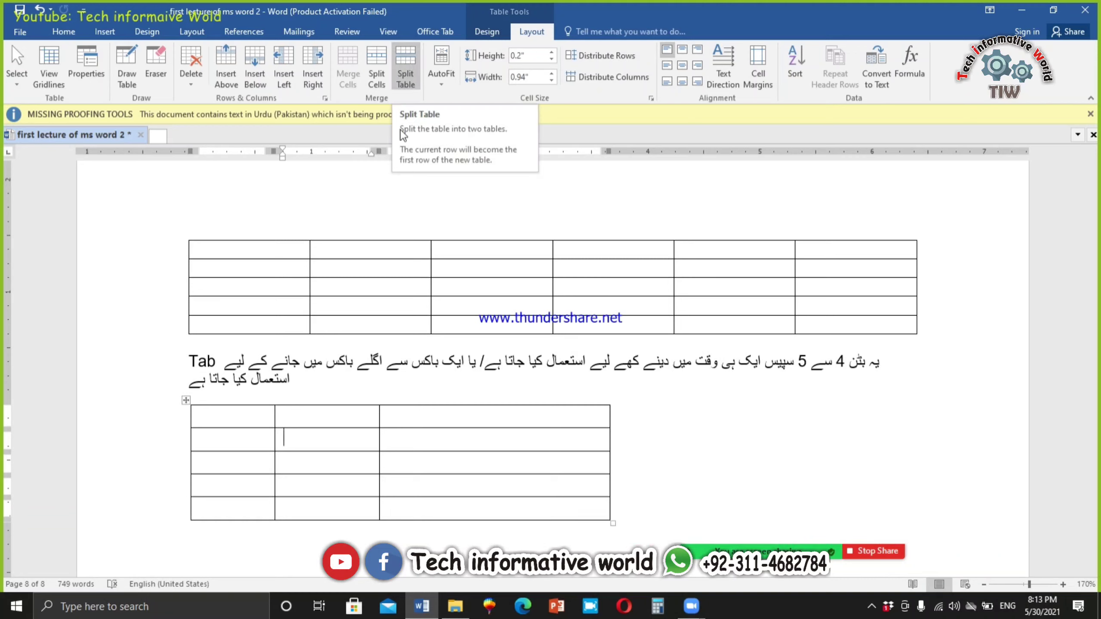
pyautogui.click(407, 469)
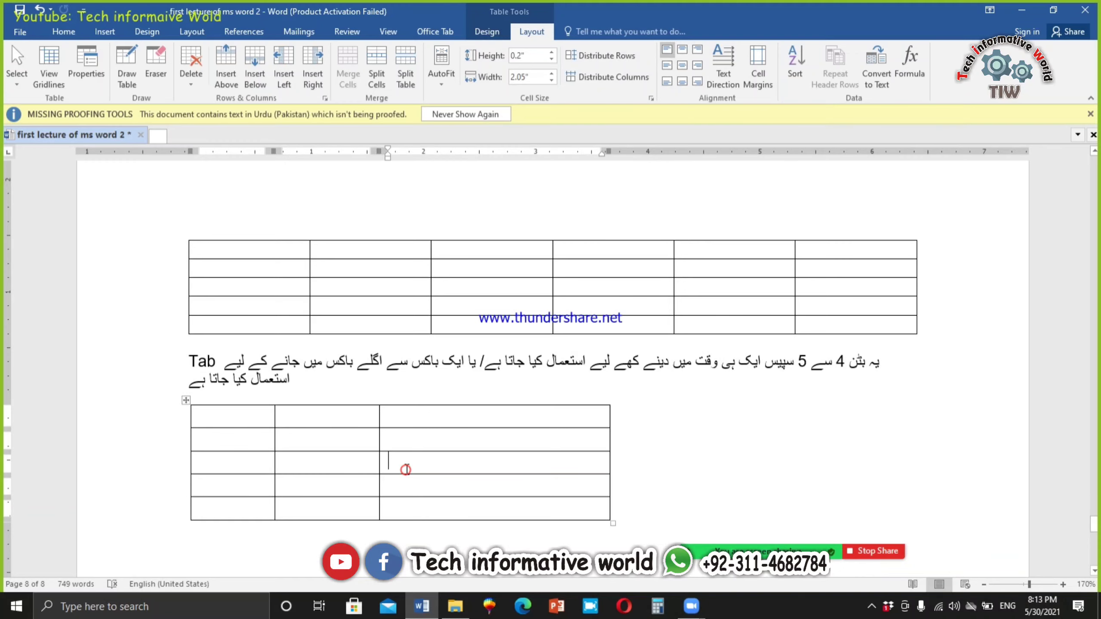
# Step: Split the Students' Subject wise result Sheet table so that the ABC Maths row starts a new table
pyautogui.scroll(1, 526, 383)
pyautogui.scroll(15, 526, 384)
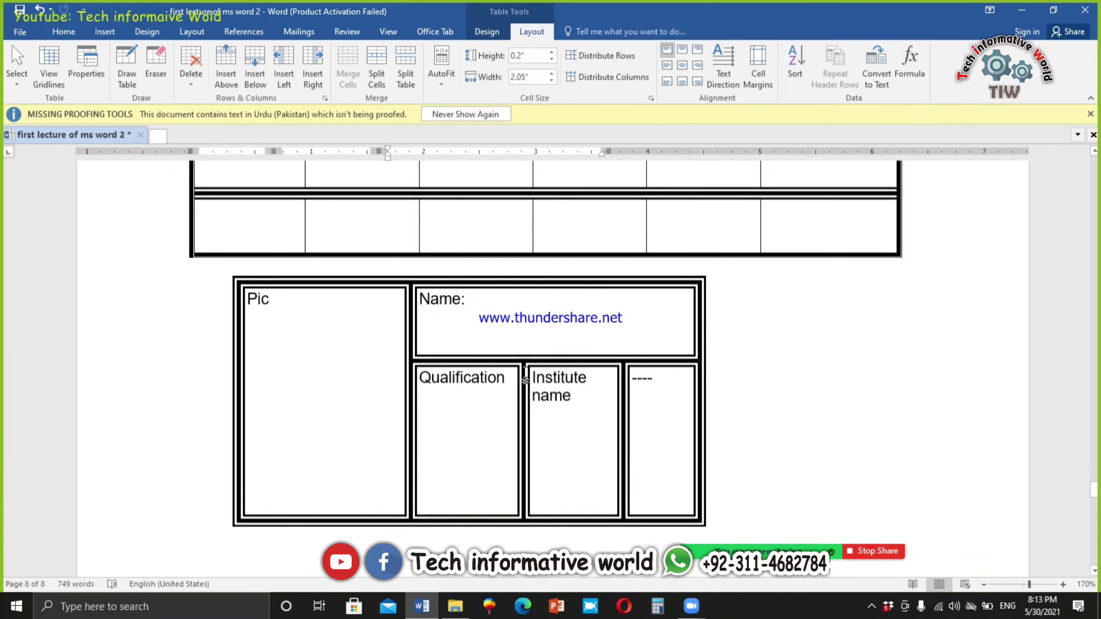
pyautogui.scroll(-4, 874, 362)
pyautogui.click(874, 362)
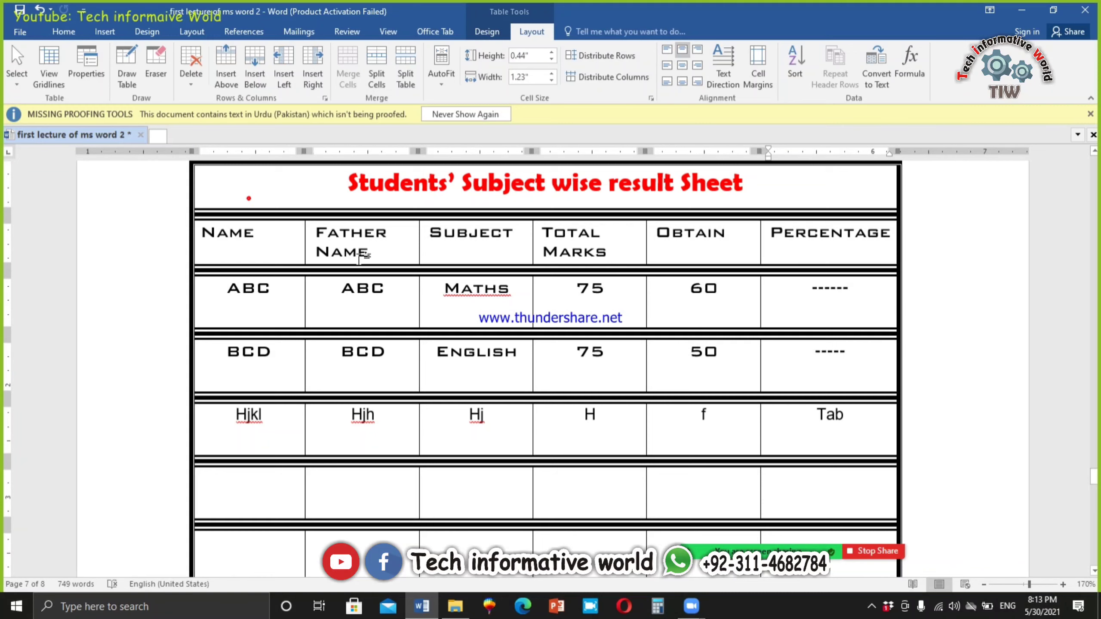
pyautogui.moveTo(246, 196)
pyautogui.mouseDown()
pyautogui.moveTo(889, 298)
pyautogui.moveTo(857, 309)
pyautogui.moveTo(298, 207)
pyautogui.moveTo(234, 206)
pyautogui.mouseUp()
pyautogui.click(858, 309)
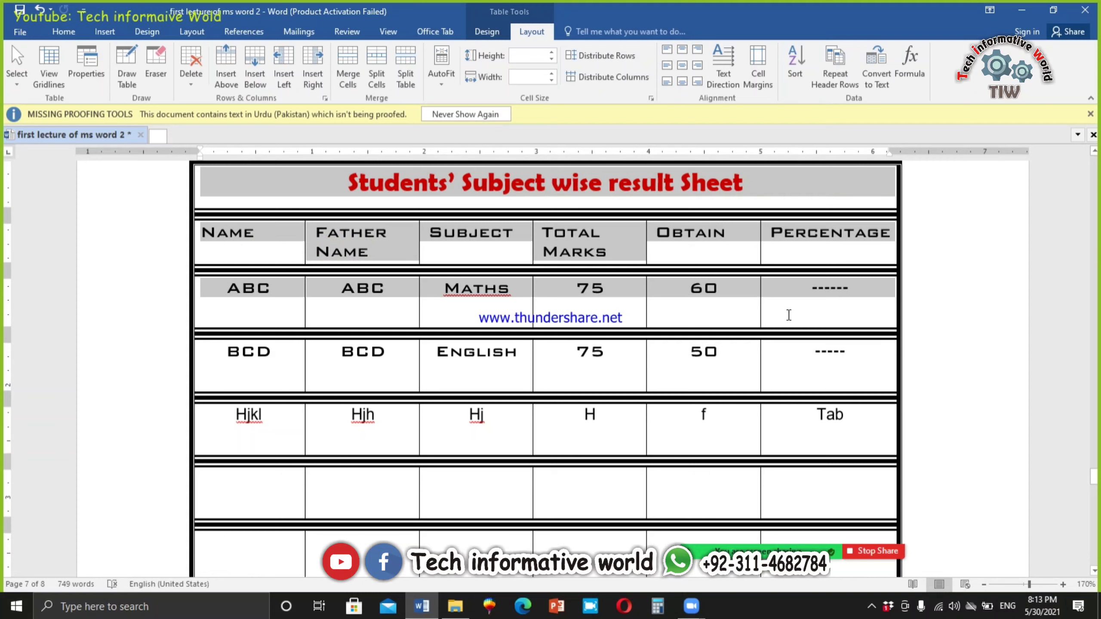
pyautogui.click(830, 310)
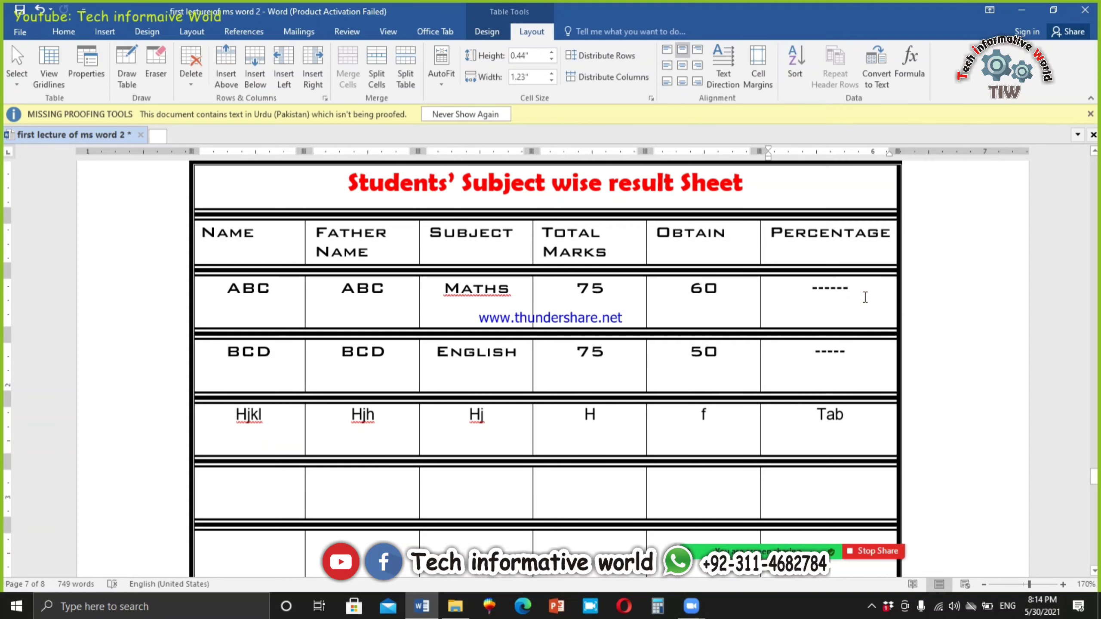
pyautogui.click(405, 60)
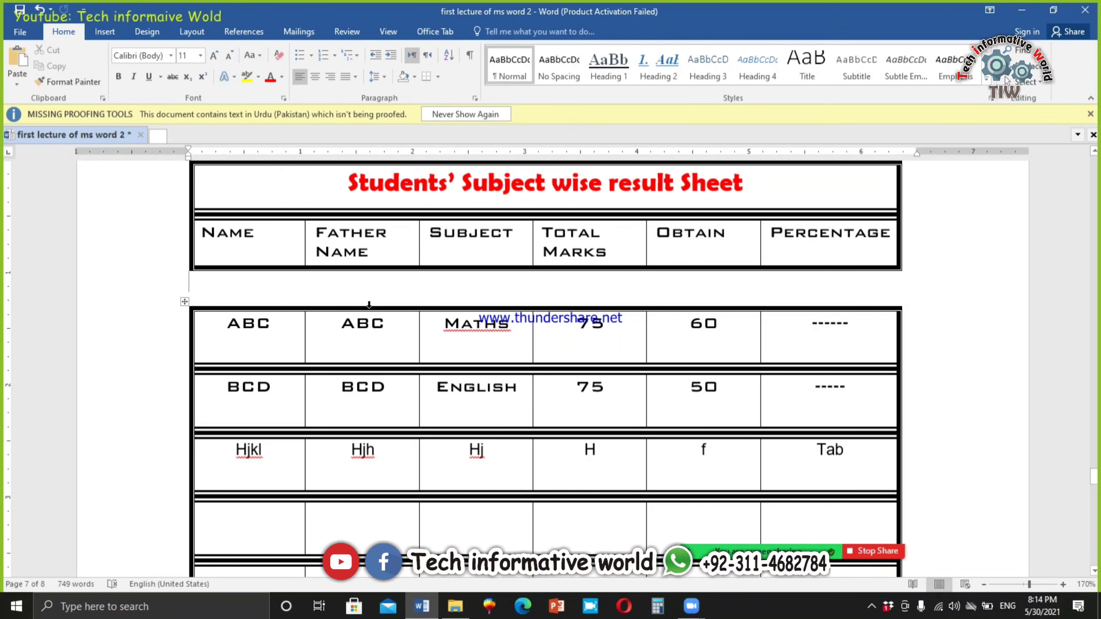
# Step: Undo the table split above the ABC Maths row
pyautogui.click(866, 331)
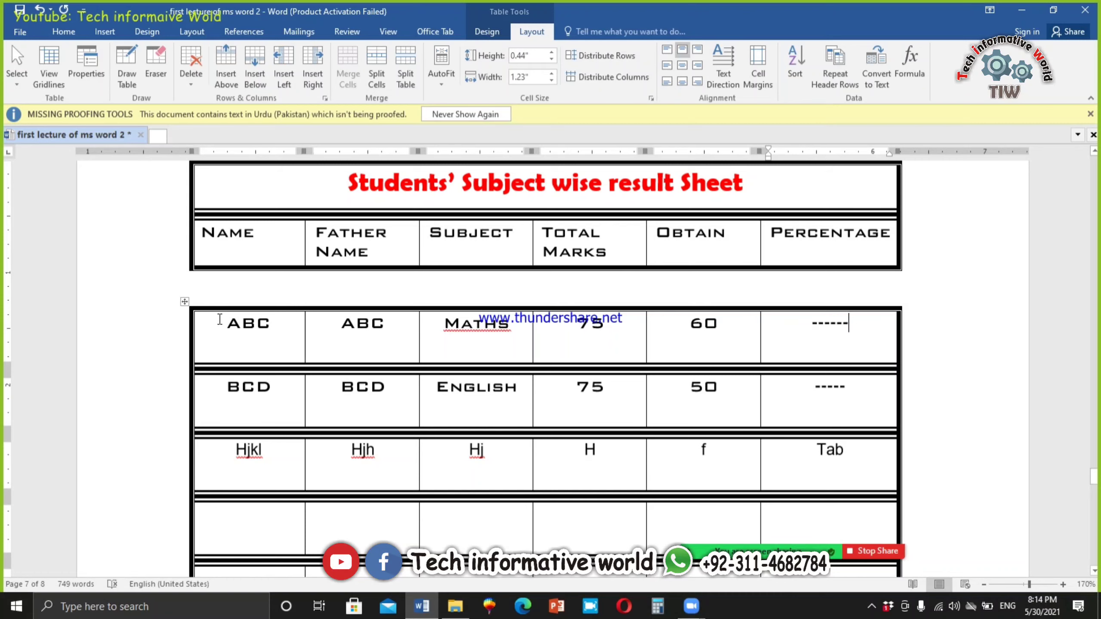
pyautogui.hotkey('ctrl', 'z')
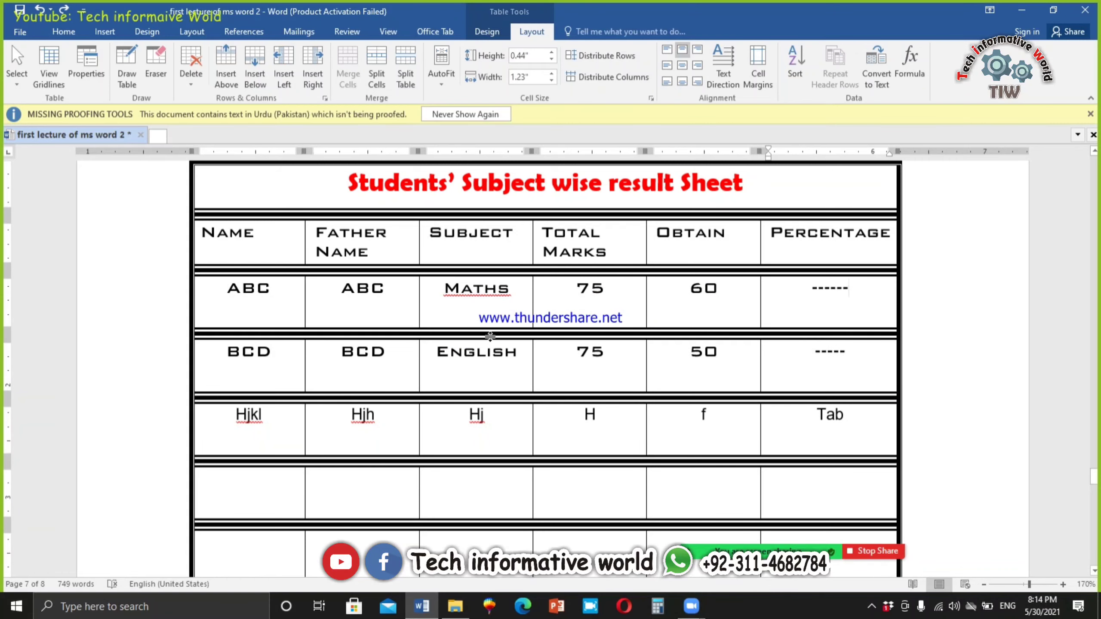
# Step: Highlight the rows of each intended part, and split the result sheet table so that the BCD English row starts a new table
pyautogui.moveTo(270, 306); pyautogui.dragTo(850, 284)
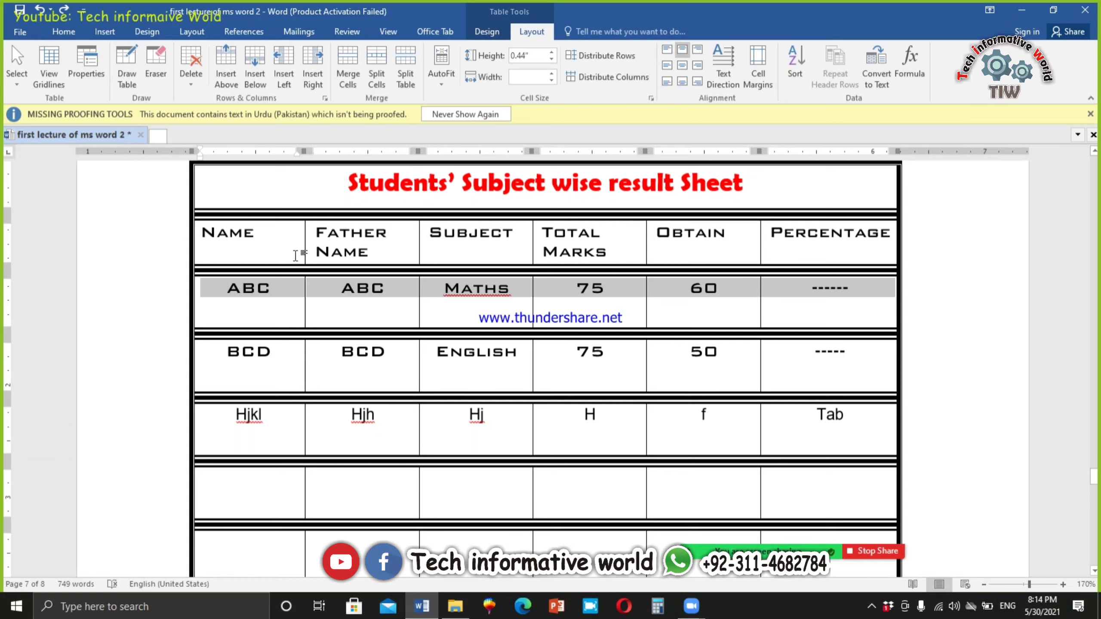
pyautogui.click(866, 362)
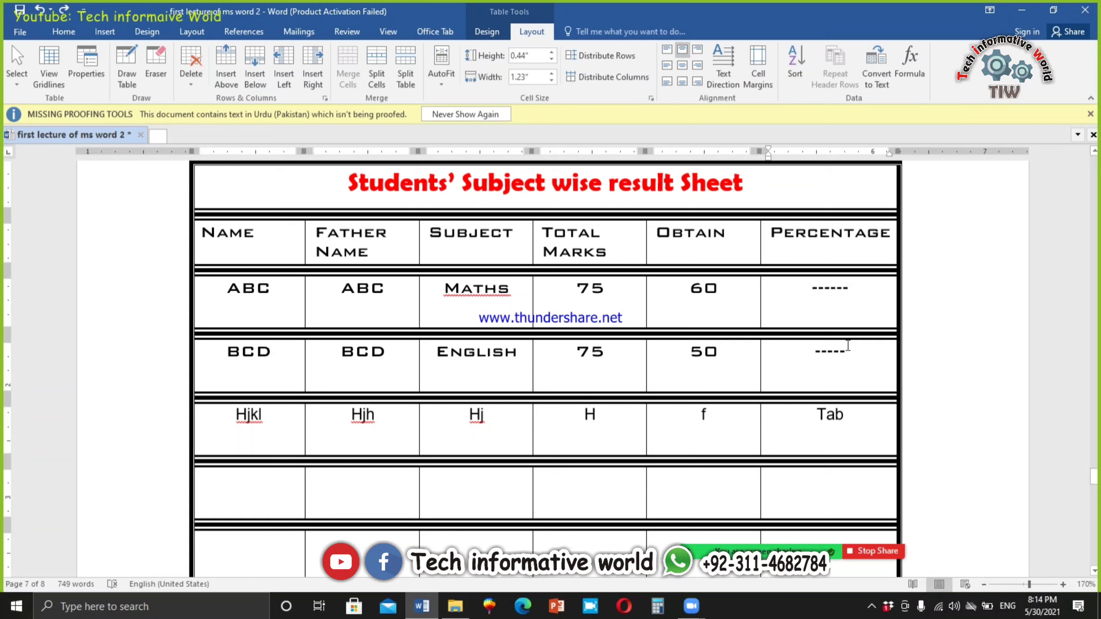
pyautogui.moveTo(818, 308); pyautogui.dragTo(254, 200)
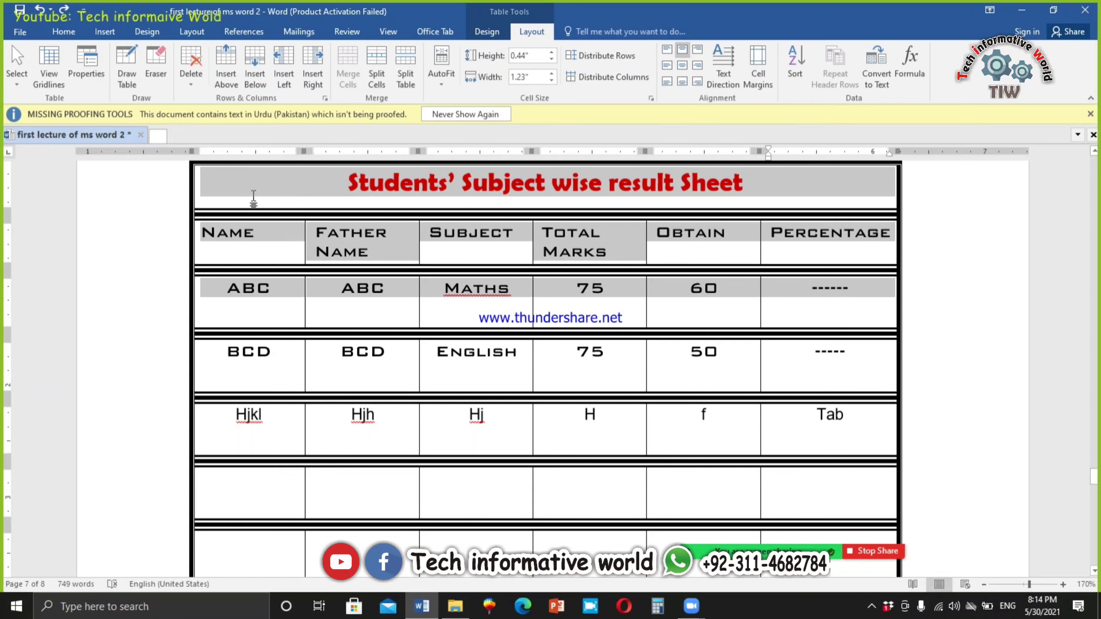
pyautogui.moveTo(819, 346); pyautogui.dragTo(269, 468)
pyautogui.scroll(1, 878, 339)
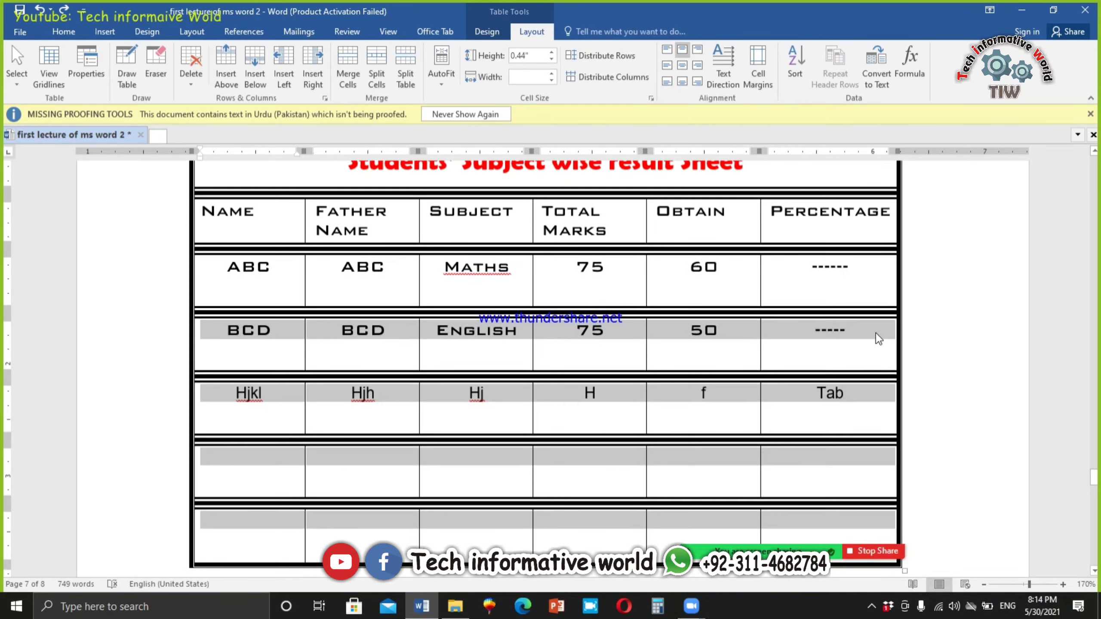
pyautogui.click(871, 341)
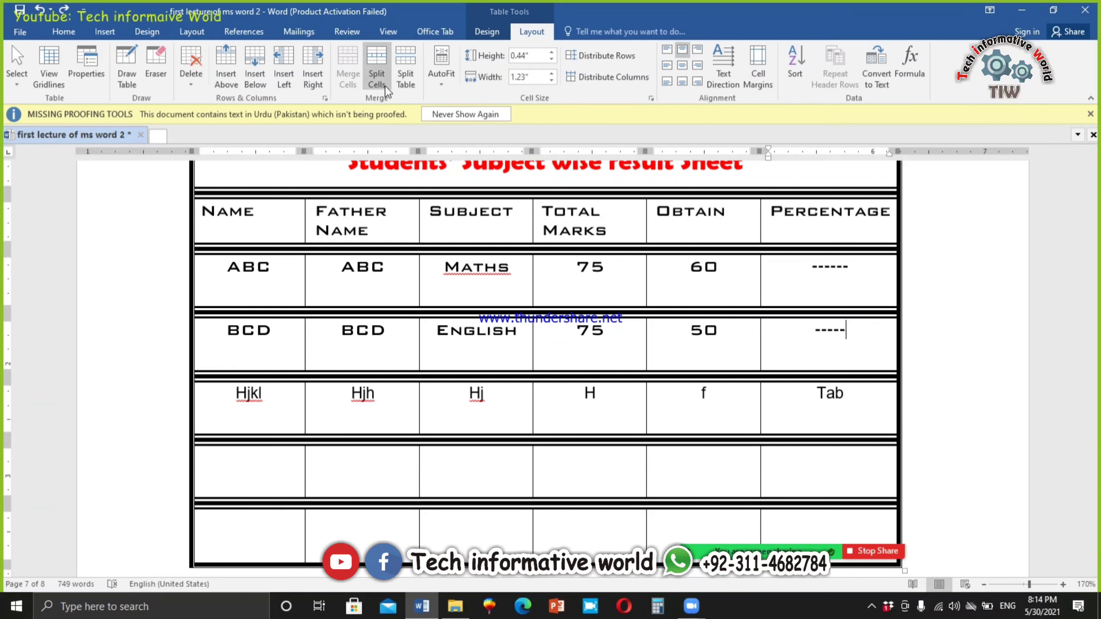
pyautogui.click(405, 65)
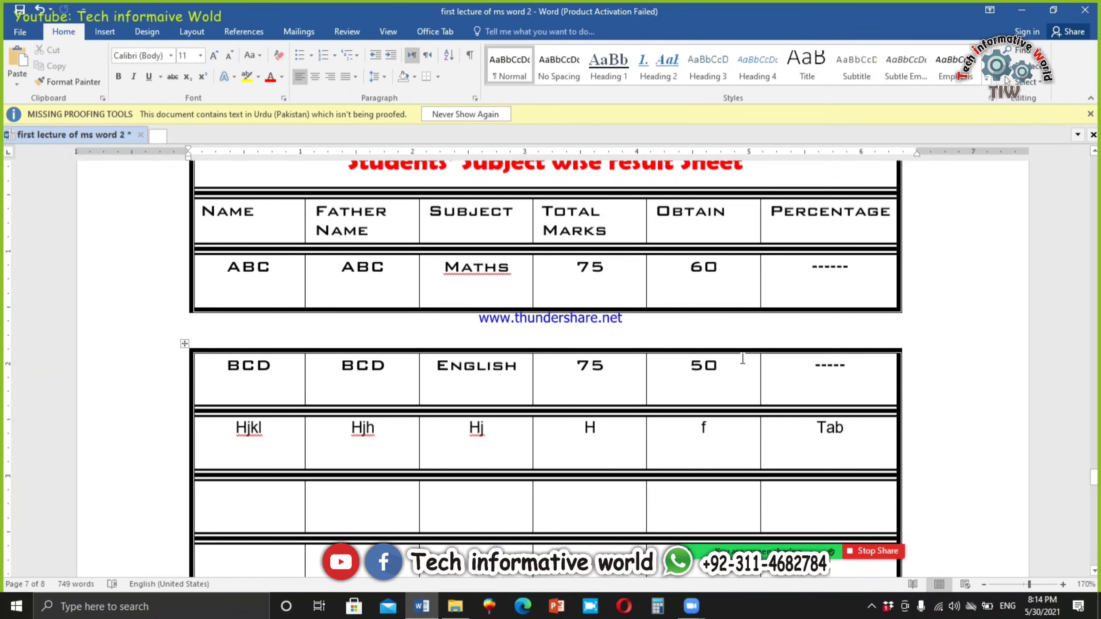
pyautogui.click(869, 369)
# Step: Add the note "Ctrl + Enter" above the six-column table on page 8
pyautogui.scroll(-1, 870, 377)
pyautogui.click(871, 385)
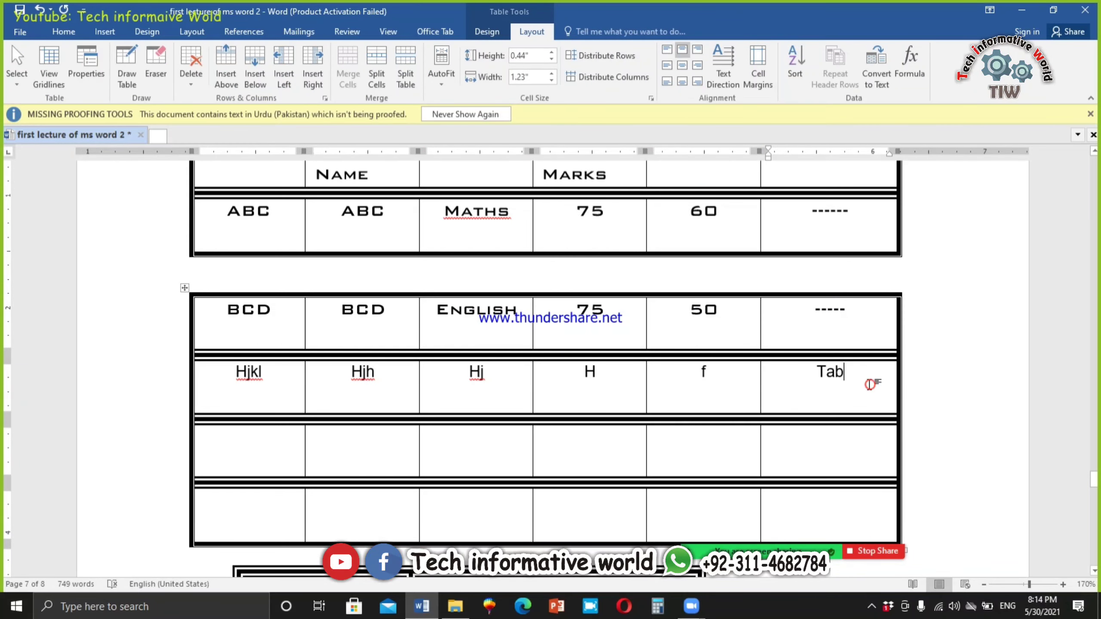
pyautogui.scroll(-3, 859, 388)
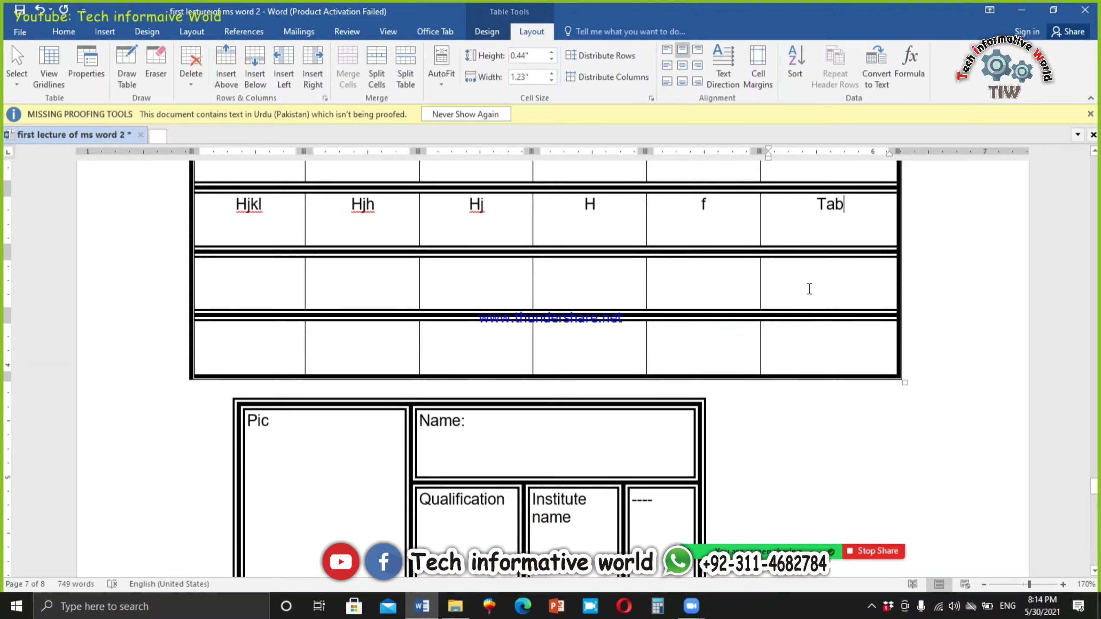
pyautogui.scroll(-5, 542, 349)
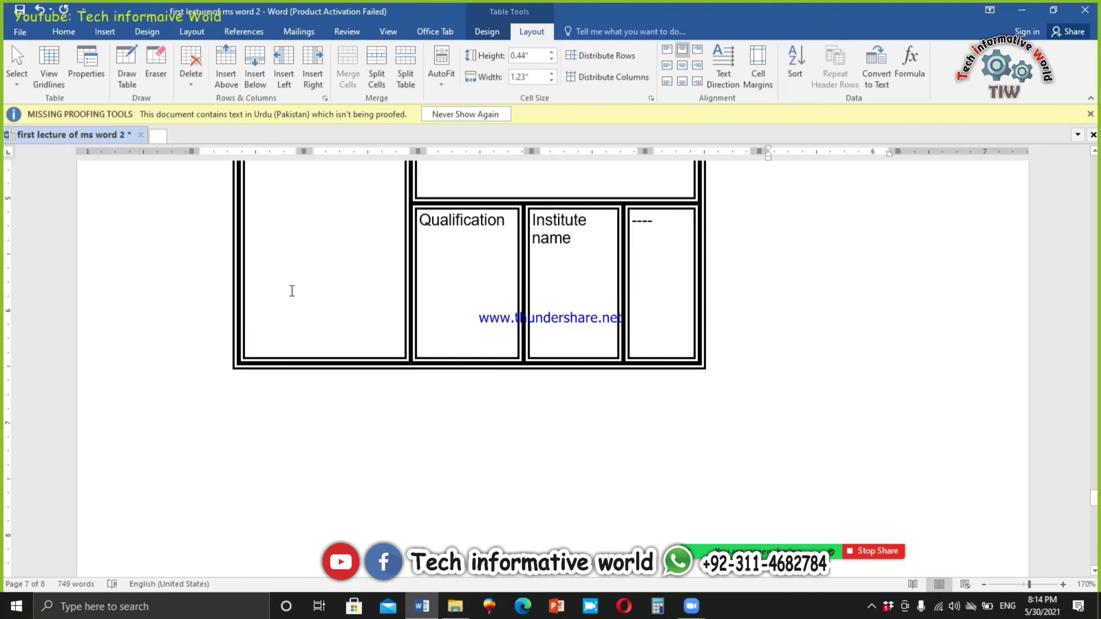
pyautogui.scroll(-1, 312, 363)
pyautogui.click(314, 365)
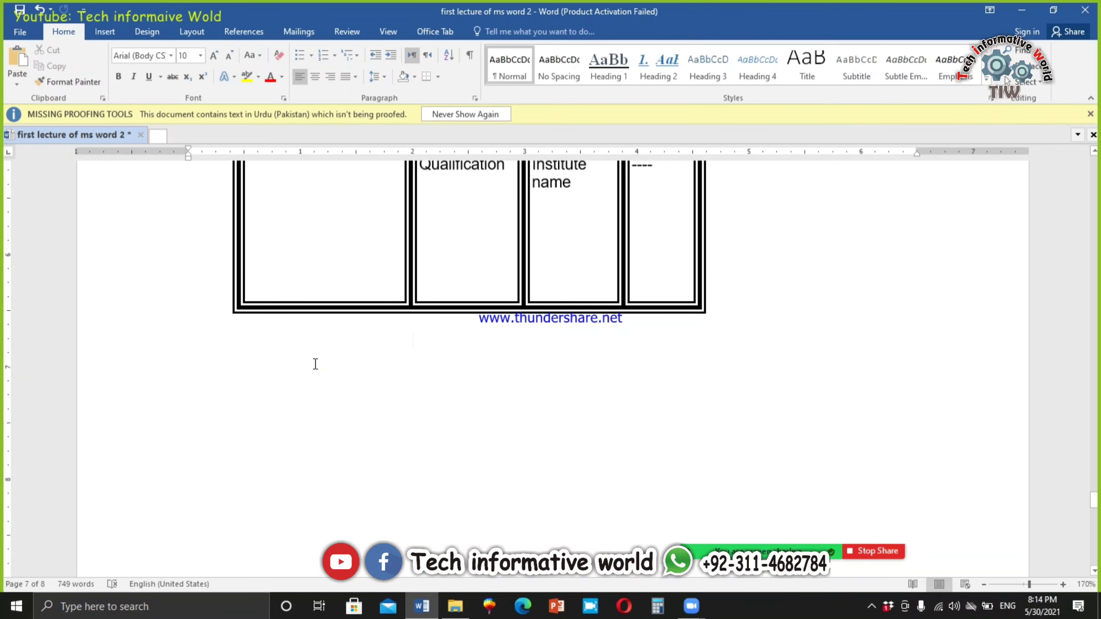
pyautogui.write('Ctrl')
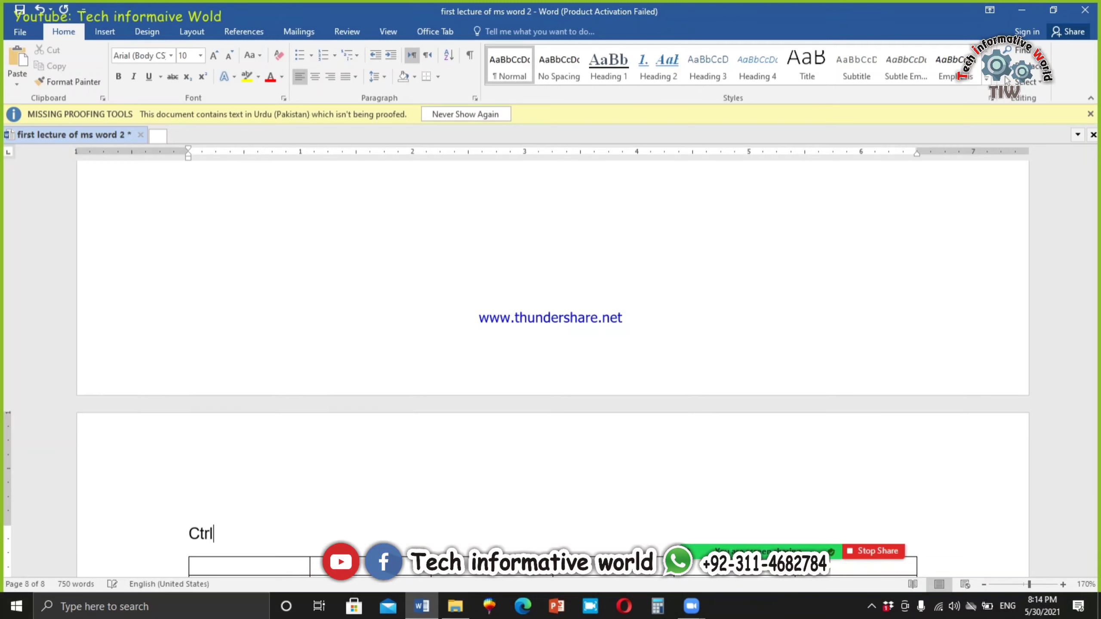
pyautogui.write(' + Enter')
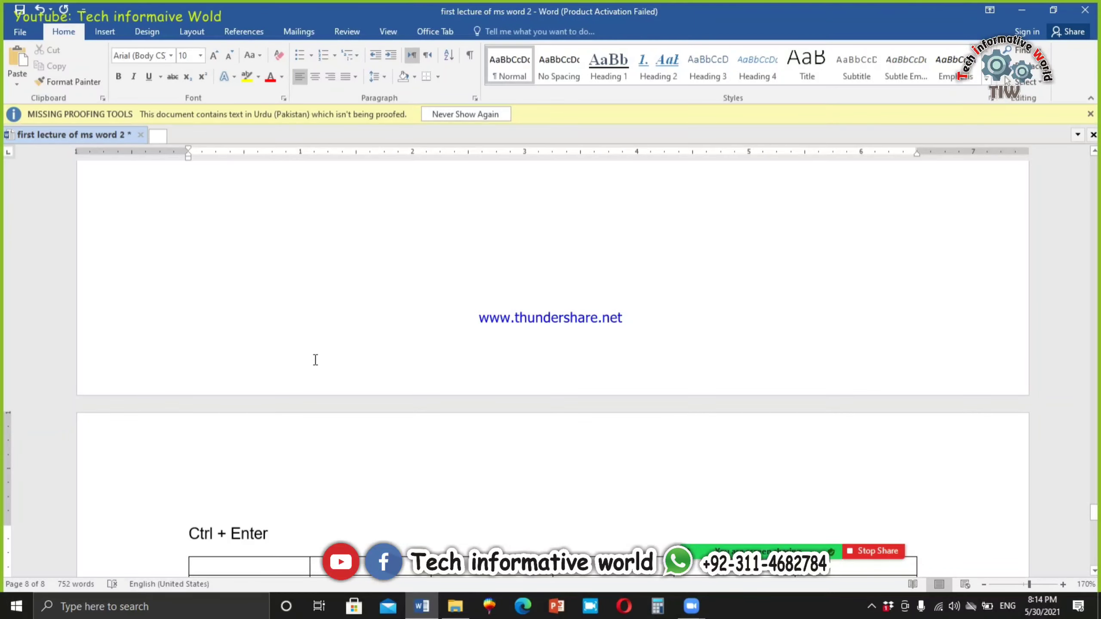
# Step: Split the result sheet table before the Hjkl row with a page break, and review the separated parts on both pages
pyautogui.scroll(10, 885, 309)
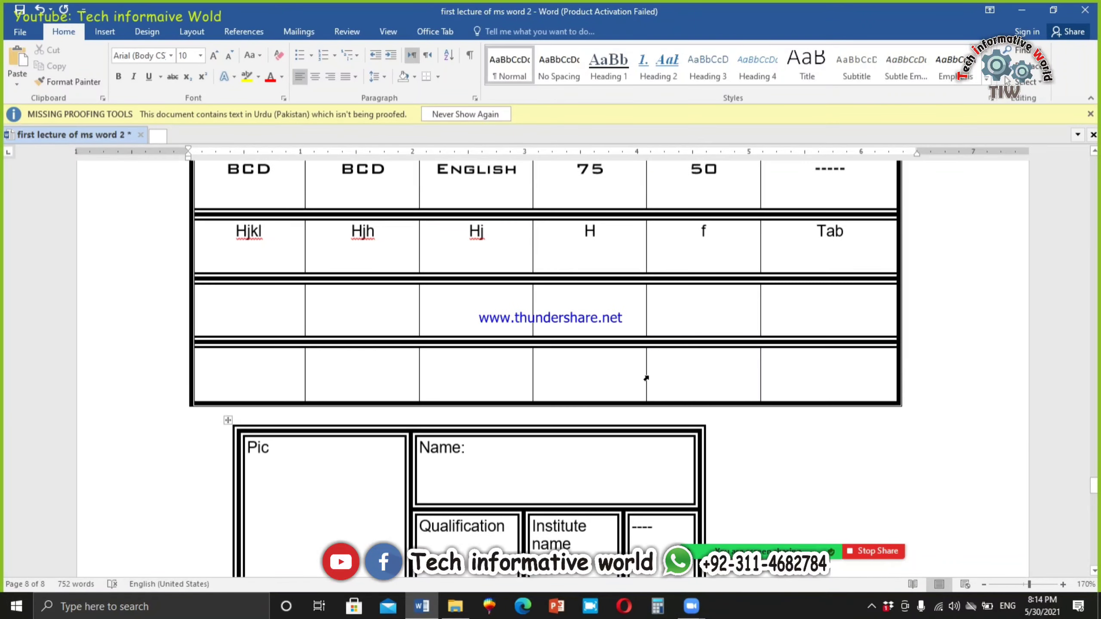
pyautogui.click(874, 234)
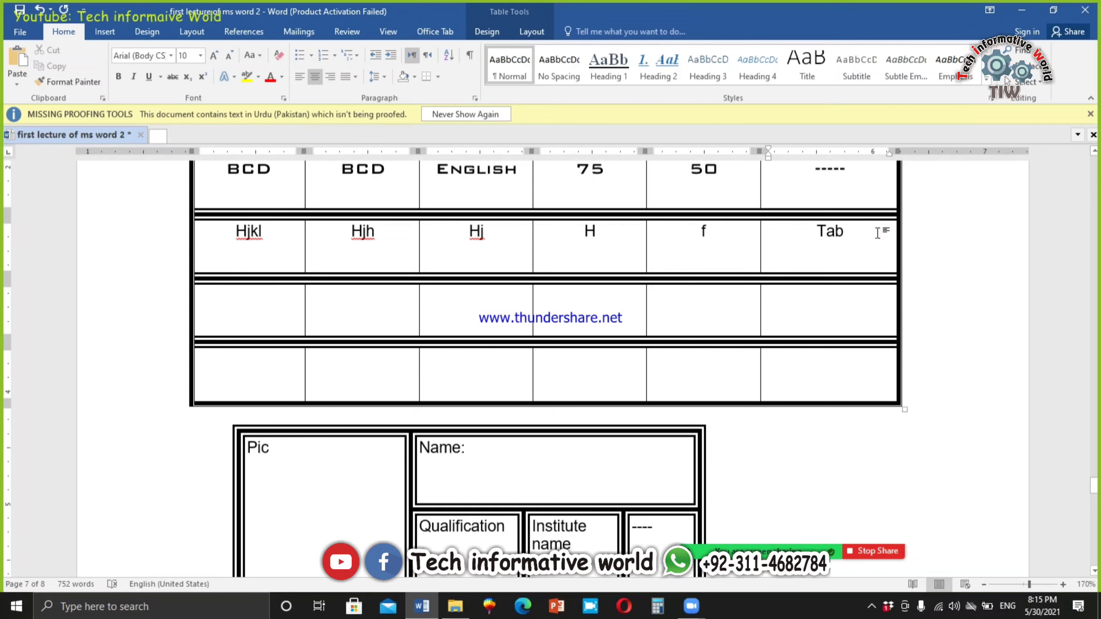
pyautogui.hotkey('ctrl', 'Return')
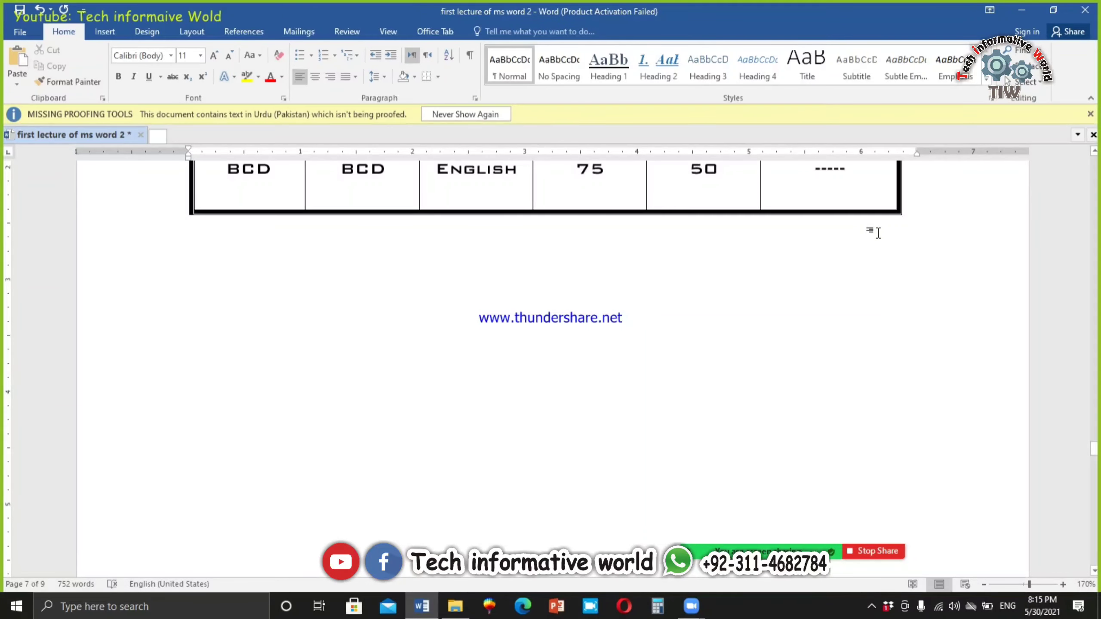
pyautogui.scroll(2, 878, 233)
pyautogui.scroll(-3, 843, 246)
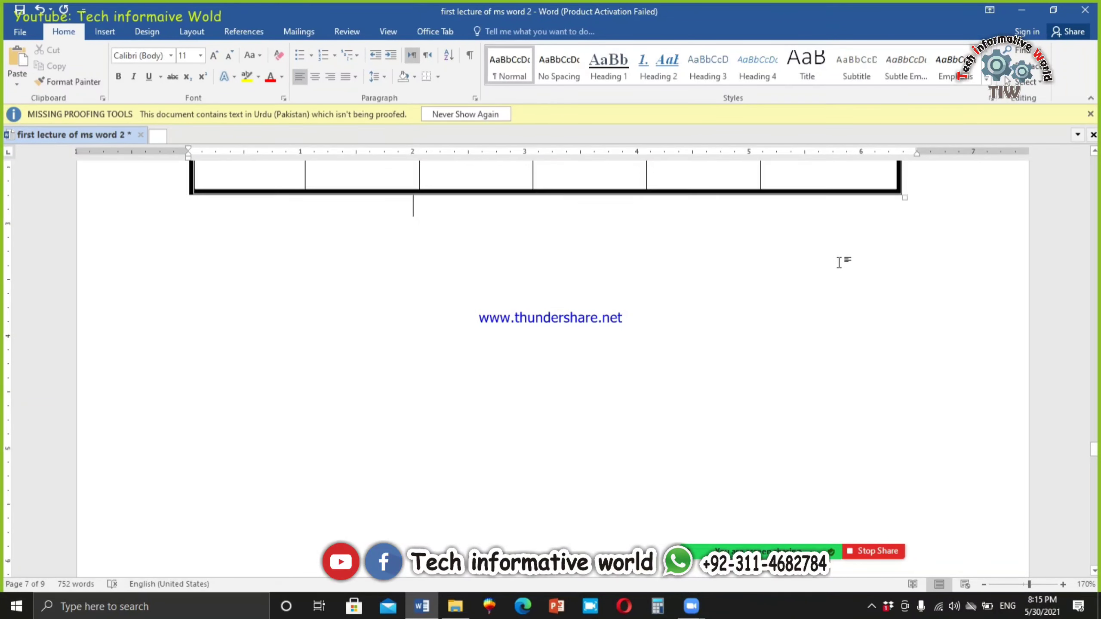
pyautogui.scroll(-6, 838, 262)
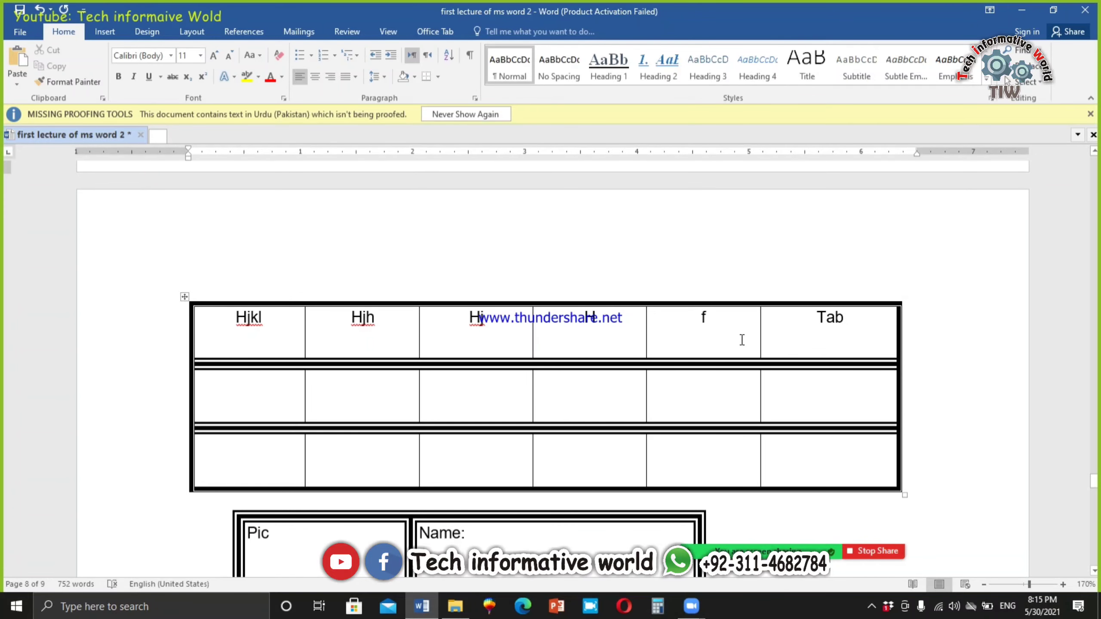
pyautogui.scroll(6, 742, 340)
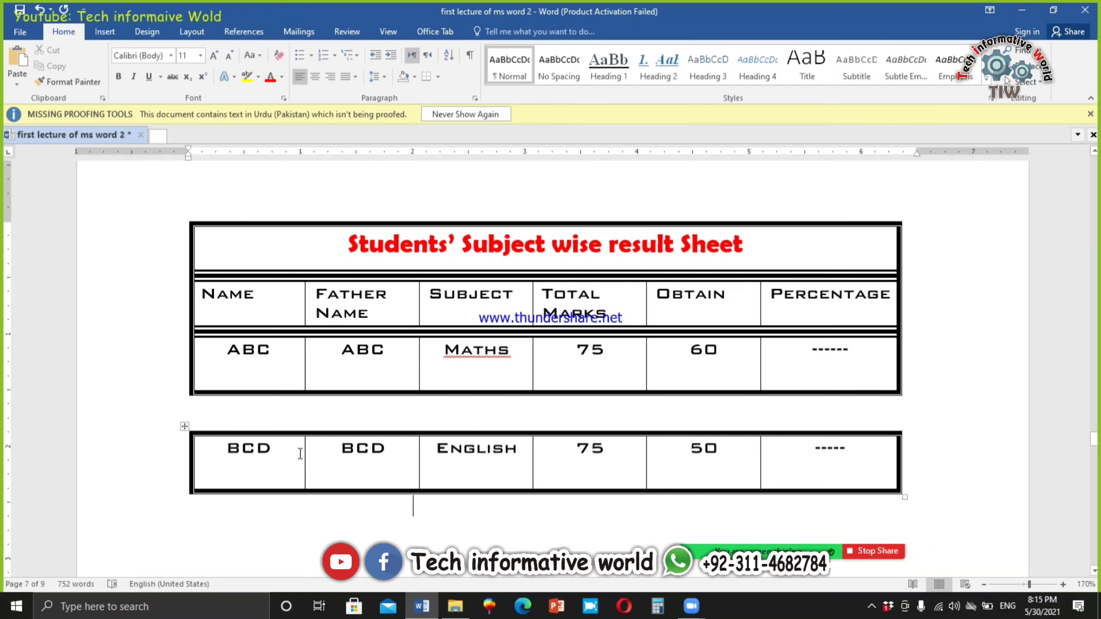
pyautogui.click(837, 474)
pyautogui.scroll(-1, 785, 444)
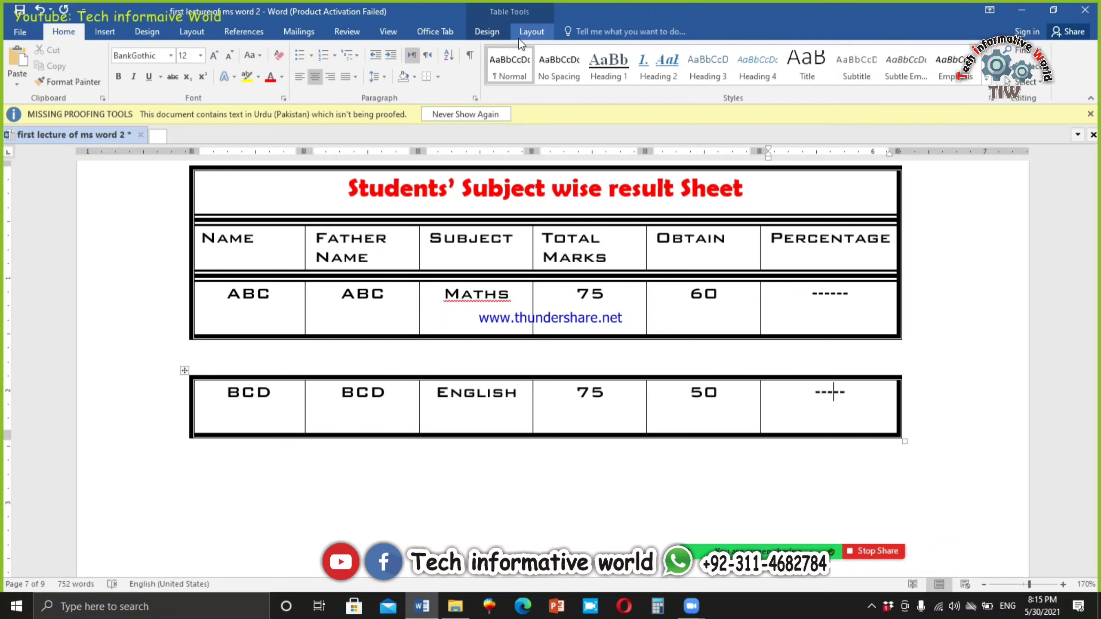
pyautogui.click(531, 32)
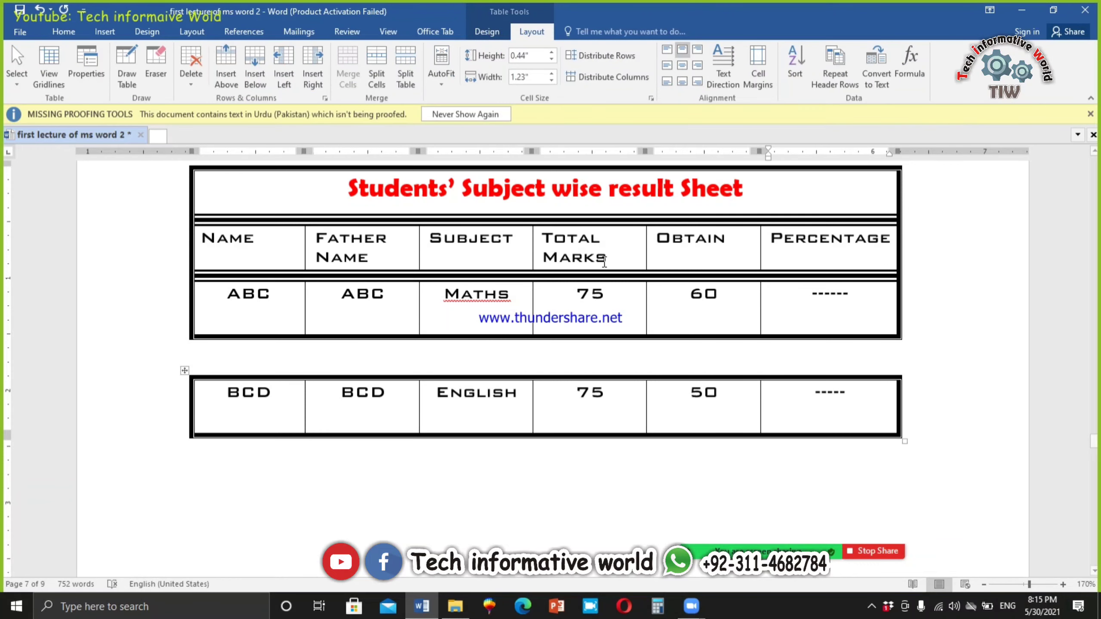
# Step: Undo the page-break split, the "Ctrl + Enter" note and the table split above the BCD English row
pyautogui.hotkey('ctrl', 'z')
pyautogui.hotkey('ctrl', 'z')
pyautogui.hotkey('ctrl', 'z')
pyautogui.hotkey('ctrl', 'z')
pyautogui.hotkey('ctrl', 'z')
pyautogui.hotkey('ctrl', 'z')
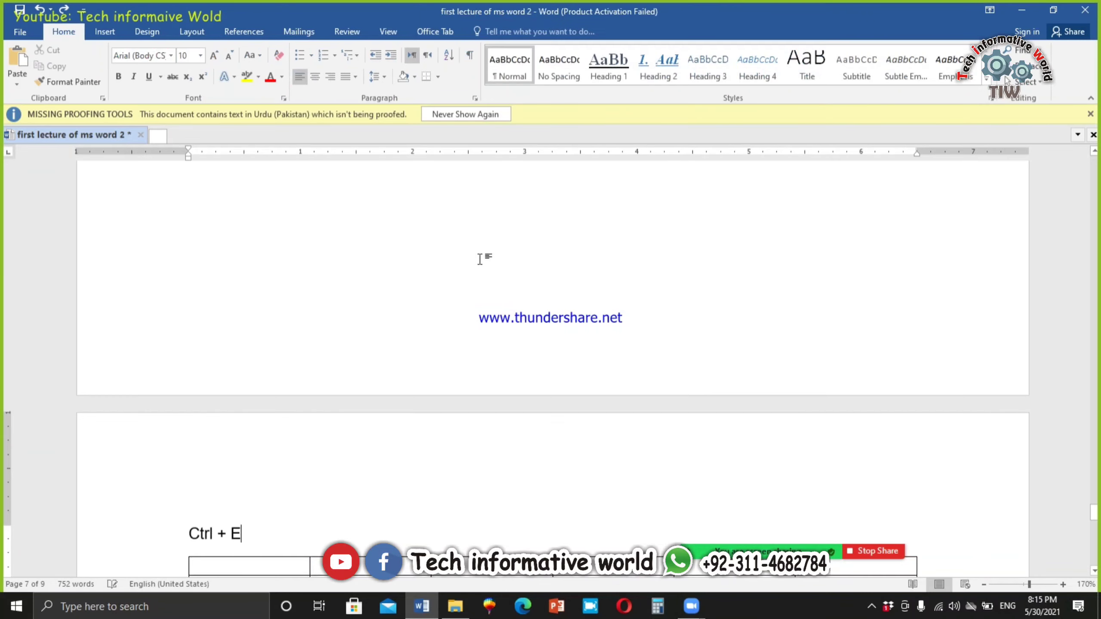
pyautogui.hotkey('ctrl', 'z')
pyautogui.hotkey('ctrl', 'z')
pyautogui.hotkey('ctrl', 'z')
pyautogui.hotkey('ctrl', 'z')
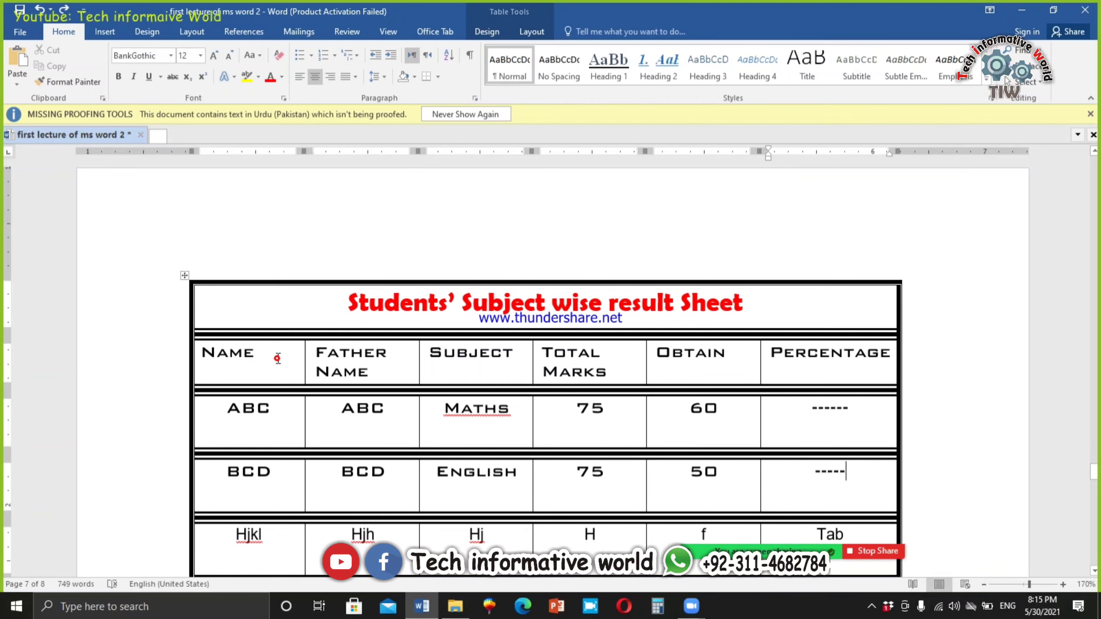
# Step: Change the font of the result sheet's rows from the Name header row through the Hjkl row to Times New Roman
pyautogui.click(278, 358)
pyautogui.scroll(-1, 571, 367)
pyautogui.moveTo(229, 311); pyautogui.dragTo(786, 492)
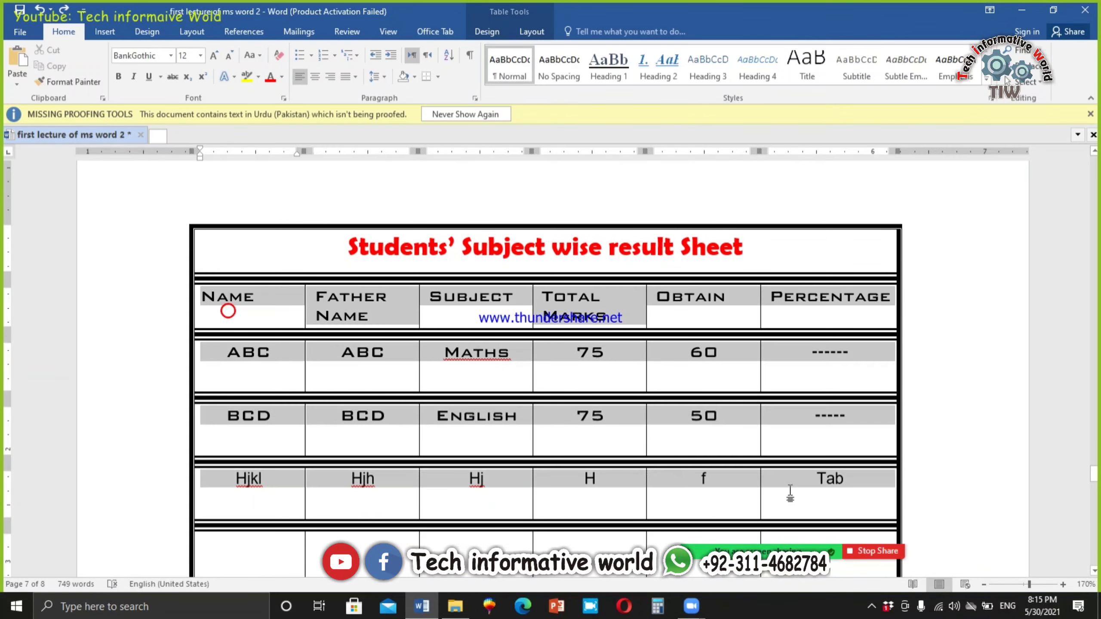
pyautogui.click(171, 57)
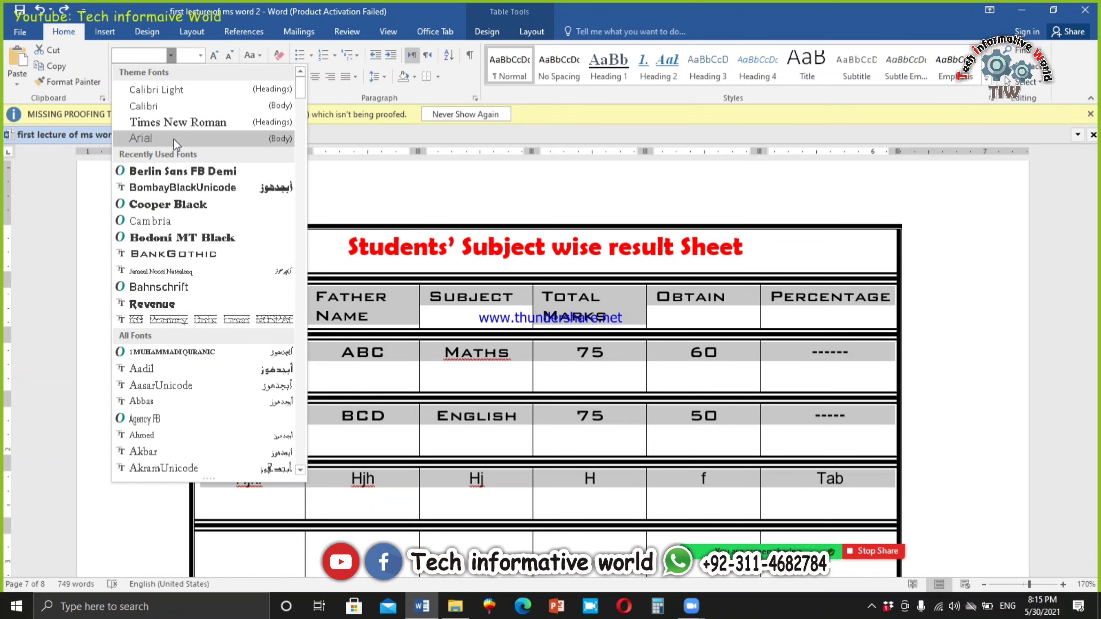
pyautogui.click(178, 122)
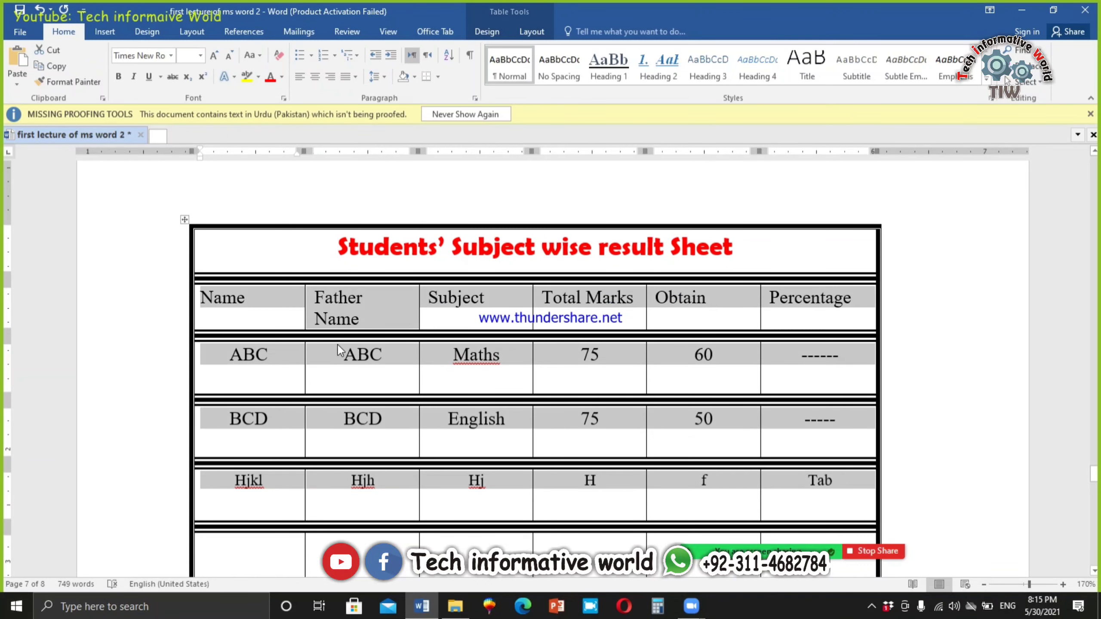
pyautogui.click(403, 368)
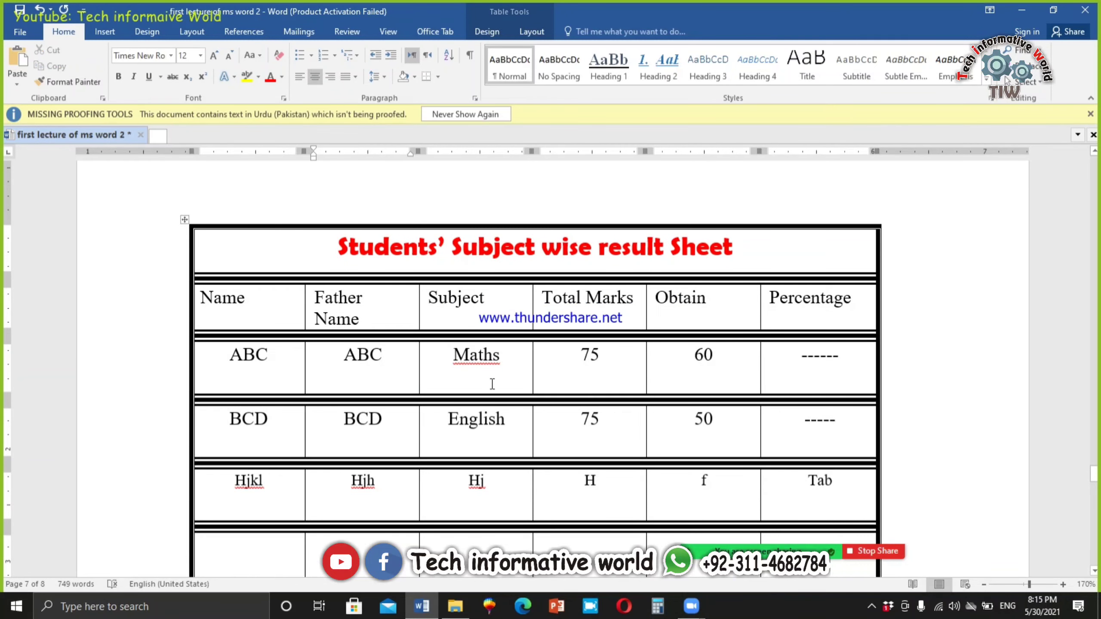
pyautogui.moveTo(492, 383); pyautogui.dragTo(347, 381)
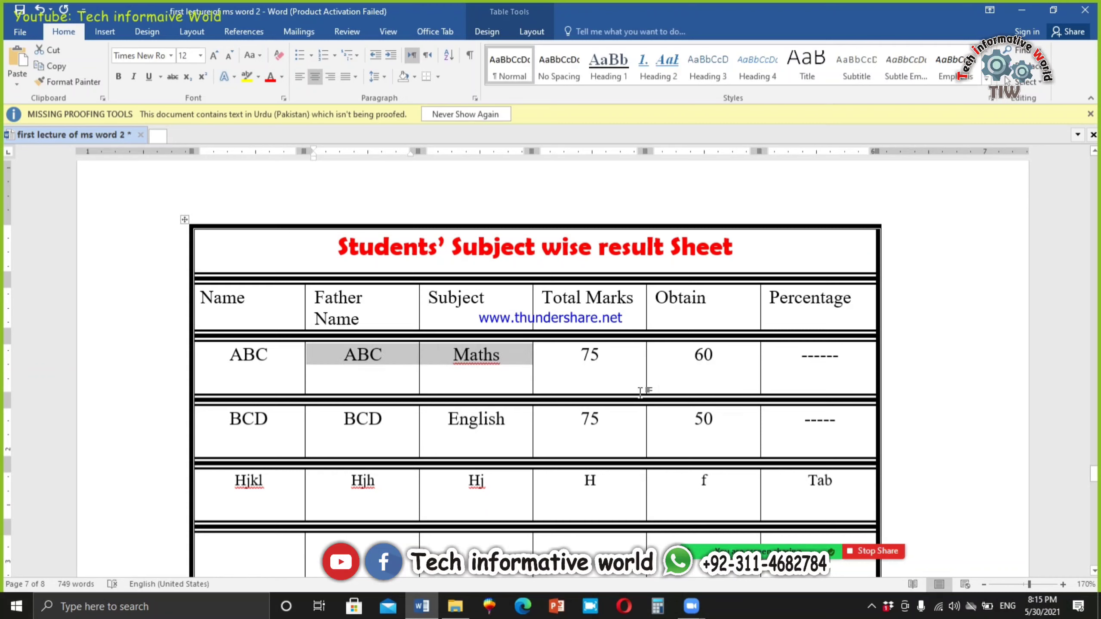
pyautogui.click(836, 385)
pyautogui.moveTo(840, 355); pyautogui.dragTo(817, 345)
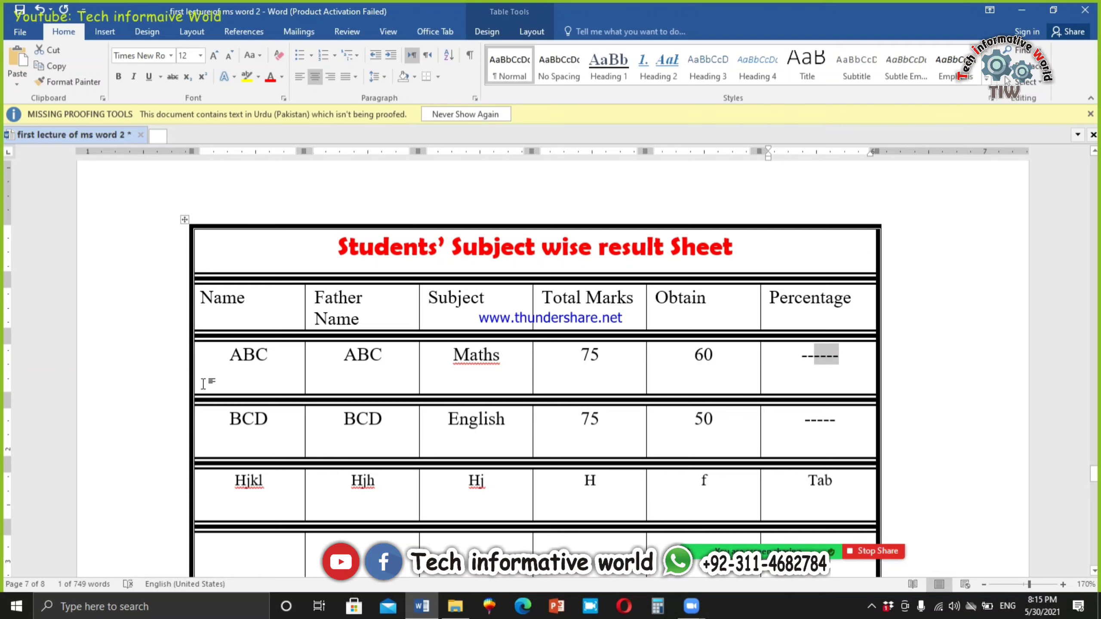
pyautogui.moveTo(226, 306); pyautogui.dragTo(773, 449)
pyautogui.scroll(4, 751, 447)
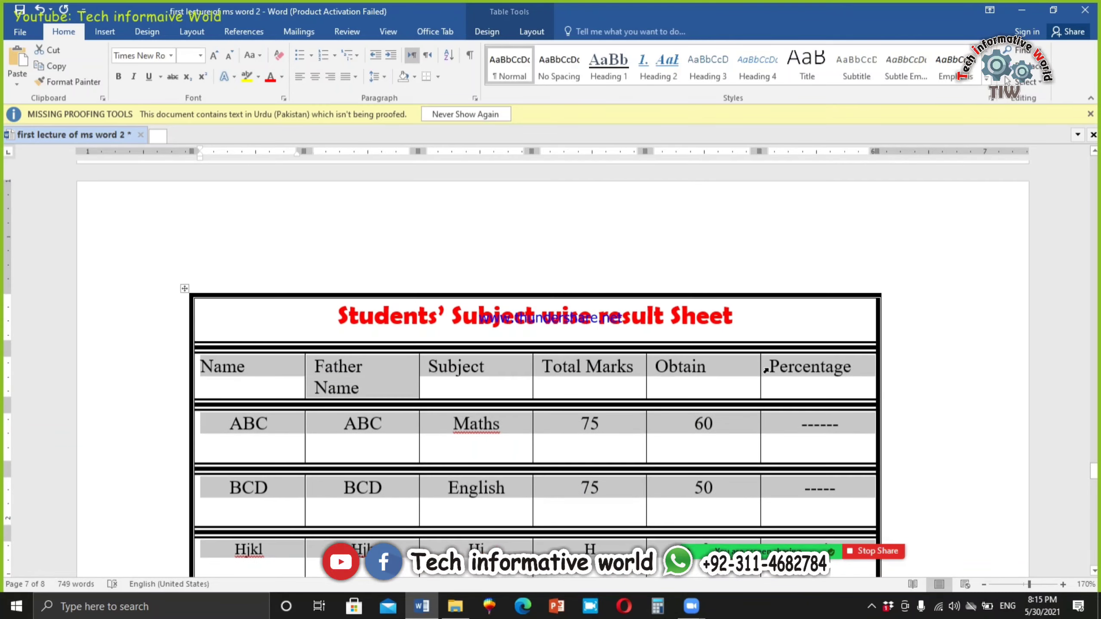
pyautogui.click(792, 375)
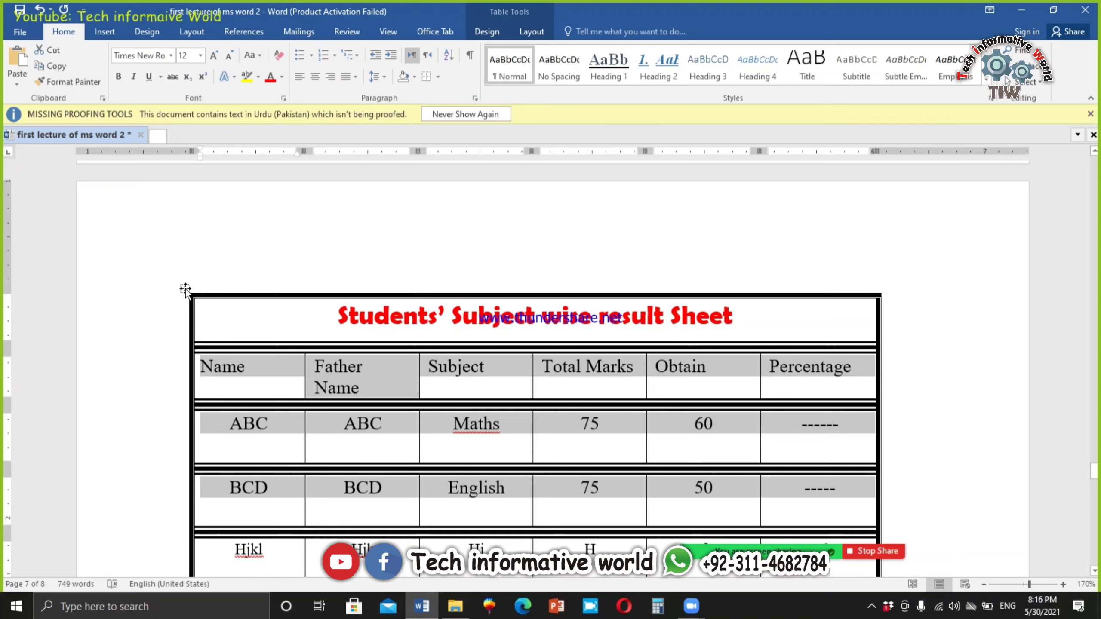
# Step: Select the entire result sheet table and bring up its cell alignment options
pyautogui.click(185, 289)
pyautogui.scroll(-5, 504, 368)
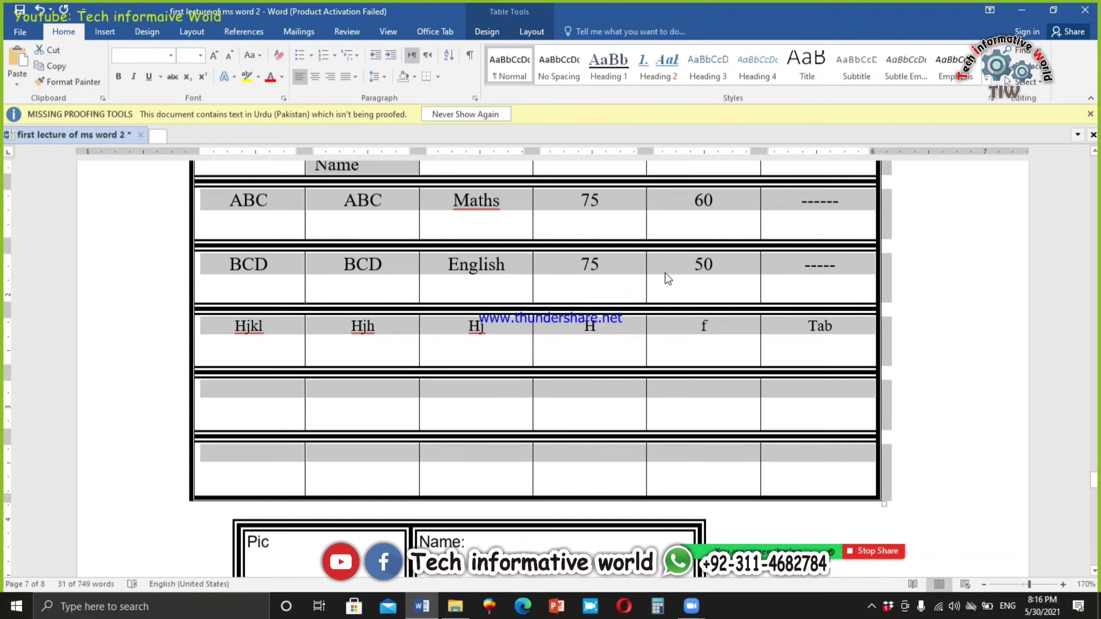
pyautogui.click(532, 32)
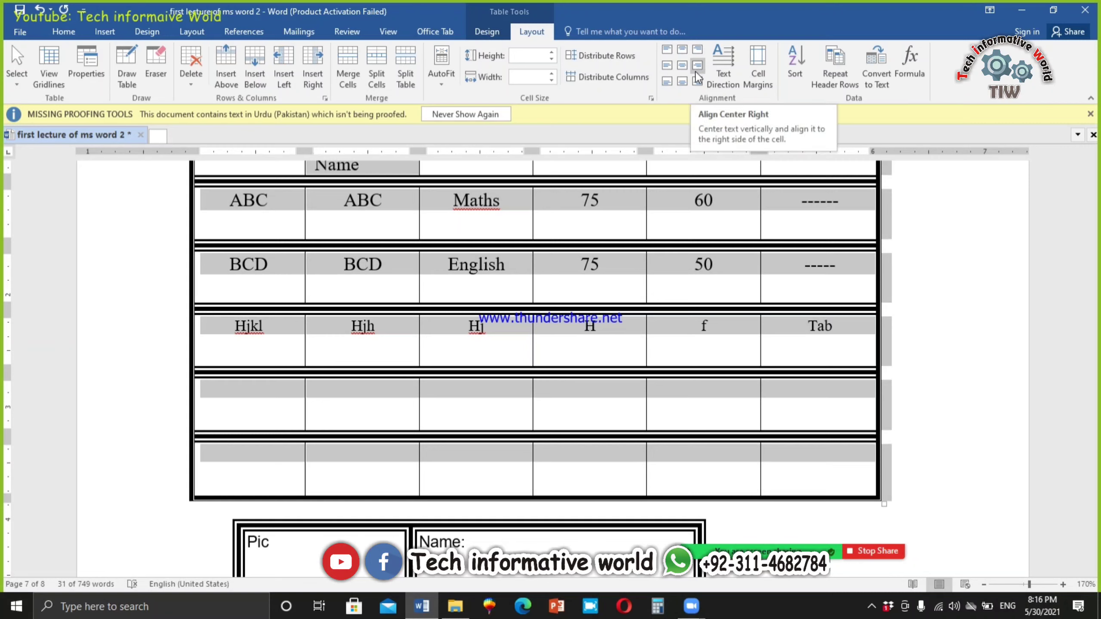
pyautogui.click(77, 33)
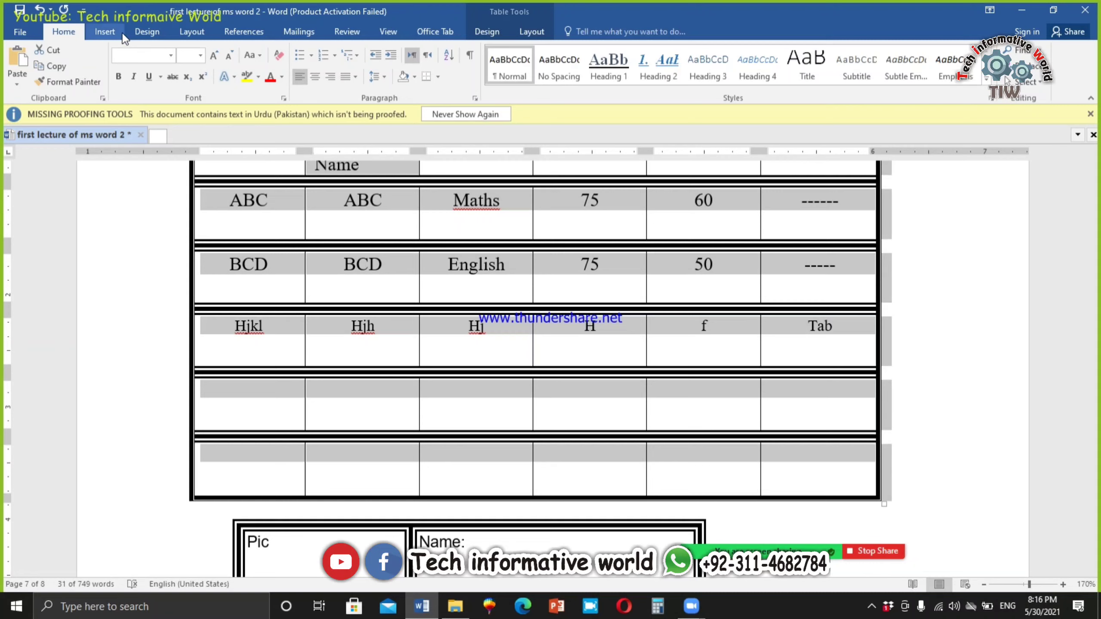
pyautogui.click(106, 33)
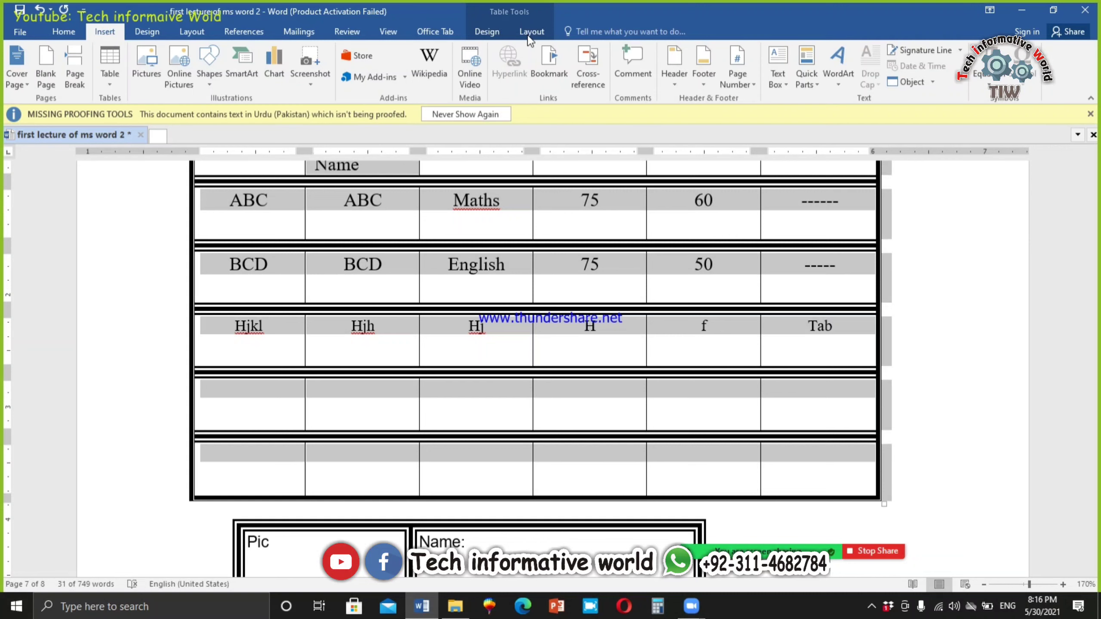
pyautogui.click(487, 31)
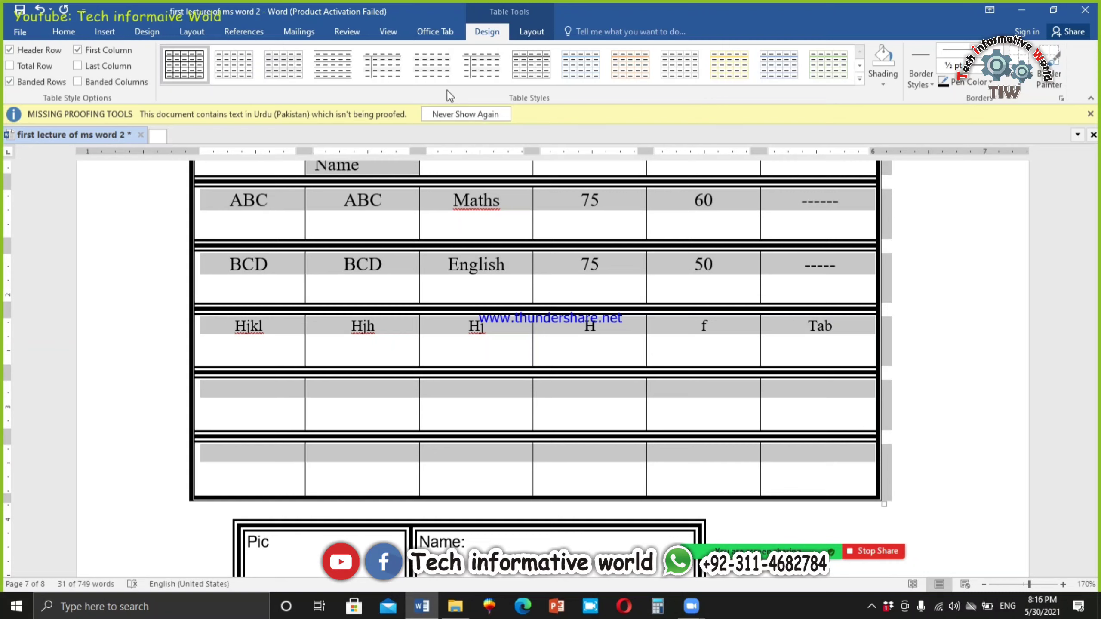
pyautogui.click(519, 34)
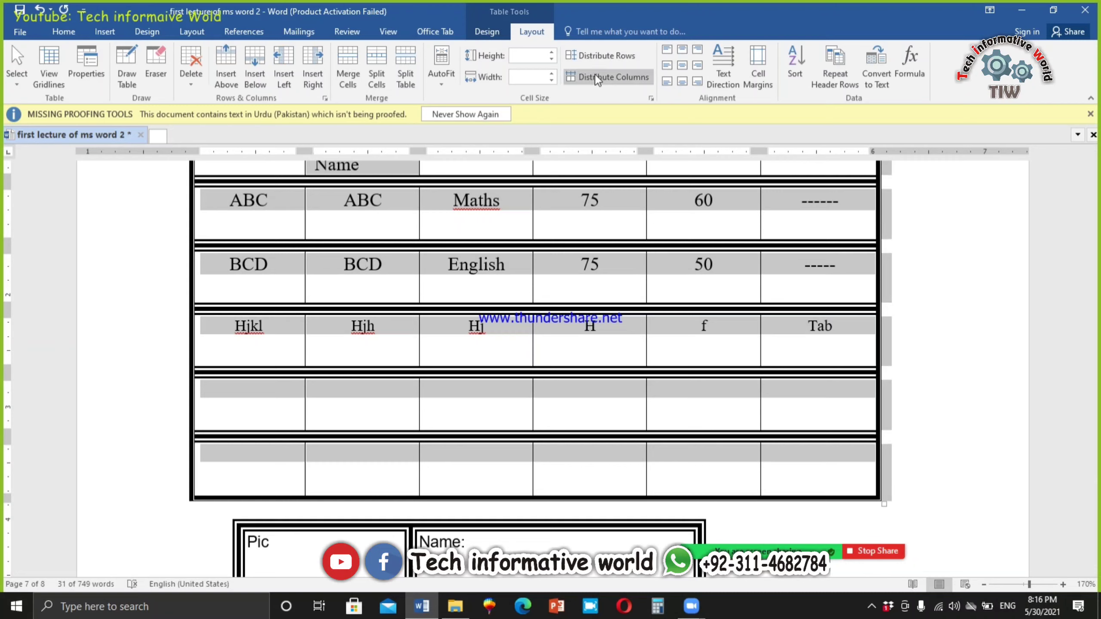
# Step: Try top-left, top-center and top-right alignment on all cells of the result sheet table
pyautogui.click(667, 50)
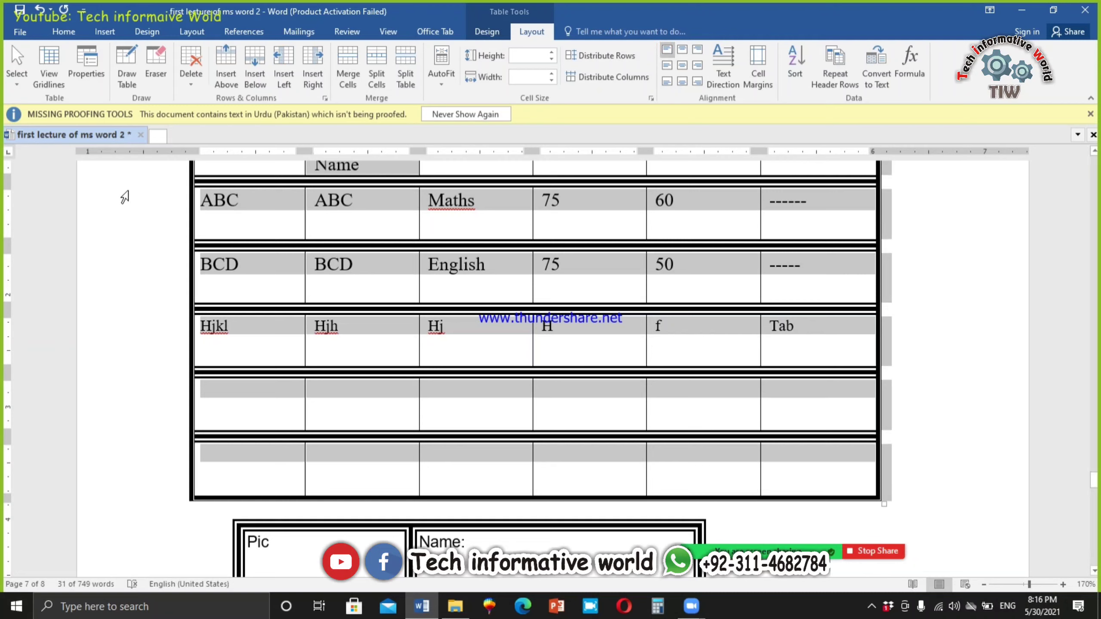
pyautogui.click(683, 53)
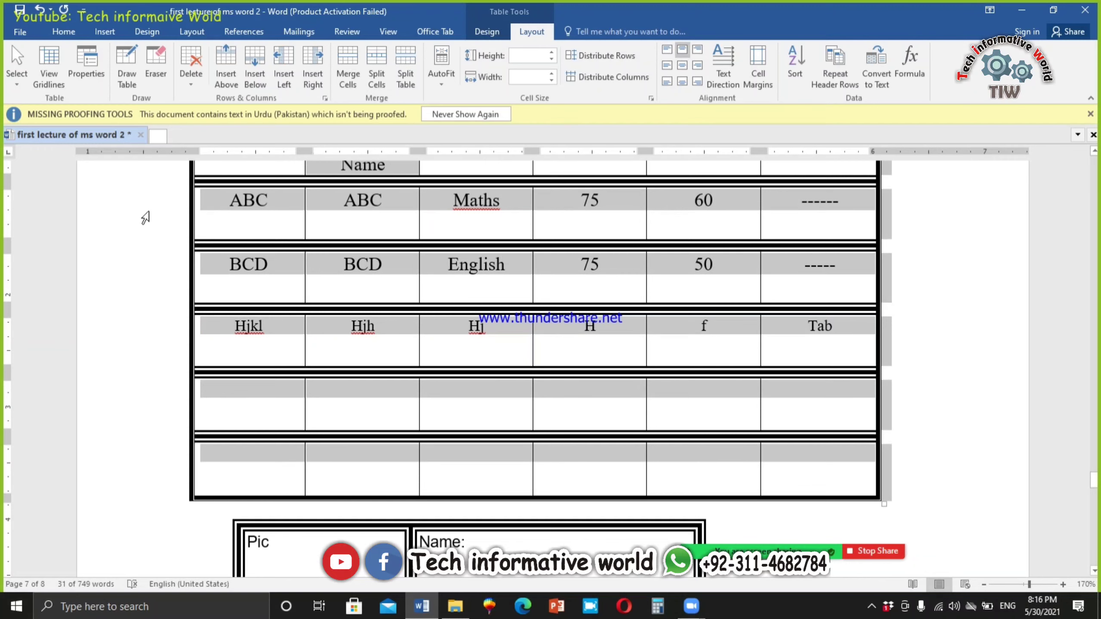
pyautogui.click(697, 51)
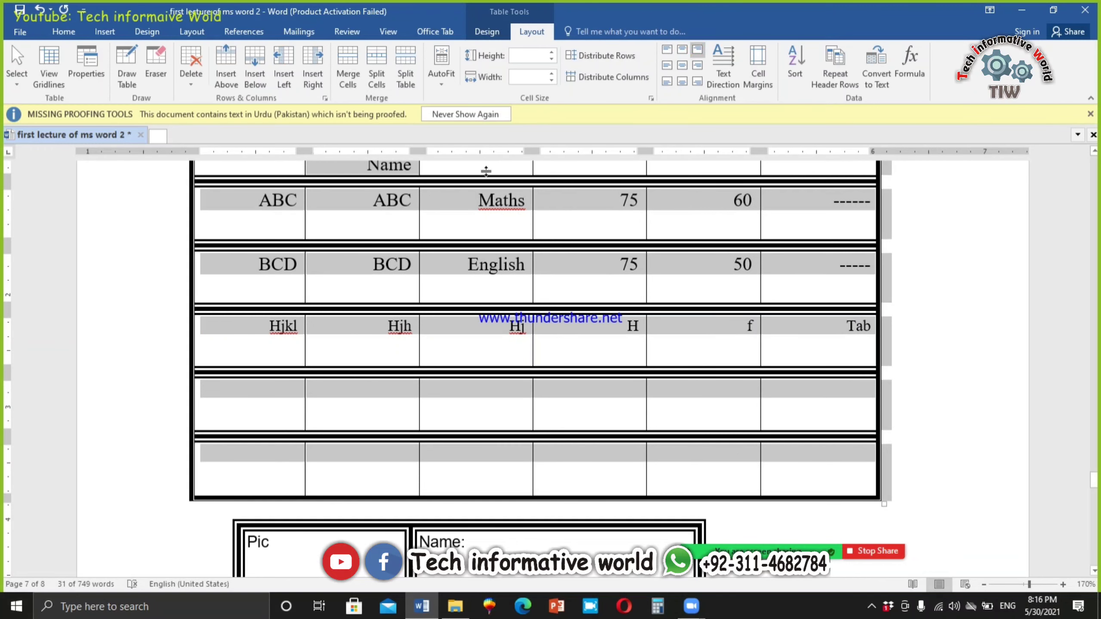
# Step: Try center-left and fully centered alignment on the result sheet table's cells
pyautogui.click(666, 68)
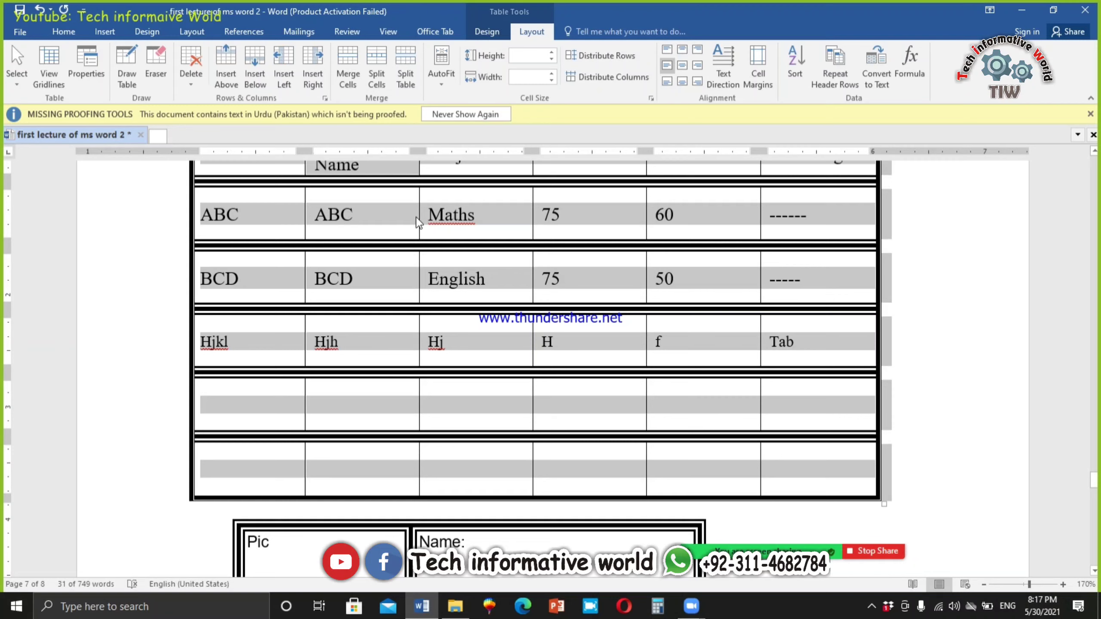
pyautogui.click(682, 67)
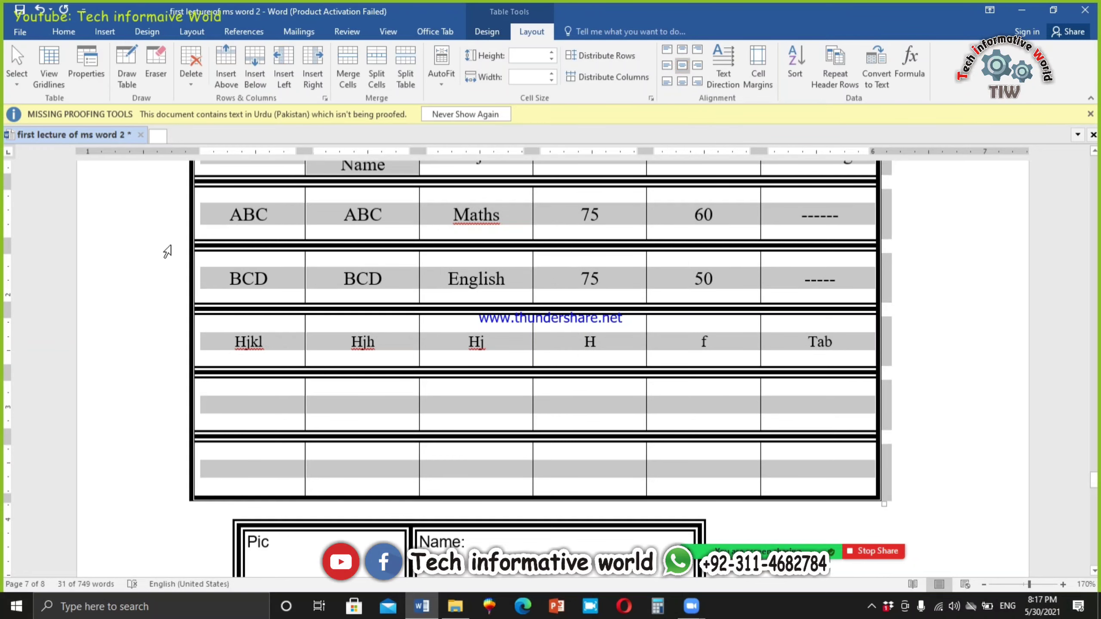
pyautogui.scroll(2, 445, 285)
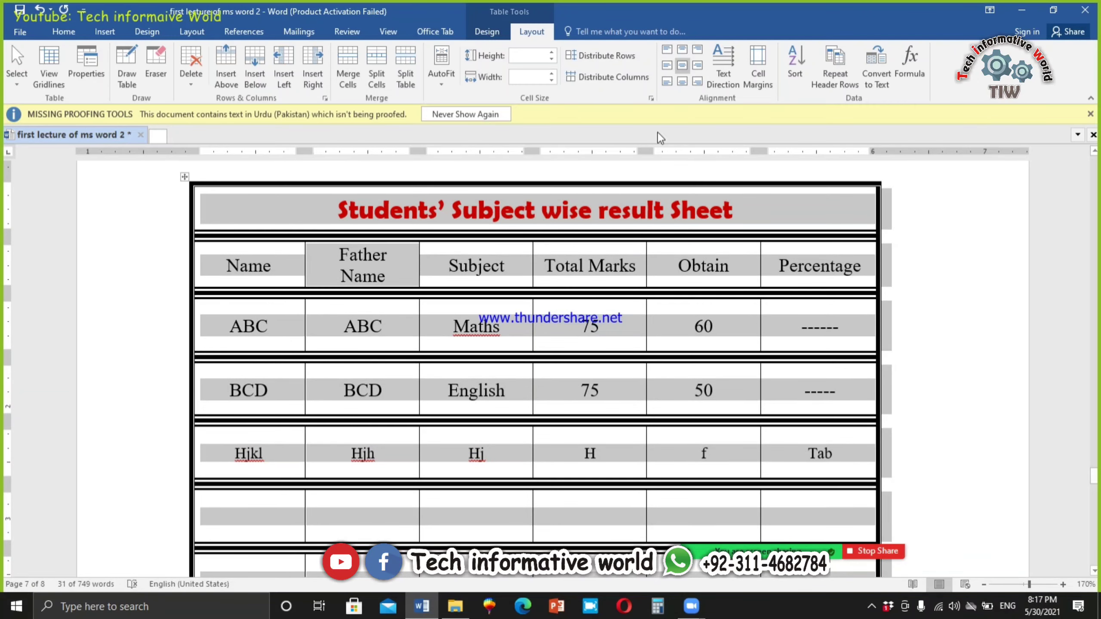
# Step: Try center-right, bottom-right, bottom-center and bottom-left alignment on the result sheet table's cells
pyautogui.click(696, 67)
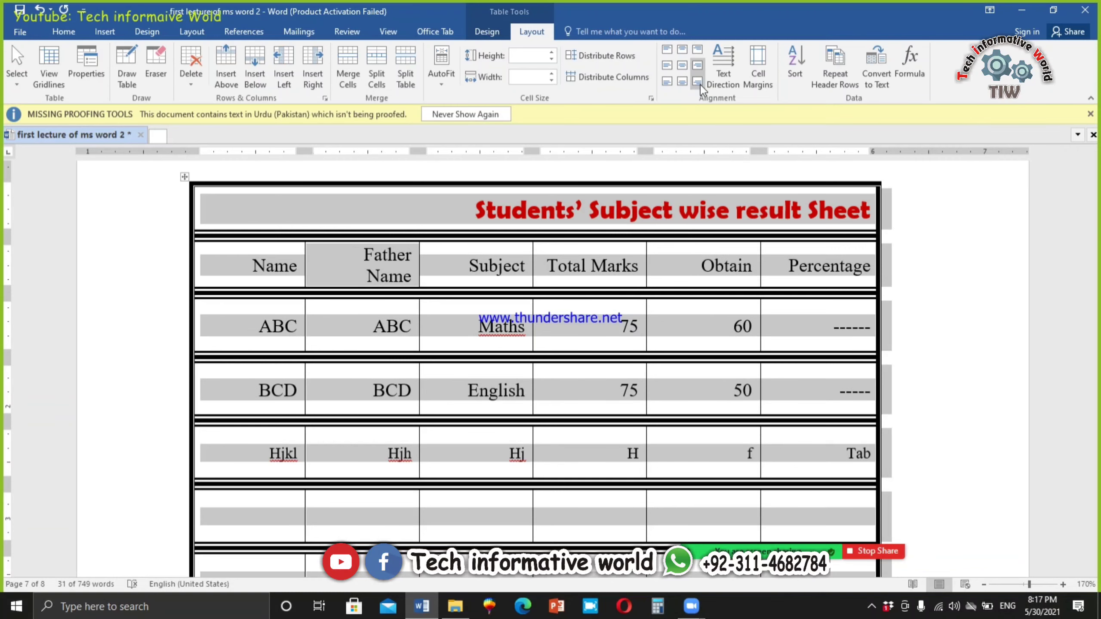
pyautogui.click(698, 82)
pyautogui.click(682, 83)
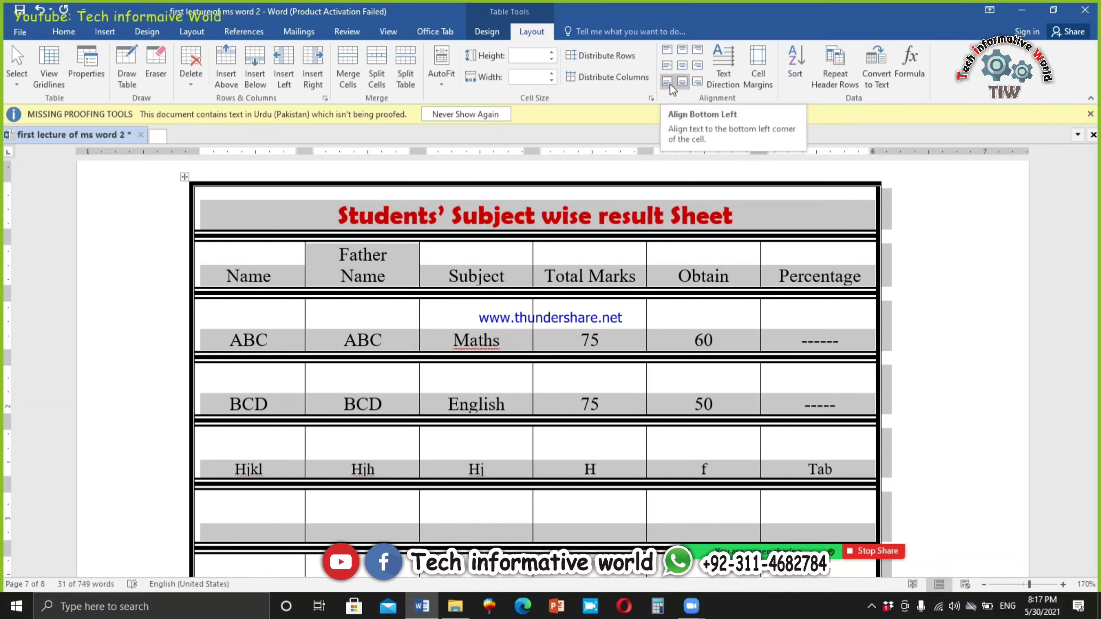
pyautogui.click(671, 87)
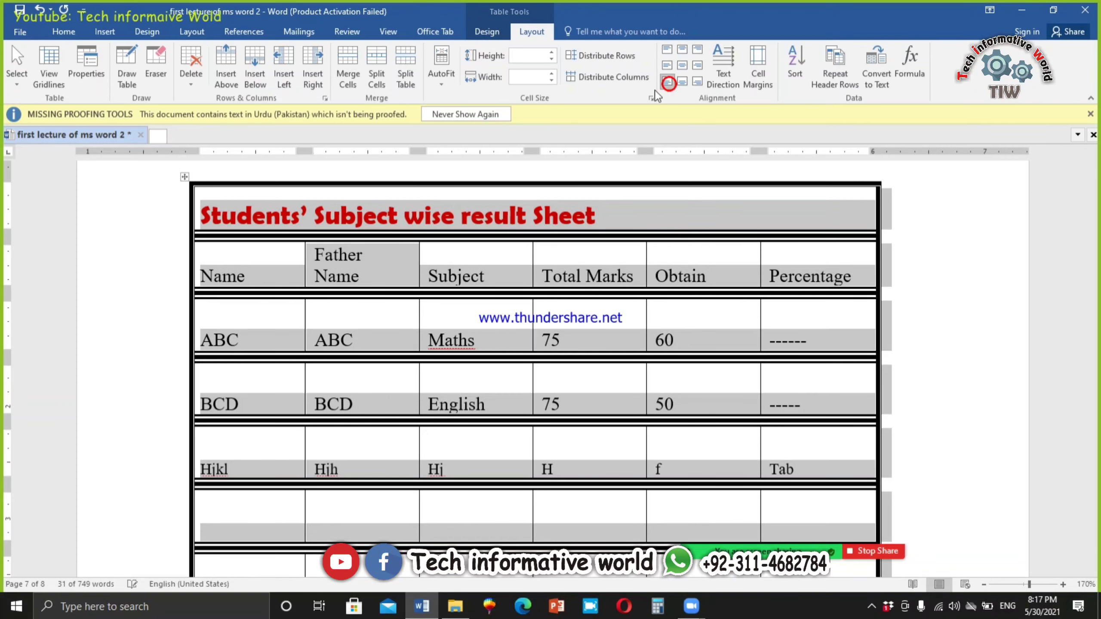
# Step: Center the text of all result sheet cells both horizontally and vertically, and deselect the table
pyautogui.click(683, 65)
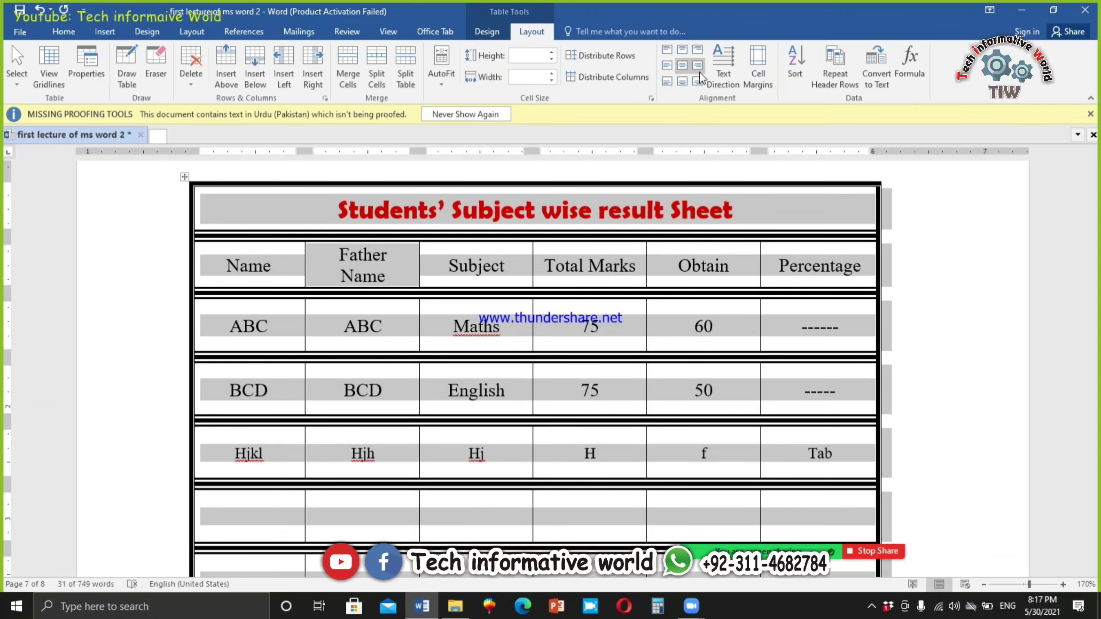
pyautogui.scroll(-3, 637, 332)
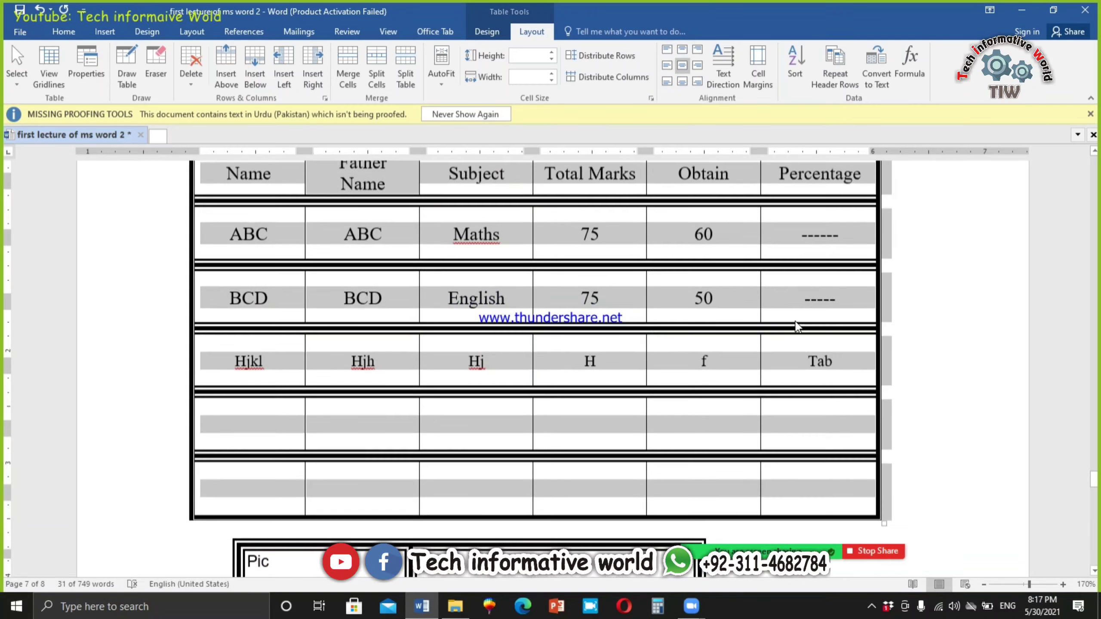
pyautogui.scroll(5, 800, 319)
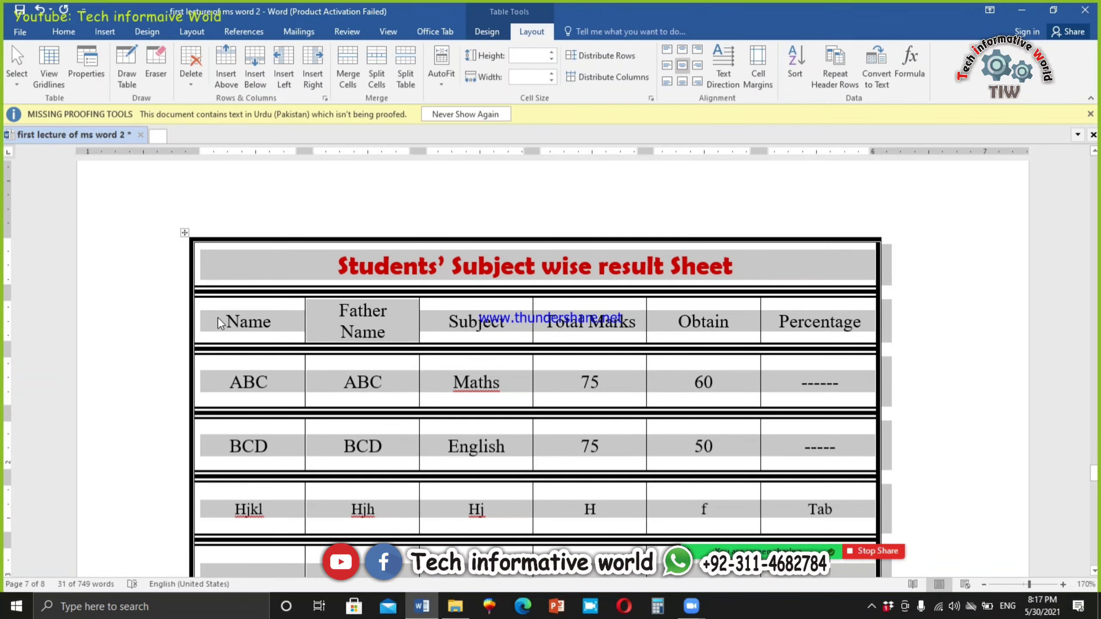
pyautogui.click(258, 318)
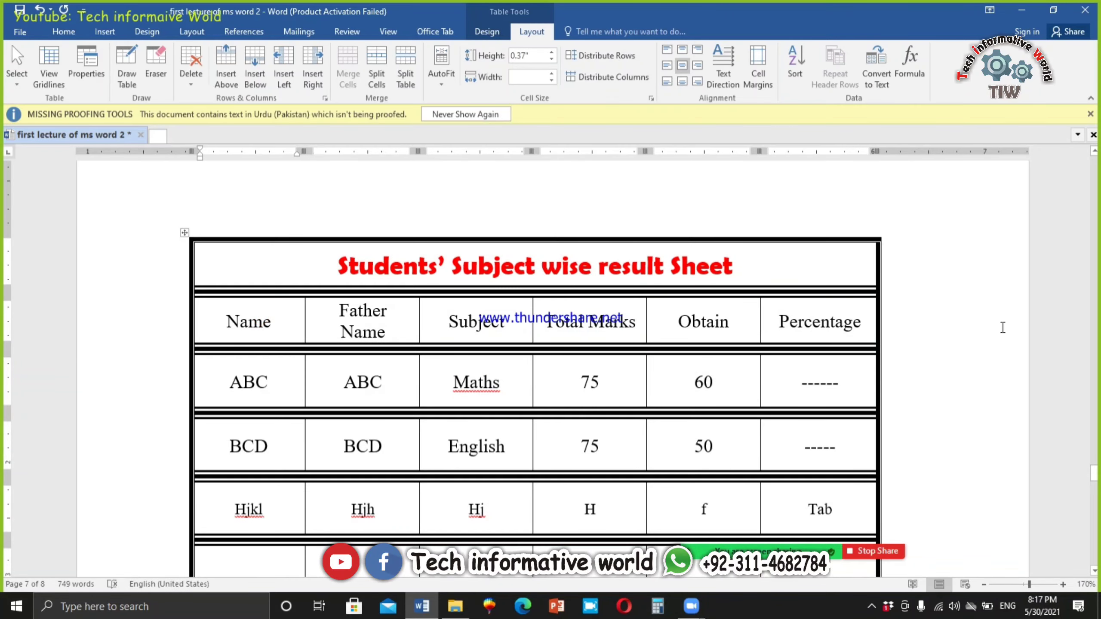
pyautogui.scroll(-2, 759, 339)
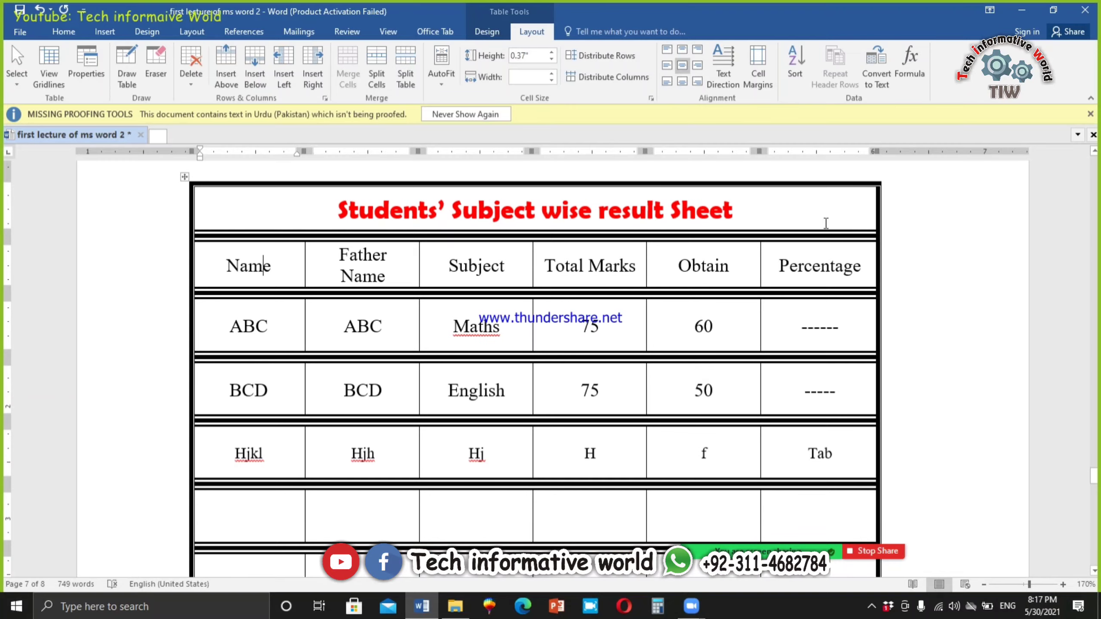
pyautogui.scroll(-5, 674, 340)
pyautogui.scroll(5, 674, 340)
pyautogui.scroll(-11, 672, 342)
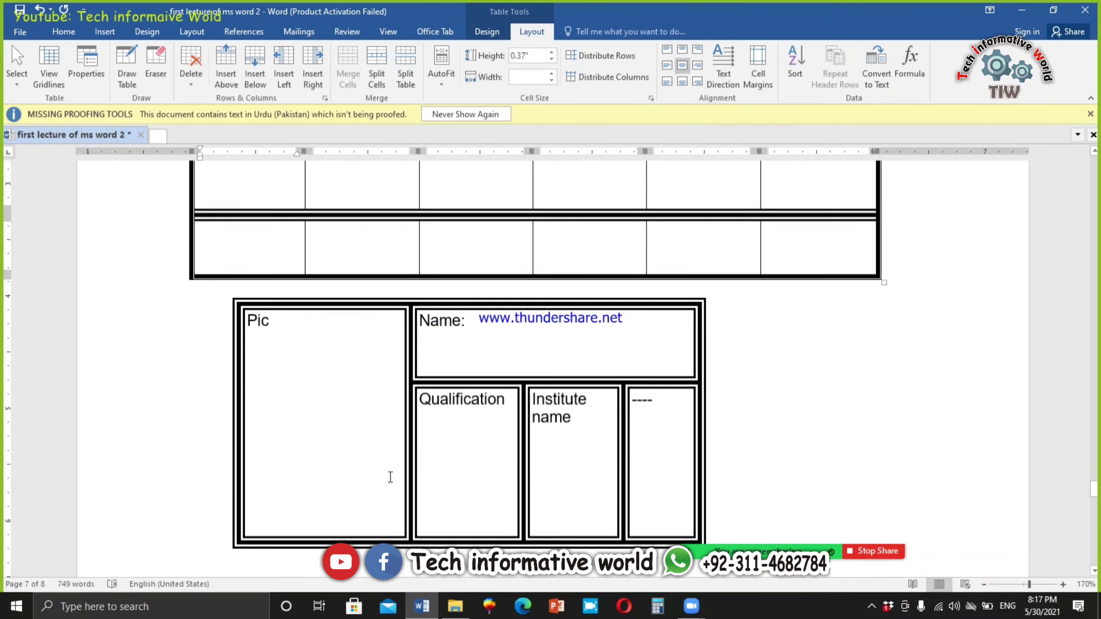
pyautogui.scroll(-20, 429, 468)
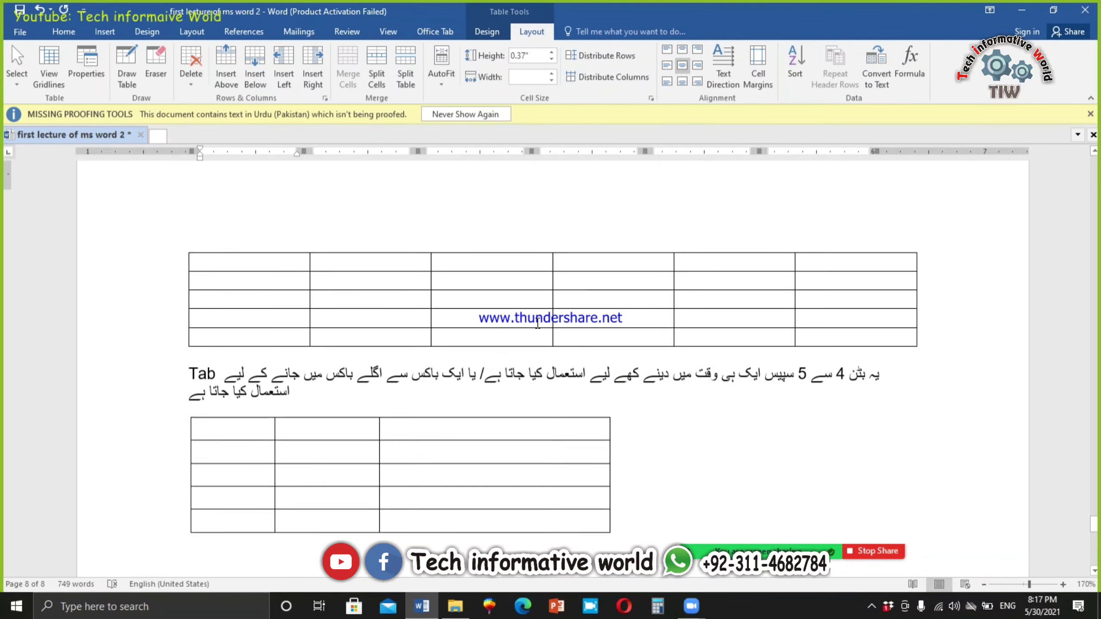
pyautogui.scroll(20, 416, 320)
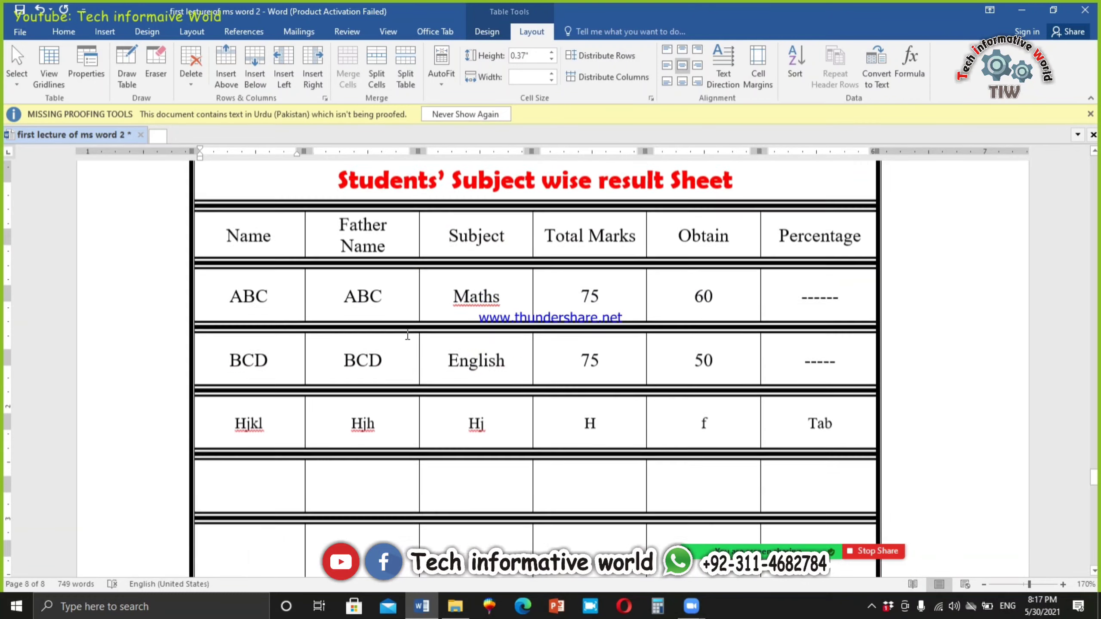
pyautogui.scroll(1, 407, 333)
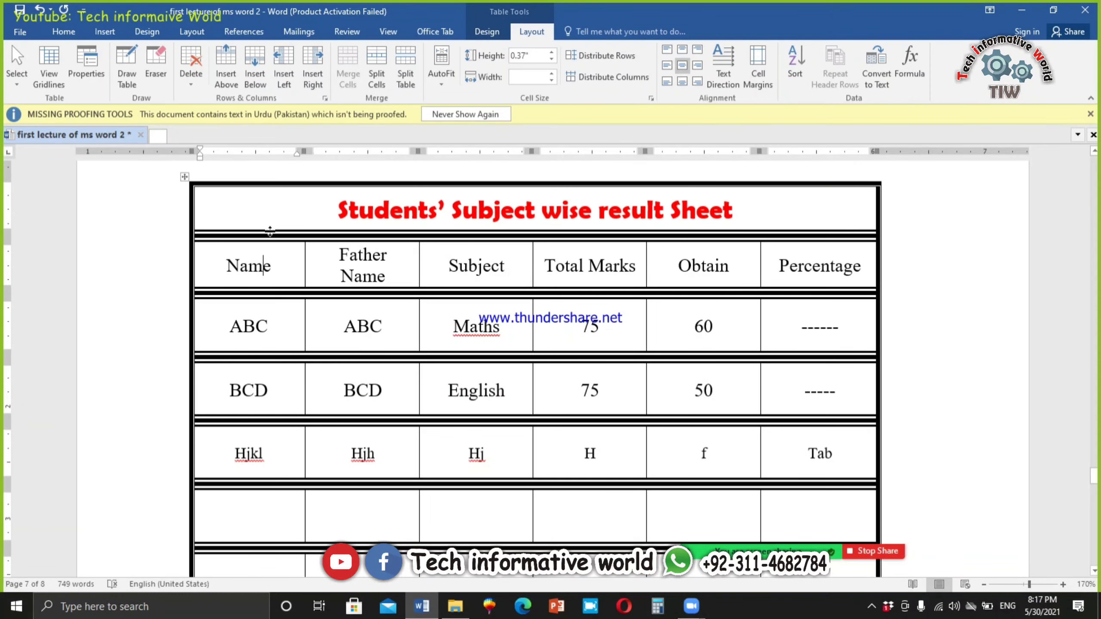
# Step: Insert a new column to the left of the Name column in the result sheet table
pyautogui.moveTo(258, 249); pyautogui.dragTo(238, 550)
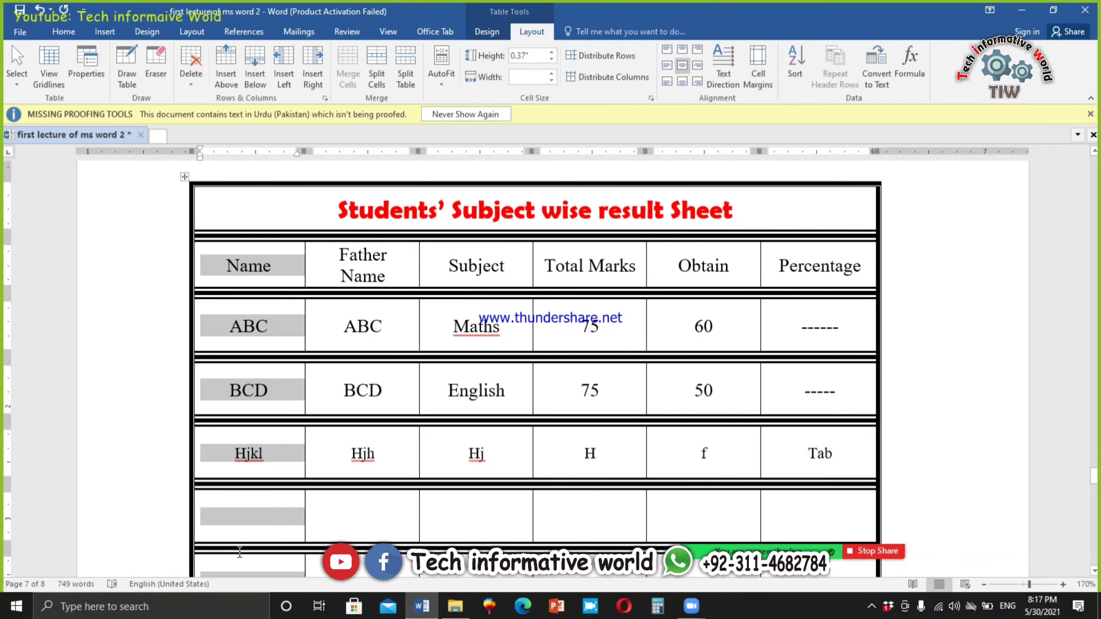
pyautogui.rightClick(253, 454)
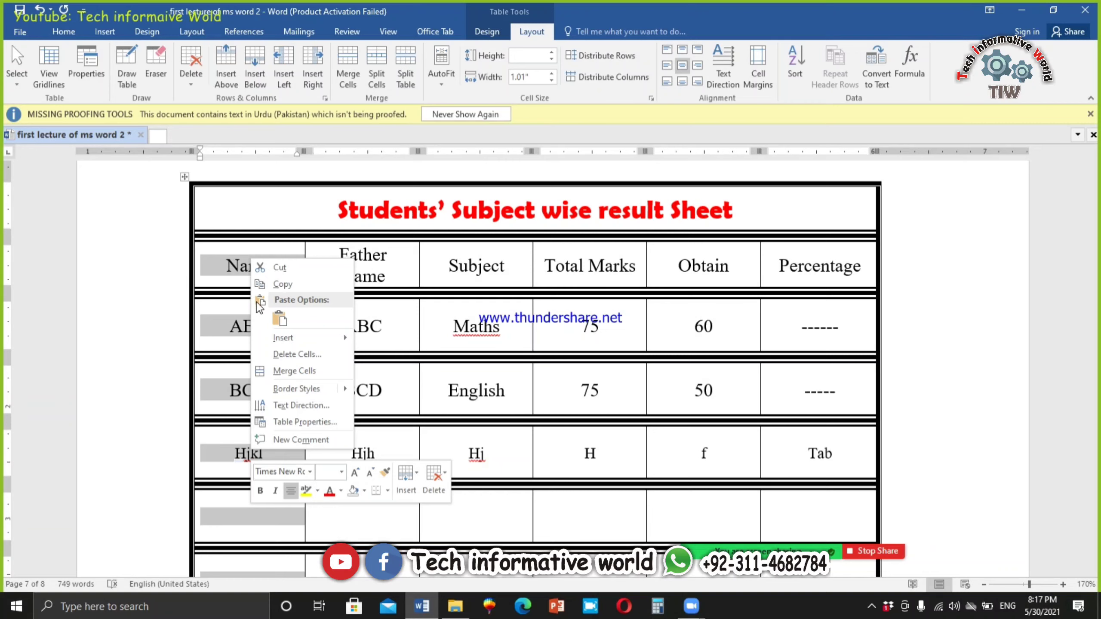
pyautogui.moveTo(299, 337)
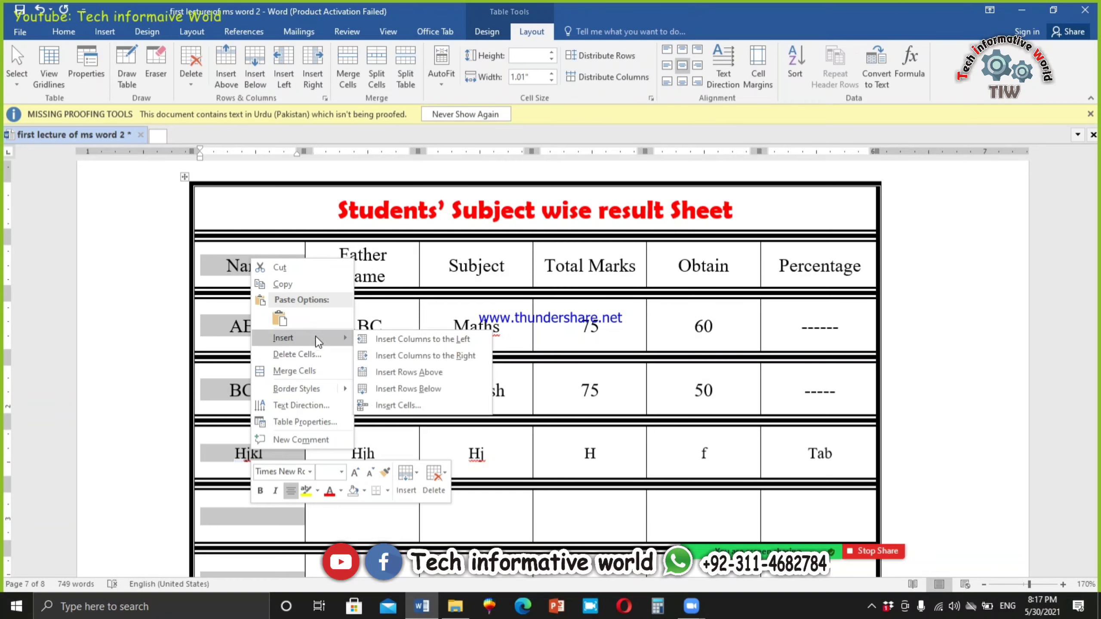
pyautogui.click(419, 345)
pyautogui.click(241, 215)
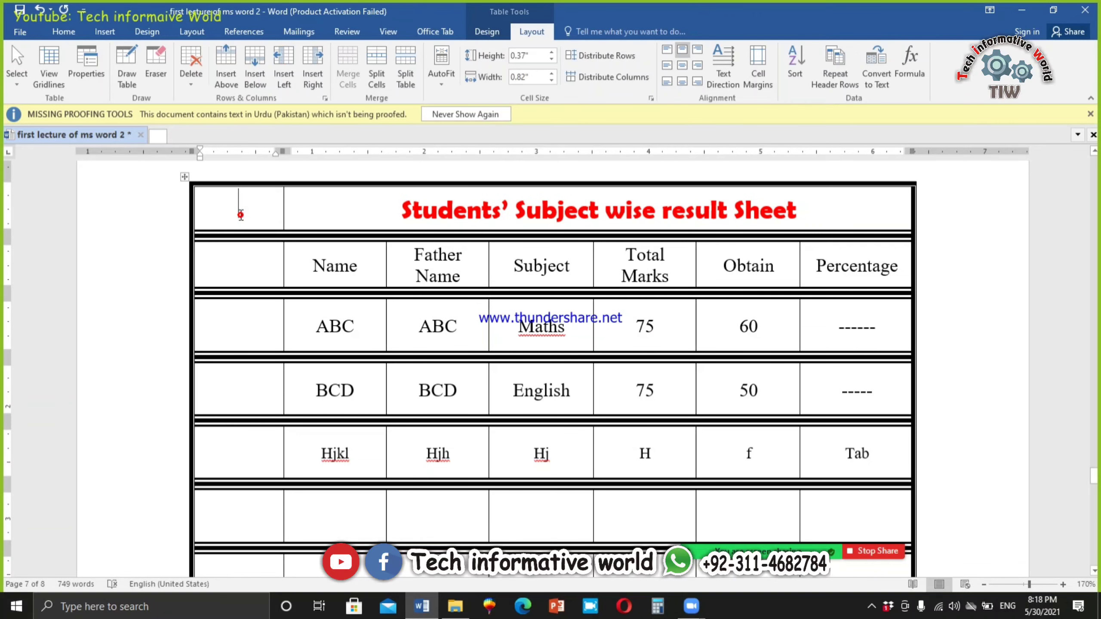
# Step: Merge the new column's empty top cell with the title cell of the result sheet table
pyautogui.moveTo(263, 206); pyautogui.dragTo(273, 287)
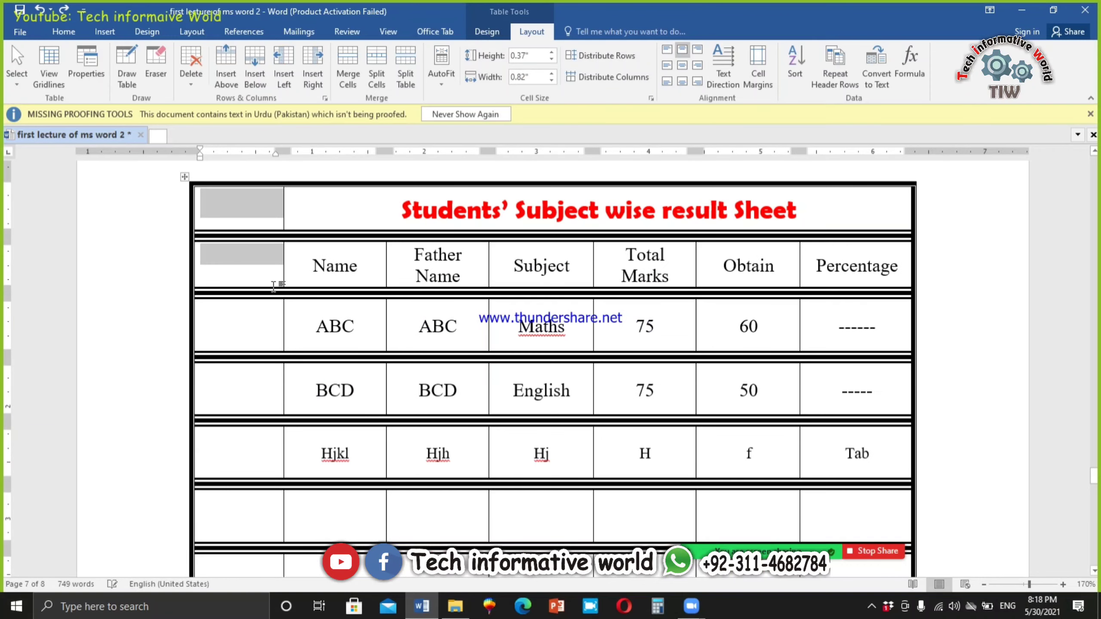
pyautogui.keyDown('shift'); pyautogui.click(332, 205); pyautogui.keyUp('shift')
pyautogui.rightClick(217, 209)
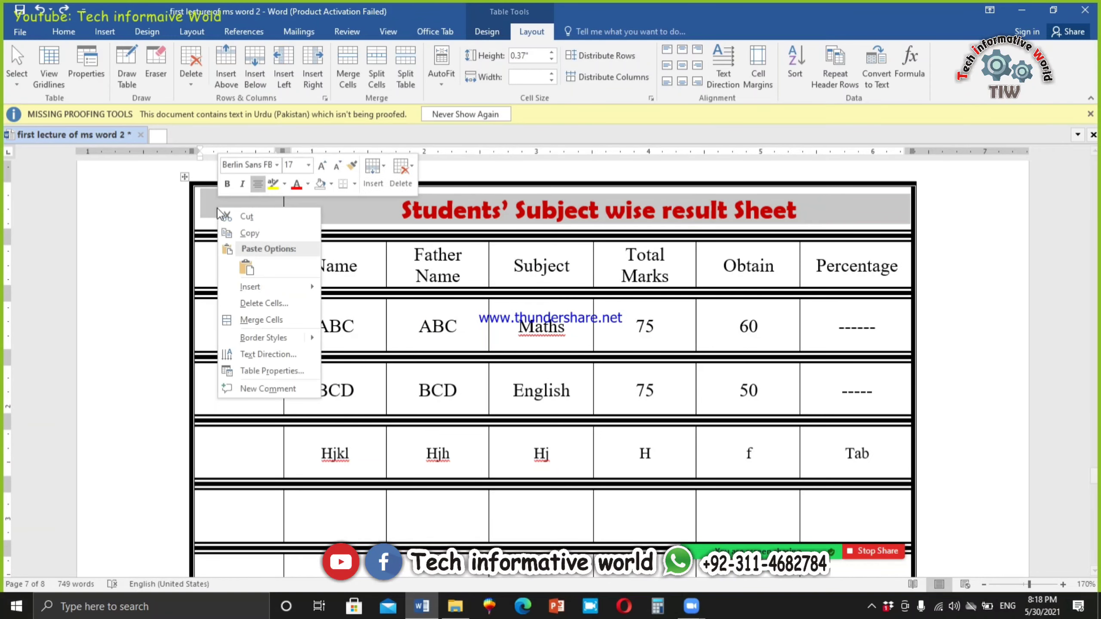
pyautogui.click(273, 321)
# Step: Merge the new first column's empty cells beneath the title row into one tall cell
pyautogui.scroll(-3, 263, 305)
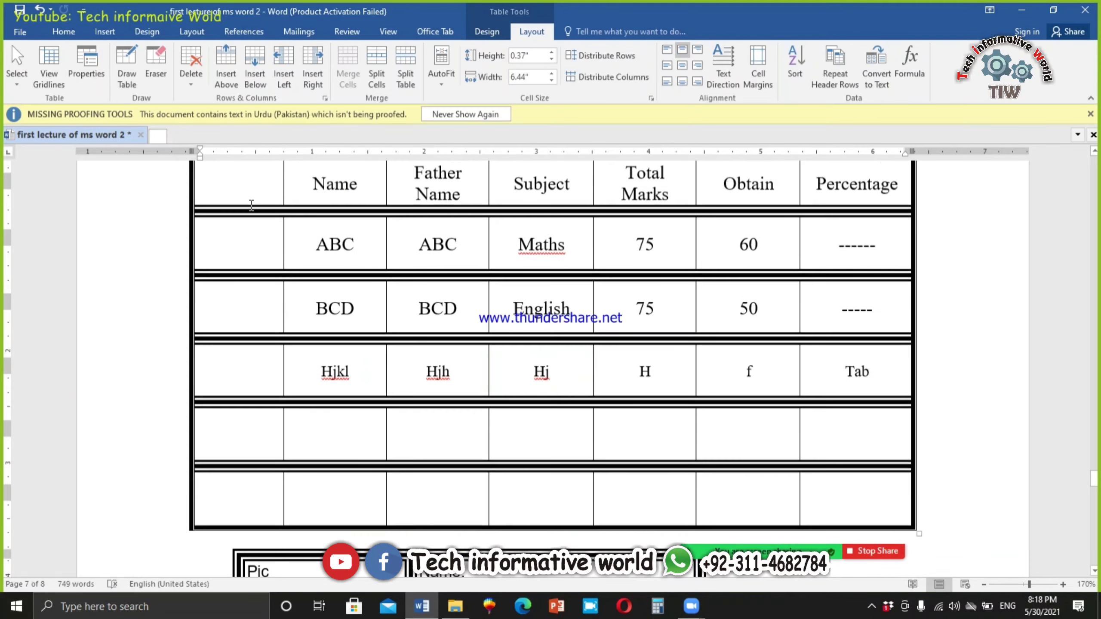
pyautogui.scroll(1, 252, 204)
pyautogui.moveTo(248, 204); pyautogui.dragTo(230, 518)
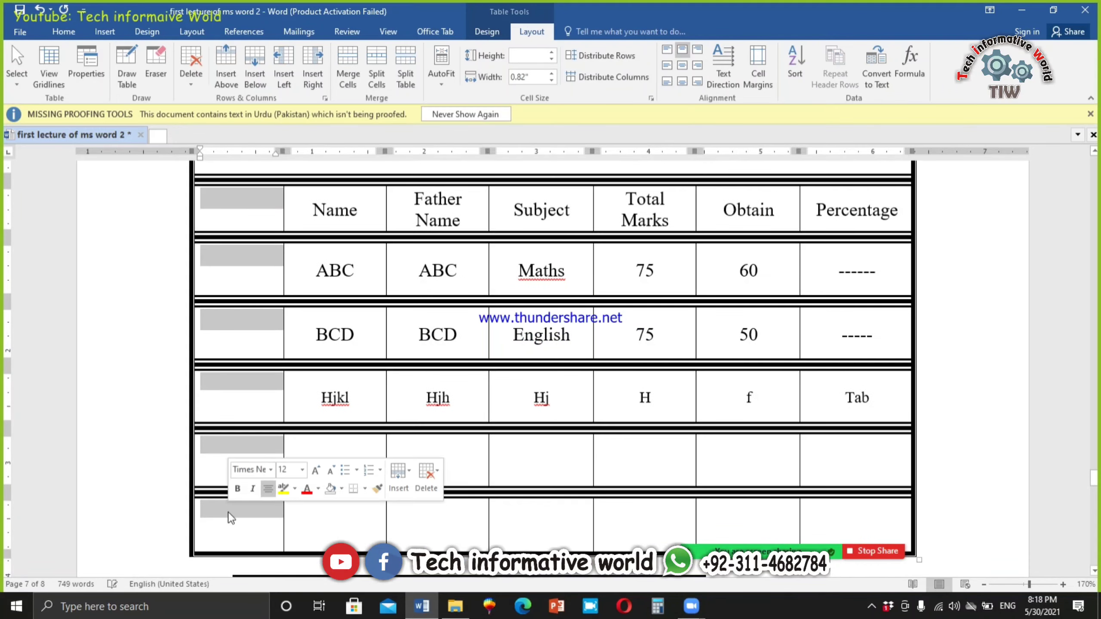
pyautogui.rightClick(228, 512)
pyautogui.click(270, 435)
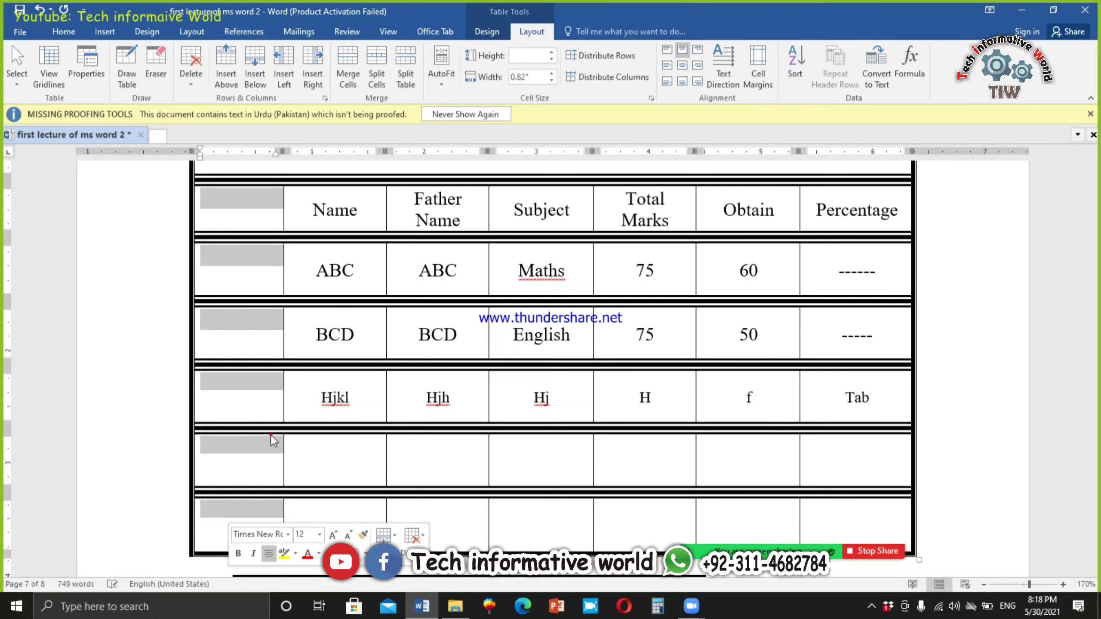
pyautogui.click(245, 327)
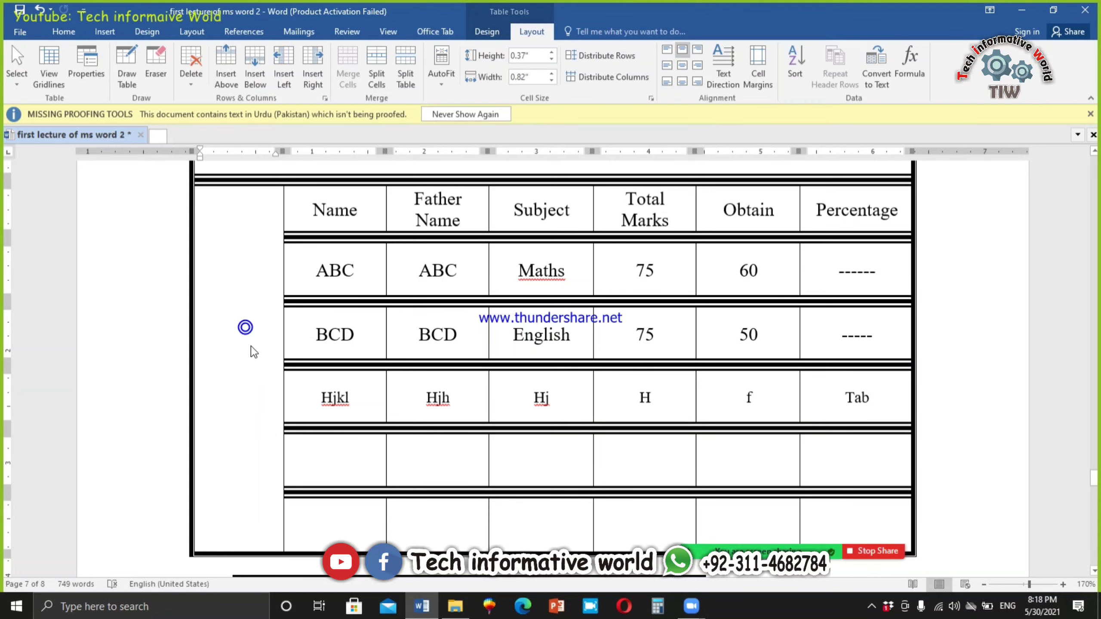
pyautogui.click(252, 341)
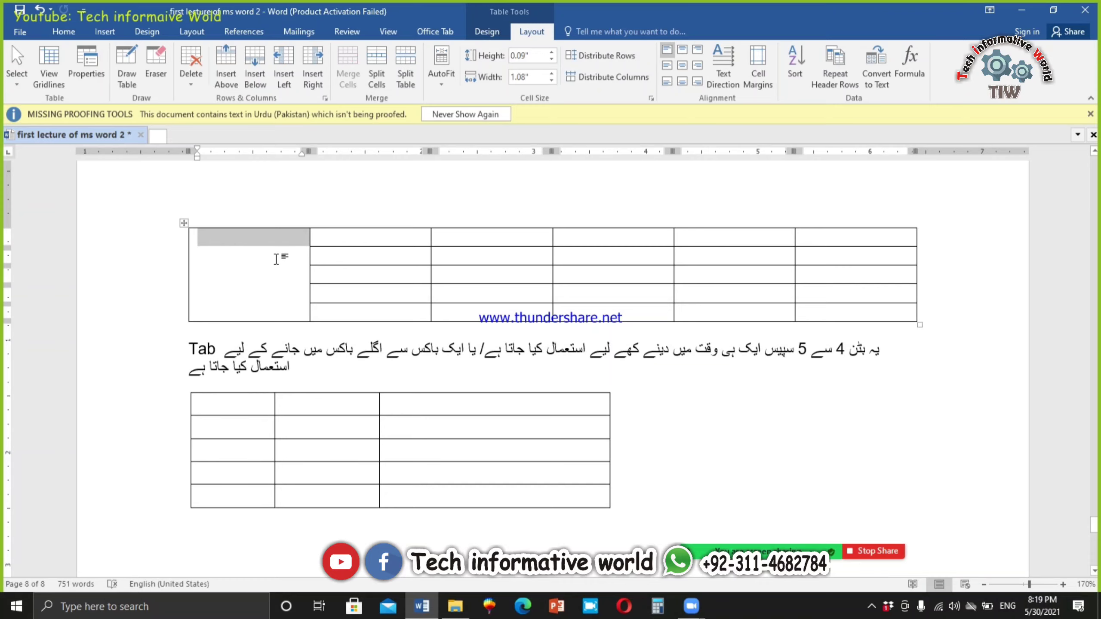
# Step: Enter "Students' Result Sheet" in the tall merged first-column cell of the plain table on page 8
pyautogui.click(275, 257)
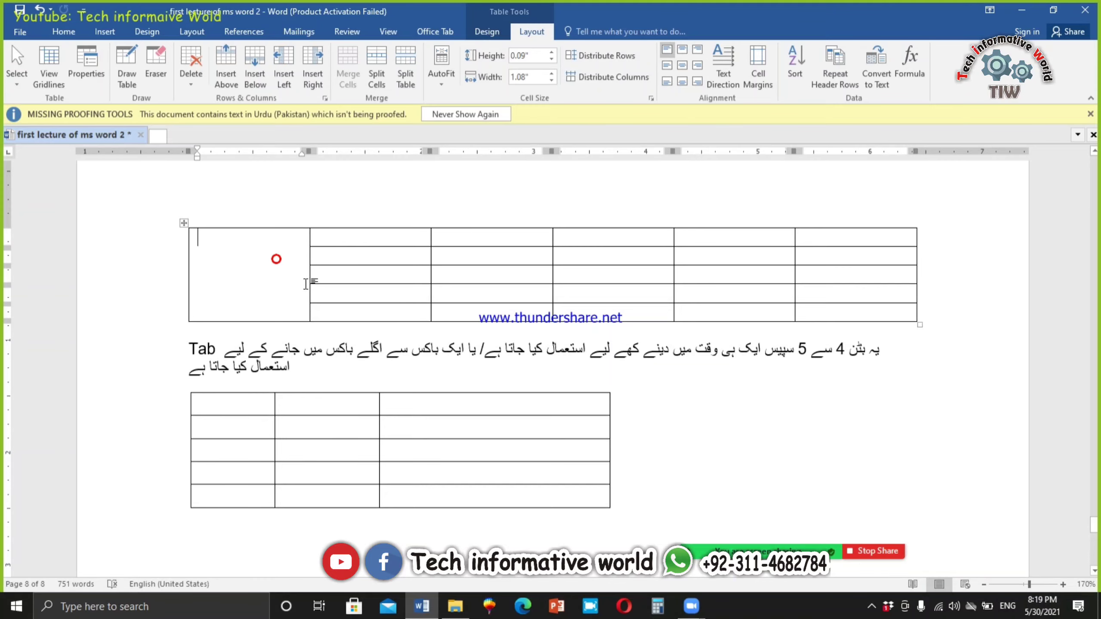
pyautogui.scroll(15, 304, 282)
pyautogui.scroll(-15, 243, 376)
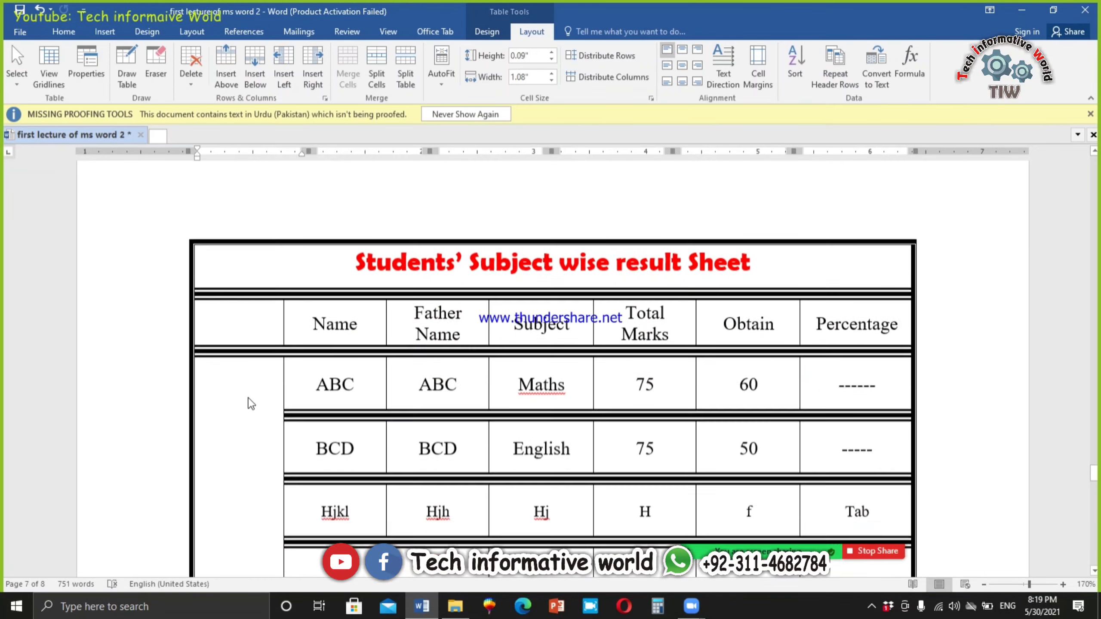
pyautogui.scroll(10, 260, 321)
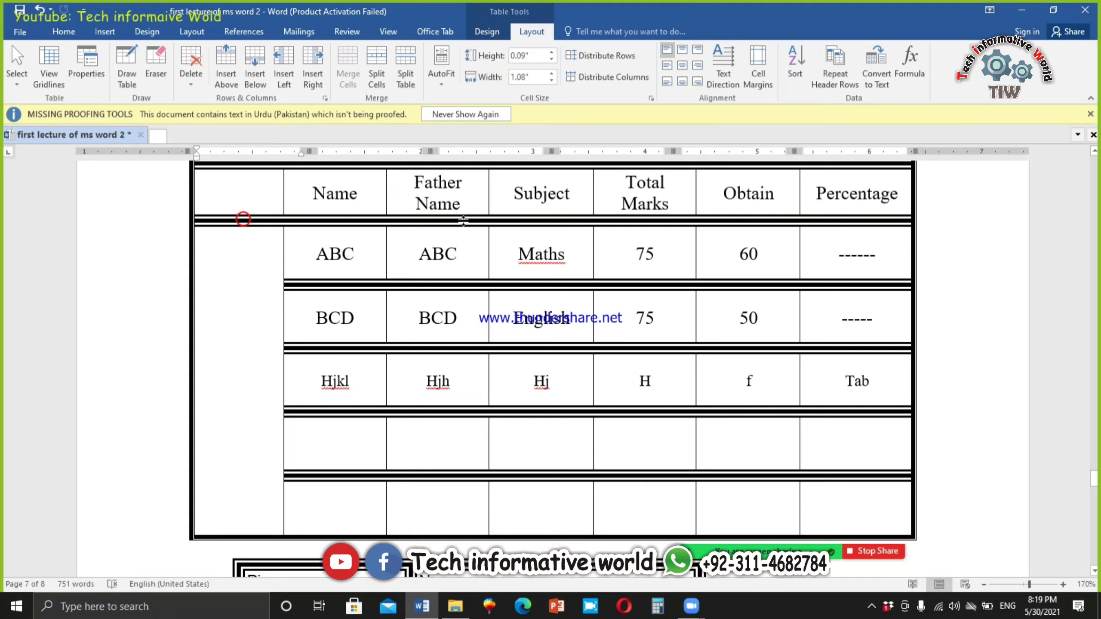
pyautogui.scroll(-15, 427, 324)
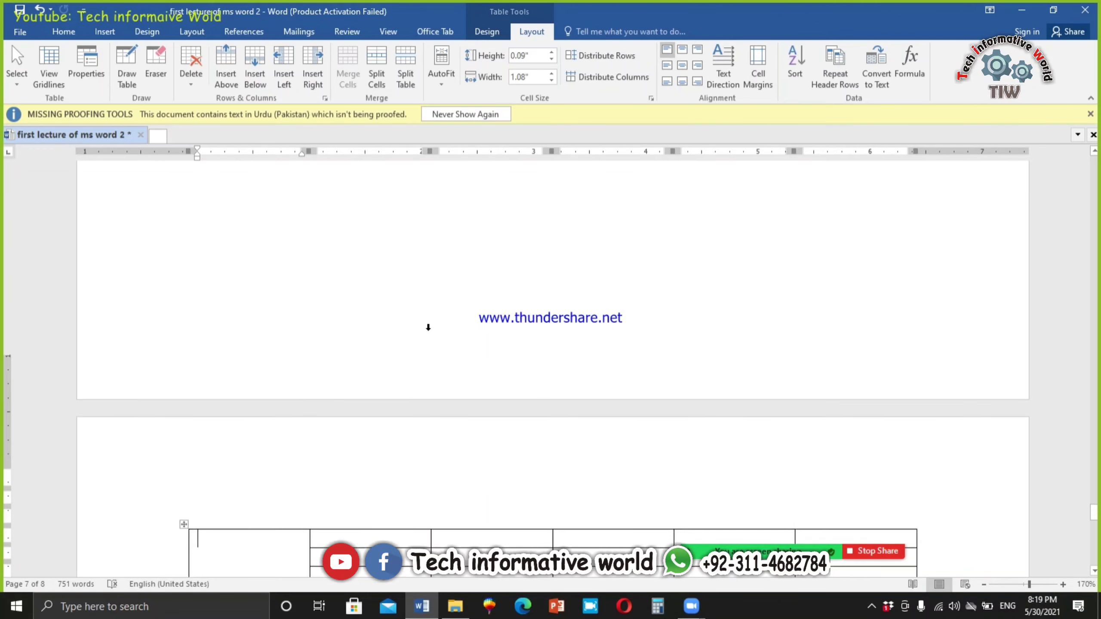
pyautogui.click(259, 248)
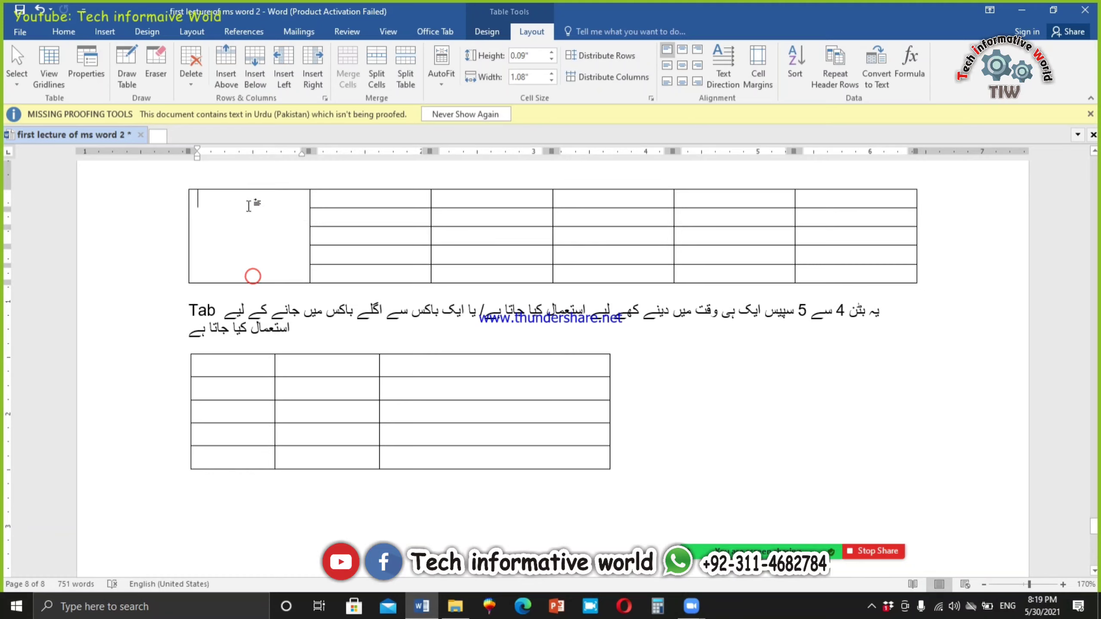
pyautogui.write('Stud')
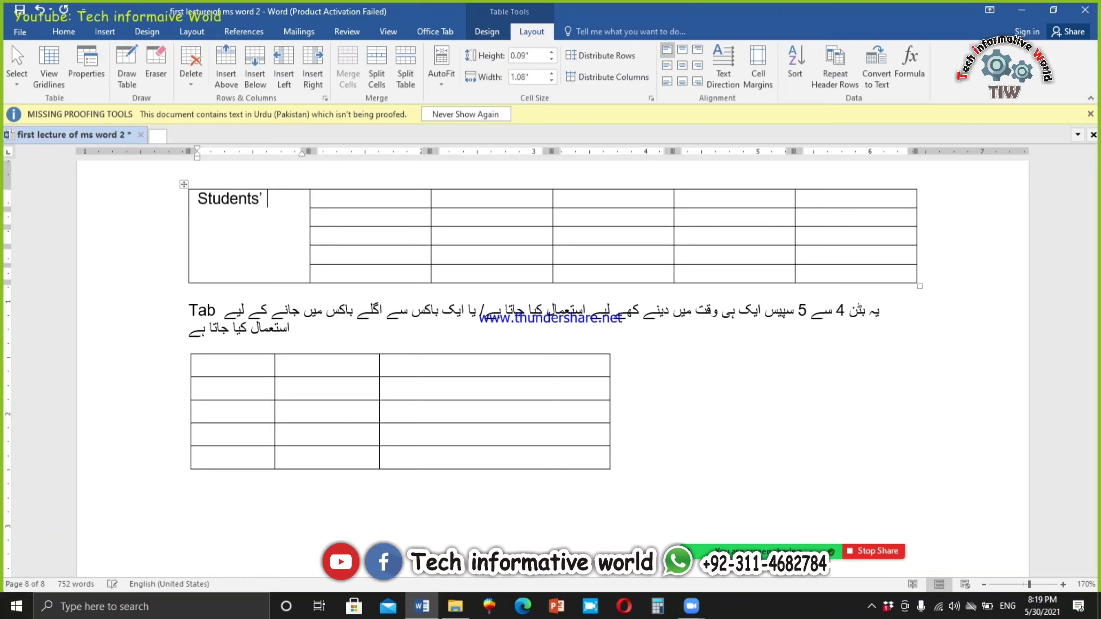
pyautogui.write("ents' Resut")
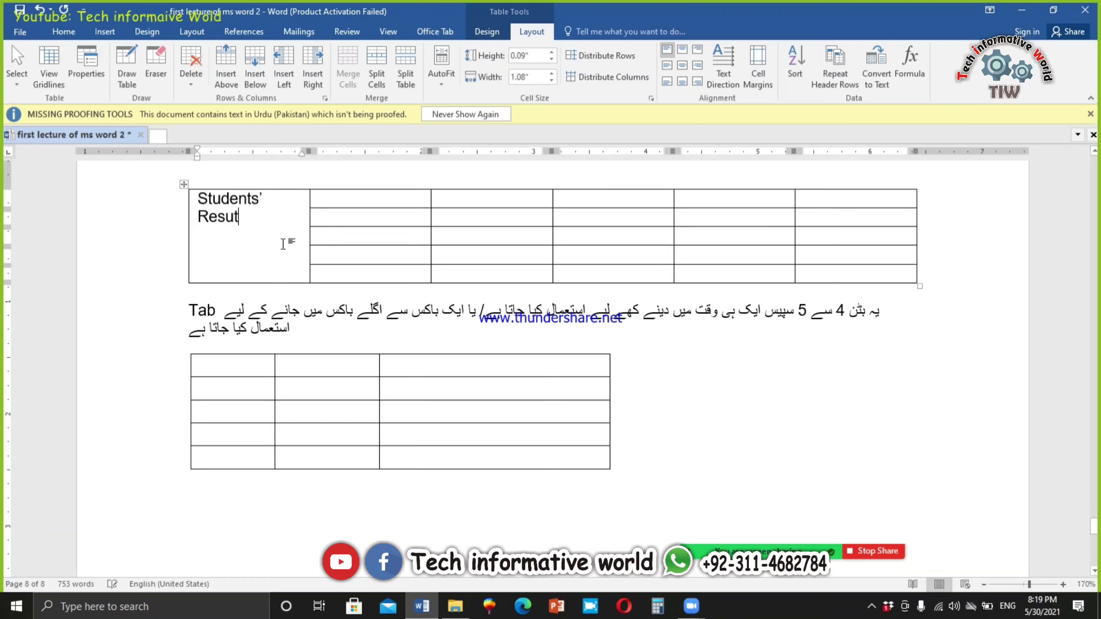
pyautogui.press('BackSpace')
pyautogui.write('lt Shee')
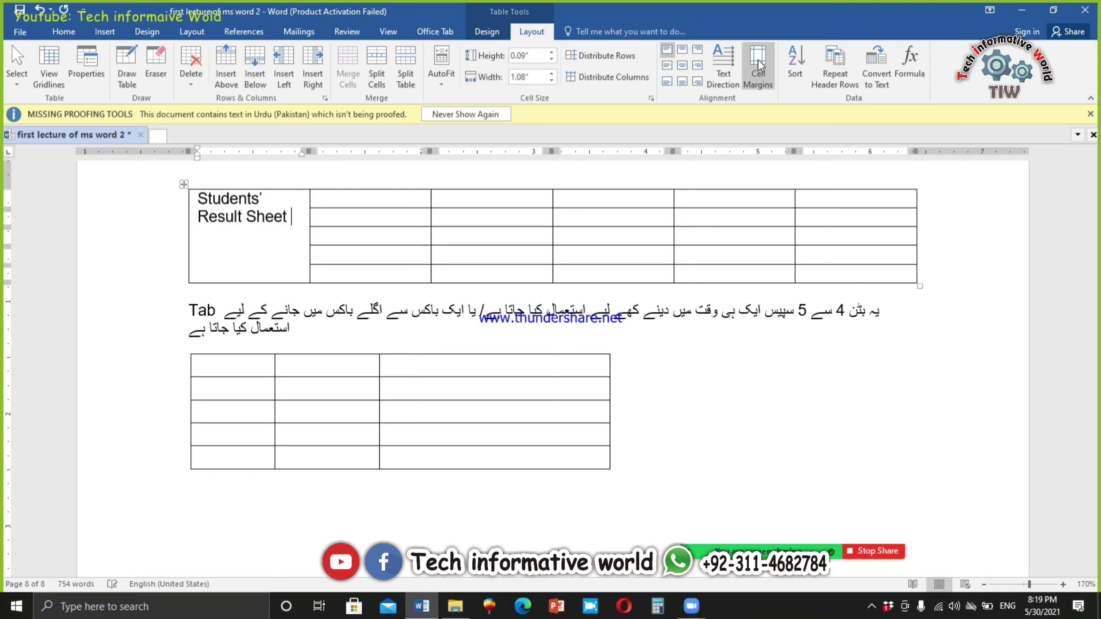
# Step: Rotate the merged cell's text to read from bottom to top and enlarge the table to about 0.37" row height
pyautogui.click(734, 57)
pyautogui.click(734, 57)
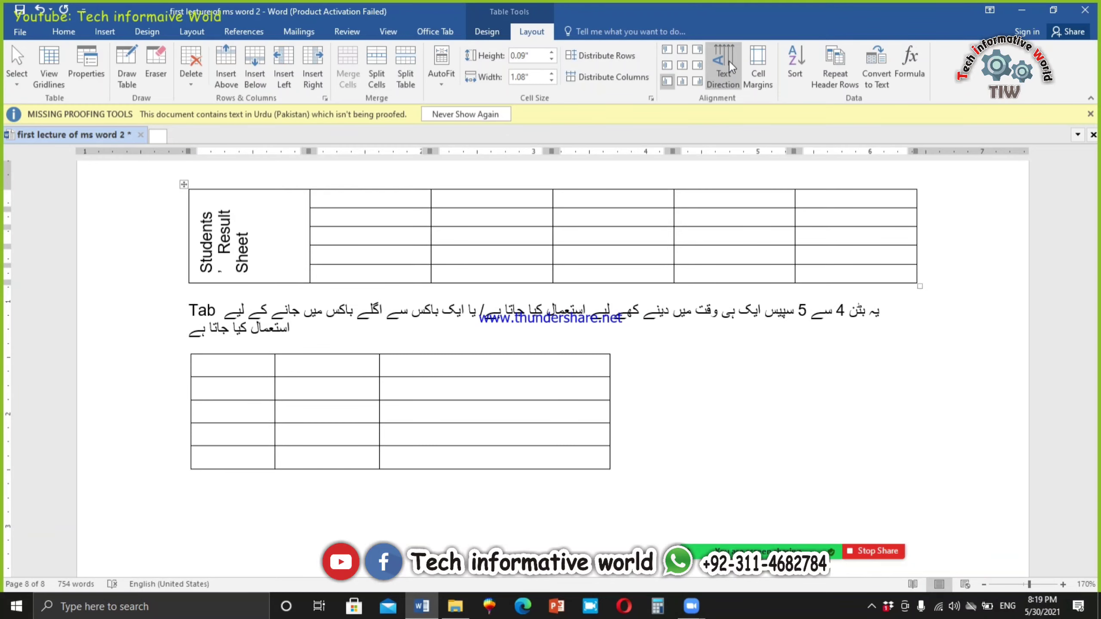
pyautogui.moveTo(919, 286); pyautogui.dragTo(911, 406)
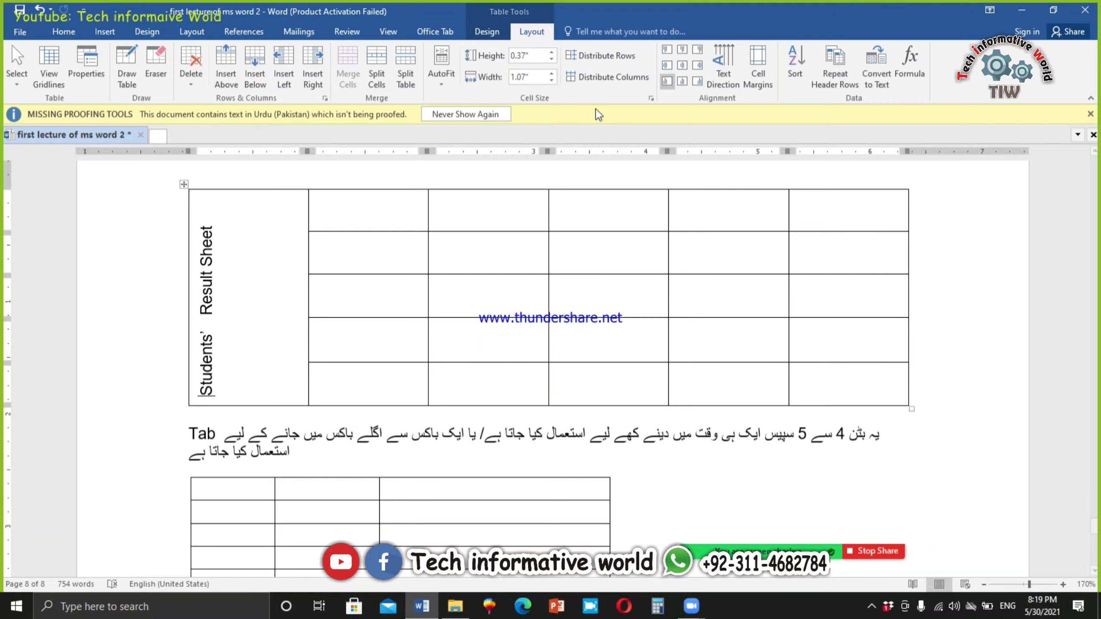
# Step: Center the rotated "Students' Result Sheet" text in its cell and increase its font size
pyautogui.click(681, 64)
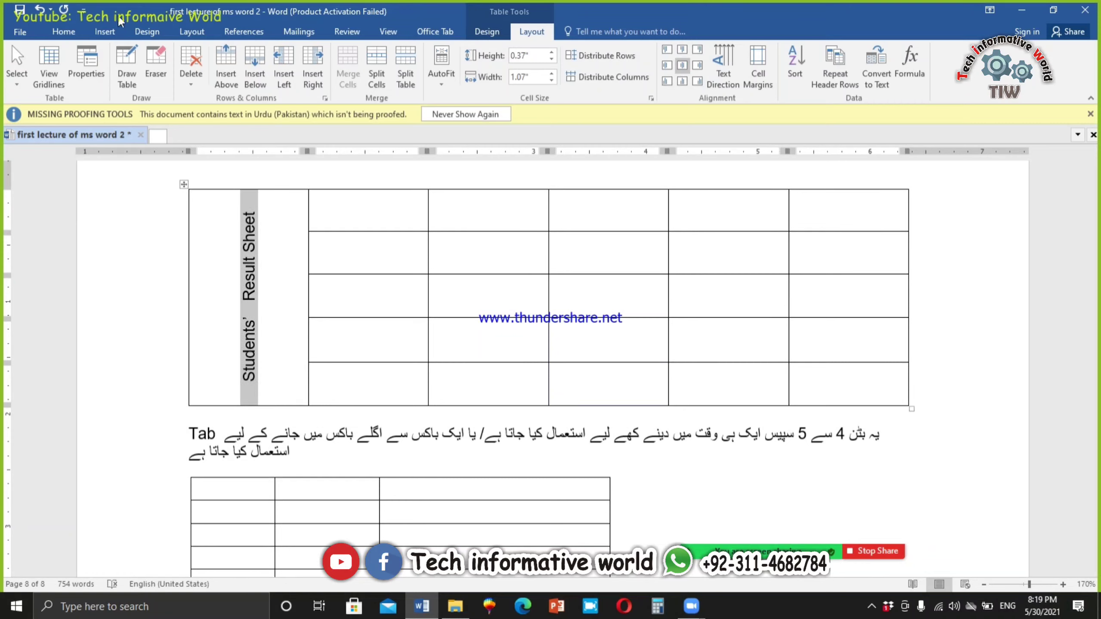
pyautogui.click(73, 30)
pyautogui.click(214, 56)
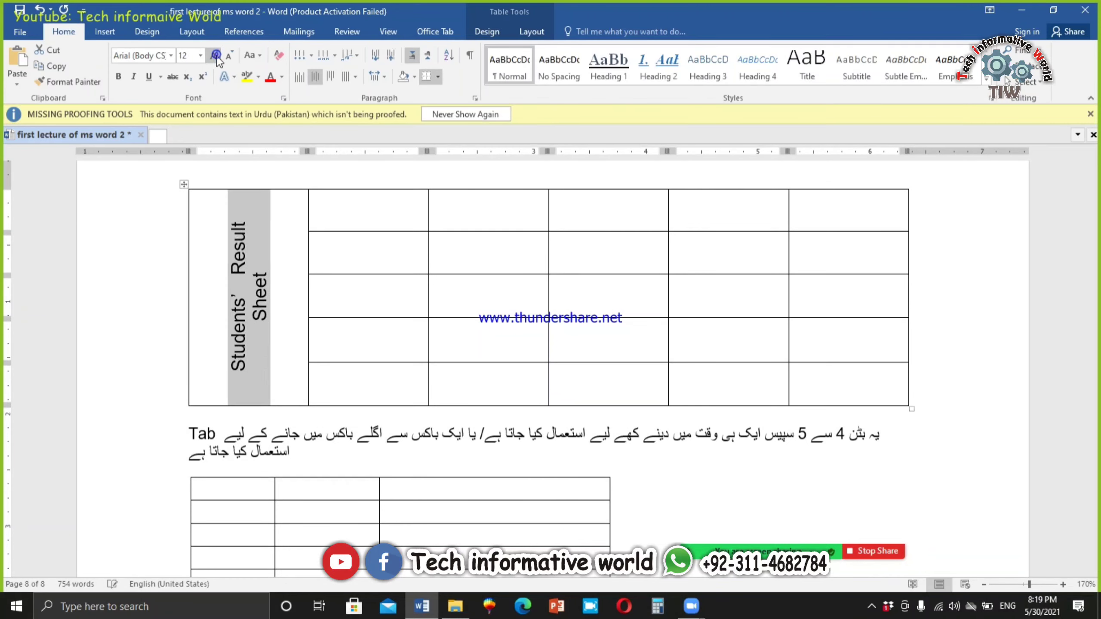
# Step: Narrow the column with the rotated text and move the table back to the page's left margin
pyautogui.click(363, 315)
pyautogui.moveTo(187, 288); pyautogui.dragTo(265, 289)
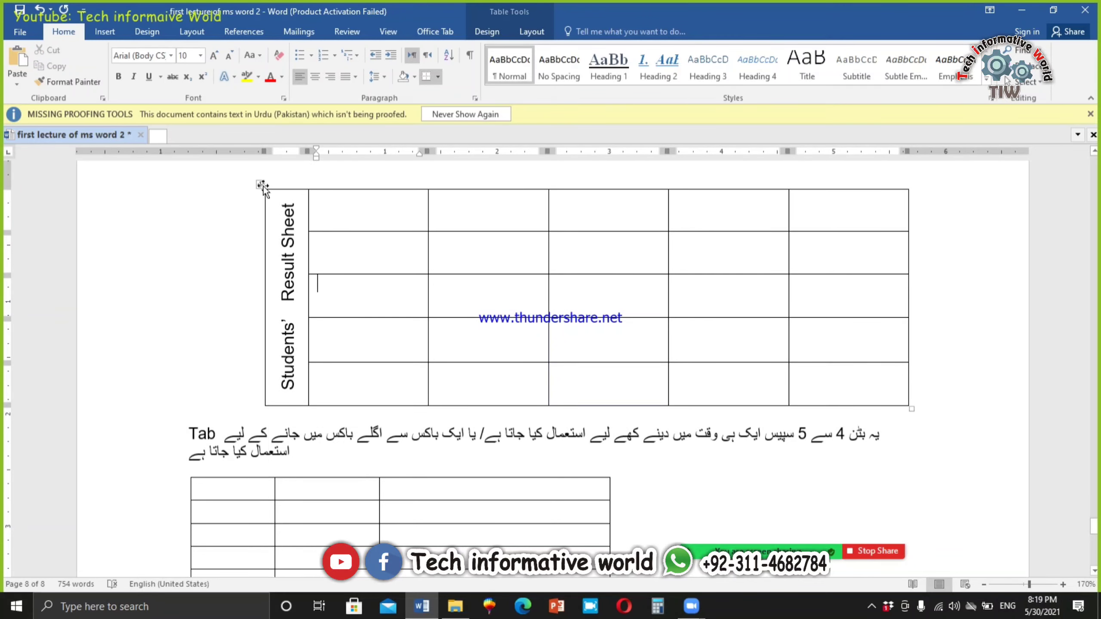
pyautogui.moveTo(260, 185); pyautogui.dragTo(185, 187)
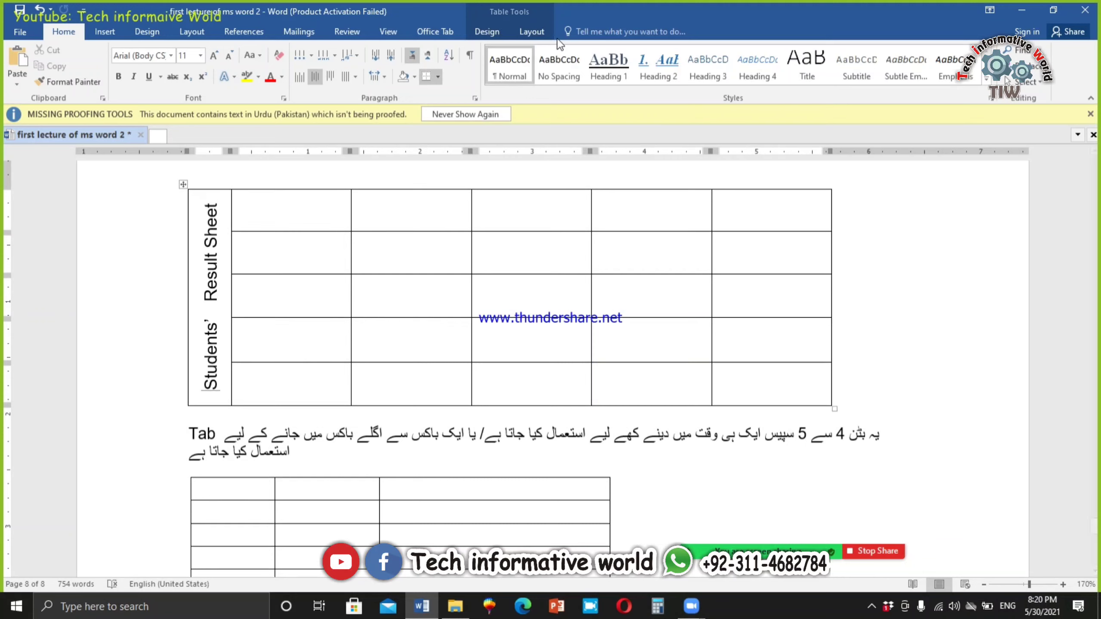
# Step: Examine the default cell margin and cell spacing options of the table with the rotated text
pyautogui.click(532, 31)
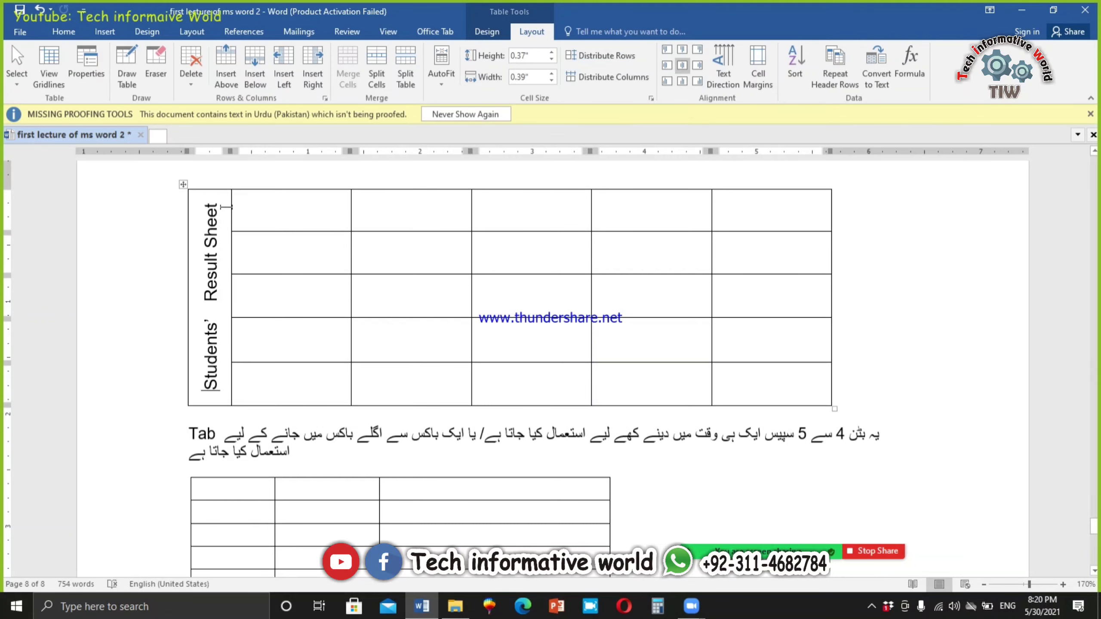
pyautogui.moveTo(218, 202); pyautogui.dragTo(211, 402)
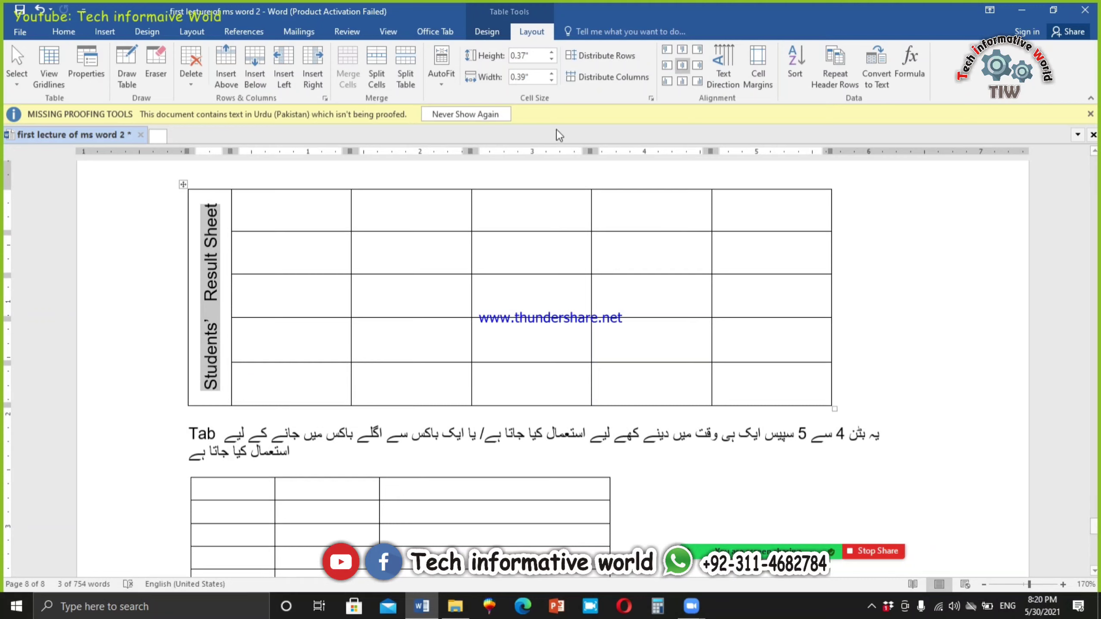
pyautogui.click(761, 69)
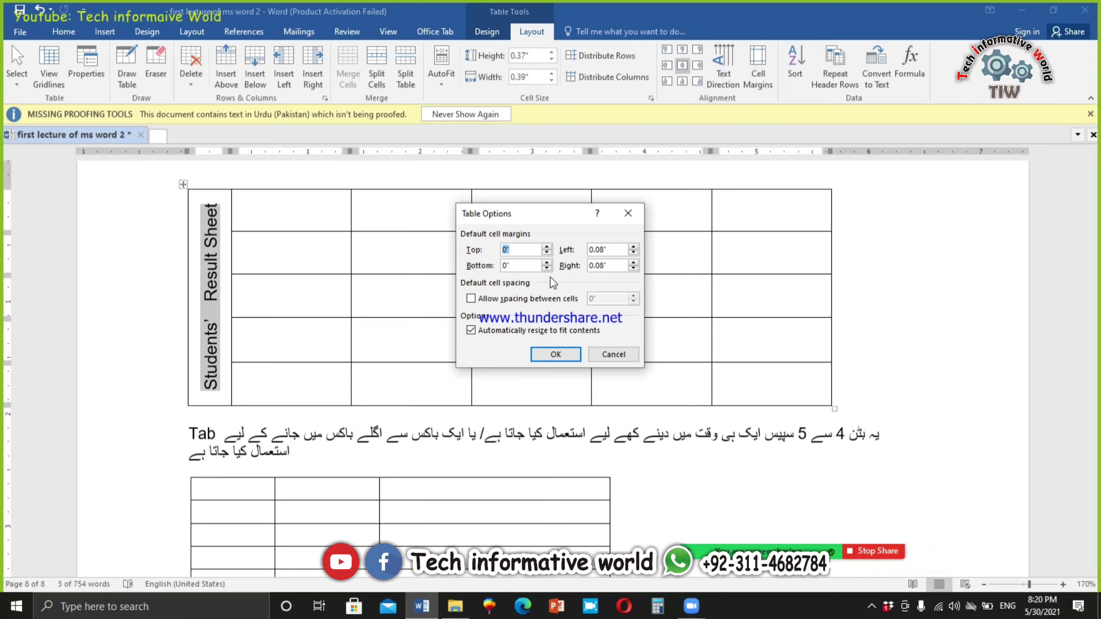
pyautogui.click(609, 360)
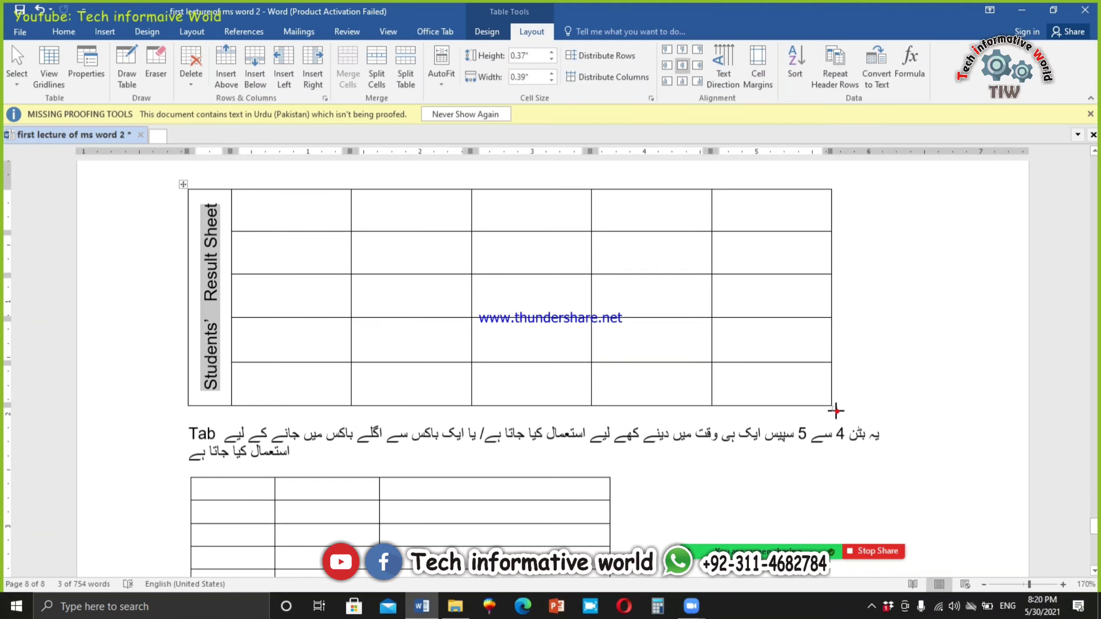
# Step: Shrink the table to about 0.17" row height and try to sort it from the merged cell
pyautogui.moveTo(836, 411); pyautogui.dragTo(805, 253)
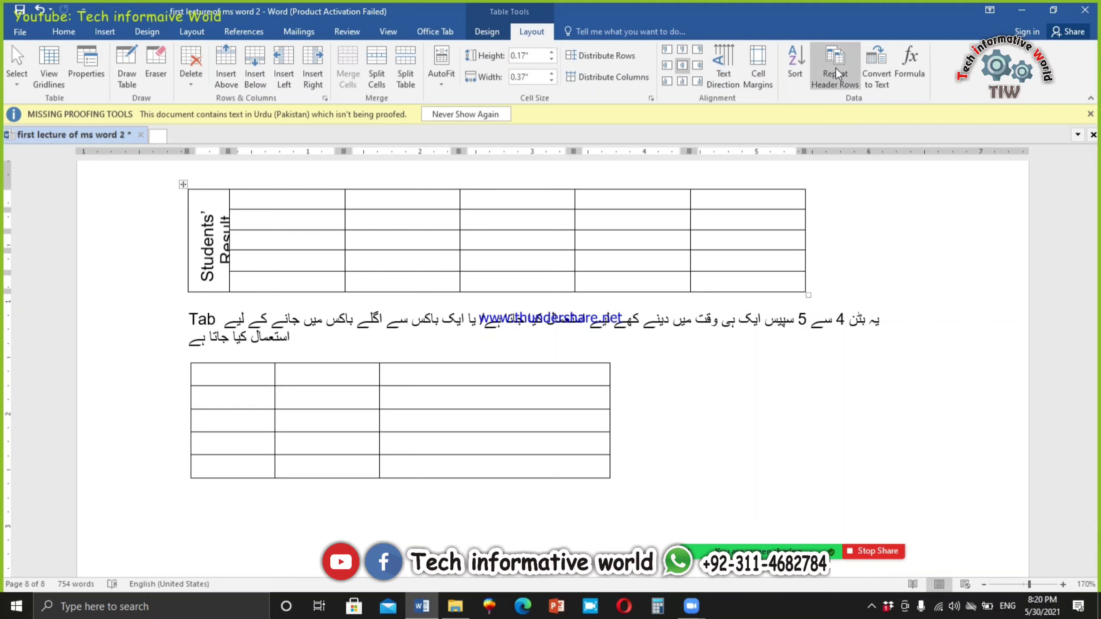
pyautogui.click(799, 72)
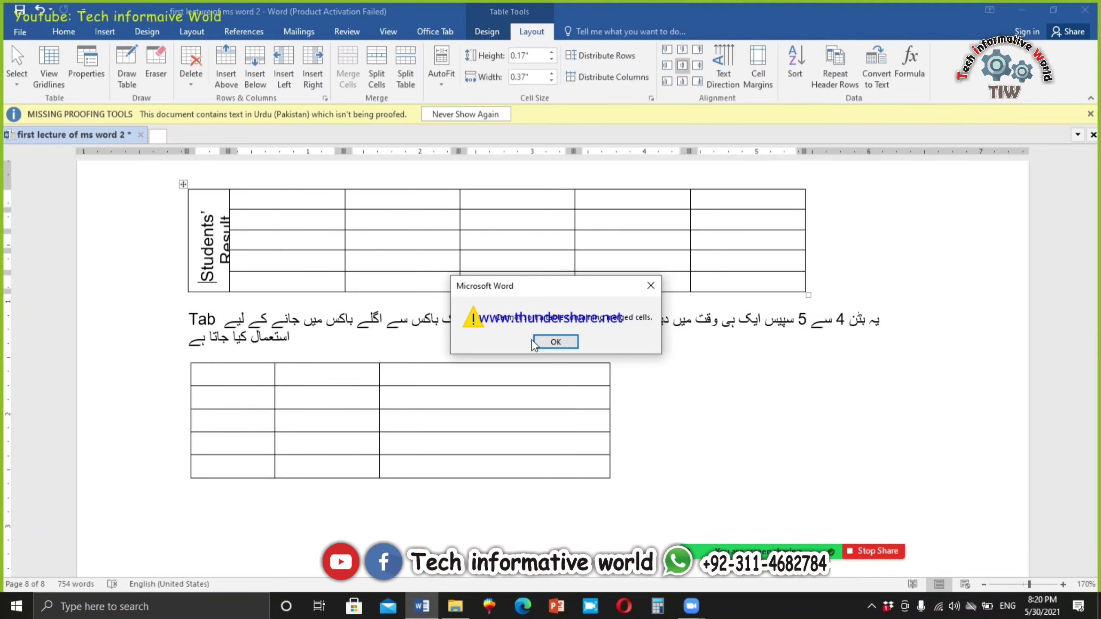
pyautogui.click(554, 342)
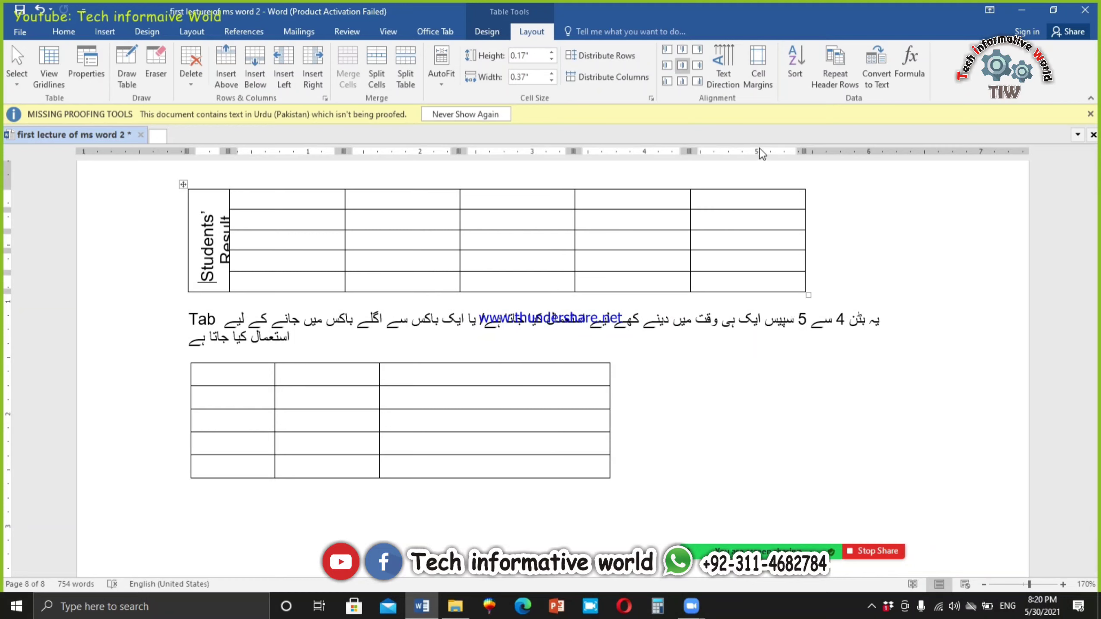
# Step: Enter Abc, Bcd and ccc down the column beside the rotated text, starting in its second row, and select those cells
pyautogui.click(313, 211)
pyautogui.write('ab')
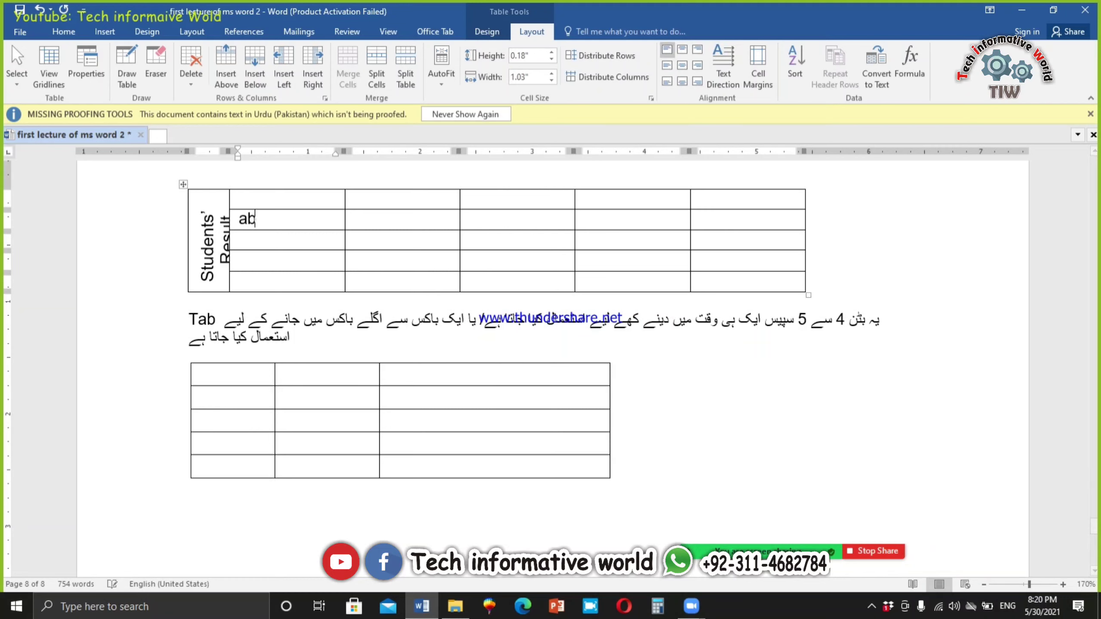
pyautogui.write('c')
pyautogui.press('Down')
pyautogui.write('bc')
pyautogui.press('Down')
pyautogui.write('c')
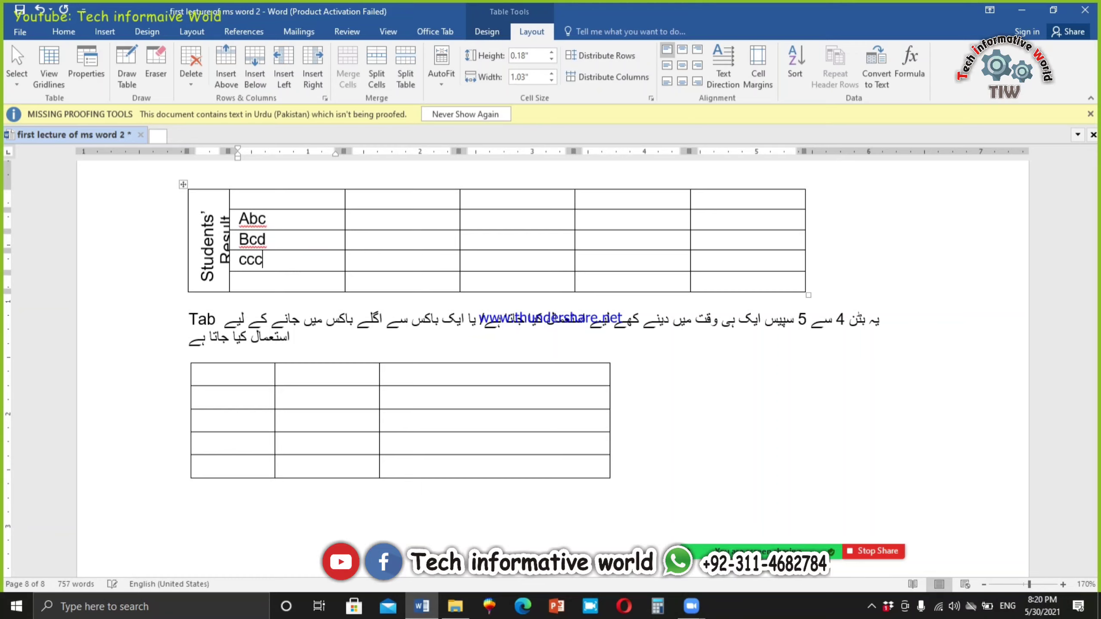
pyautogui.moveTo(263, 219); pyautogui.dragTo(263, 259)
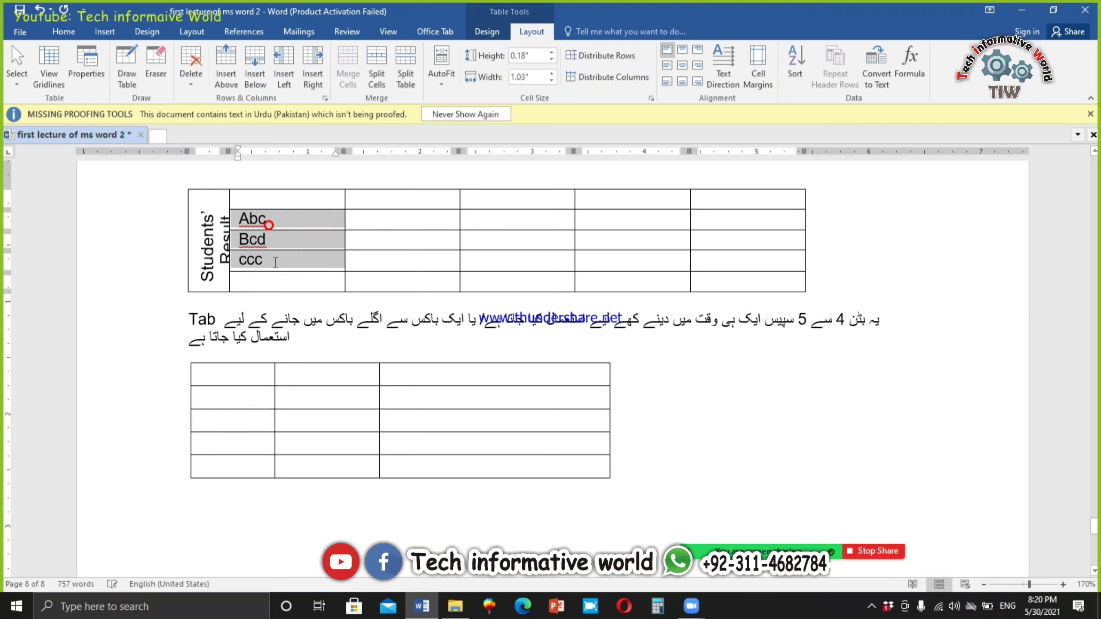
# Step: Try to sort the selected cells containing Abc, Bcd and ccc
pyautogui.click(797, 64)
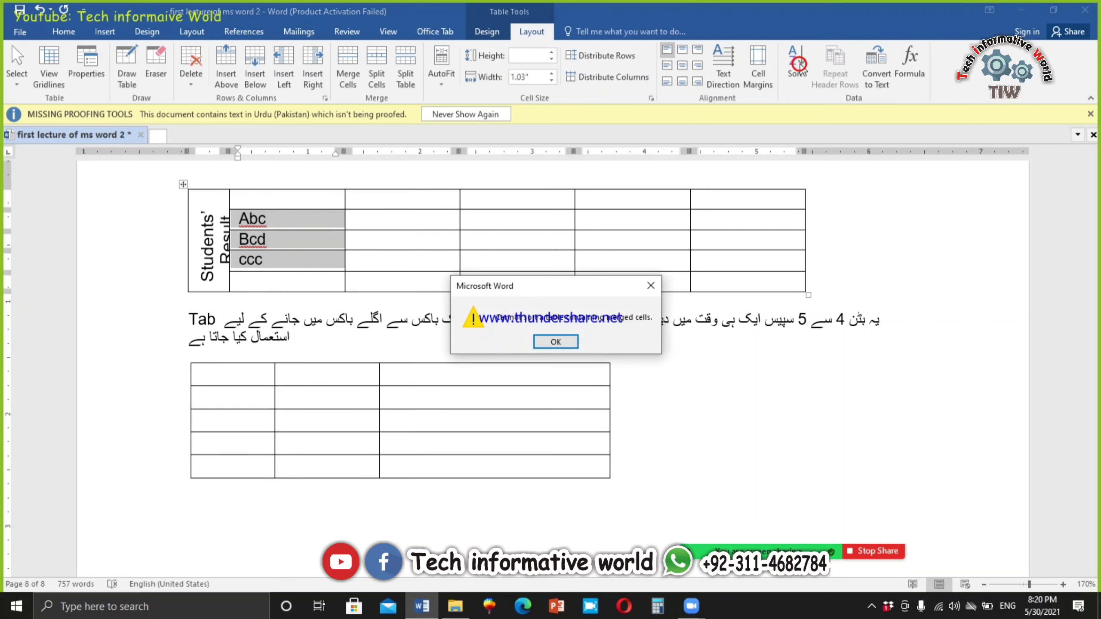
pyautogui.click(555, 342)
pyautogui.click(562, 343)
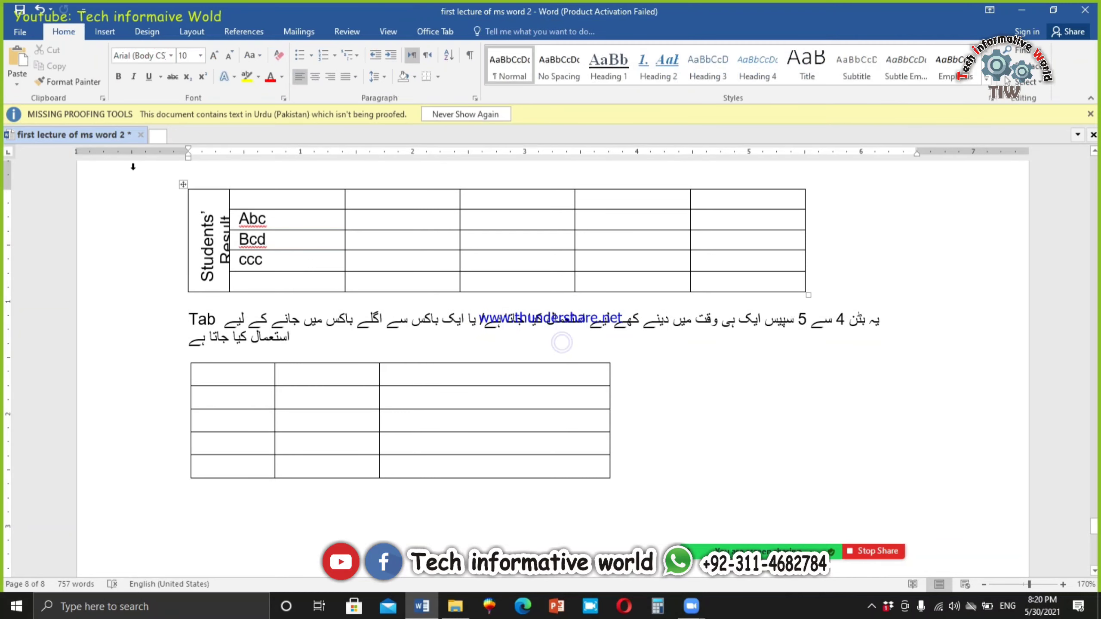
# Step: Clear all text from the upper table's first two columns, keeping the cells
pyautogui.moveTo(190, 219); pyautogui.dragTo(258, 277)
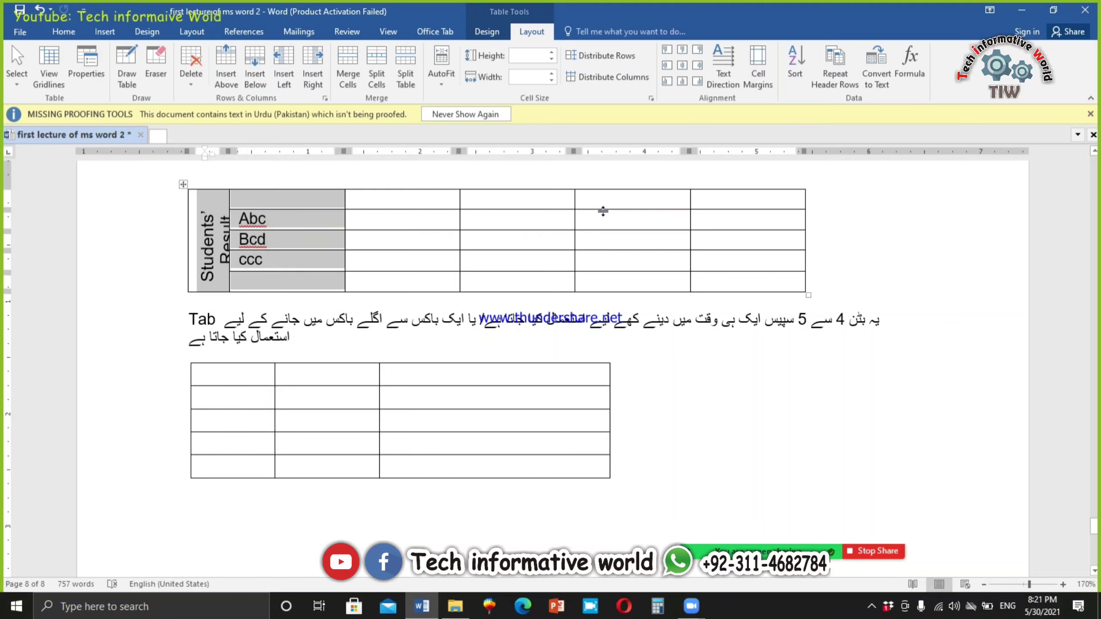
pyautogui.press('Delete')
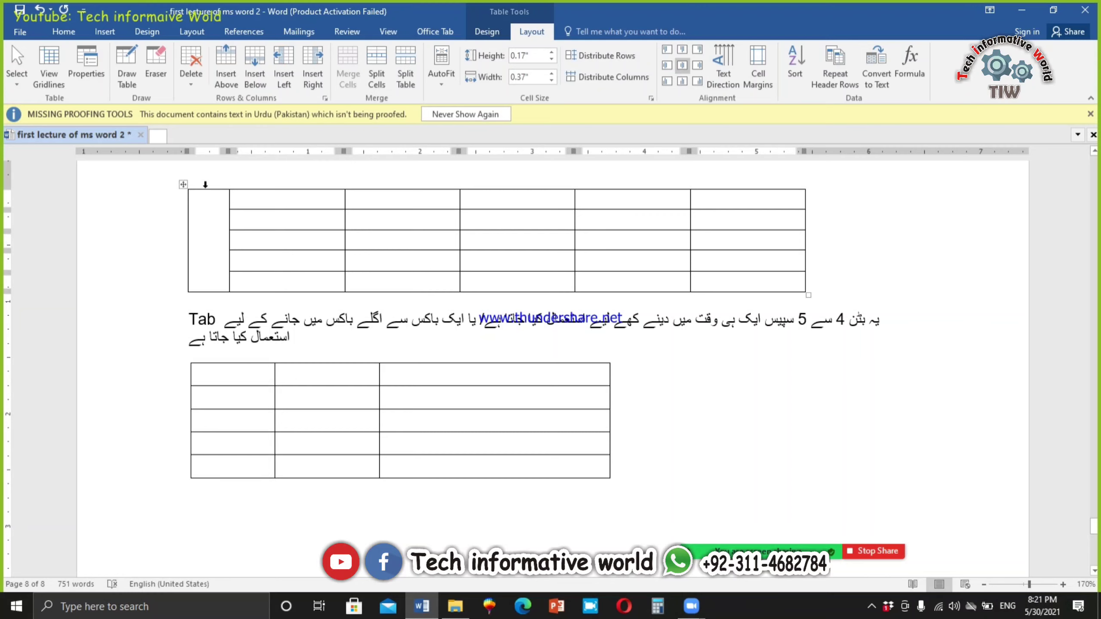
# Step: Try deleting the upper table's two emptied columns, undo it, and look at the delete options for them
pyautogui.moveTo(205, 185); pyautogui.dragTo(265, 286)
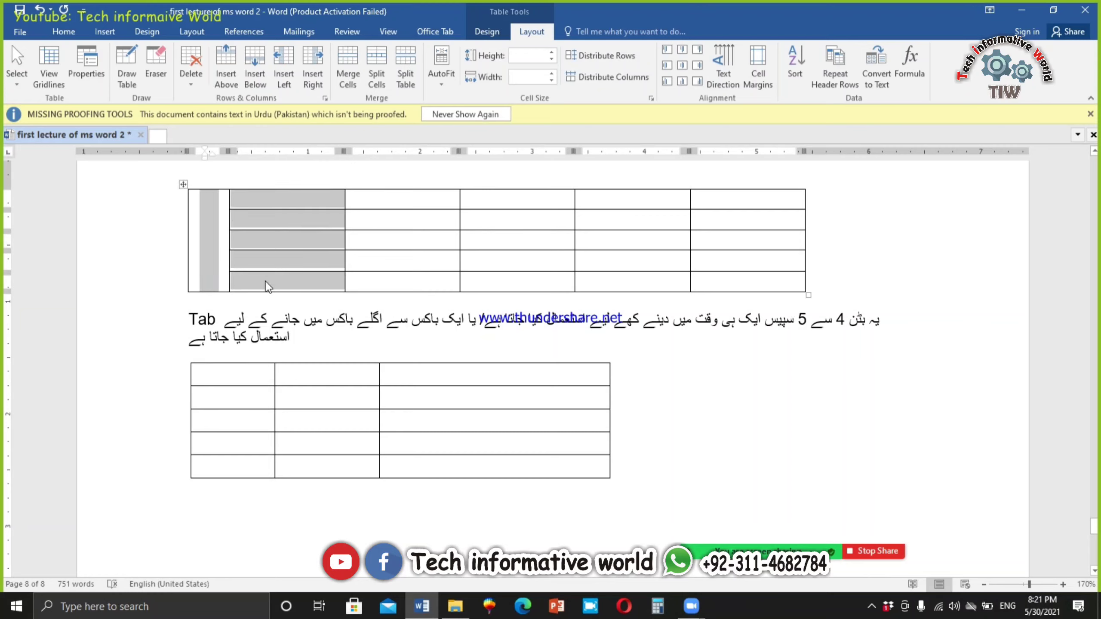
pyautogui.press('BackSpace')
pyautogui.hotkey('ctrl', 'z')
pyautogui.moveTo(214, 202); pyautogui.dragTo(266, 277)
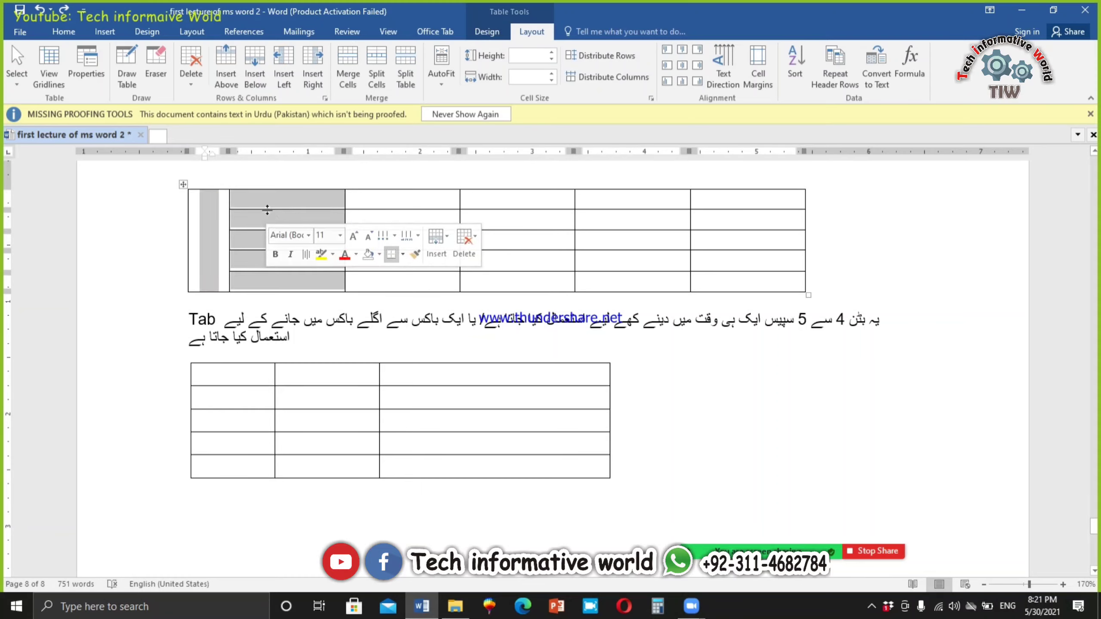
pyautogui.click(462, 244)
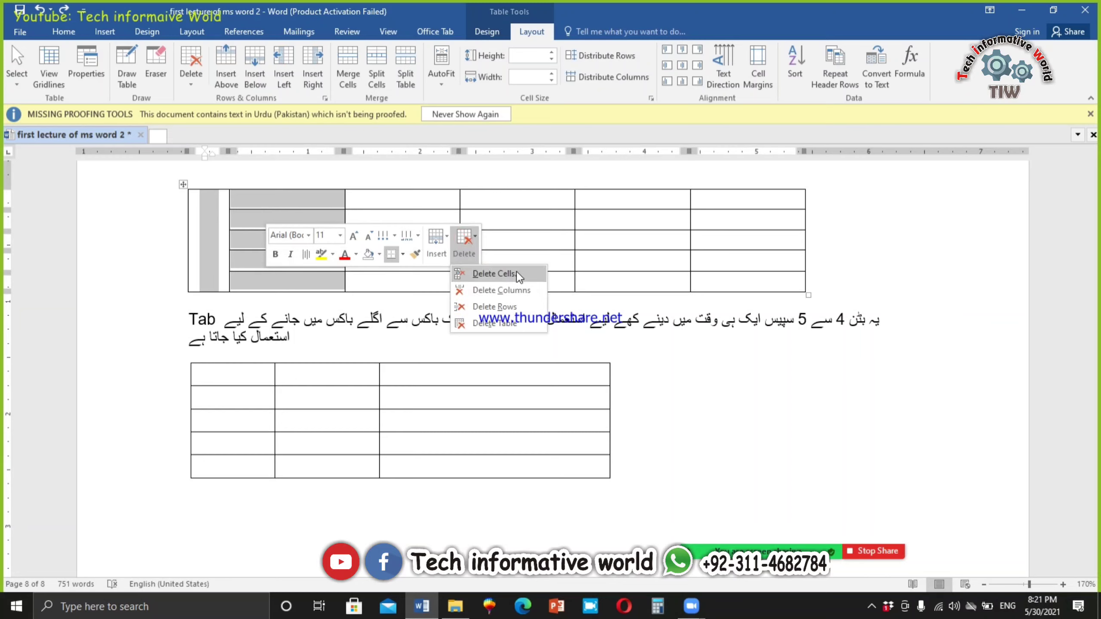
pyautogui.click(422, 214)
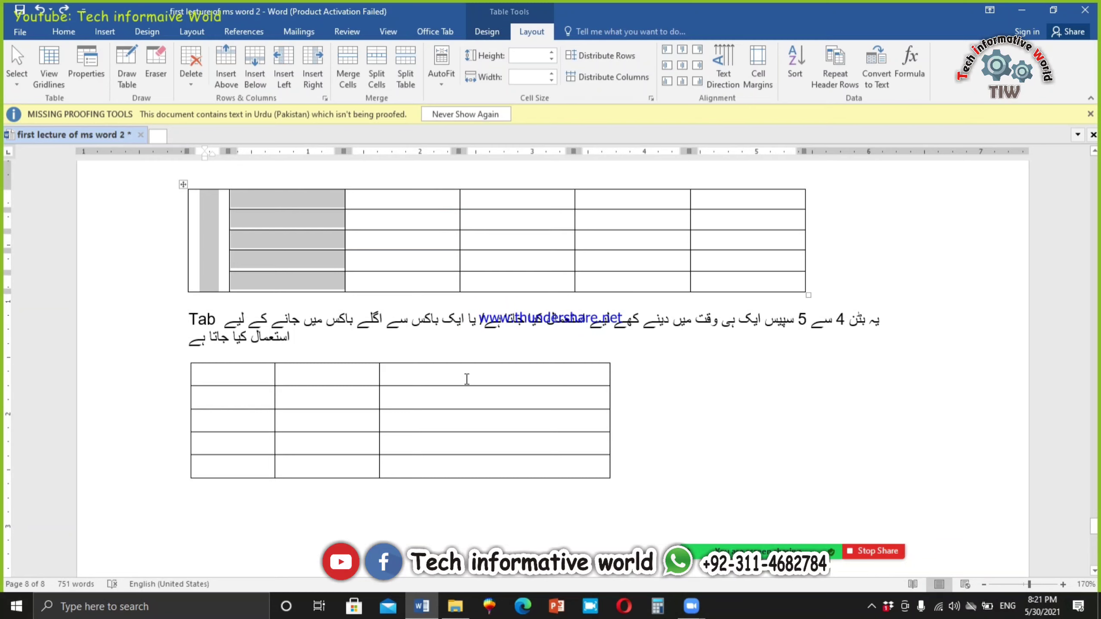
pyautogui.click(536, 511)
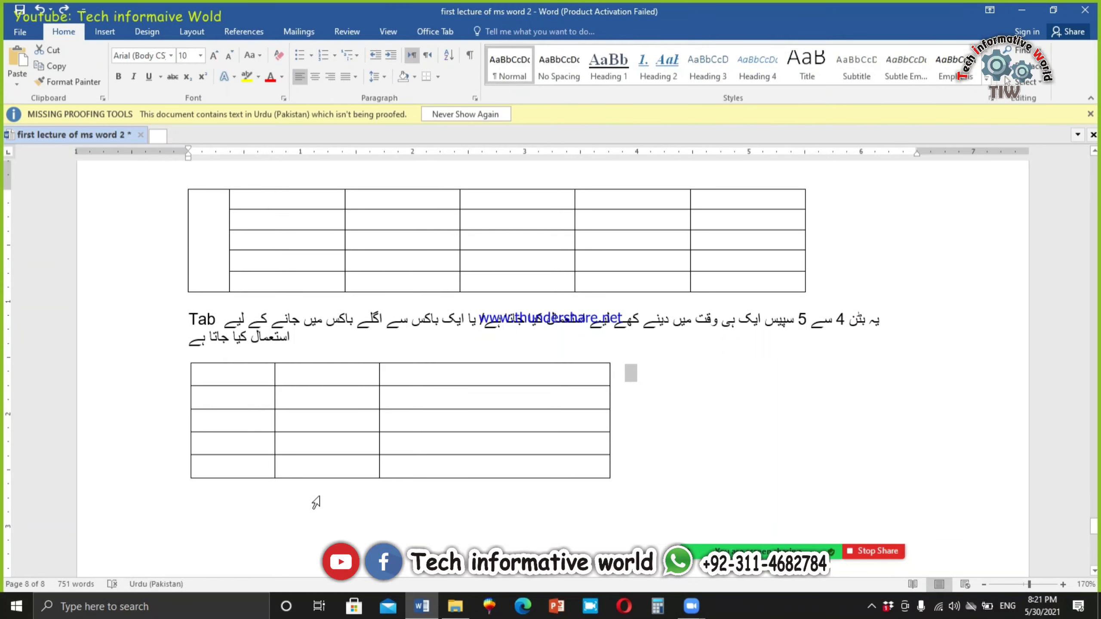
# Step: Write the note "Simple Press (Back Space Key)" just below and beside the lower table
pyautogui.doubleClick(367, 489)
pyautogui.write('S')
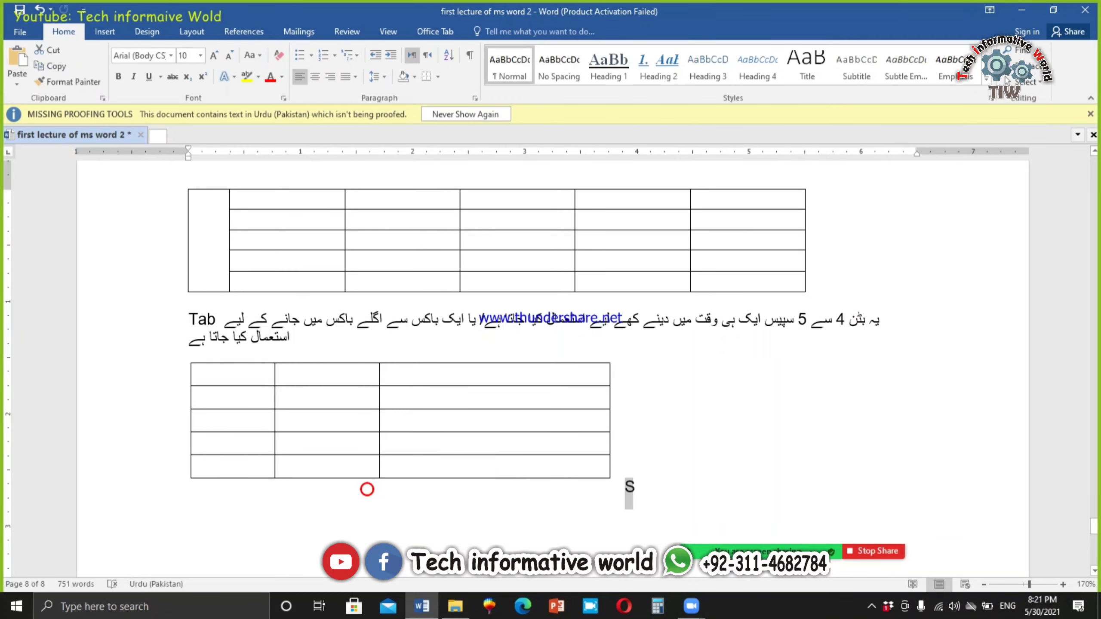
pyautogui.write('imple ')
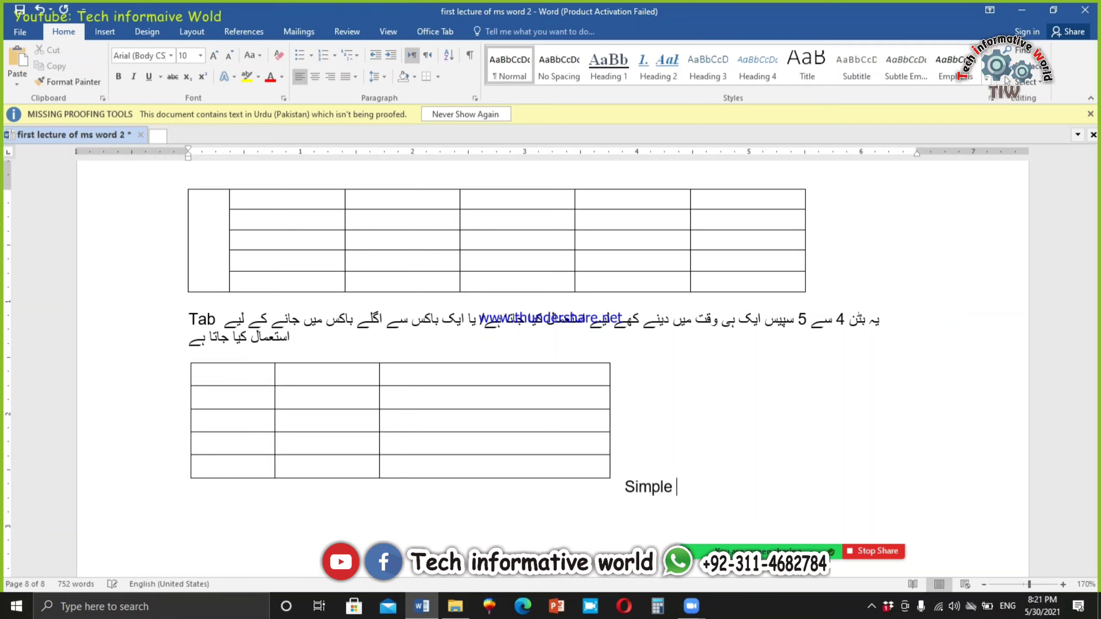
pyautogui.write('Press (Back')
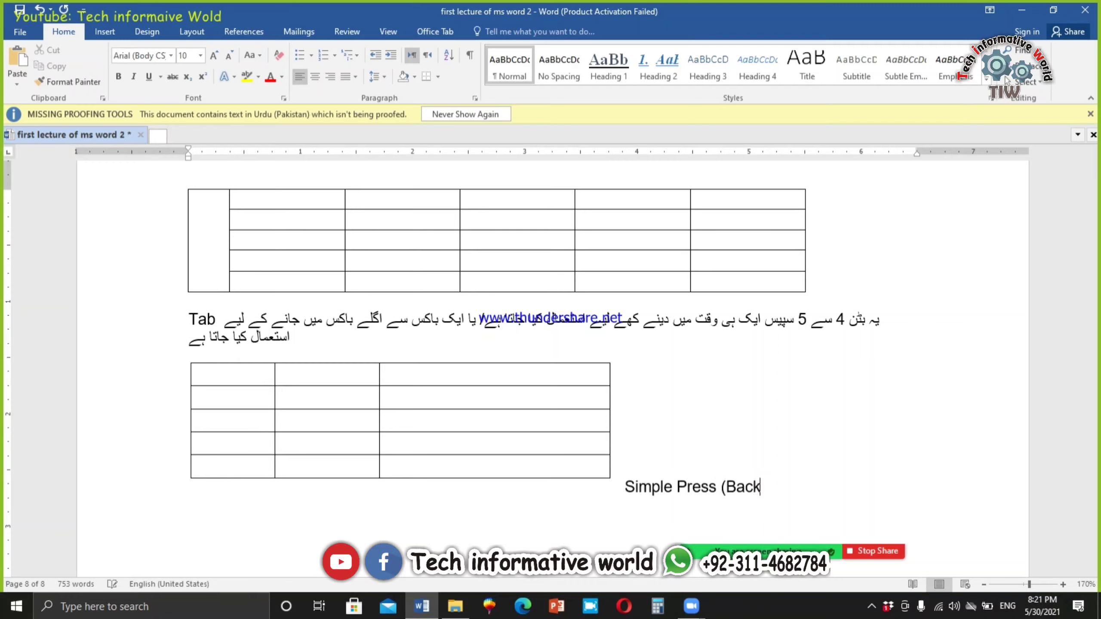
pyautogui.write(' Space Key')
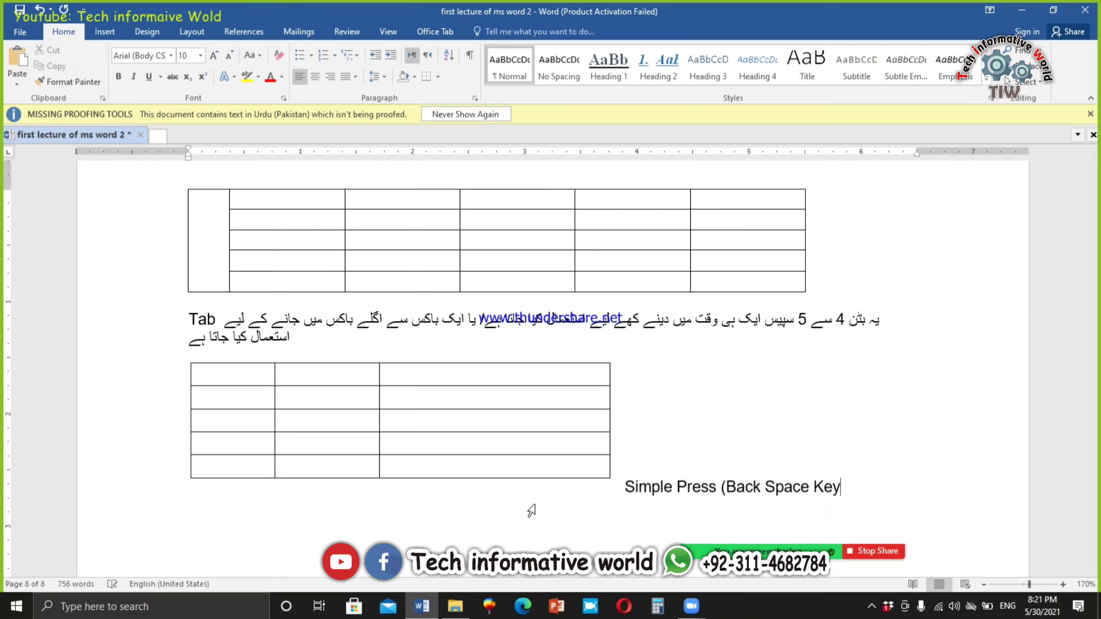
pyautogui.write('))')
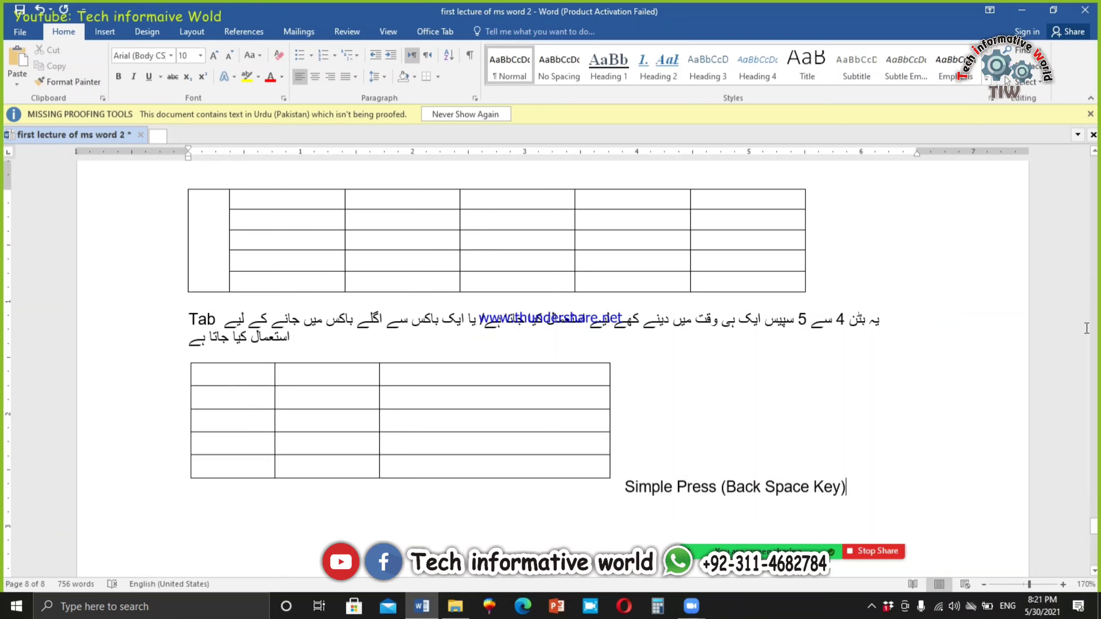
# Step: Delete the upper table's two emptied columns and the second row of what remains
pyautogui.moveTo(219, 202); pyautogui.dragTo(271, 279)
pyautogui.press('BackSpace')
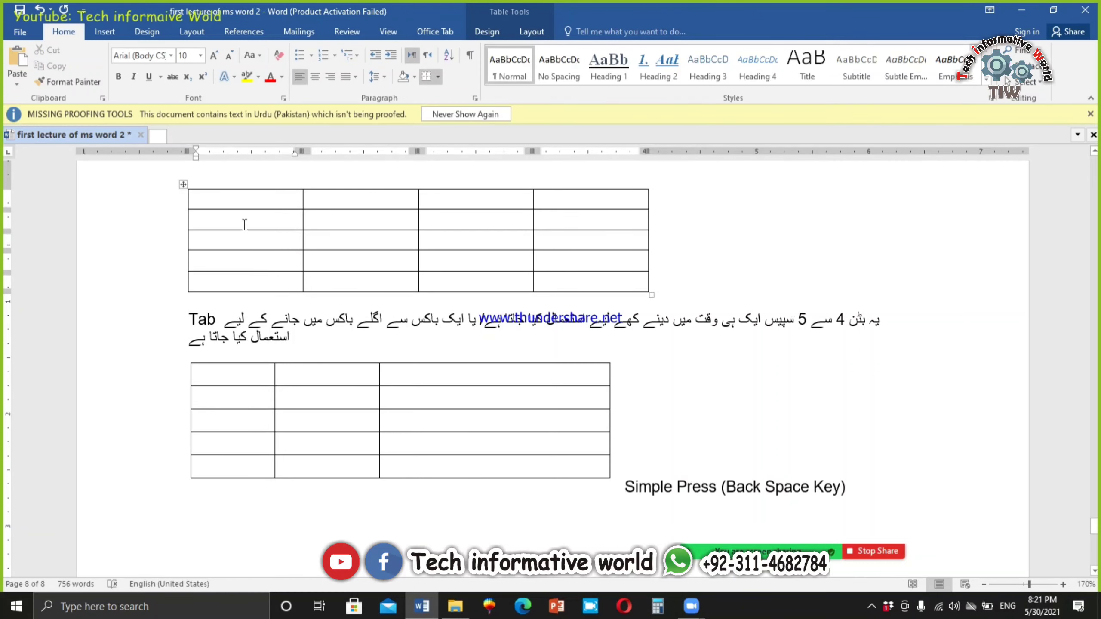
pyautogui.moveTo(253, 211); pyautogui.dragTo(623, 230)
pyautogui.press('BackSpace')
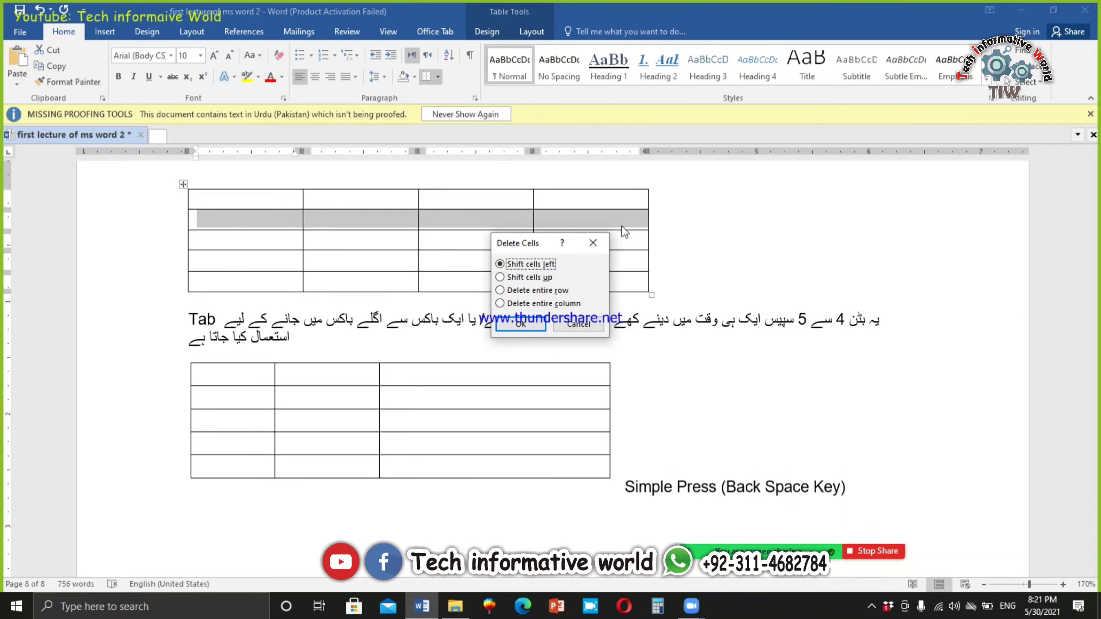
pyautogui.press('Return')
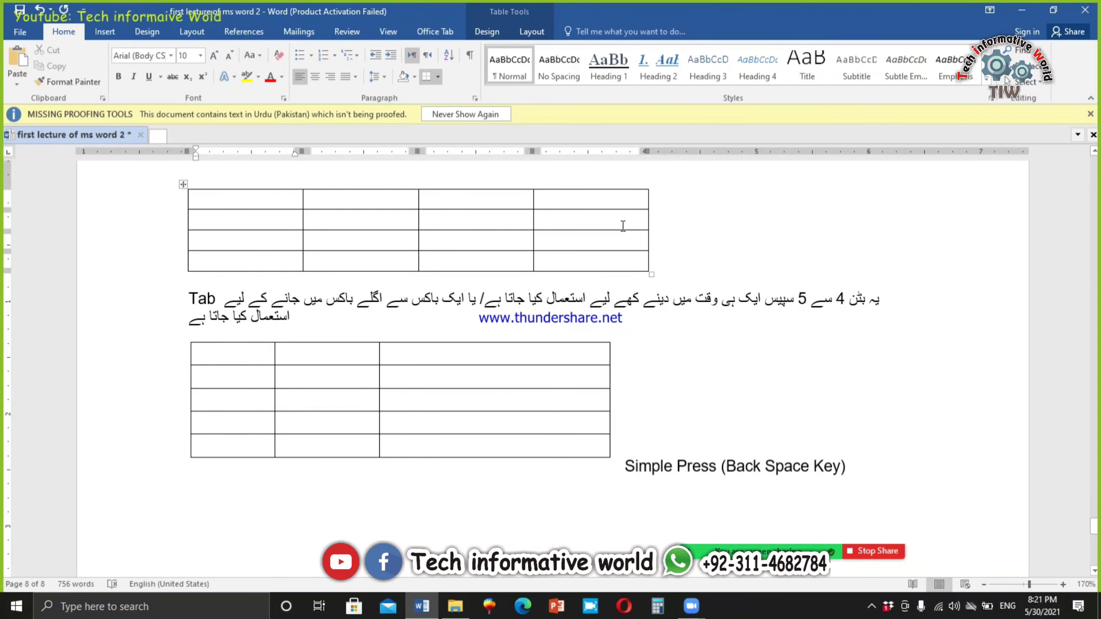
# Step: Examine the table insertion options, the built-in quick tables and the cover page gallery
pyautogui.click(105, 32)
pyautogui.click(100, 90)
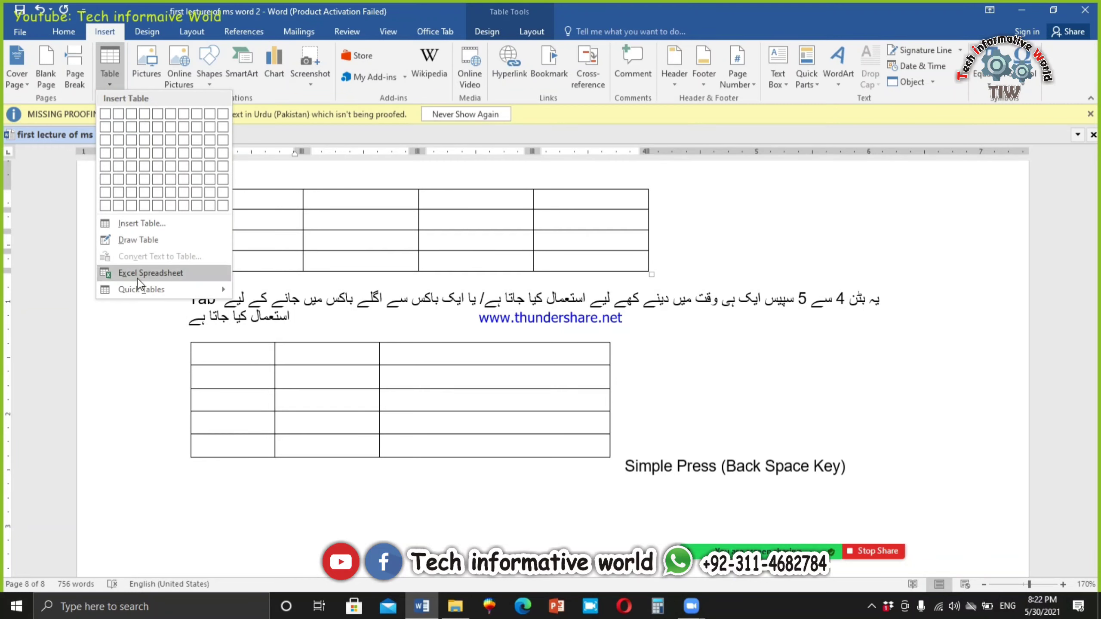
pyautogui.click(171, 271)
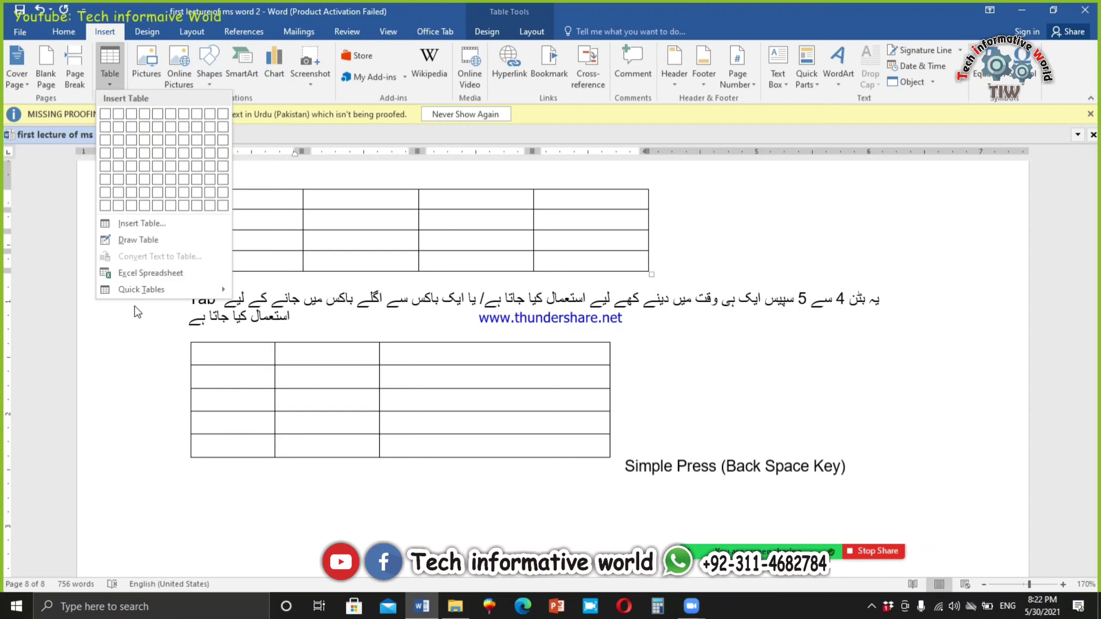
pyautogui.moveTo(151, 292)
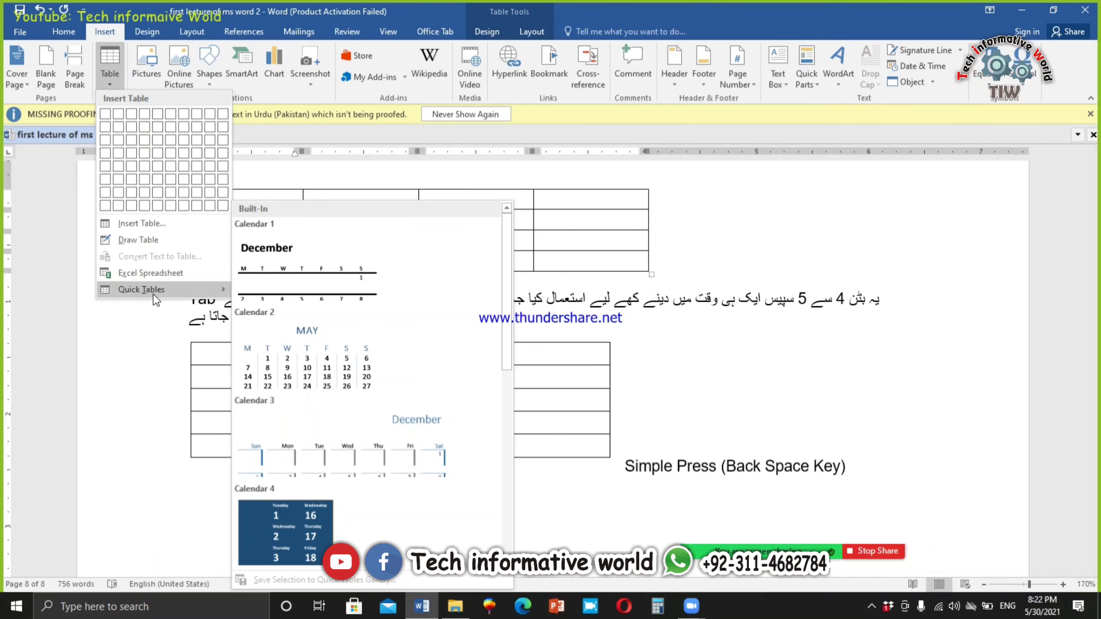
pyautogui.click(745, 481)
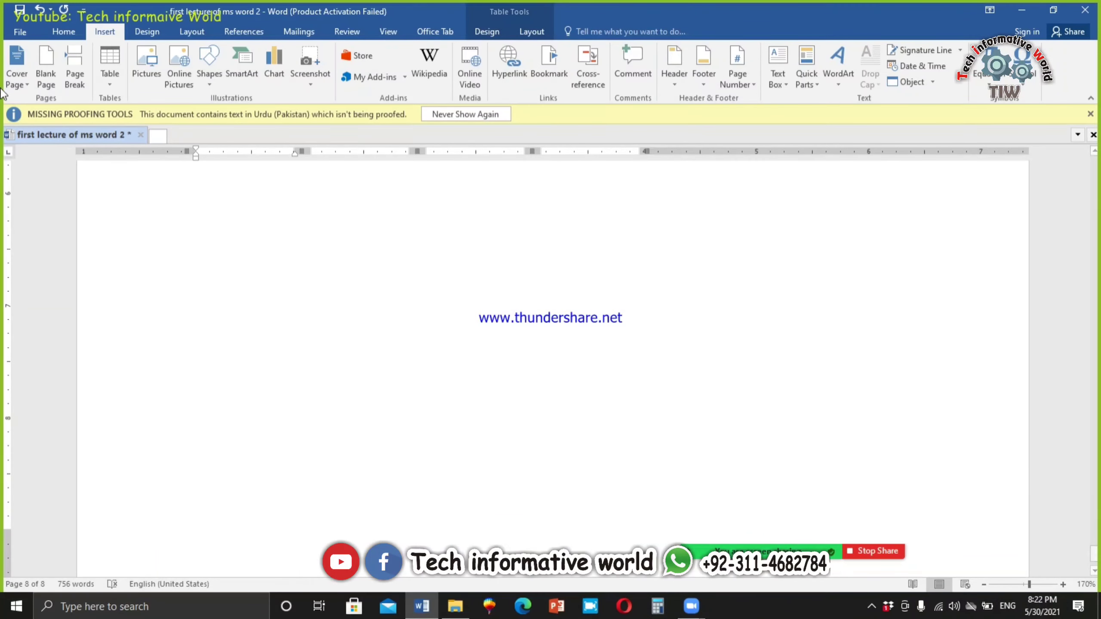
pyautogui.click(16, 85)
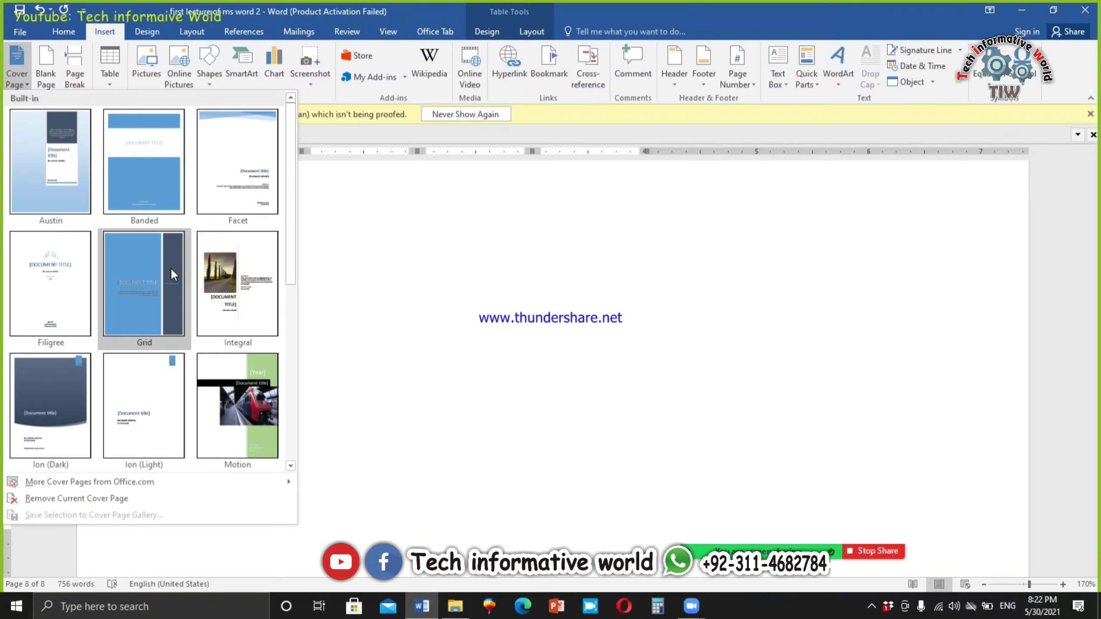
pyautogui.click(489, 312)
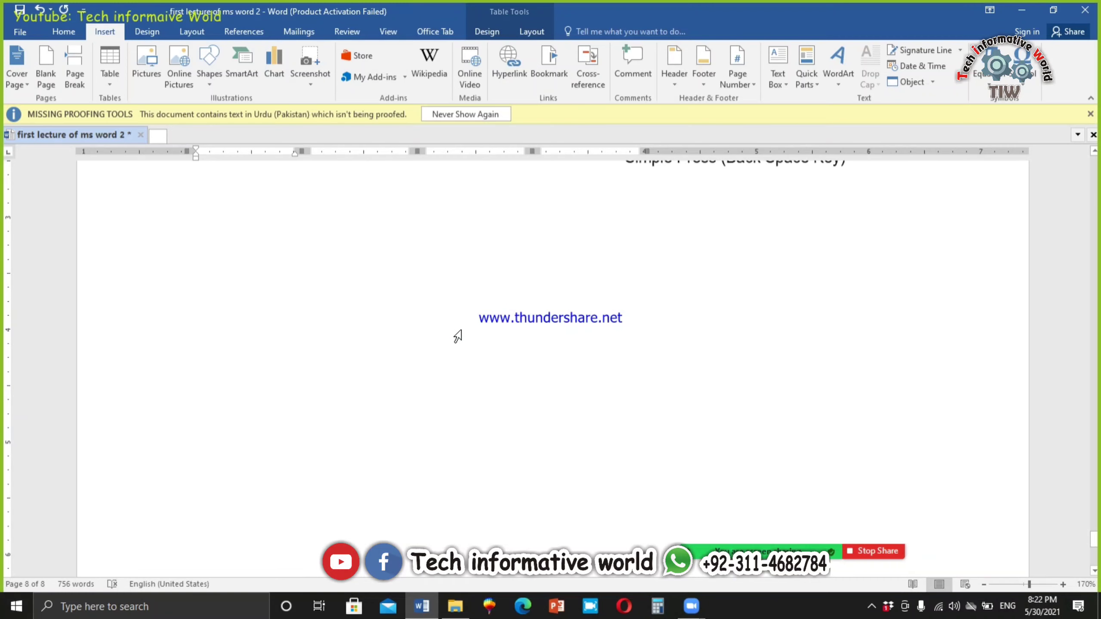
# Step: Zoom out to 110% and start a new blank page after the page with the tables
pyautogui.scroll(-5, 461, 330)
pyautogui.click(426, 337)
pyautogui.scroll(-1, 708, 427)
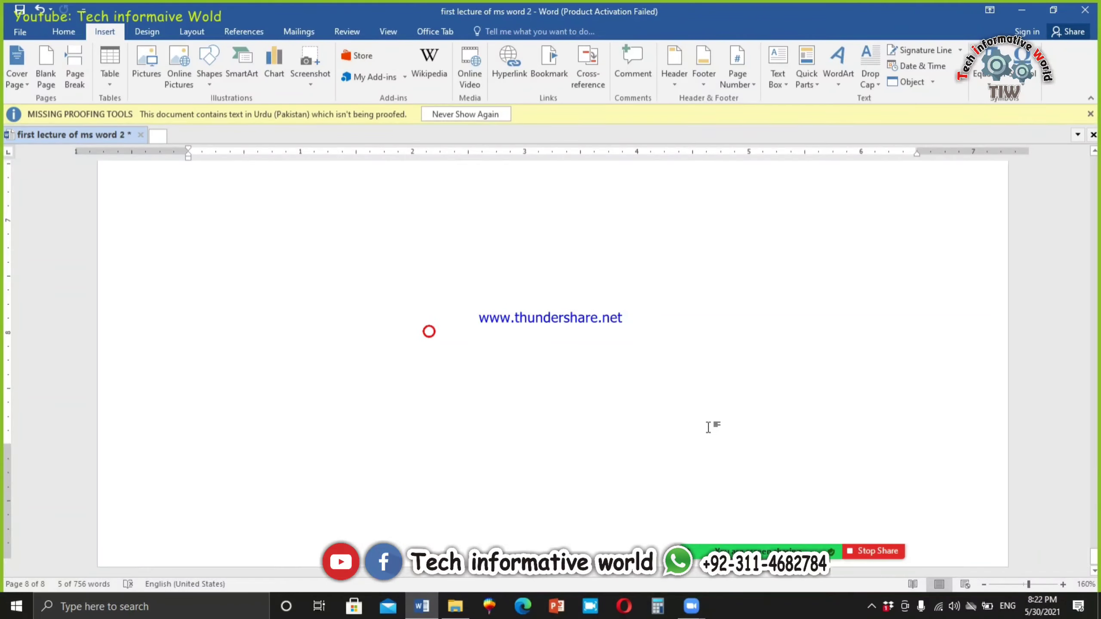
pyautogui.scroll(-5, 709, 427)
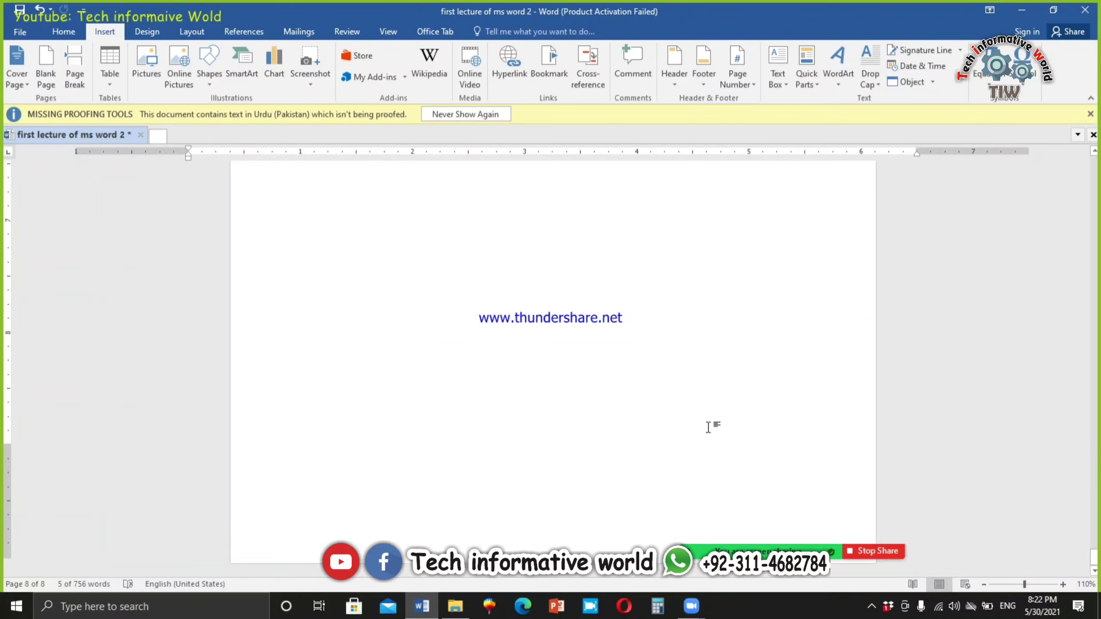
pyautogui.click(742, 522)
pyautogui.scroll(5, 772, 508)
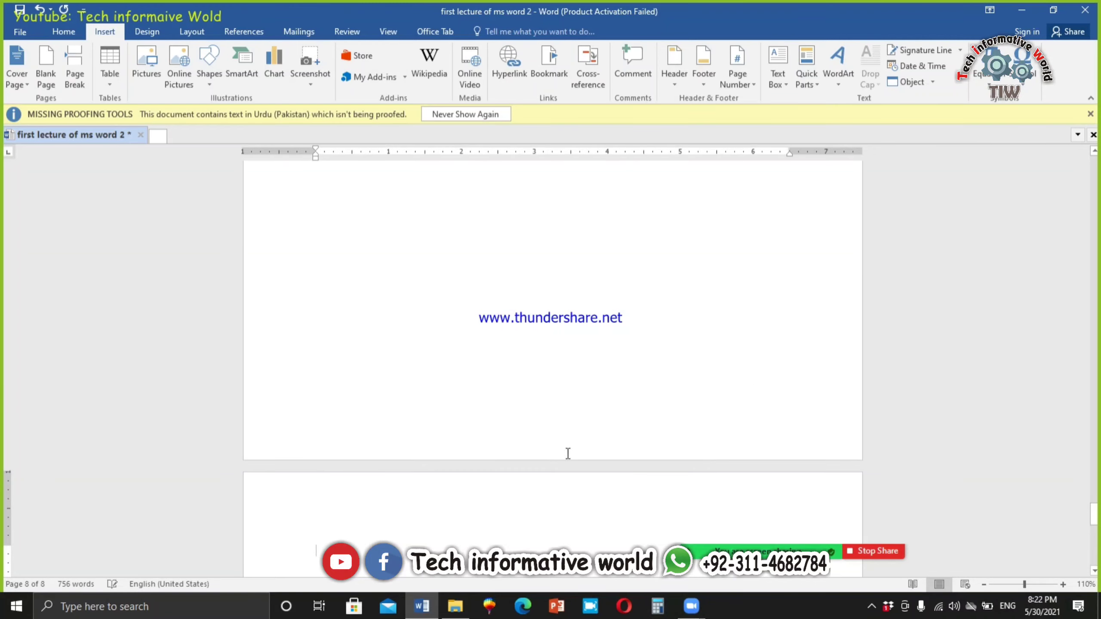
pyautogui.scroll(-3, 382, 504)
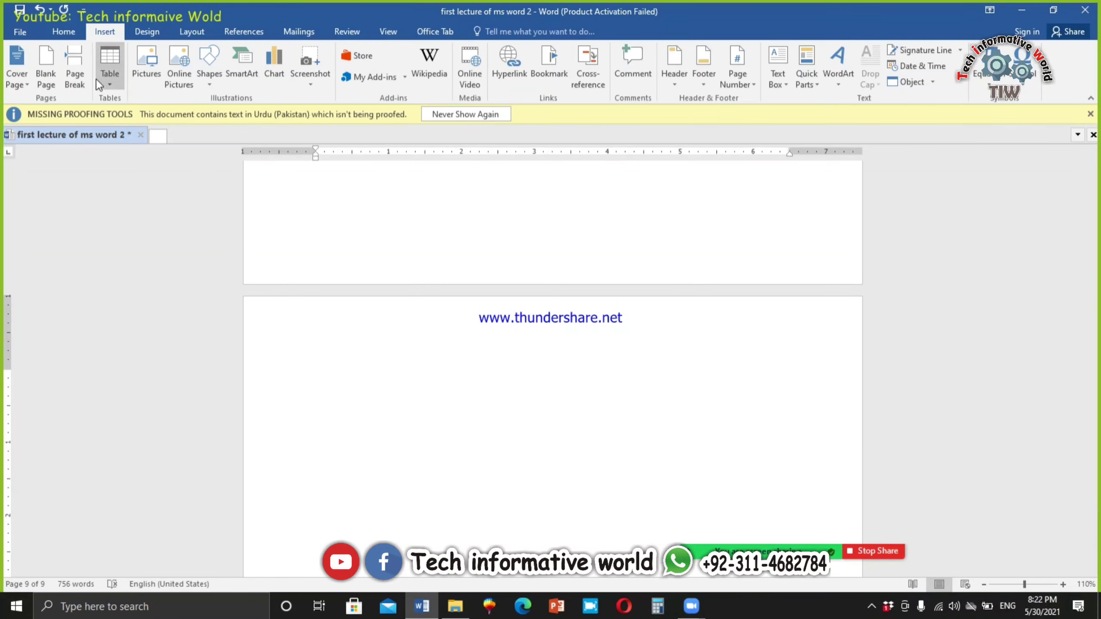
# Step: Insert the Calendar 1 quick table on the new page and enlarge it to about the full text width
pyautogui.click(112, 89)
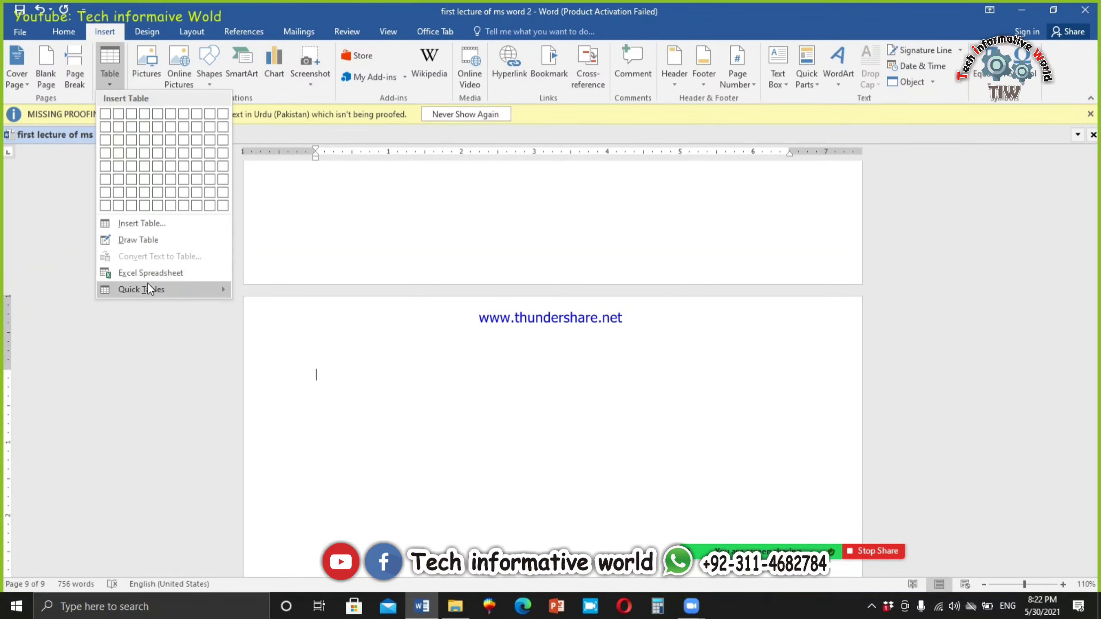
pyautogui.moveTo(156, 292)
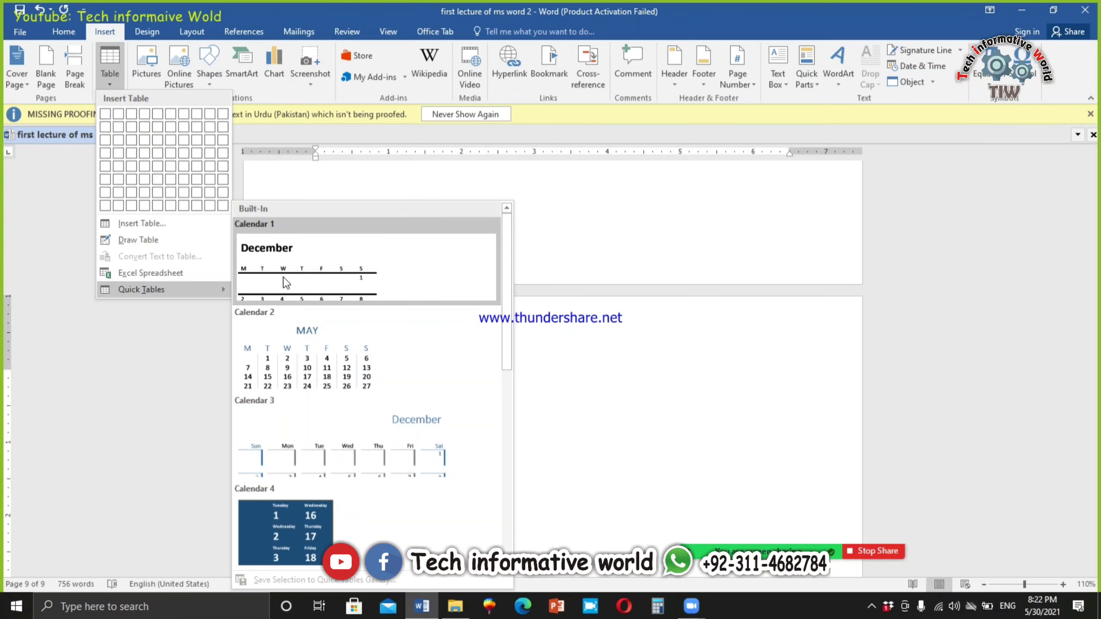
pyautogui.click(295, 277)
pyautogui.scroll(-5, 457, 373)
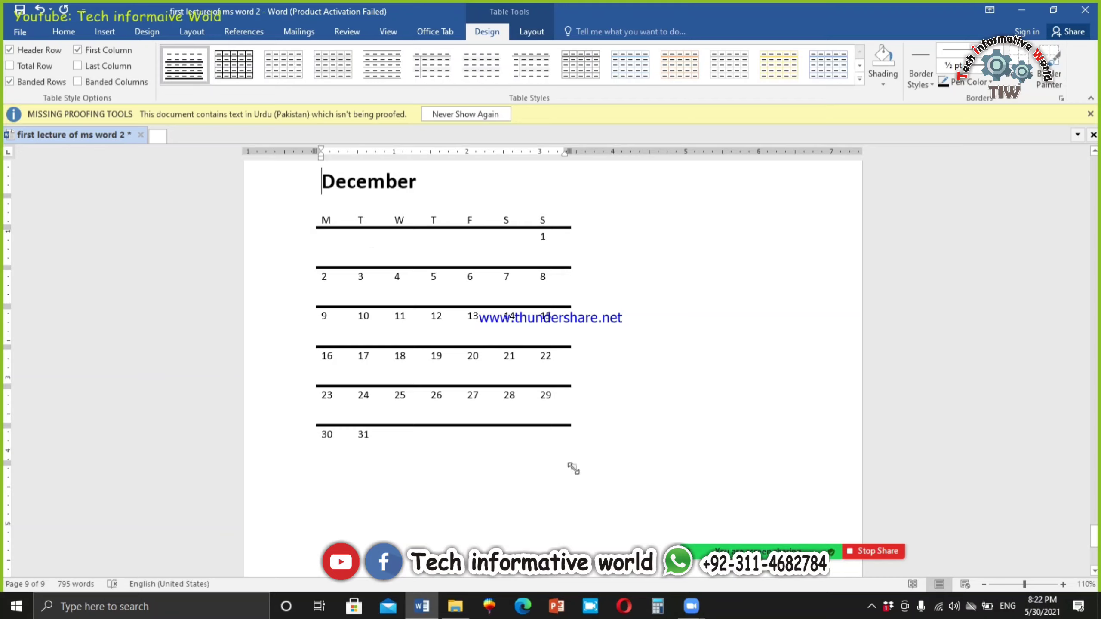
pyautogui.moveTo(573, 467); pyautogui.dragTo(774, 489)
pyautogui.scroll(1, 389, 347)
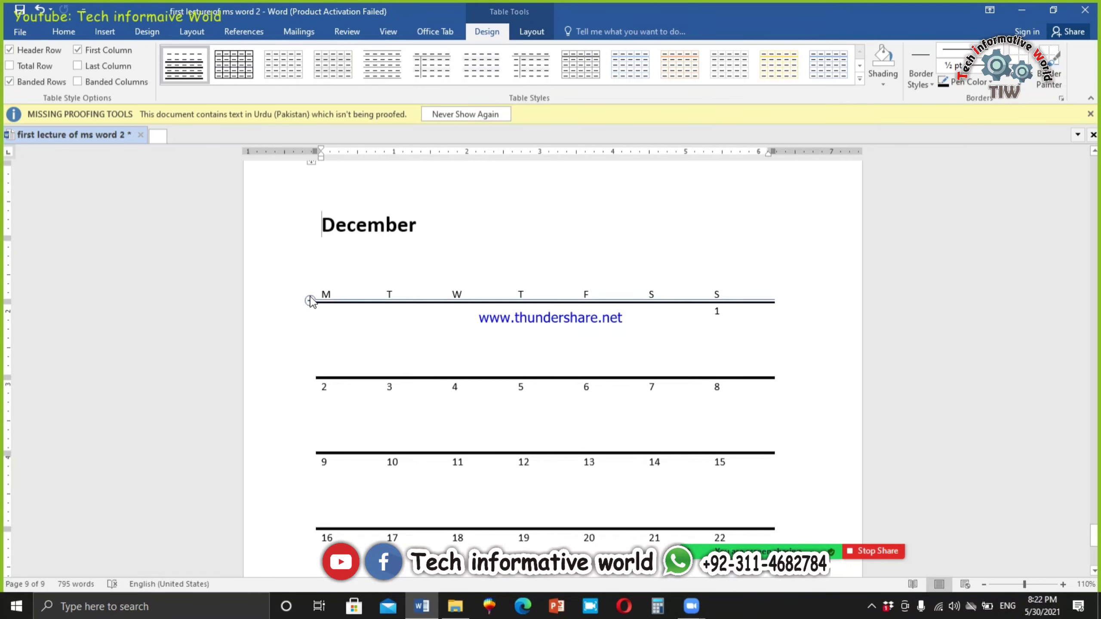
# Step: Set the calendar's date rows to font size 20 and center the dates horizontally and vertically in their cells
pyautogui.click(330, 294)
pyautogui.moveTo(343, 310)
pyautogui.mouseDown()
pyautogui.moveTo(781, 430)
pyautogui.moveTo(732, 560)
pyautogui.moveTo(716, 408)
pyautogui.mouseUp()
pyautogui.moveTo(711, 463); pyautogui.dragTo(720, 496)
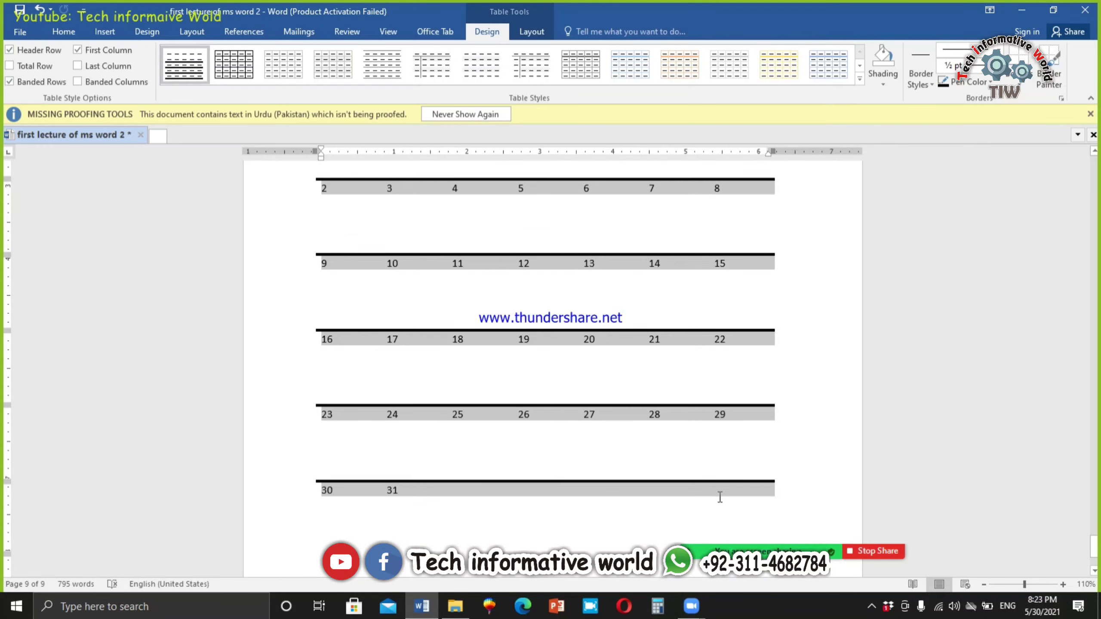
pyautogui.click(69, 32)
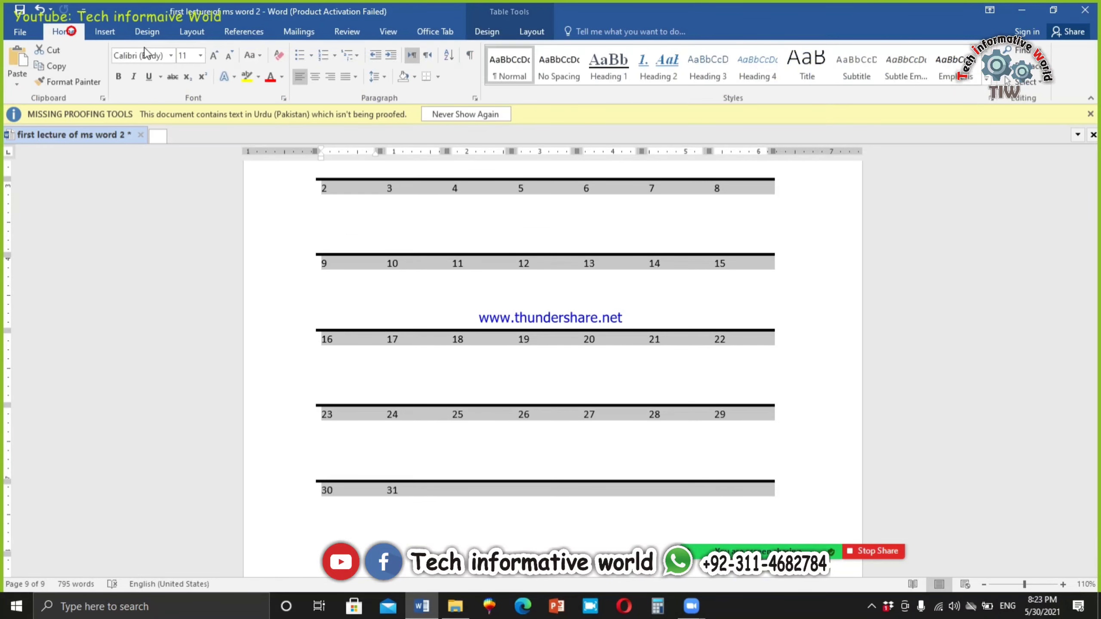
pyautogui.click(215, 56)
pyautogui.click(214, 55)
pyautogui.click(214, 55)
pyautogui.click(215, 55)
pyautogui.click(215, 55)
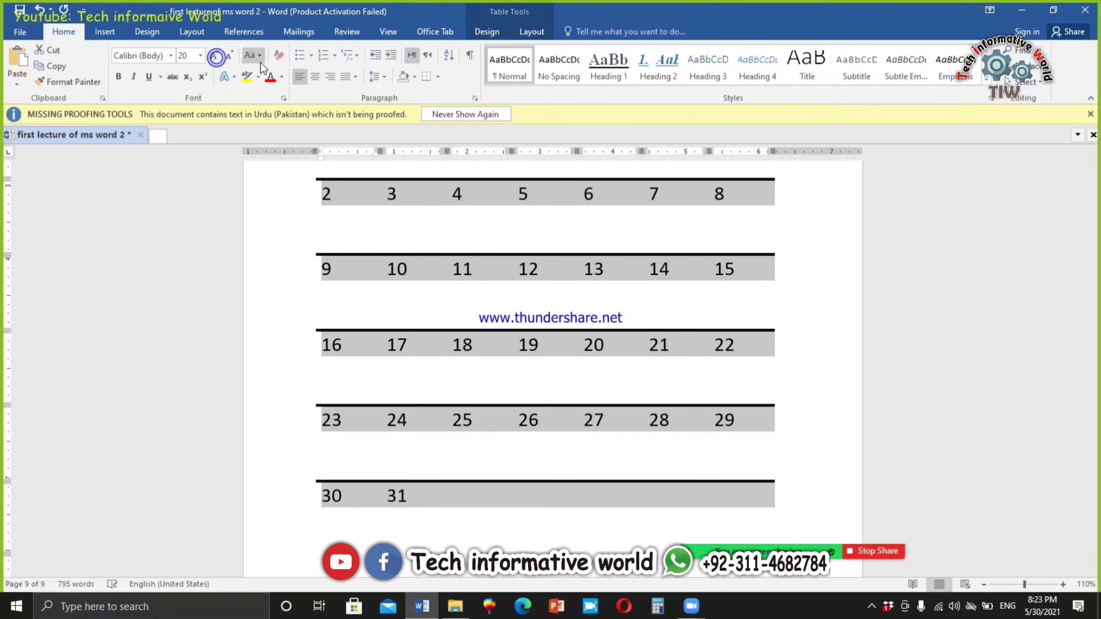
pyautogui.click(532, 33)
pyautogui.click(682, 66)
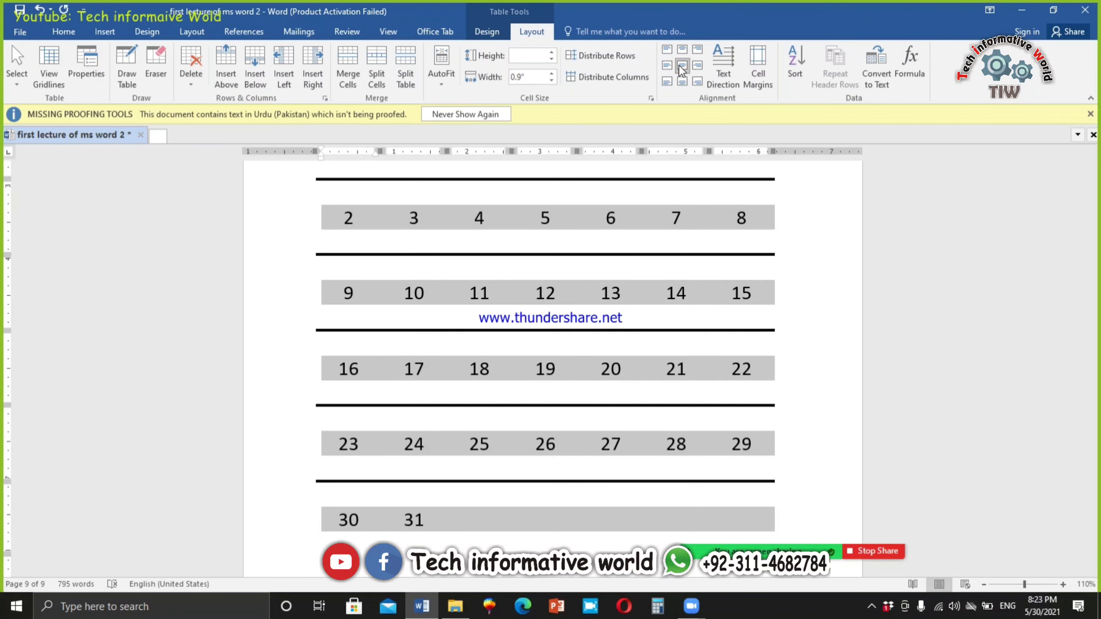
# Step: Look through the available fonts for the calendar and select its date rows below the weekday headings
pyautogui.scroll(5, 555, 269)
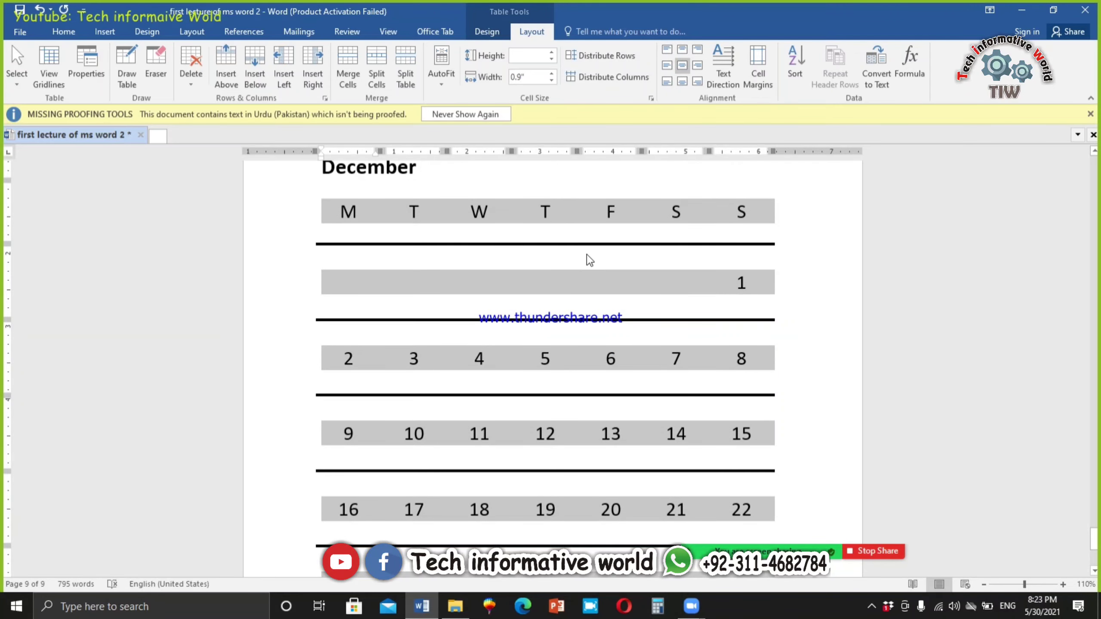
pyautogui.click(80, 33)
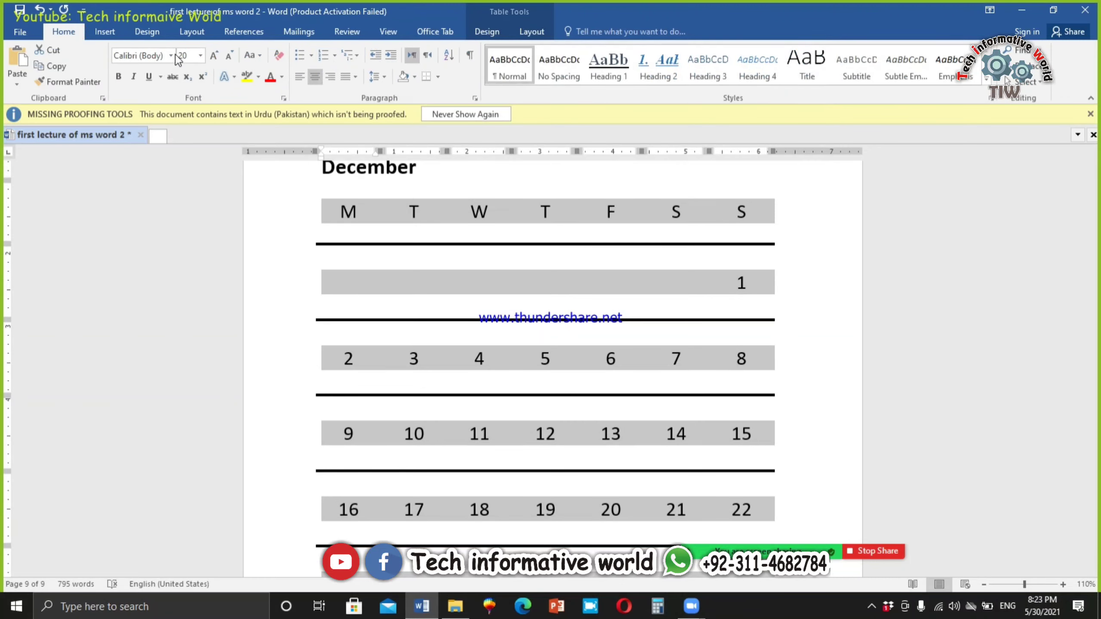
pyautogui.click(171, 55)
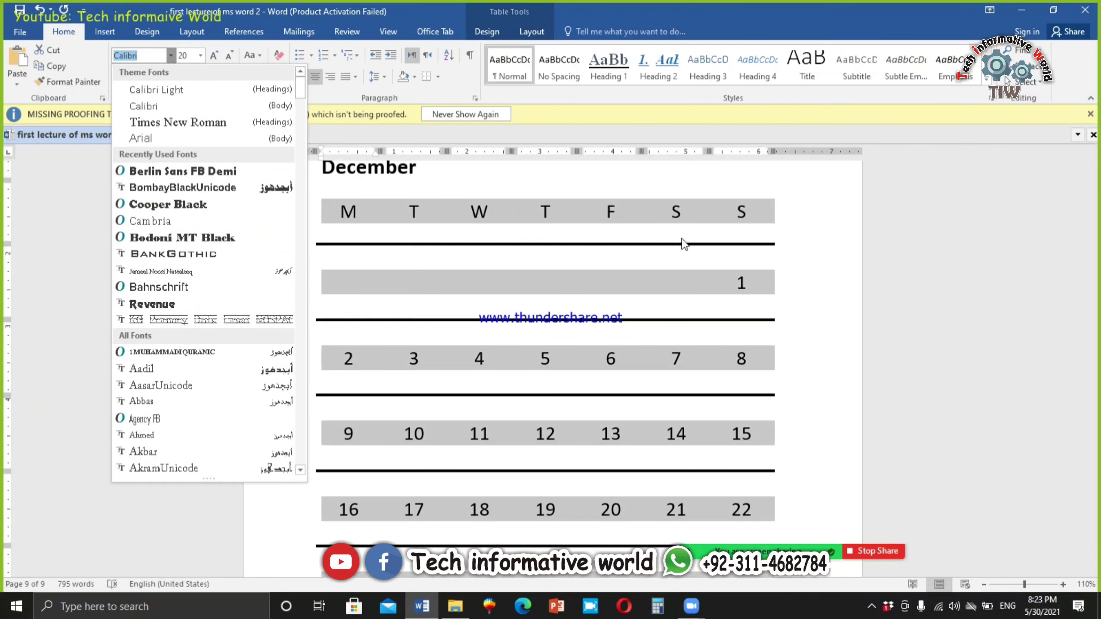
pyautogui.click(848, 262)
pyautogui.scroll(3, 577, 332)
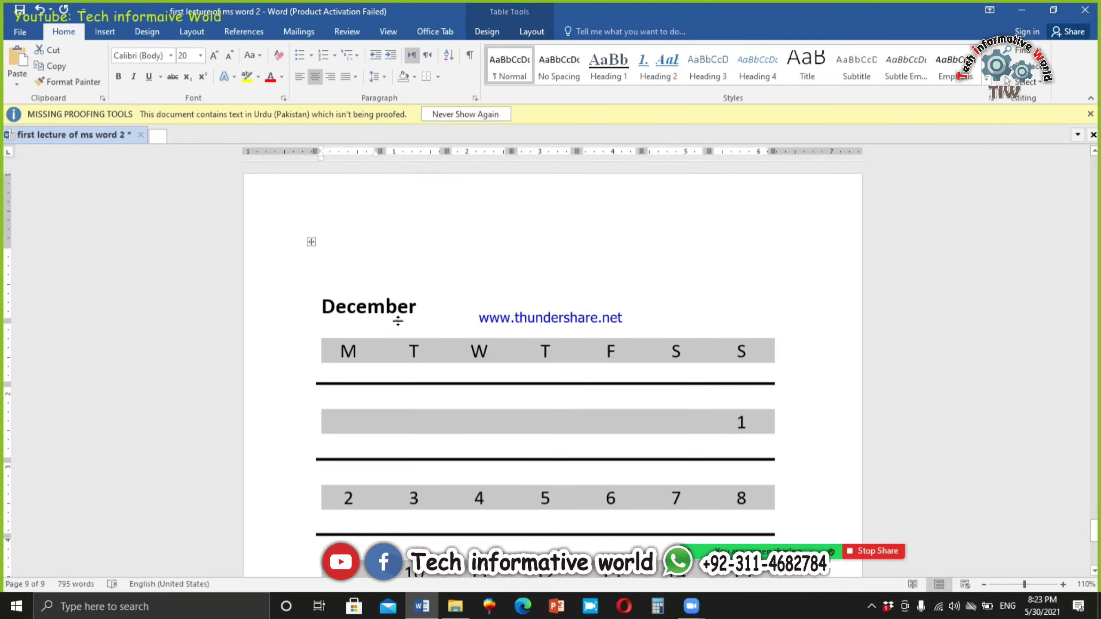
pyautogui.scroll(-1, 397, 321)
pyautogui.scroll(-3, 761, 298)
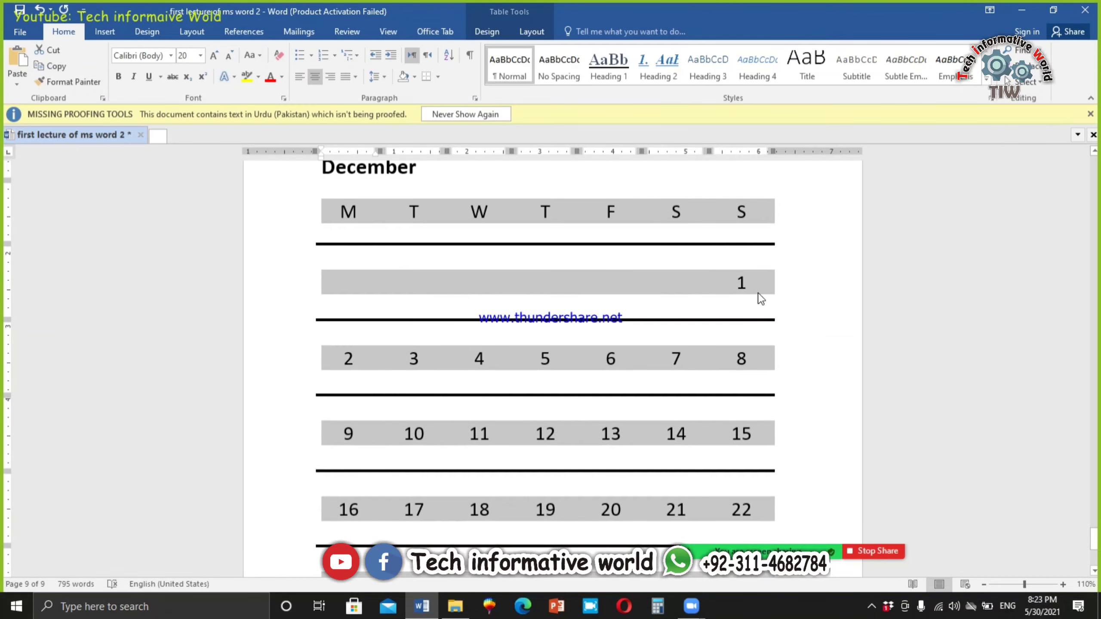
pyautogui.click(751, 296)
pyautogui.moveTo(744, 290); pyautogui.dragTo(390, 523)
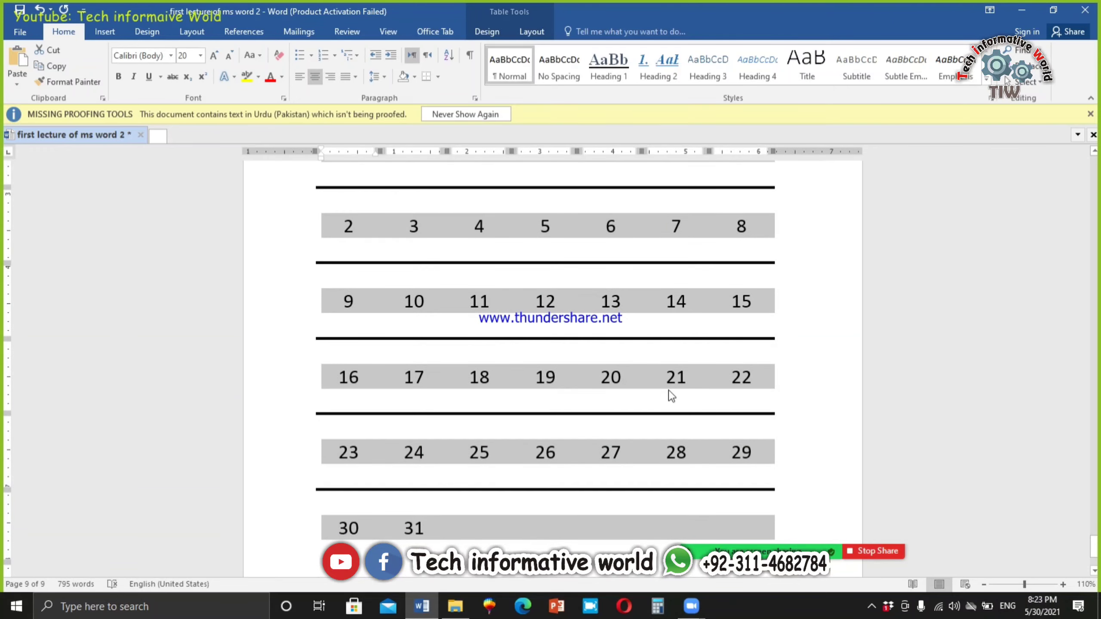
pyautogui.scroll(4, 484, 337)
pyautogui.scroll(2, 397, 246)
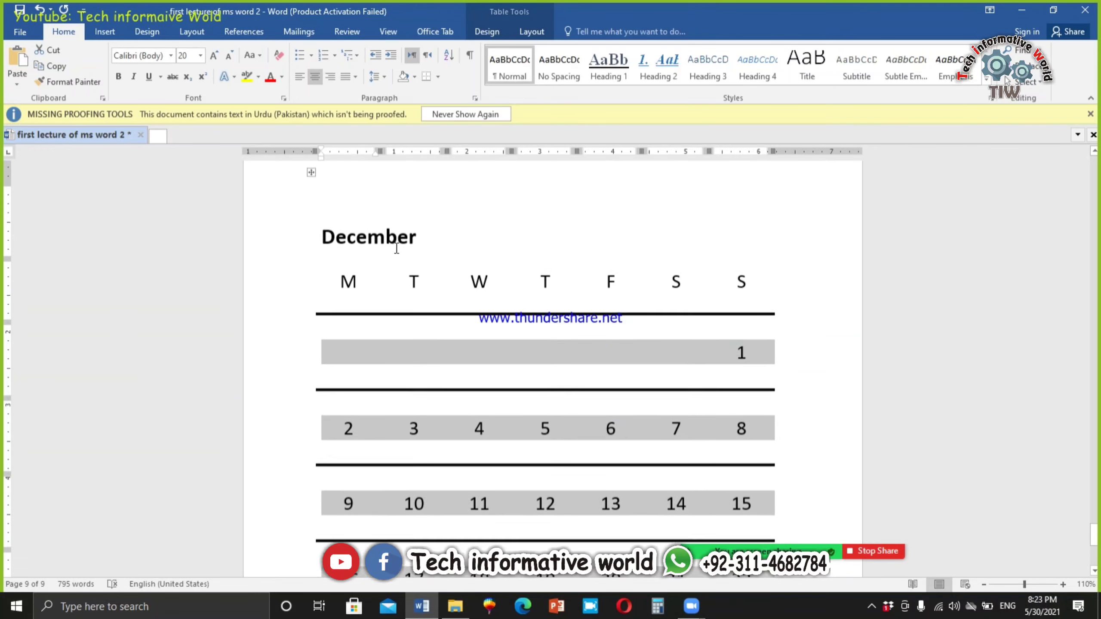
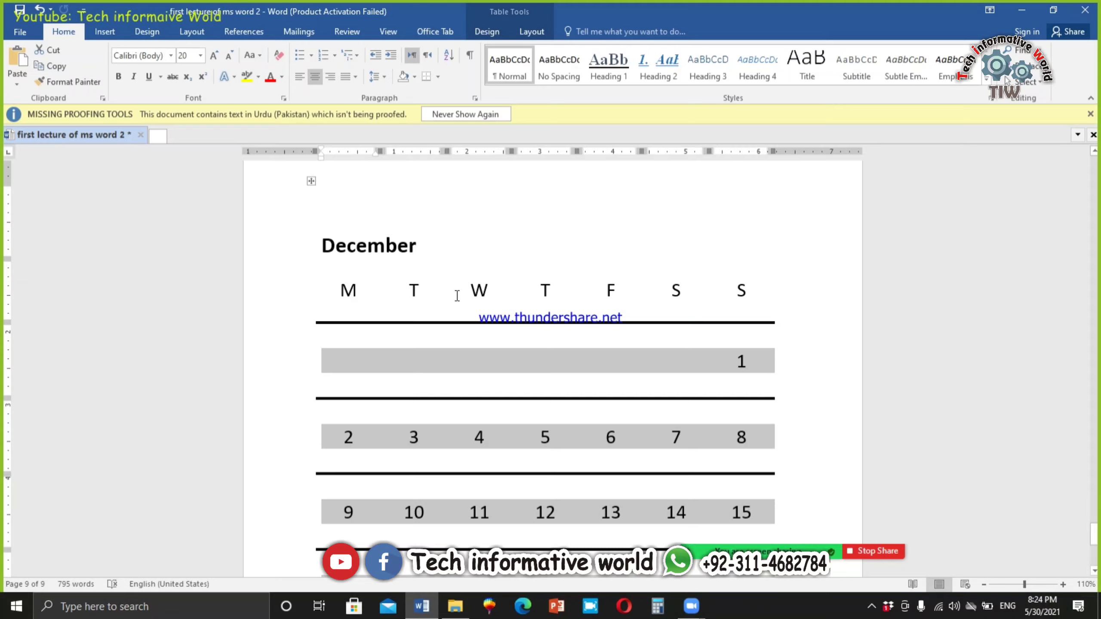
# Step: Bring up June 2021 in the Windows taskbar calendar and compare it with the calendar table in the document
pyautogui.click(1051, 613)
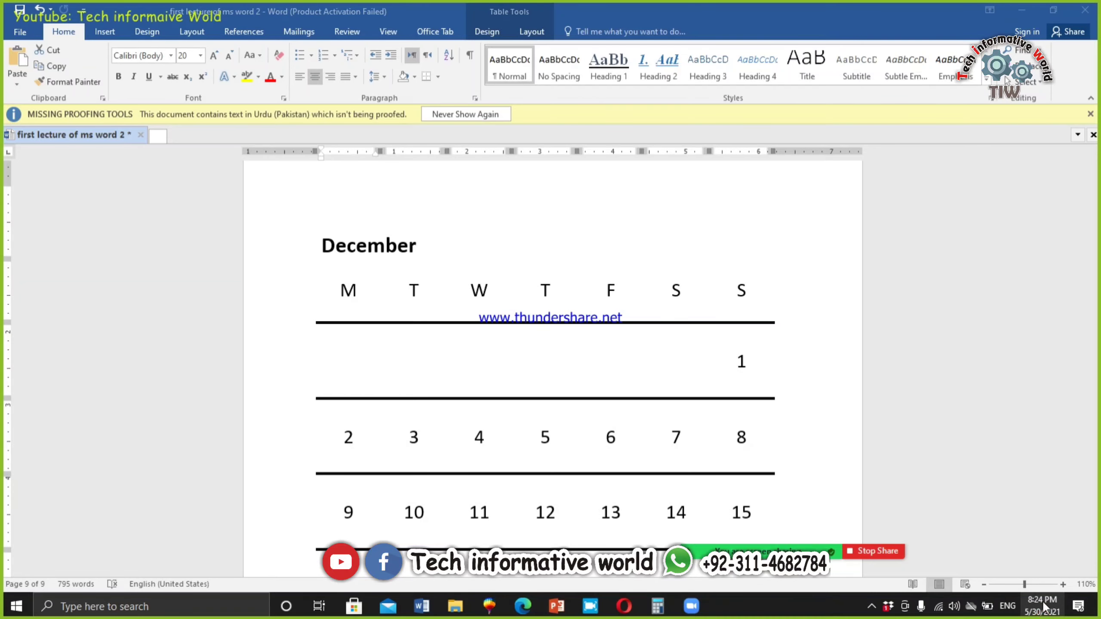
pyautogui.click(1044, 604)
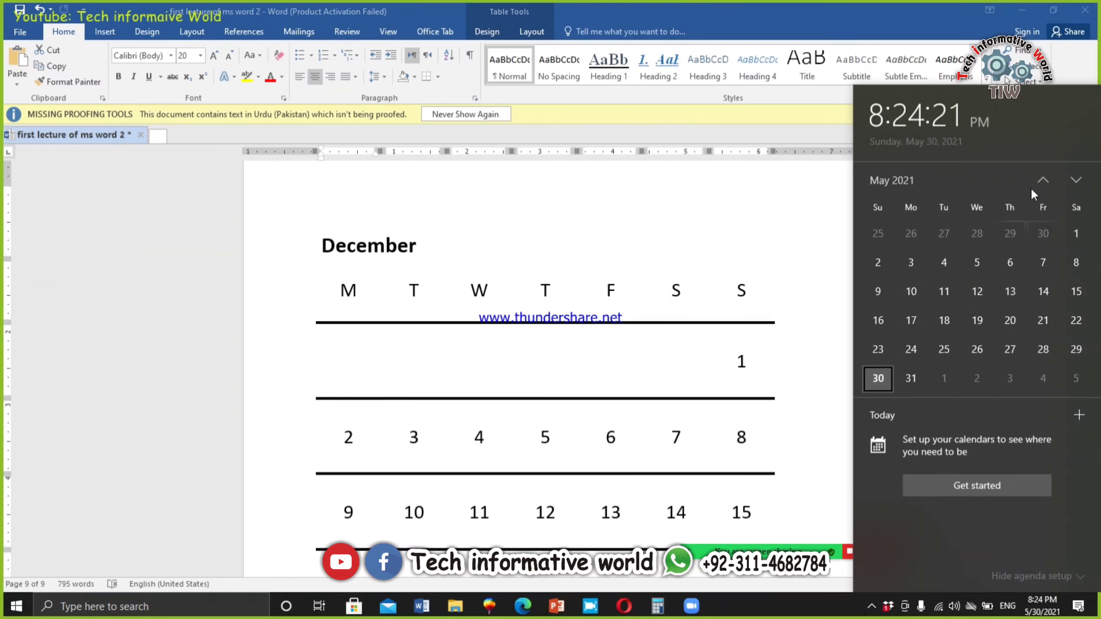
pyautogui.click(1074, 181)
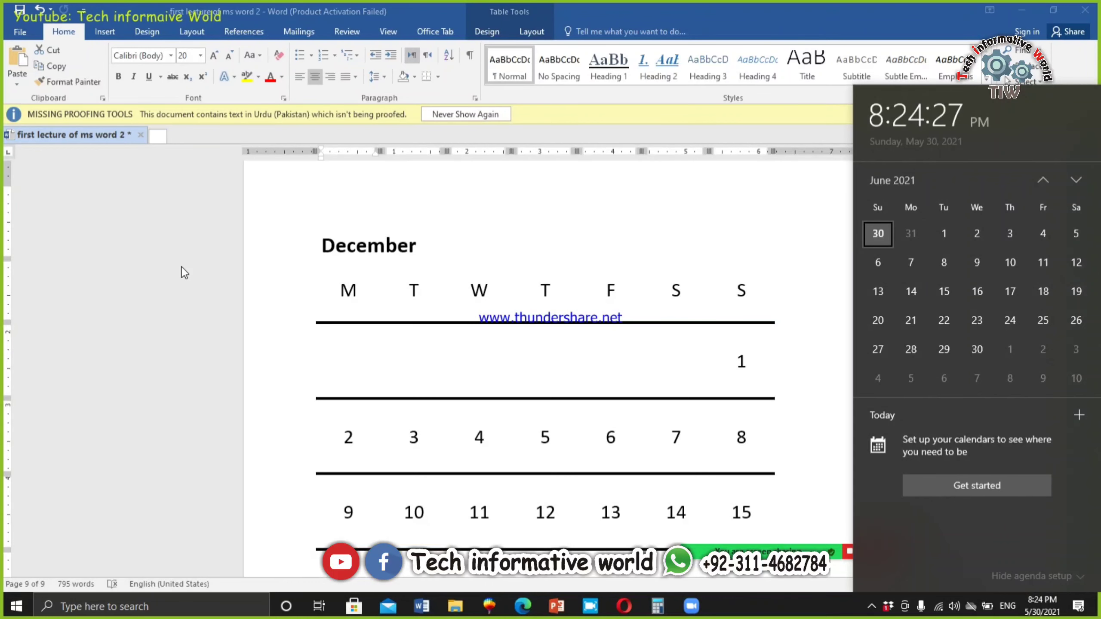
pyautogui.click(311, 181)
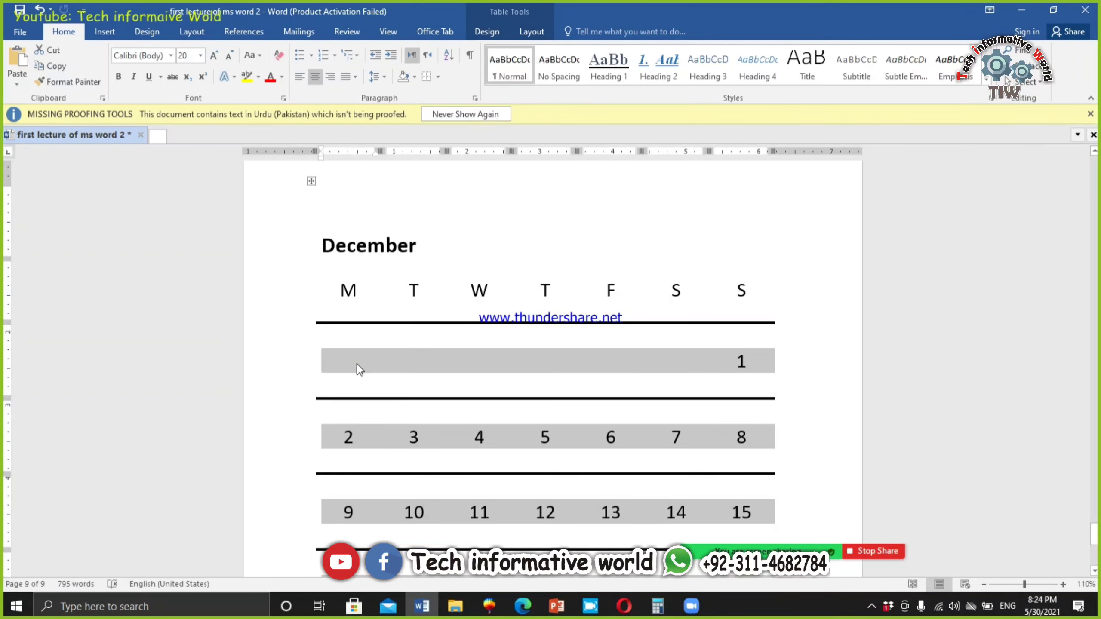
pyautogui.click(356, 365)
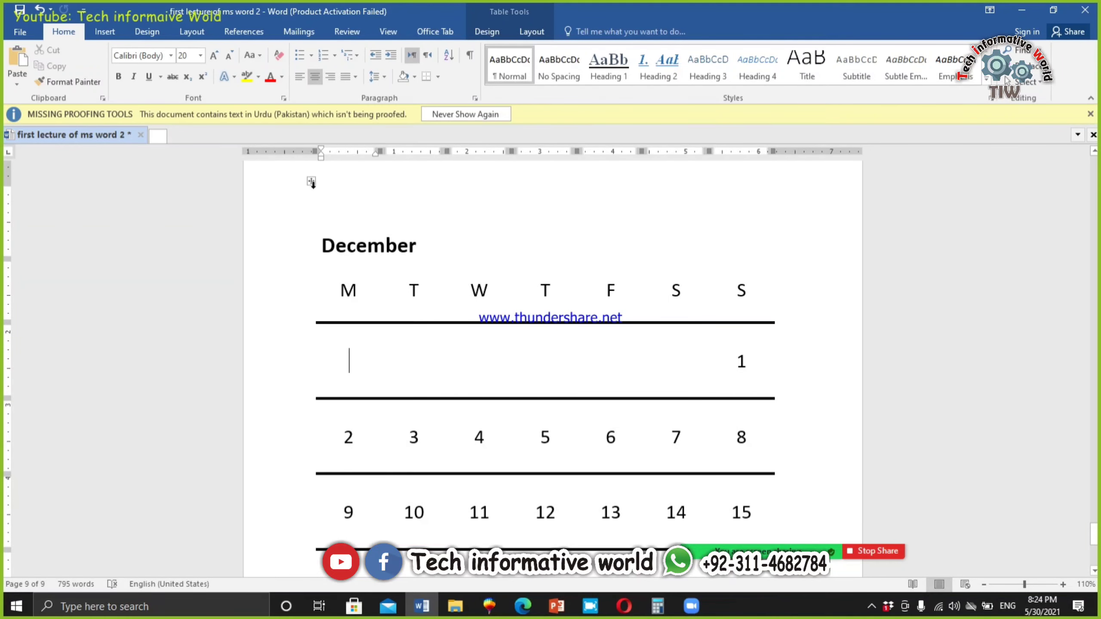
pyautogui.scroll(-2, 448, 298)
pyautogui.scroll(-3, 447, 299)
pyautogui.scroll(1, 676, 267)
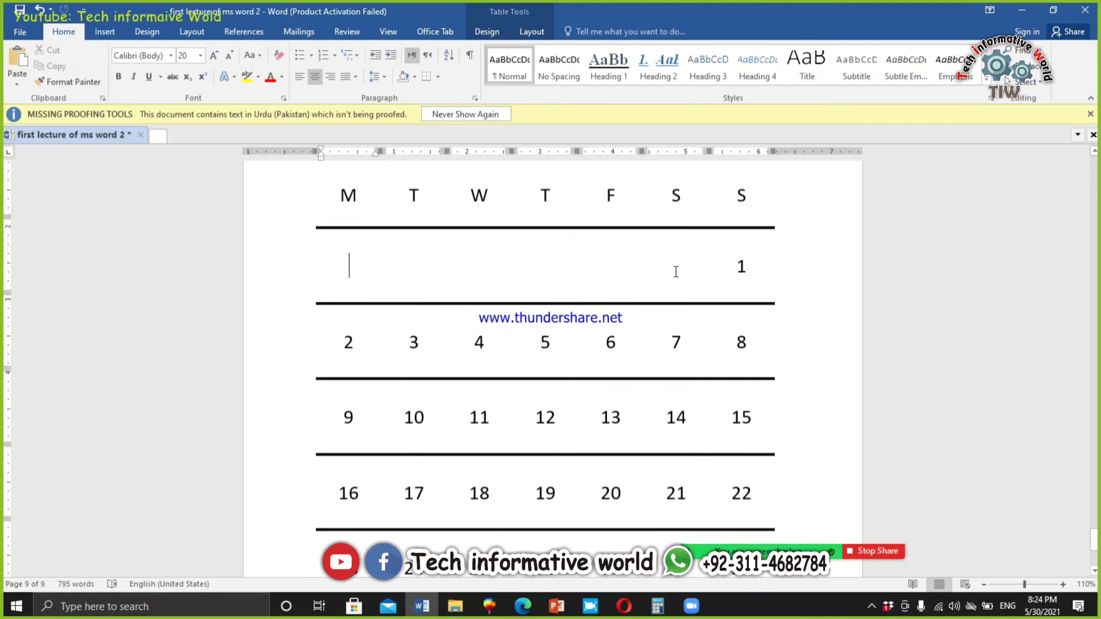
pyautogui.scroll(5, 293, 250)
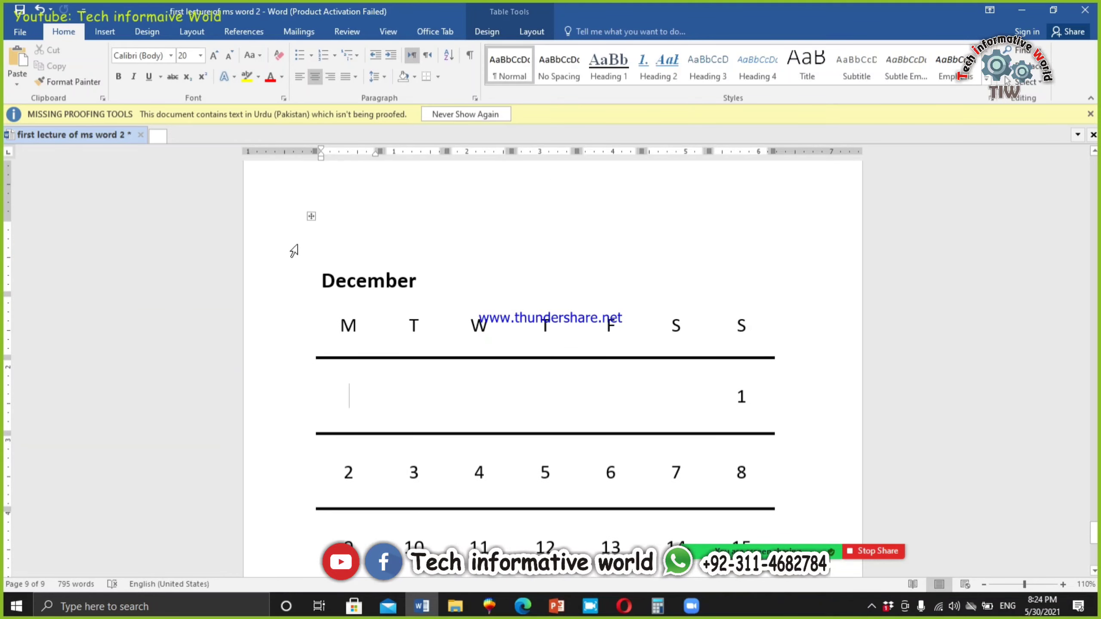
# Step: Select the whole calendar table and preview table styles on it, including Grid Table 1 Light - Accent 2
pyautogui.click(311, 215)
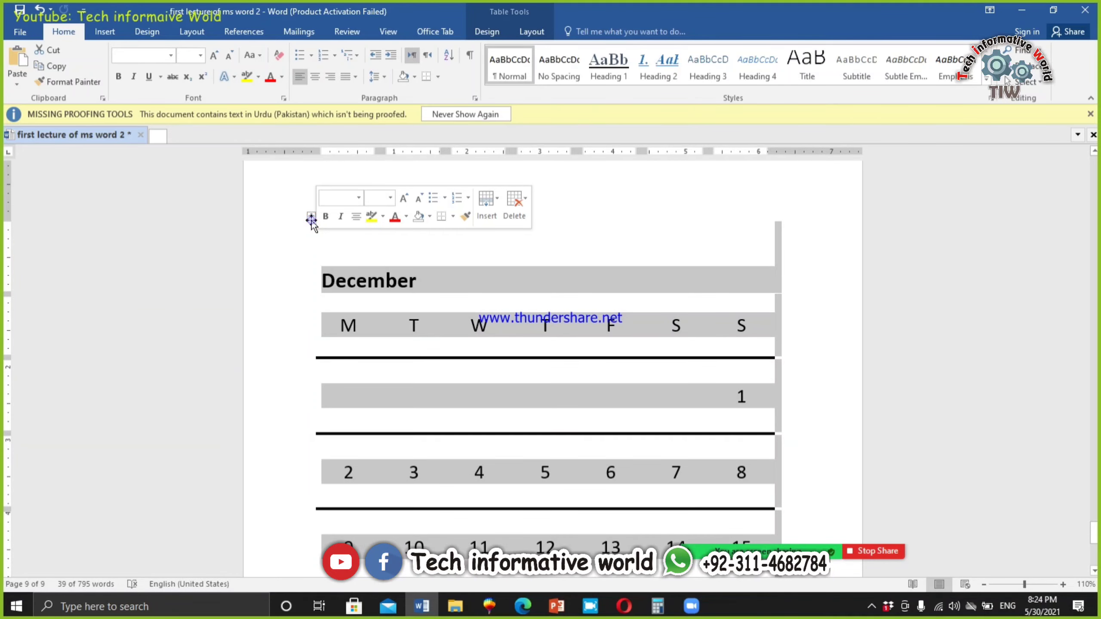
pyautogui.doubleClick(311, 220)
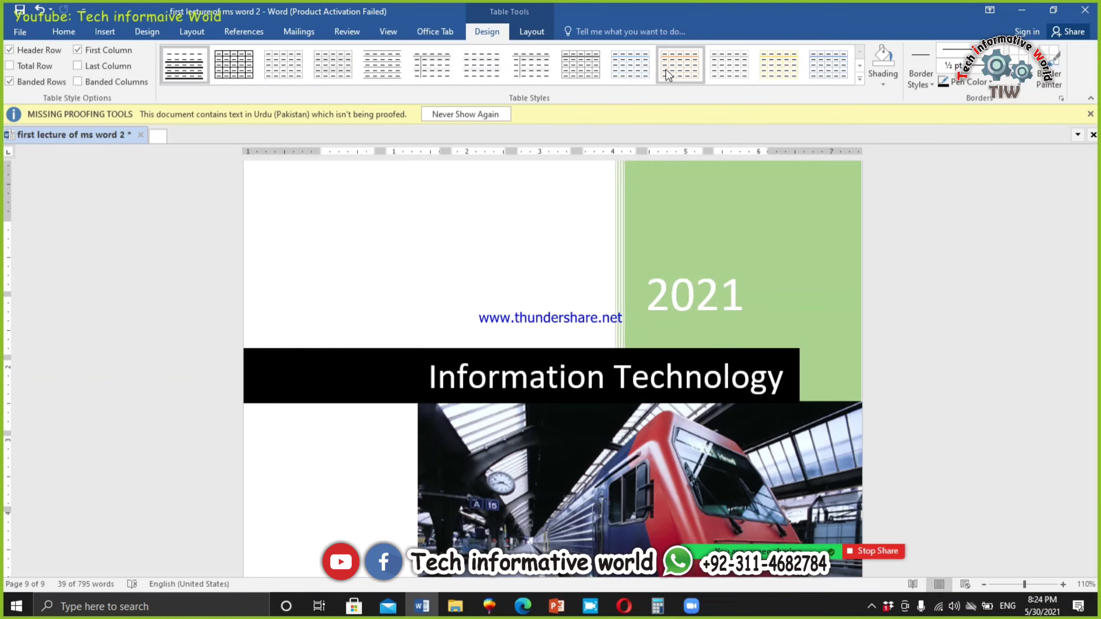
pyautogui.click(532, 31)
pyautogui.scroll(-3, 768, 395)
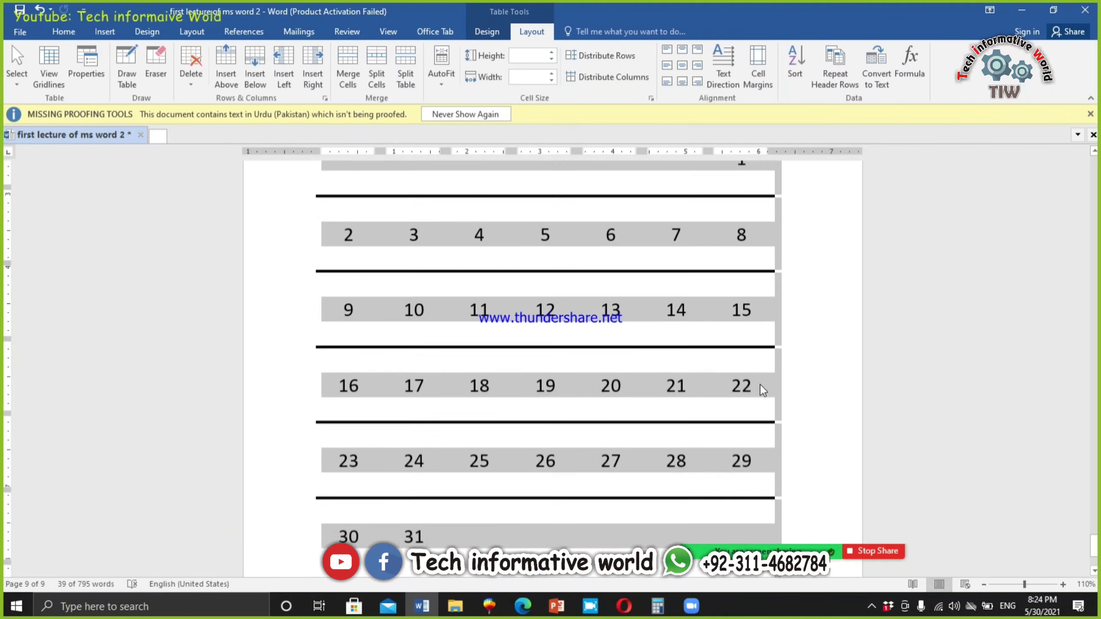
pyautogui.scroll(-6, 754, 368)
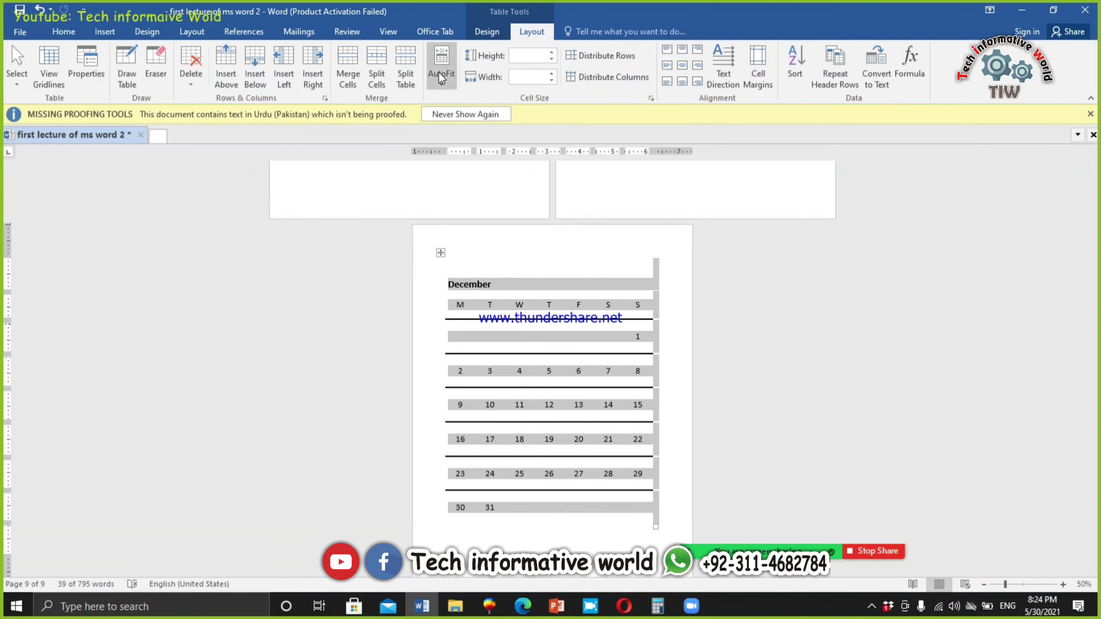
pyautogui.click(486, 33)
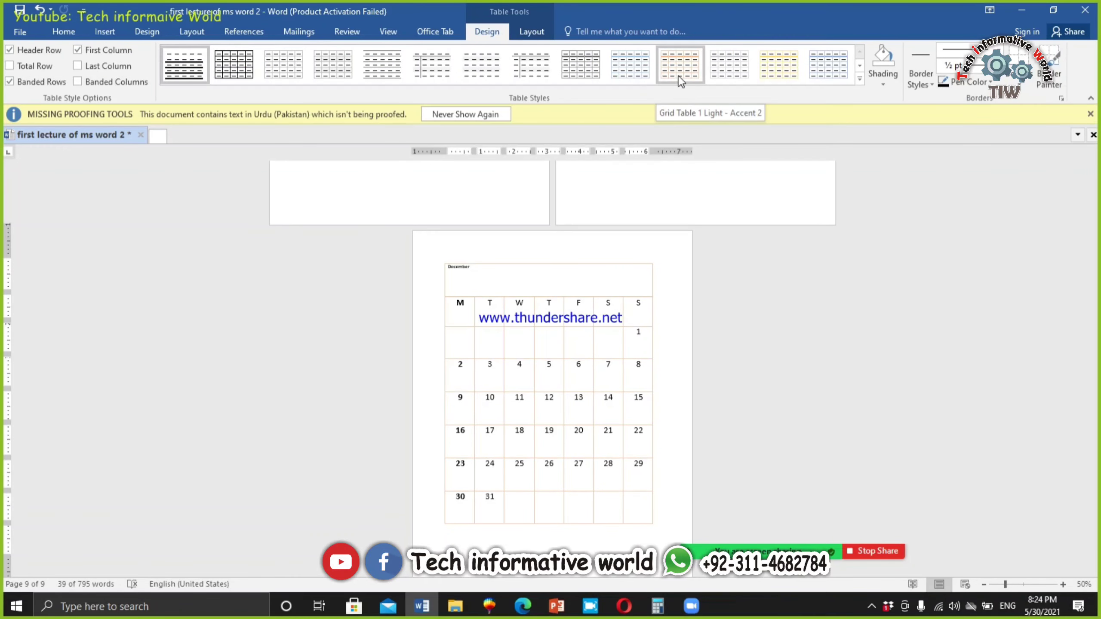
pyautogui.click(583, 349)
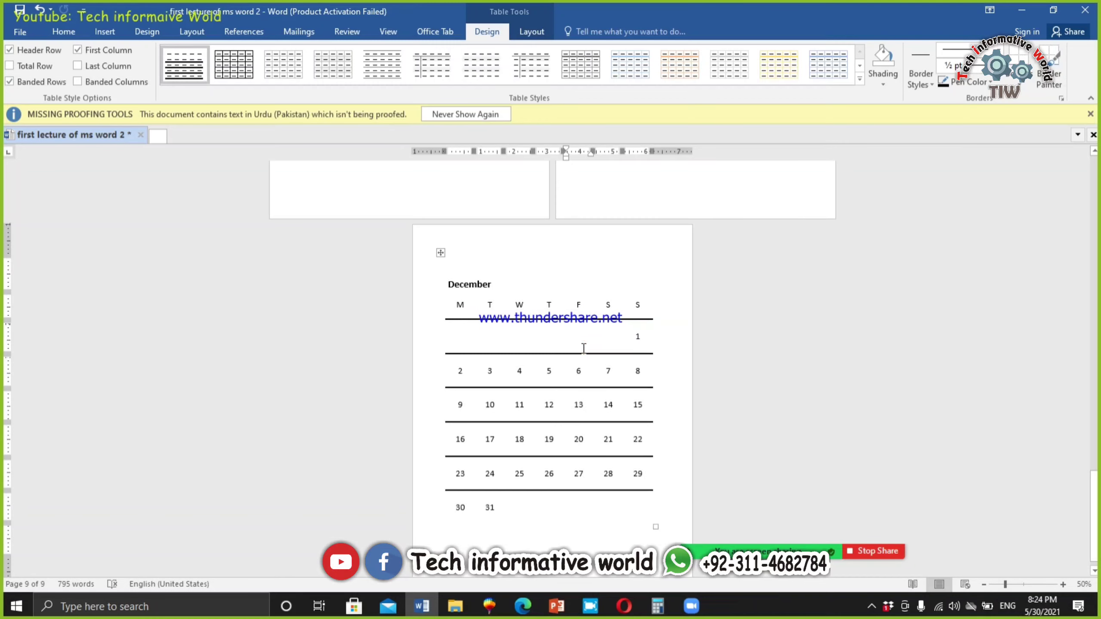
# Step: Apply the plain black grid table style to the whole calendar and review all its rows
pyautogui.keyDown('ctrl'); pyautogui.scroll(7, 506, 388); pyautogui.keyUp('ctrl')
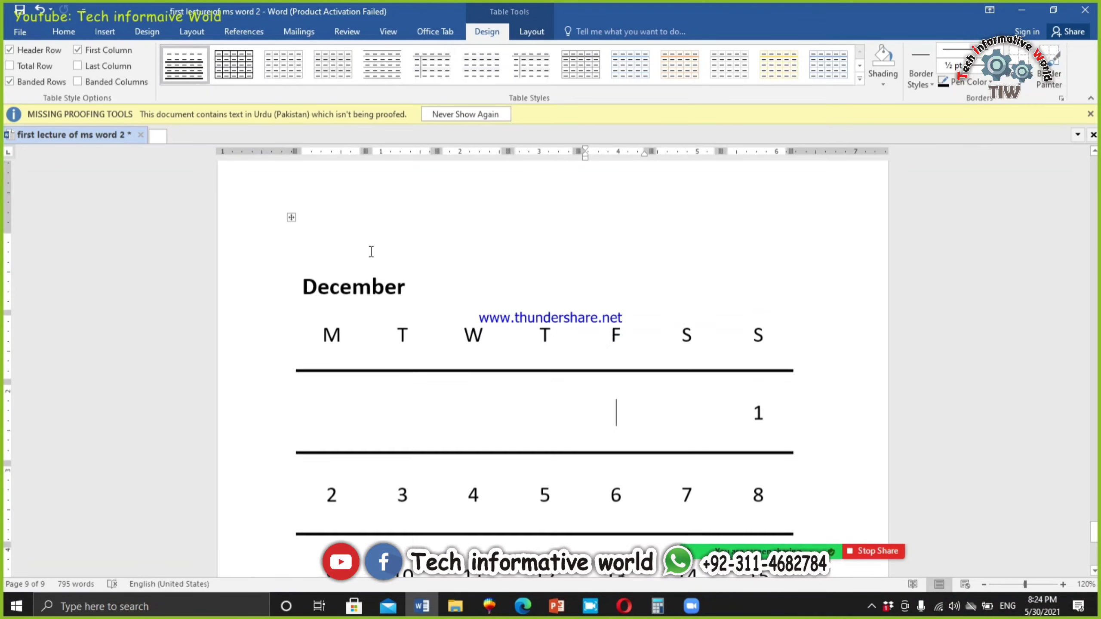
pyautogui.click(291, 228)
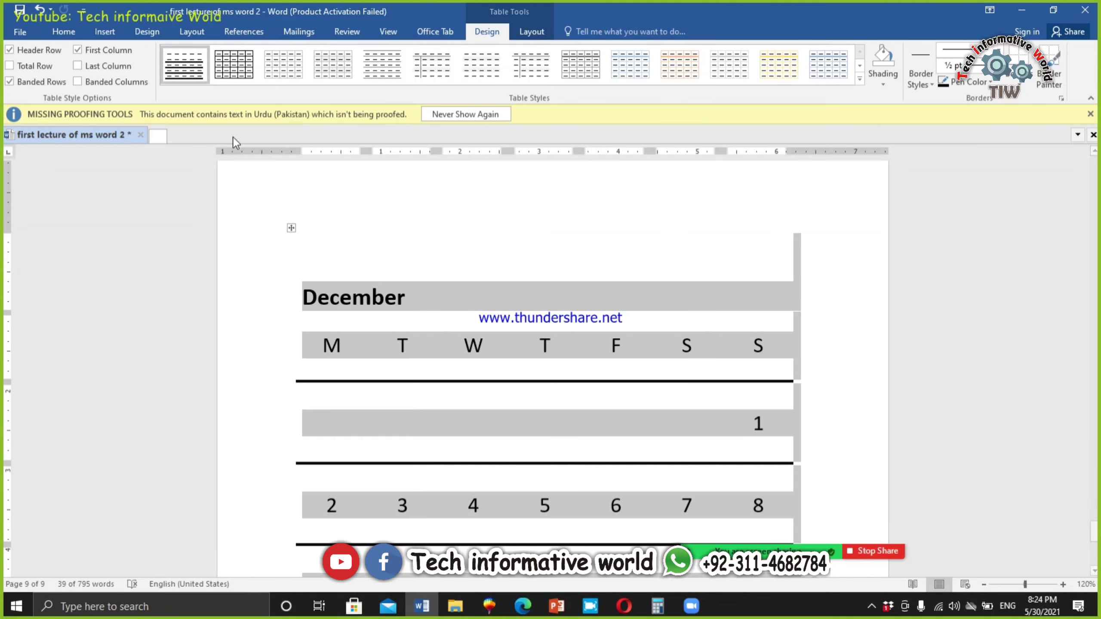
pyautogui.click(240, 76)
pyautogui.scroll(-1, 559, 277)
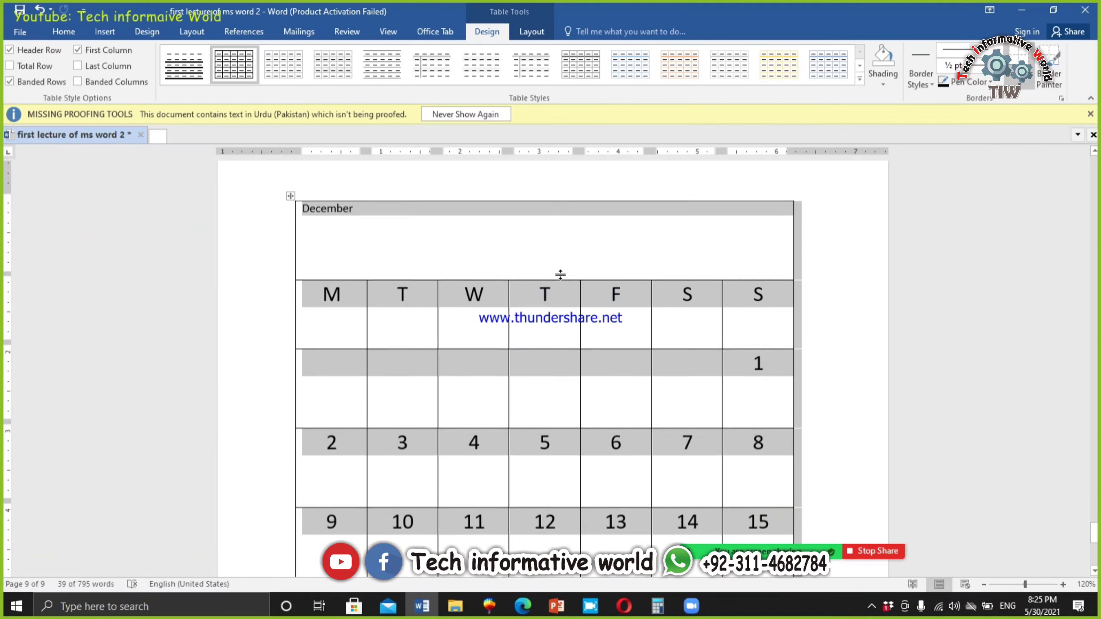
pyautogui.click(546, 387)
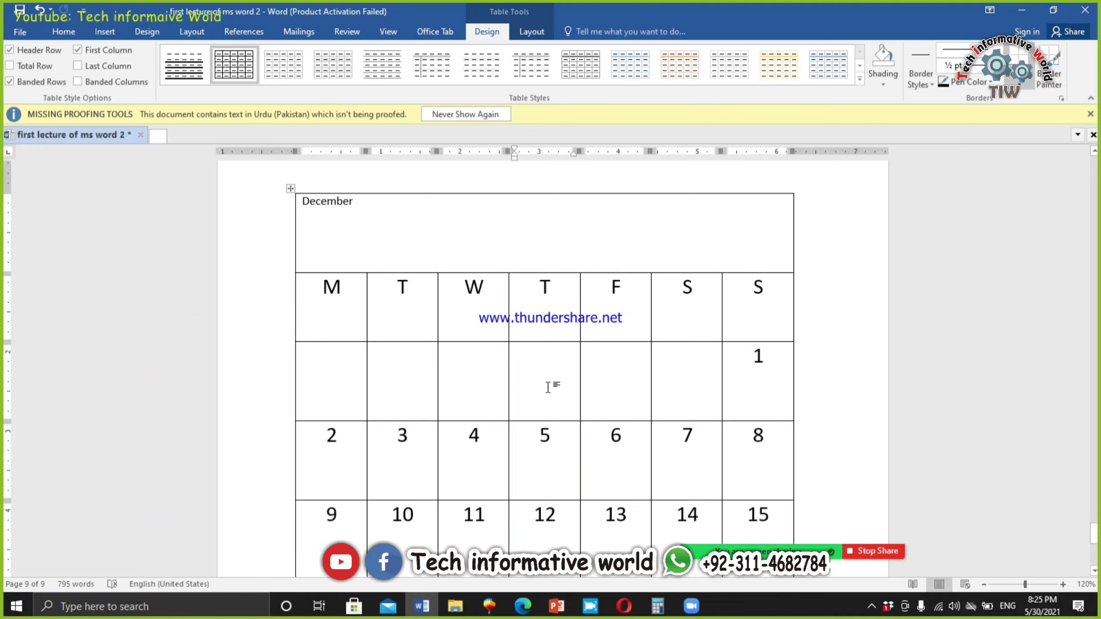
pyautogui.scroll(-6, 560, 290)
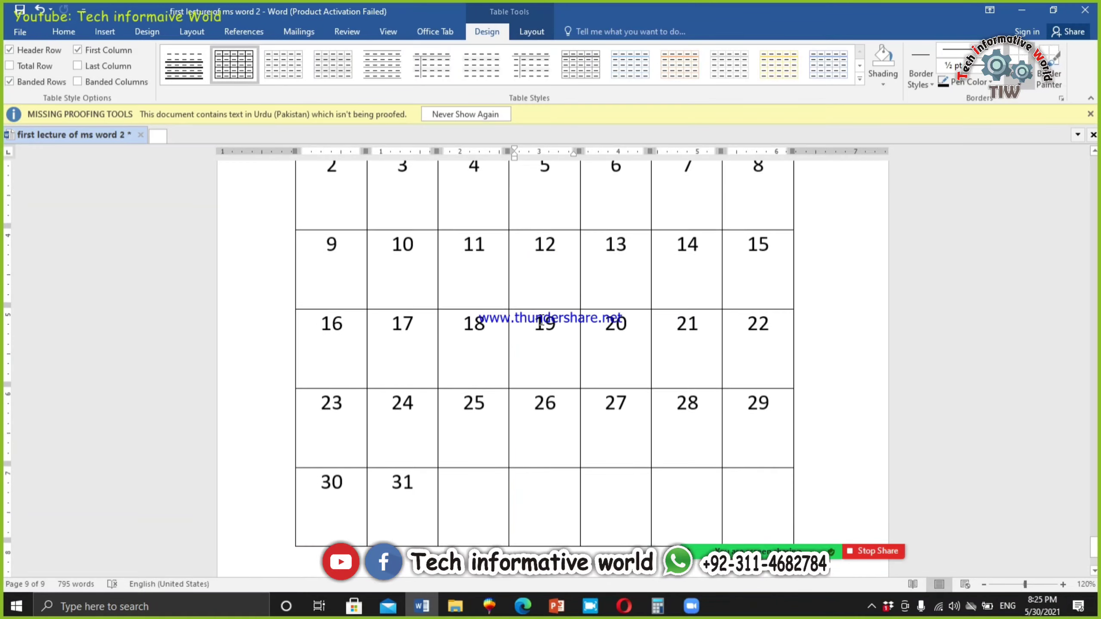
pyautogui.scroll(8, 540, 324)
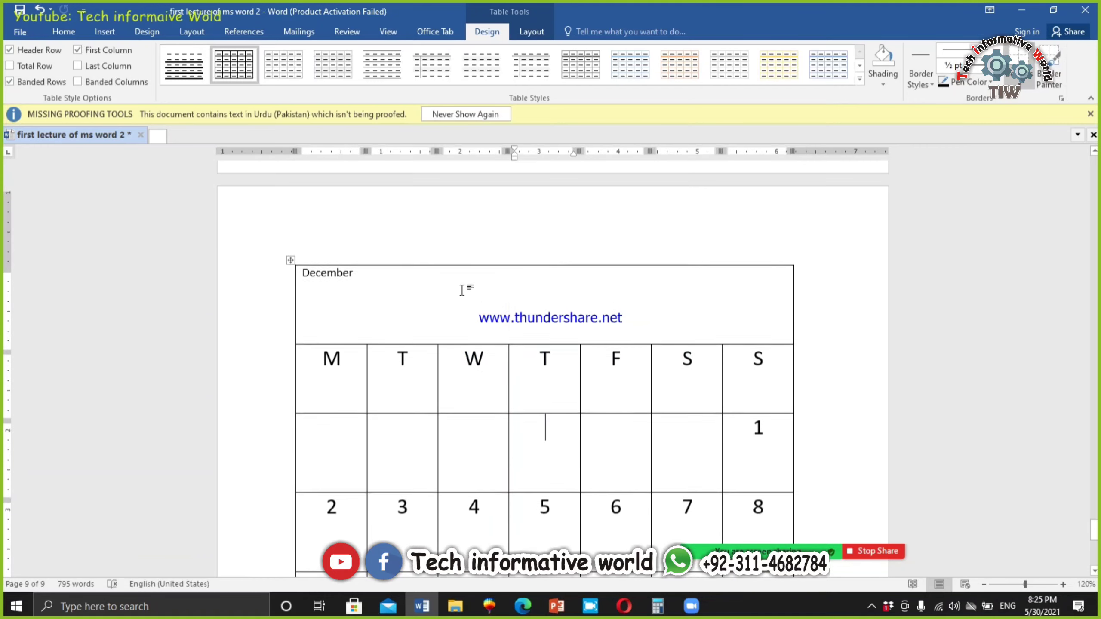
# Step: Undo the calendar's grid style, redo it for comparison, and undo it again
pyautogui.hotkey('ctrl', 'z')
pyautogui.scroll(-2, 485, 326)
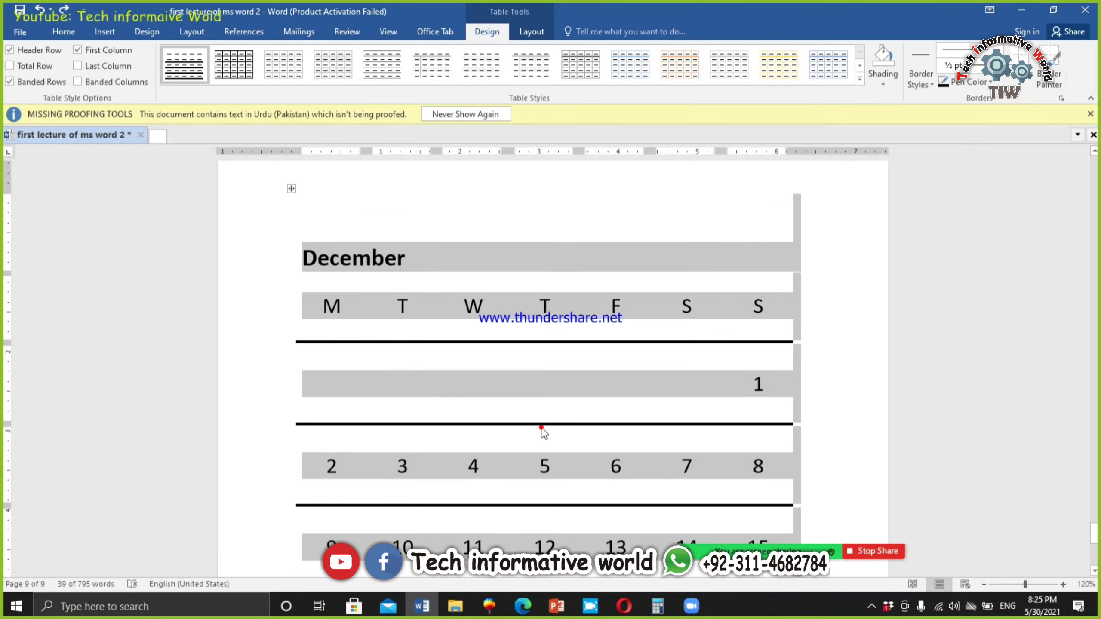
pyautogui.hotkey('ctrl', 'y')
pyautogui.scroll(-1, 543, 427)
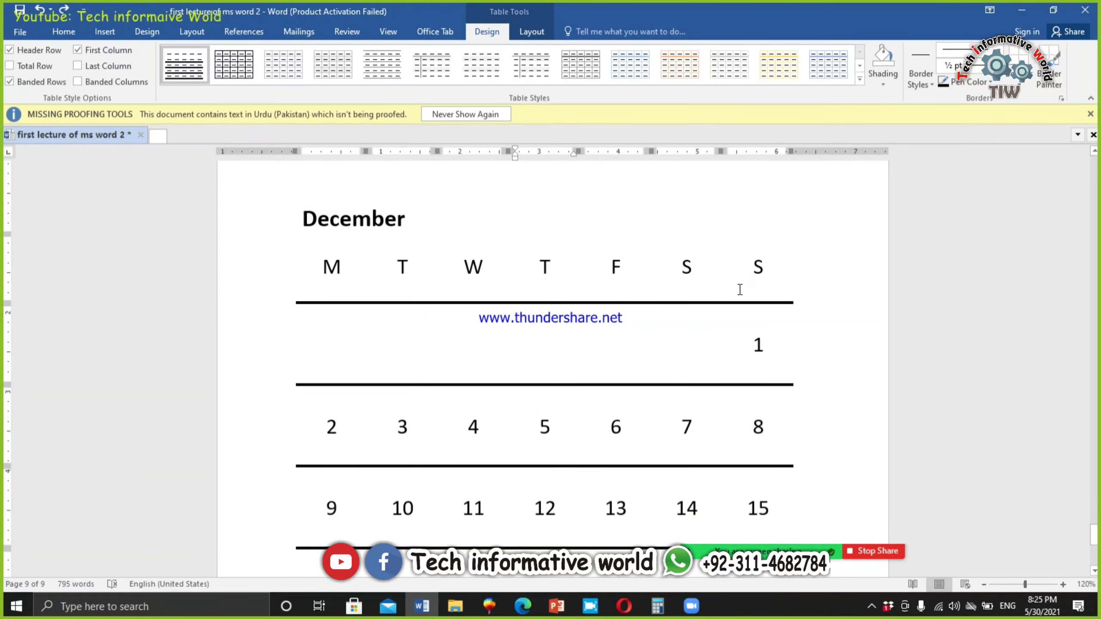
pyautogui.scroll(1, 742, 289)
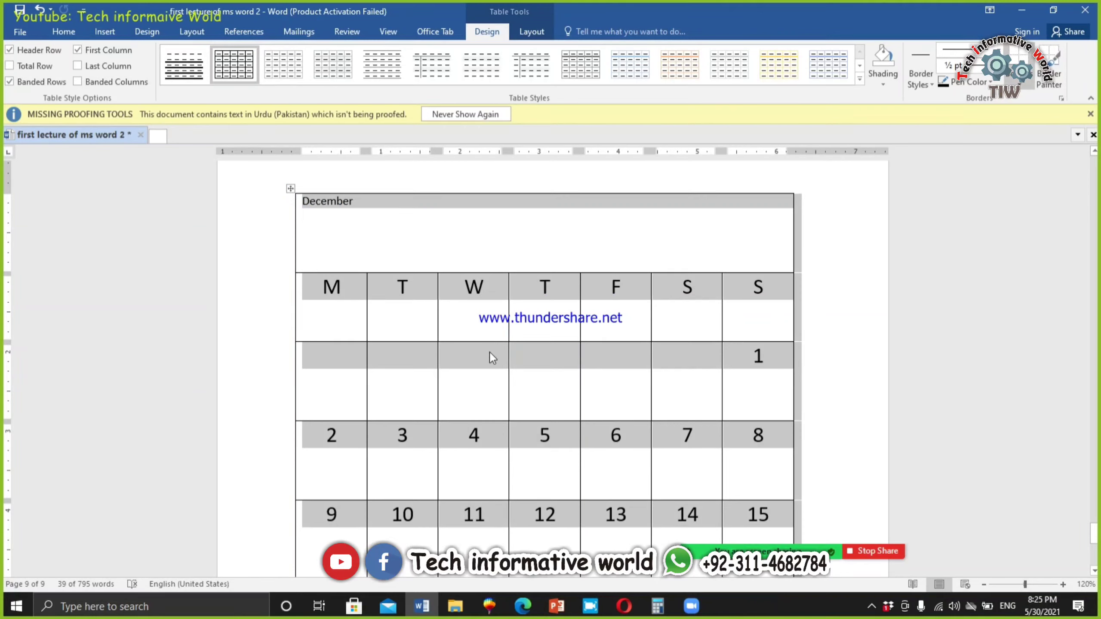
pyautogui.click(494, 371)
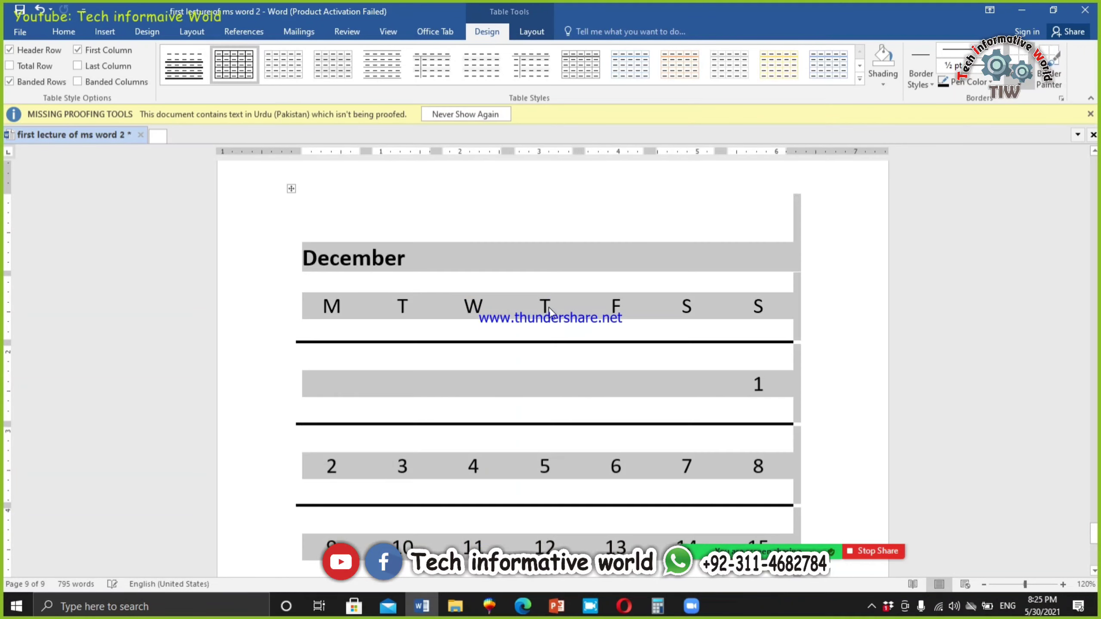
pyautogui.hotkey('ctrl', 'z')
pyautogui.click(604, 406)
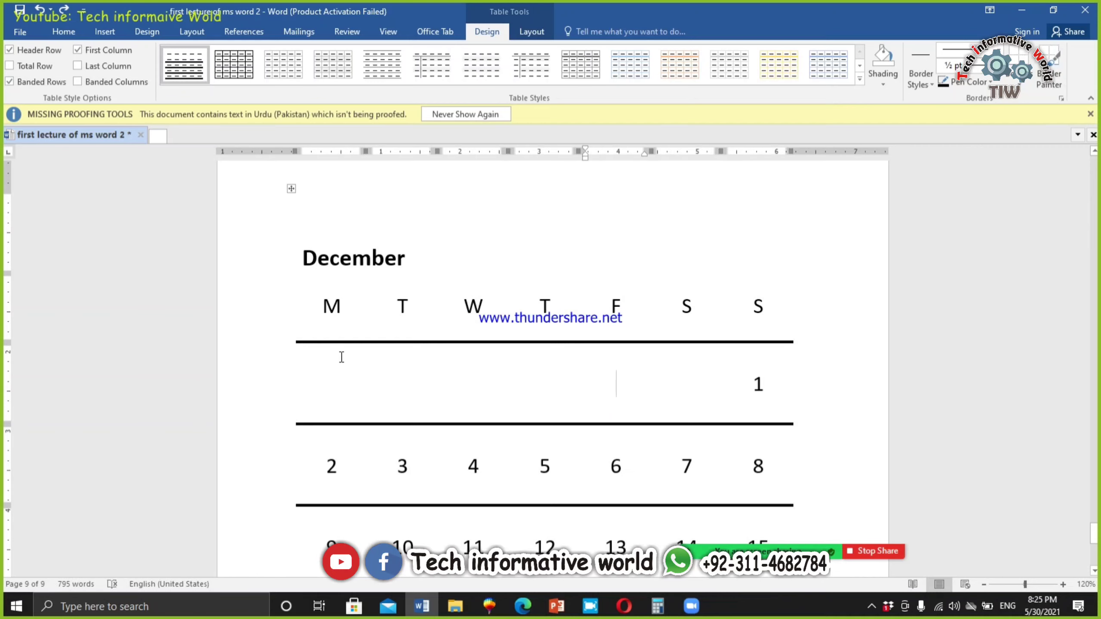
# Step: Delete the dates 1 to 8 from the first two date rows of the calendar, leaving the cells empty
pyautogui.click(337, 388)
pyautogui.press('Tab')
pyautogui.press('Tab')
pyautogui.press('Tab')
pyautogui.press('Tab')
pyautogui.press('Tab')
pyautogui.press('Tab')
pyautogui.press('Delete')
pyautogui.press('Tab')
pyautogui.press('Delete')
pyautogui.press('Tab')
pyautogui.press('Delete')
pyautogui.press('Tab')
pyautogui.press('Delete')
pyautogui.press('Tab')
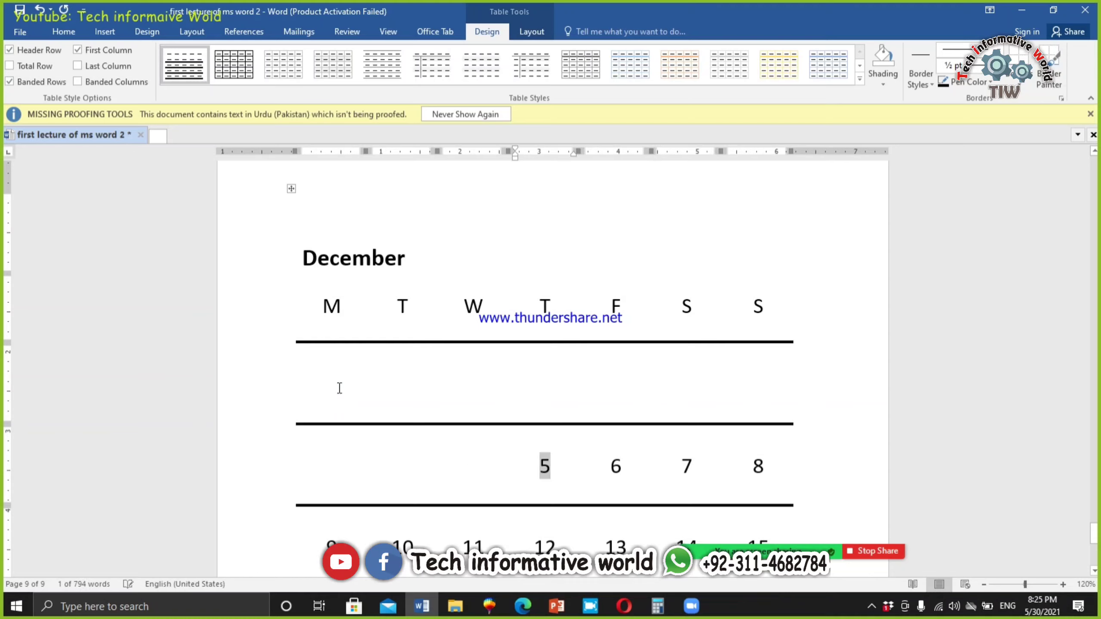
pyautogui.press('Delete')
pyautogui.press('Tab')
pyautogui.press('Delete')
pyautogui.press('Tab')
pyautogui.press('Delete')
pyautogui.press('Tab')
pyautogui.press('Delete')
pyautogui.press('Delete')
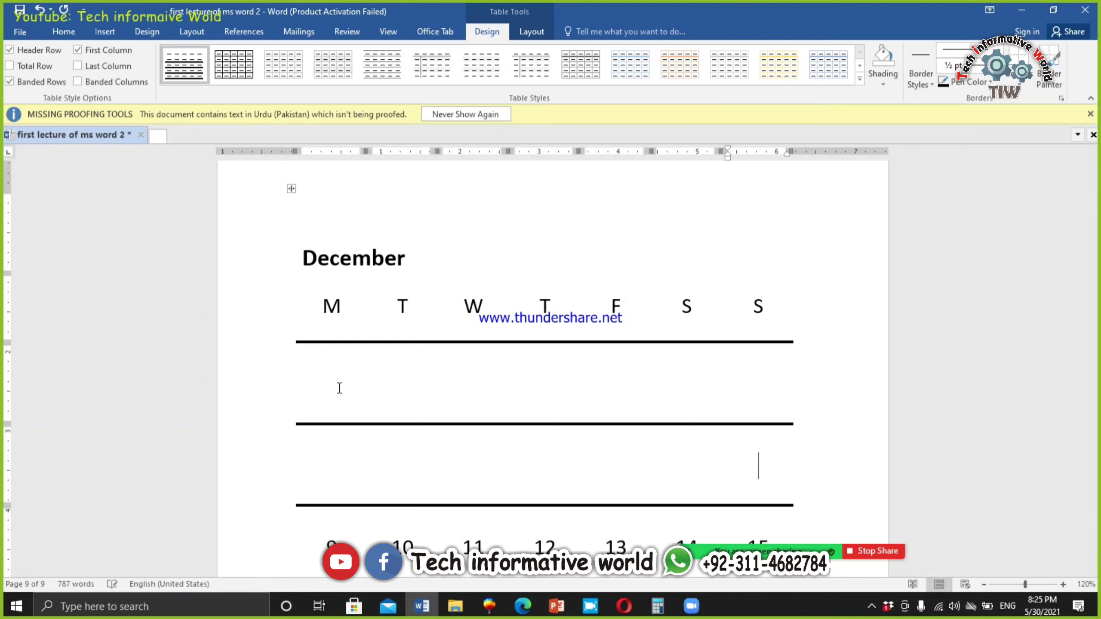
# Step: Check June 2021 in the system calendar and enter dates 1 to 5 under Tuesday through Saturday in the first date row
pyautogui.click(1041, 605)
pyautogui.click(1076, 179)
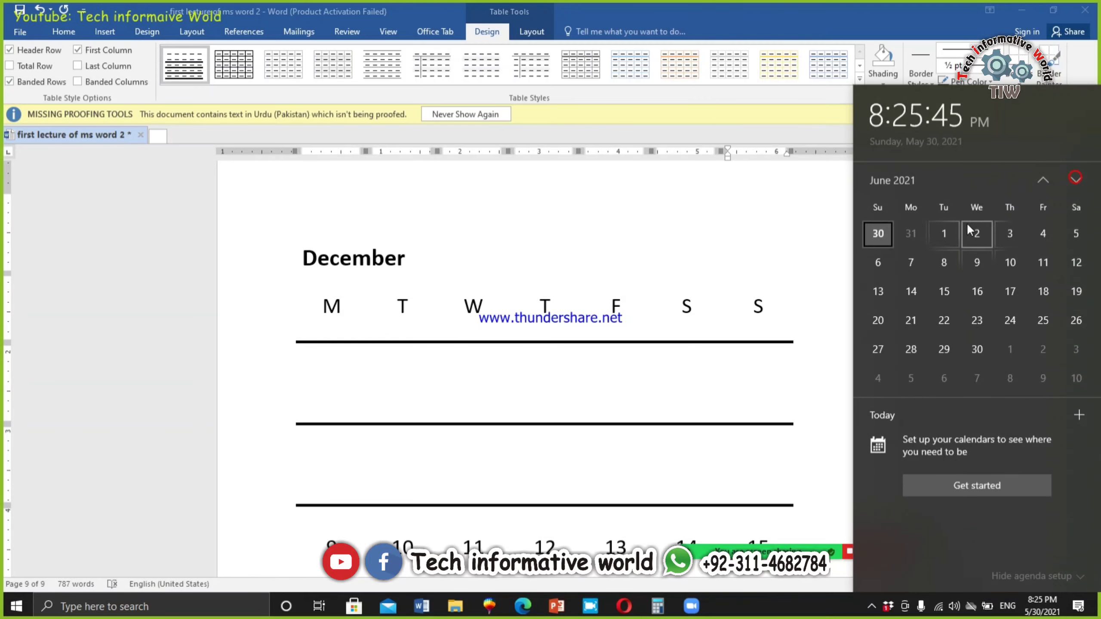
pyautogui.click(412, 376)
pyautogui.click(413, 376)
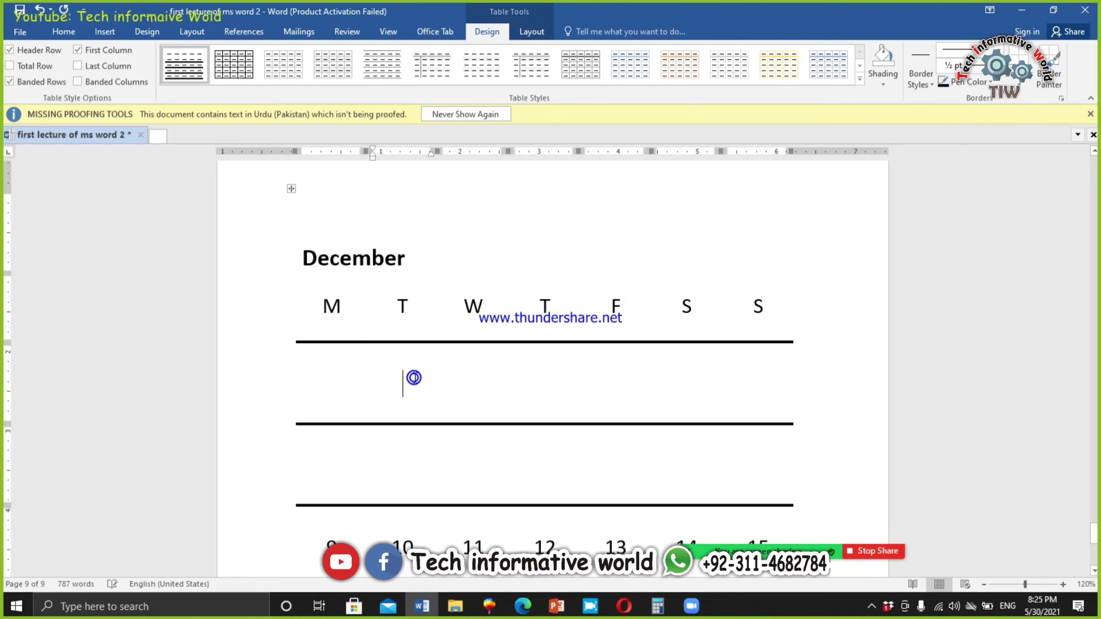
pyautogui.write('1')
pyautogui.press('Tab')
pyautogui.write('2')
pyautogui.press('Tab')
pyautogui.write('3')
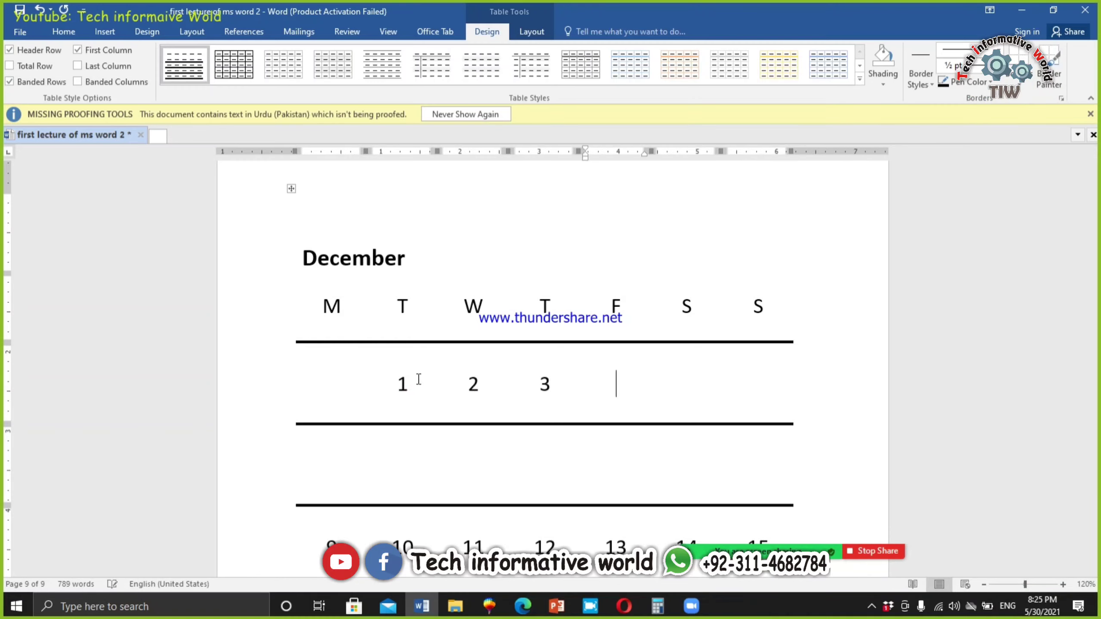
pyautogui.press('Tab')
pyautogui.write('4')
pyautogui.press('Tab')
pyautogui.write('5')
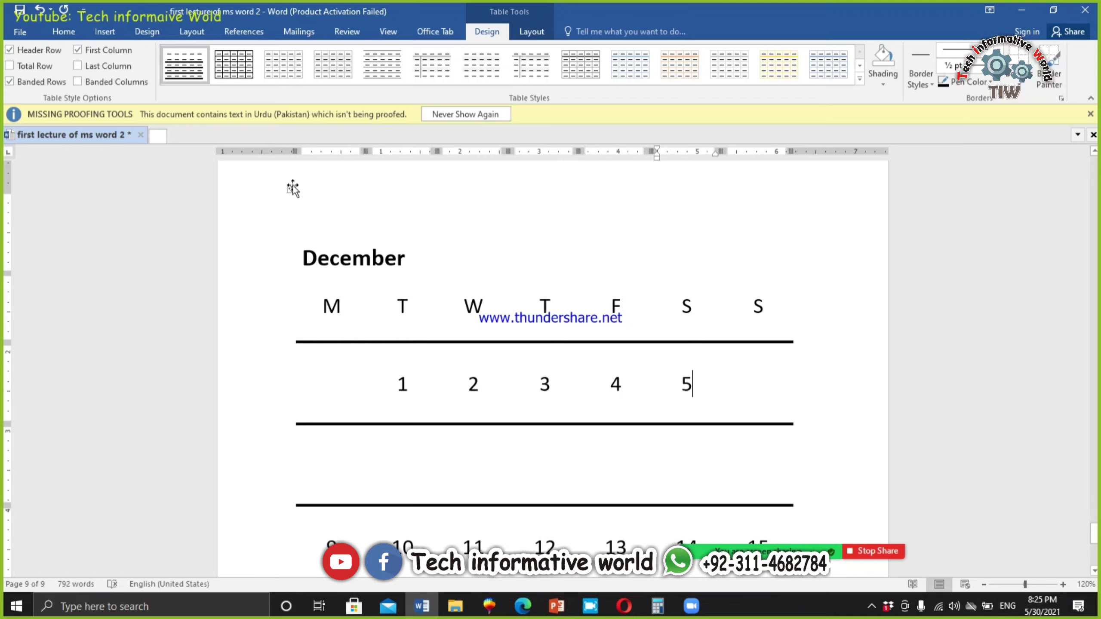
# Step: Clear all contents of the December calendar and delete the whole table from the page
pyautogui.scroll(-5, 388, 401)
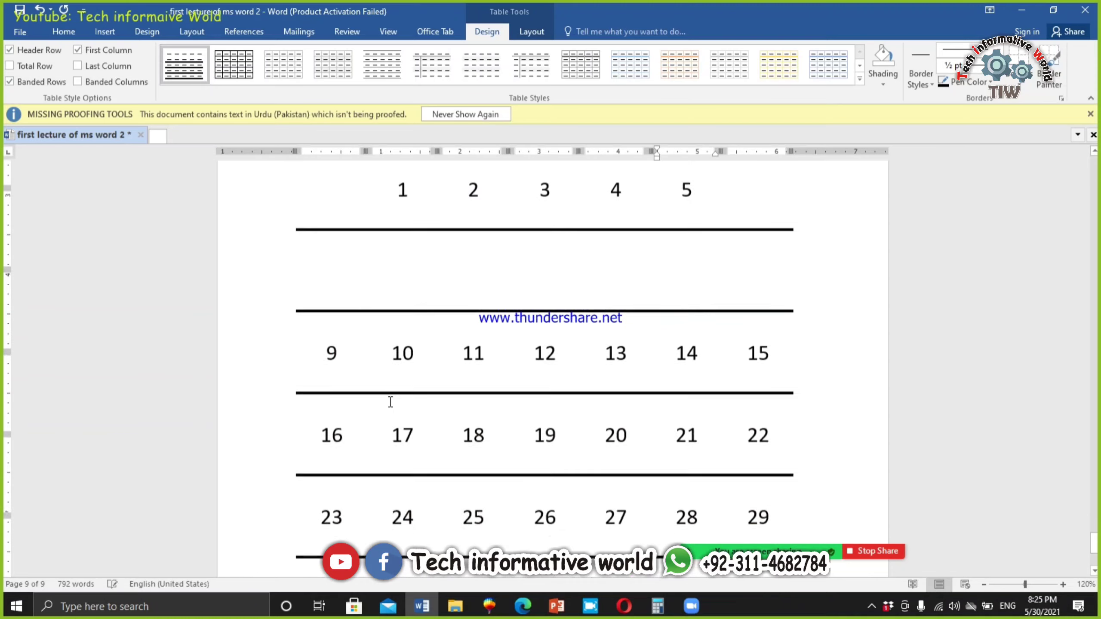
pyautogui.scroll(6, 392, 400)
pyautogui.click(291, 224)
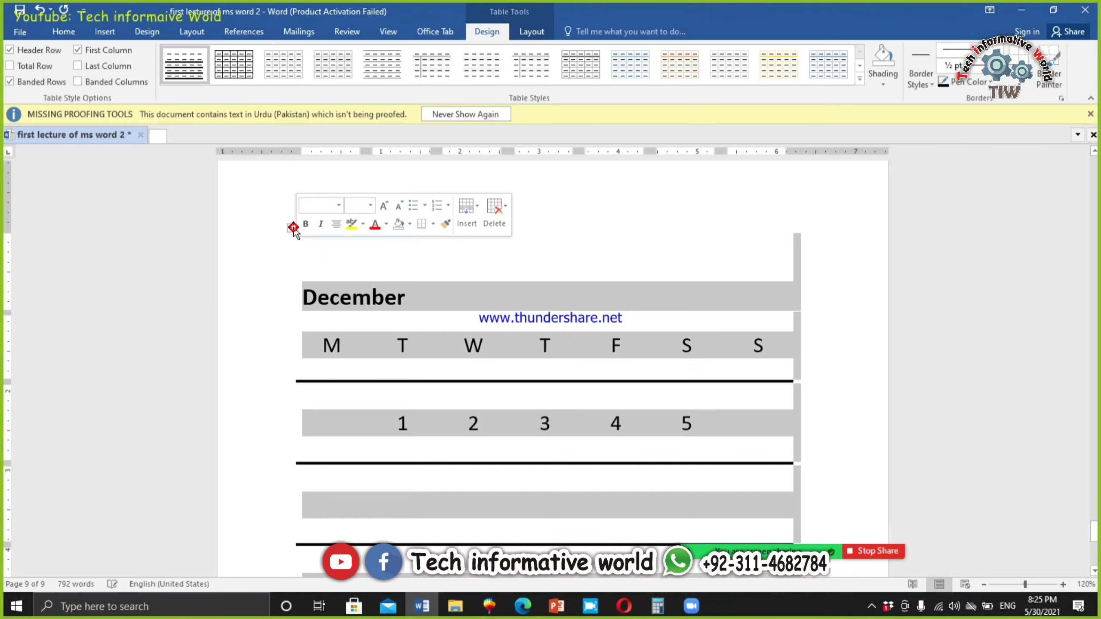
pyautogui.press('Delete')
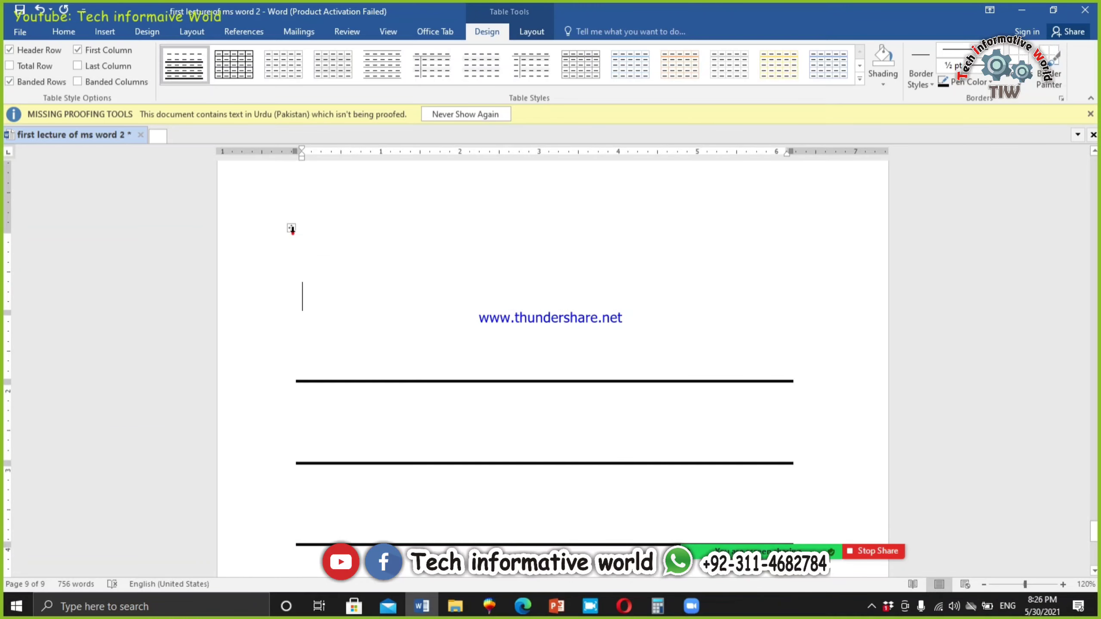
pyautogui.click(292, 230)
pyautogui.press('BackSpace')
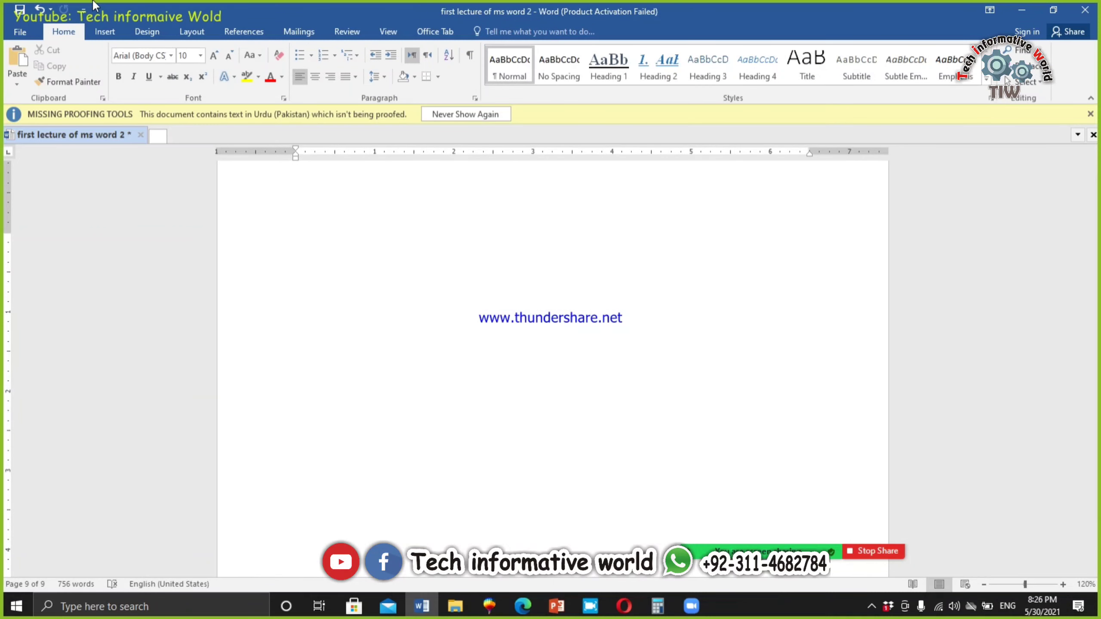
# Step: Insert the built-in Calendar 2 quick table and compare it with May 2021 in the system calendar
pyautogui.click(104, 38)
pyautogui.click(119, 81)
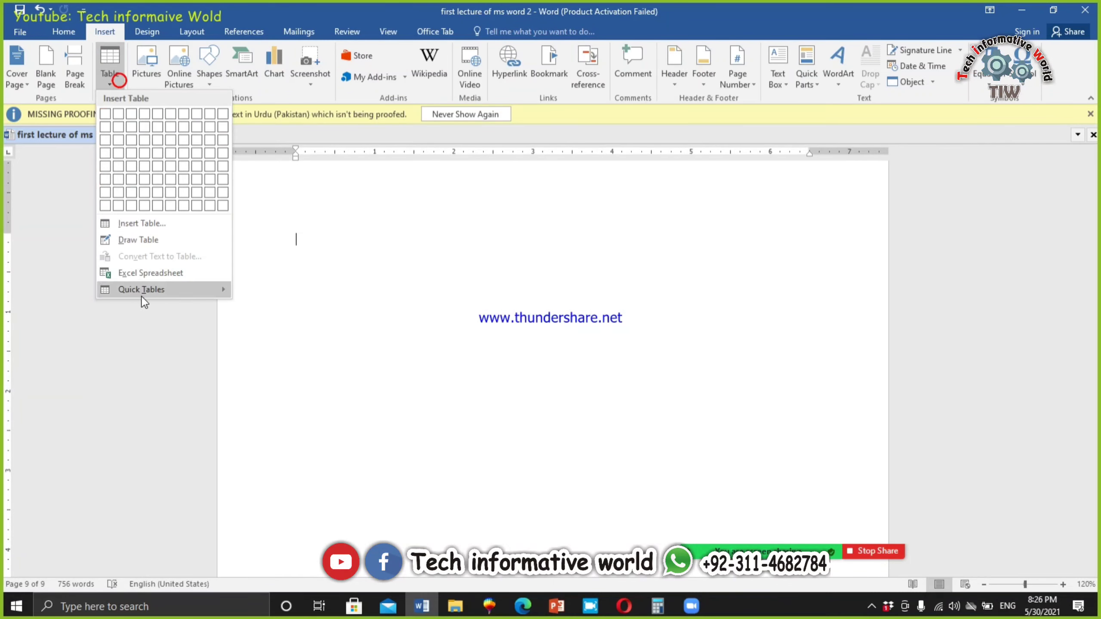
pyautogui.moveTo(156, 292)
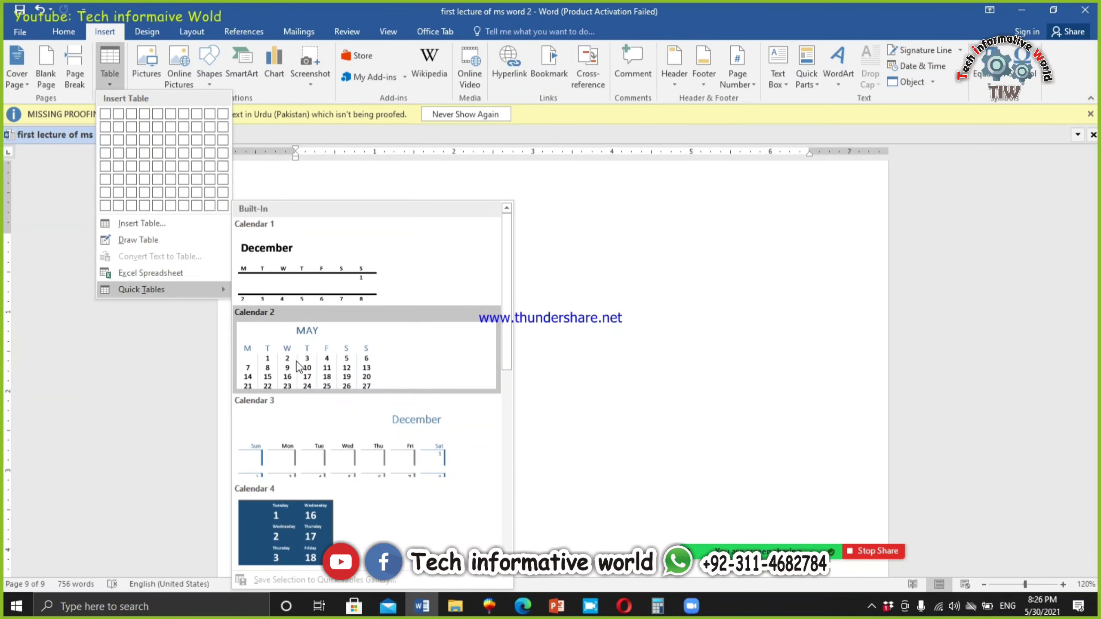
pyautogui.scroll(-1, 312, 368)
pyautogui.scroll(1, 311, 363)
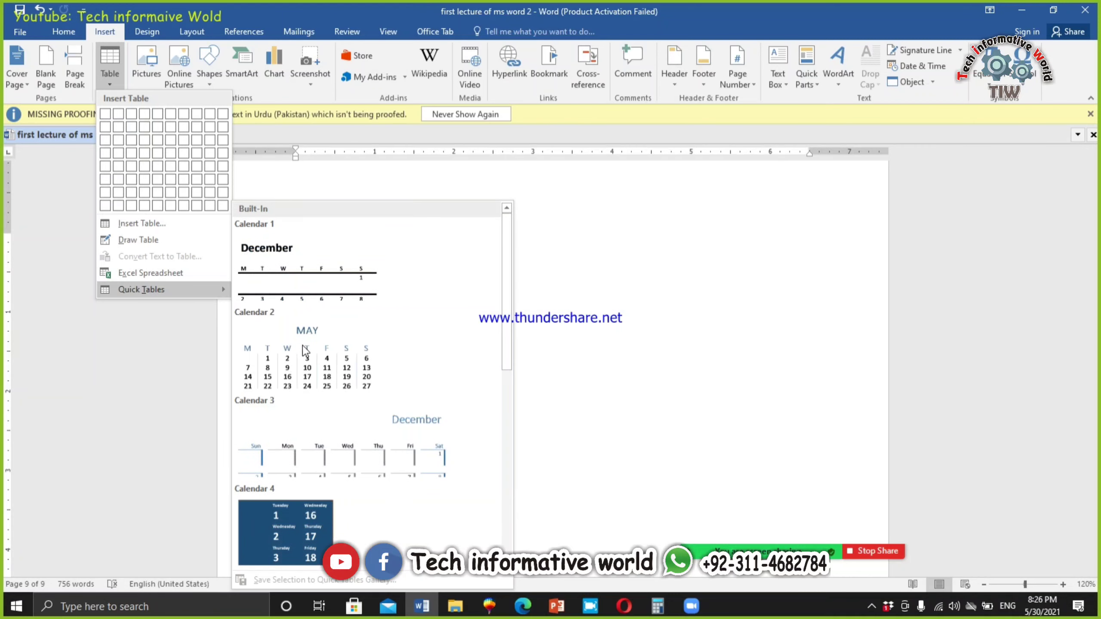
pyautogui.click(316, 364)
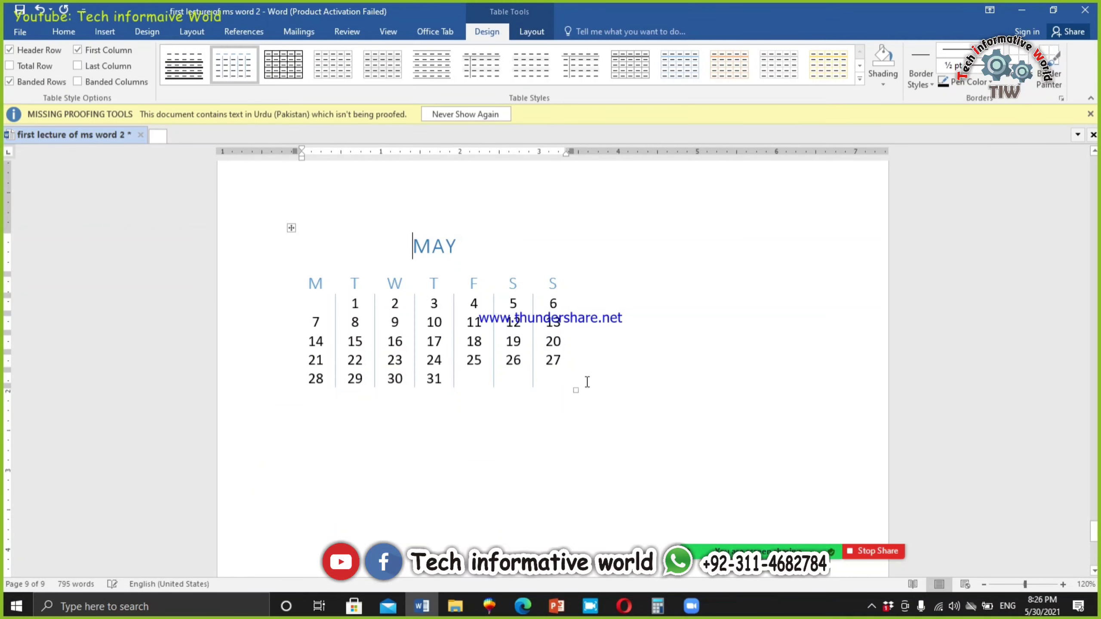
pyautogui.click(1050, 612)
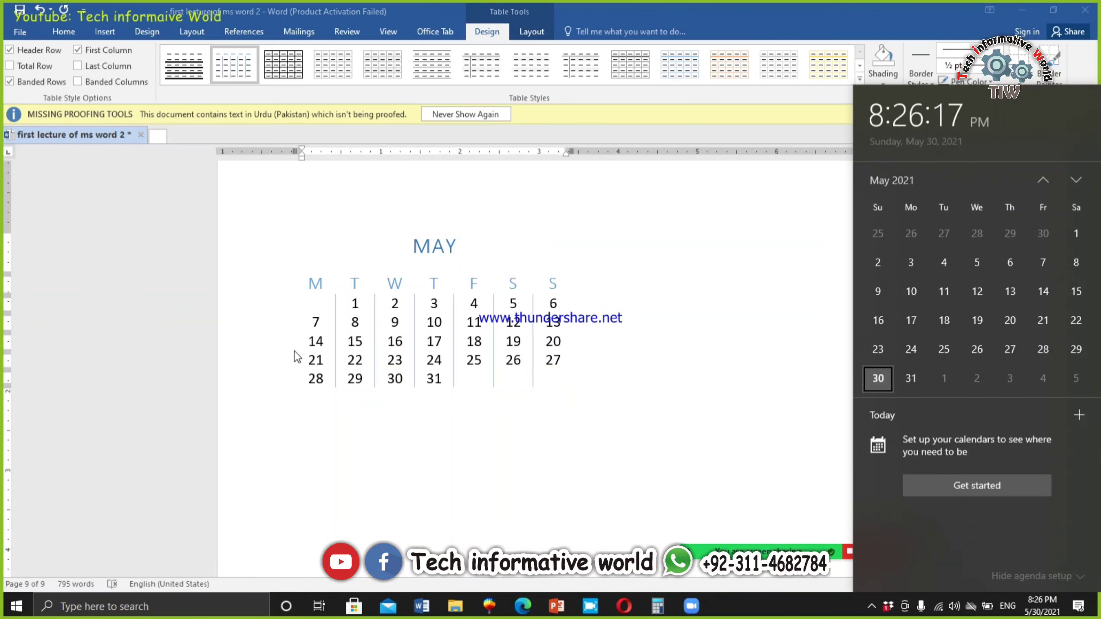
pyautogui.click(422, 343)
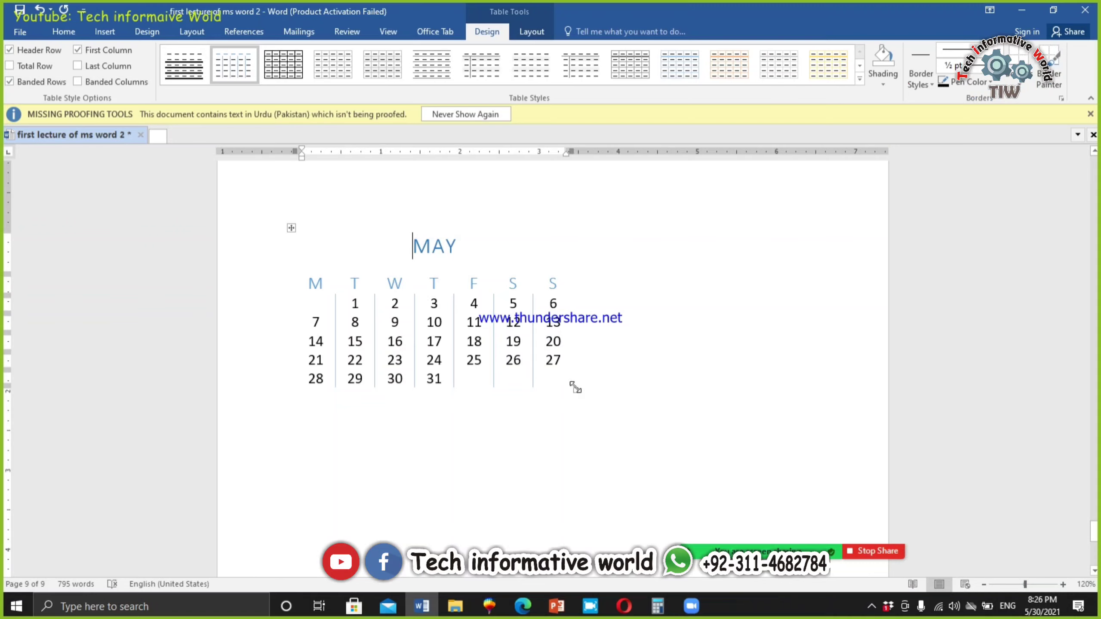
# Step: Enlarge the May calendar in both width and height, and delete the whole table
pyautogui.moveTo(574, 393); pyautogui.dragTo(738, 469)
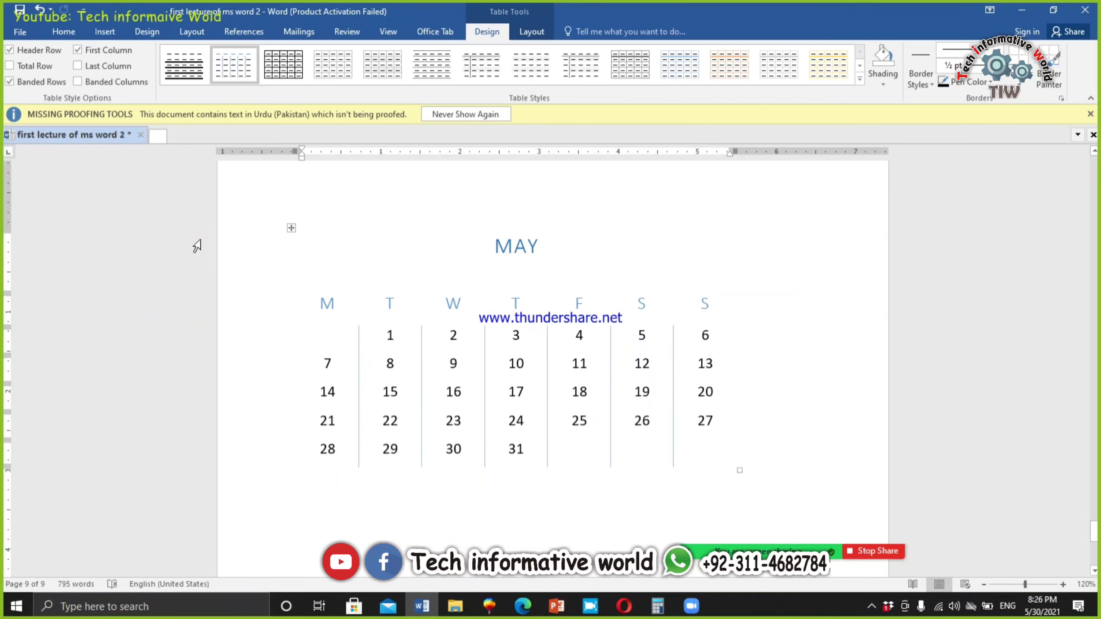
pyautogui.click(288, 226)
pyautogui.press('BackSpace')
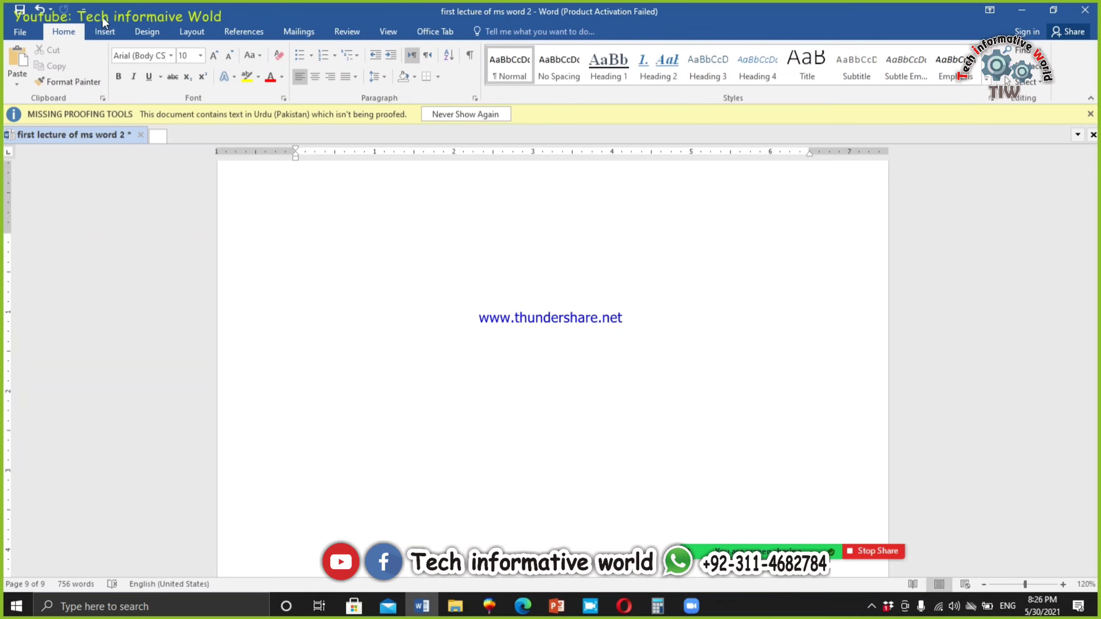
# Step: Insert the built-in With Subheads 2 quick table on the empty page
pyautogui.click(104, 31)
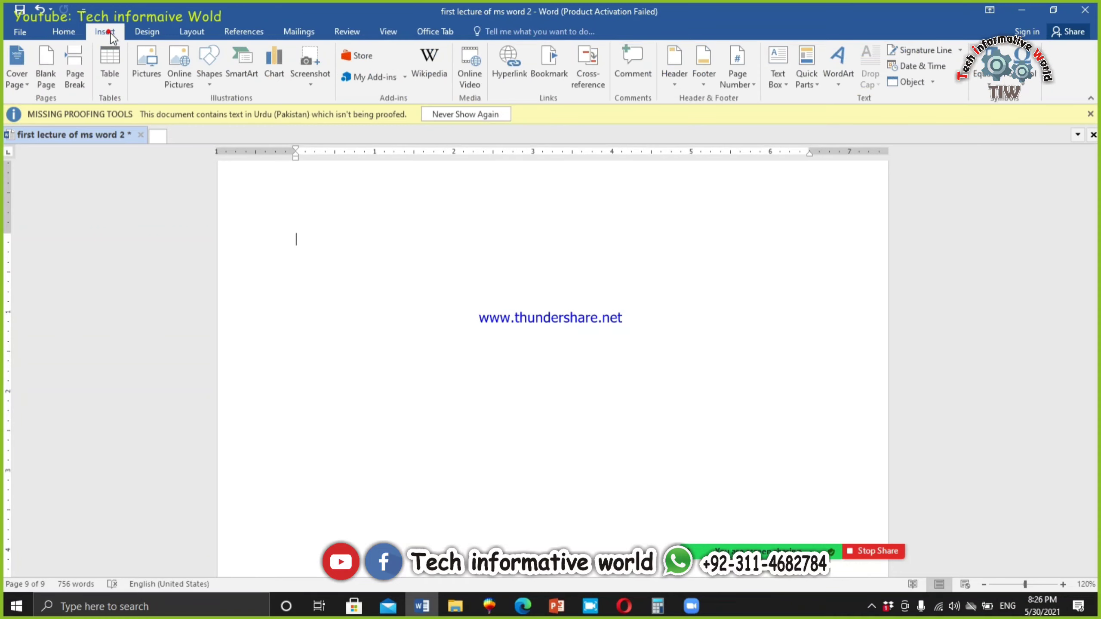
pyautogui.click(114, 84)
pyautogui.moveTo(207, 291)
pyautogui.scroll(-10, 353, 392)
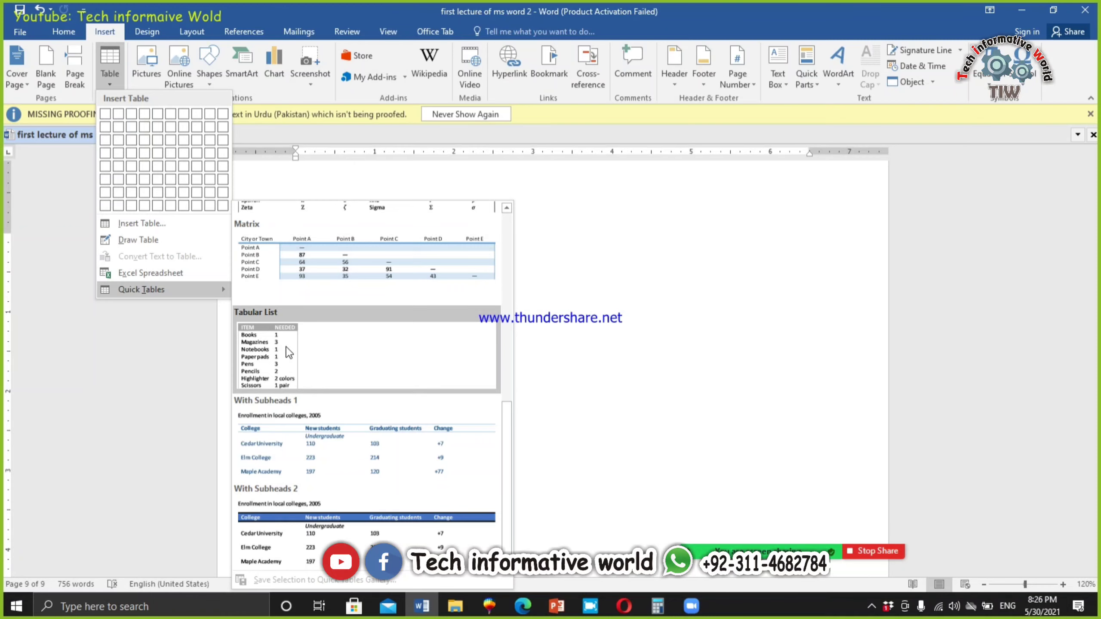
pyautogui.click(354, 536)
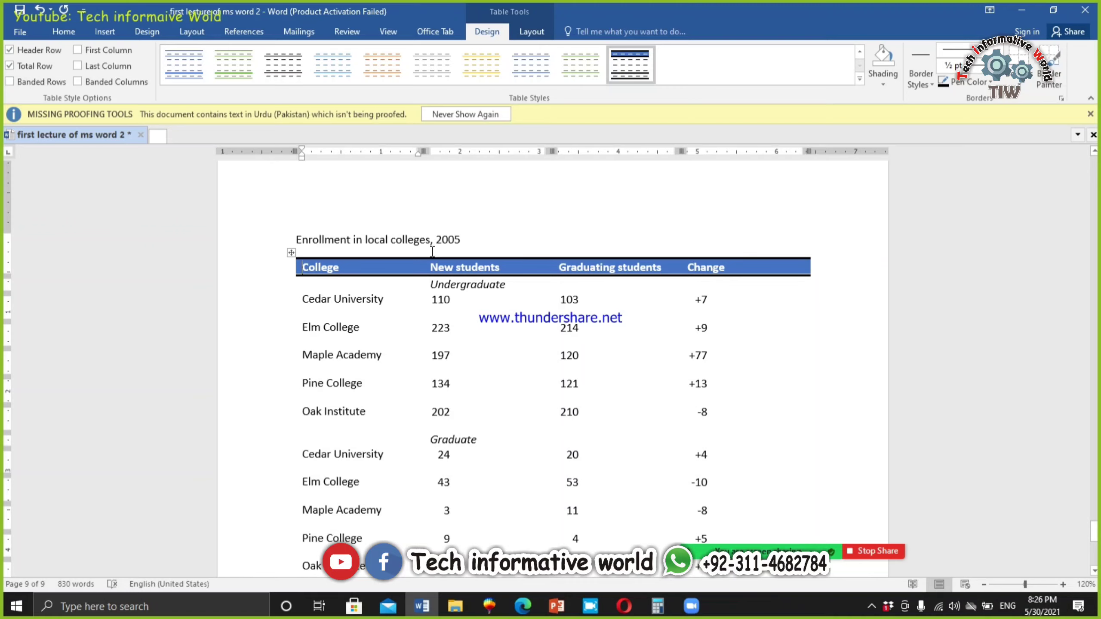
# Step: Examine the college enrollment table from its title and header through the undergraduate, graduate and total rows
pyautogui.scroll(-3, 433, 260)
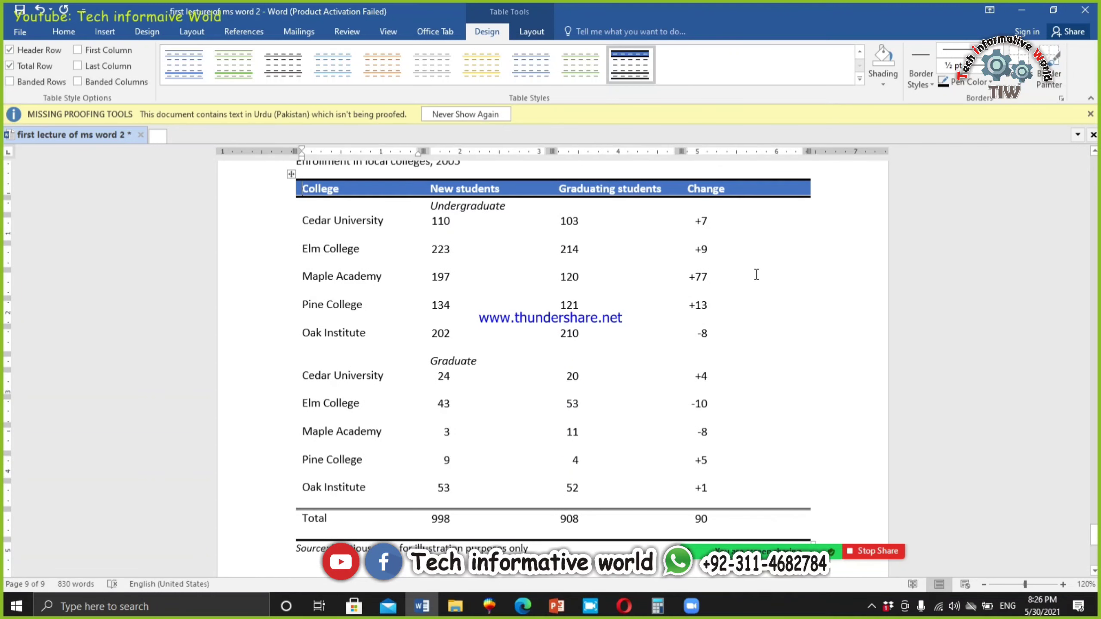
pyautogui.scroll(-2, 609, 412)
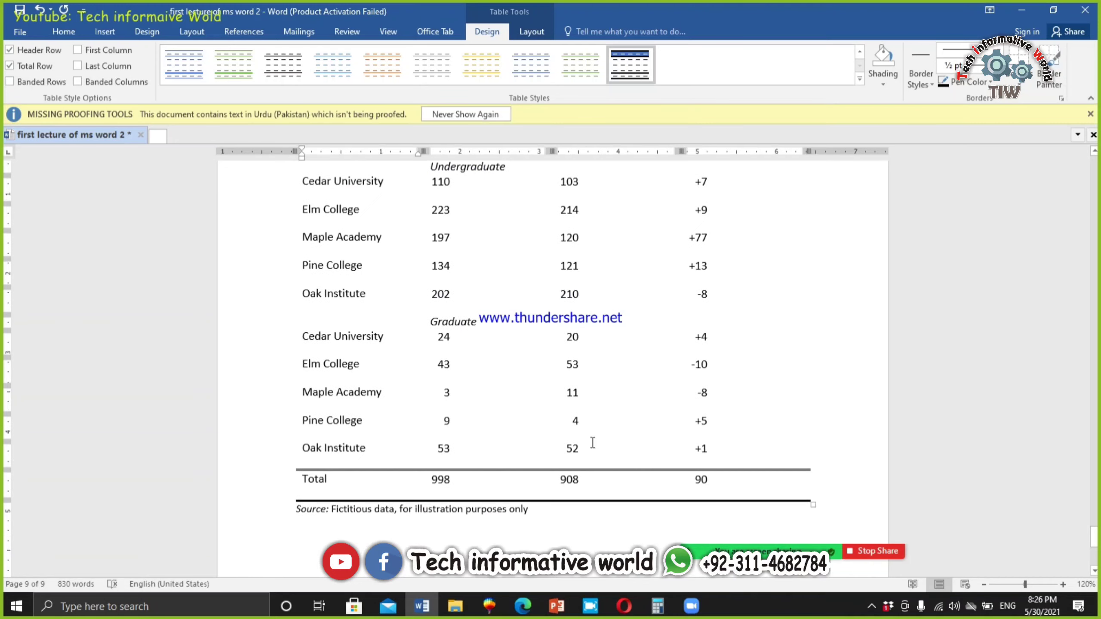
pyautogui.doubleClick(585, 482)
pyautogui.scroll(4, 351, 362)
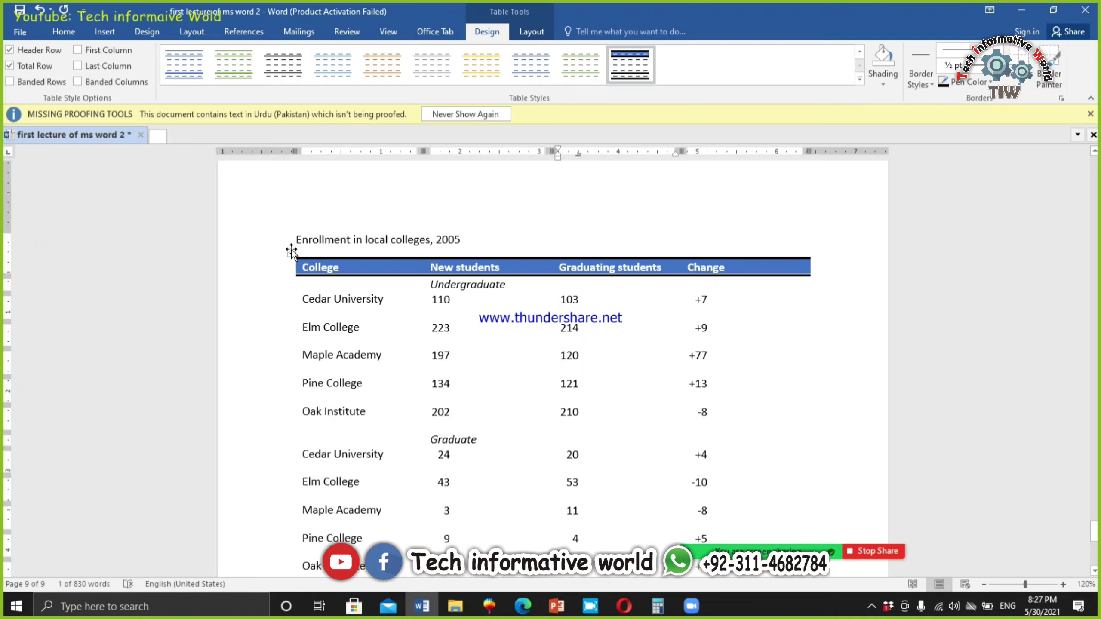
pyautogui.moveTo(333, 307); pyautogui.dragTo(633, 525)
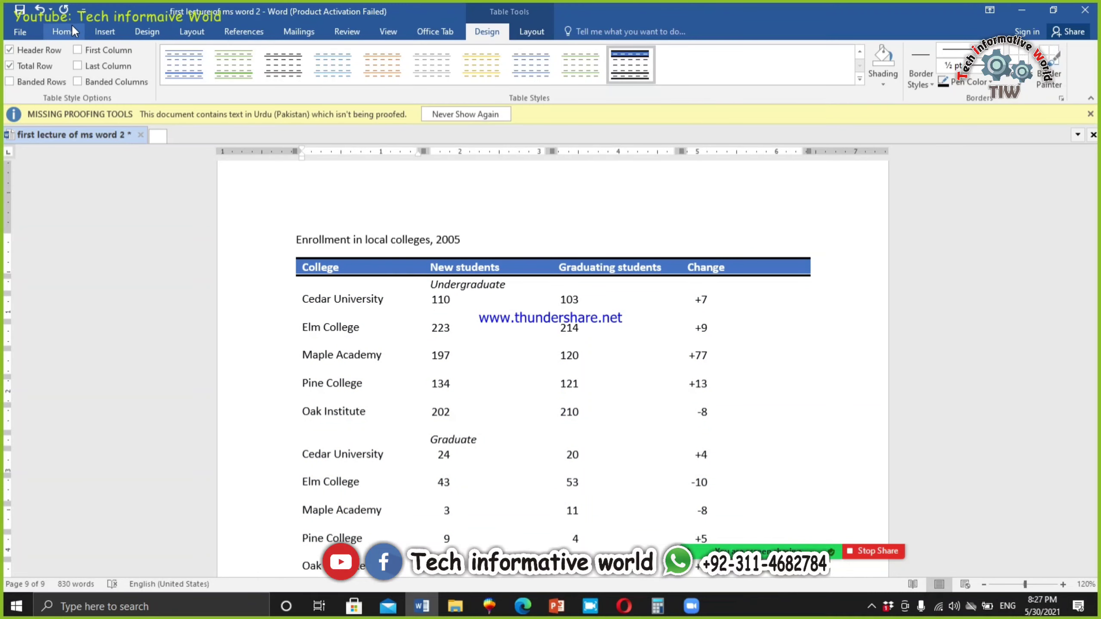
pyautogui.click(411, 360)
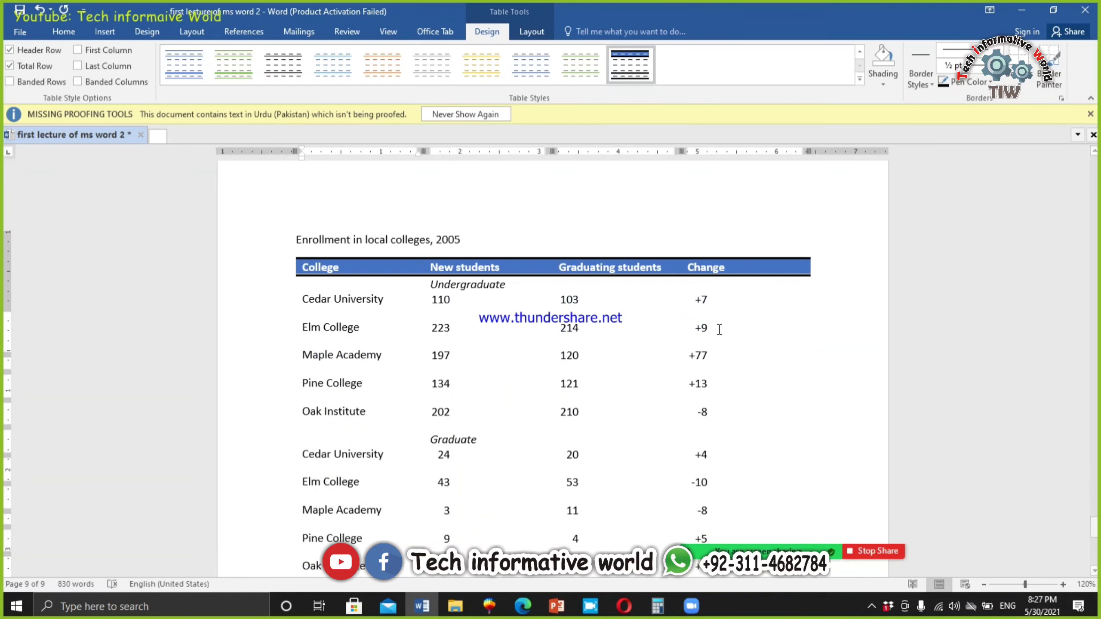
pyautogui.click(809, 332)
pyautogui.scroll(3, 376, 263)
pyautogui.scroll(-3, 369, 261)
pyautogui.scroll(4, 346, 286)
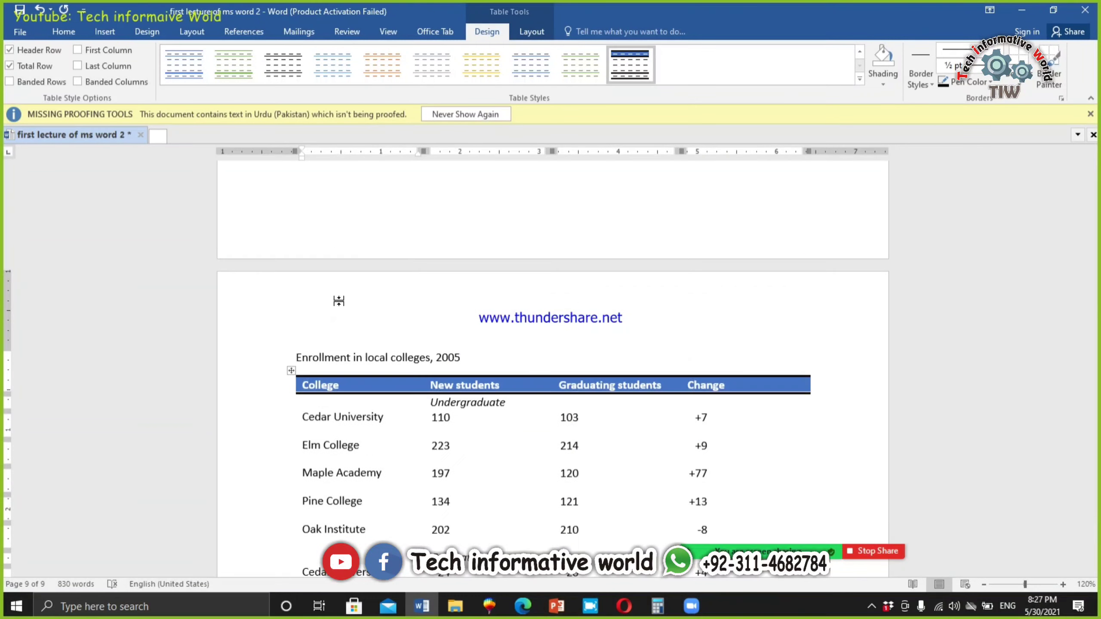
pyautogui.scroll(-4, 332, 347)
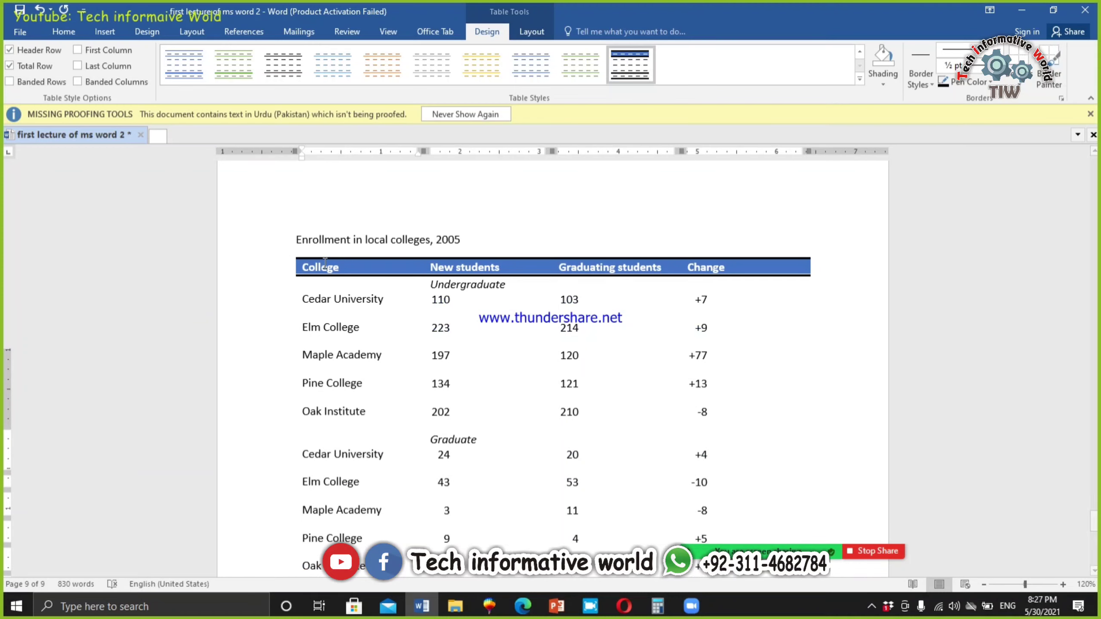
pyautogui.scroll(3, 354, 344)
pyautogui.scroll(-3, 381, 380)
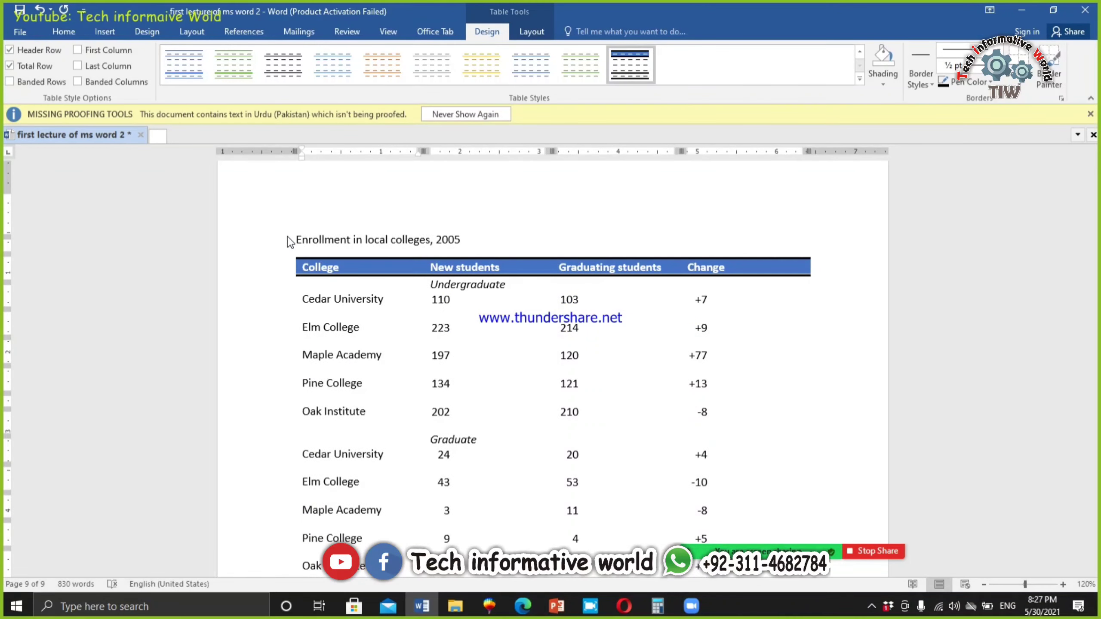
# Step: Insert a page break below the enrollment table's source note and place the cursor on the new blank page
pyautogui.click(69, 32)
pyautogui.click(104, 32)
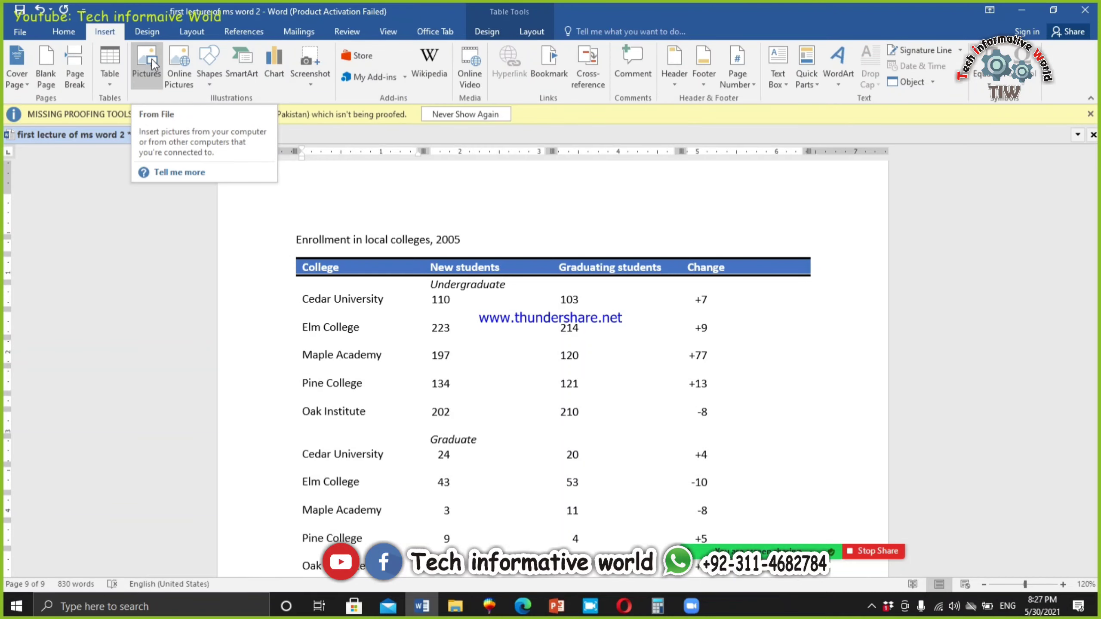
pyautogui.scroll(-5, 781, 322)
pyautogui.scroll(5, 732, 379)
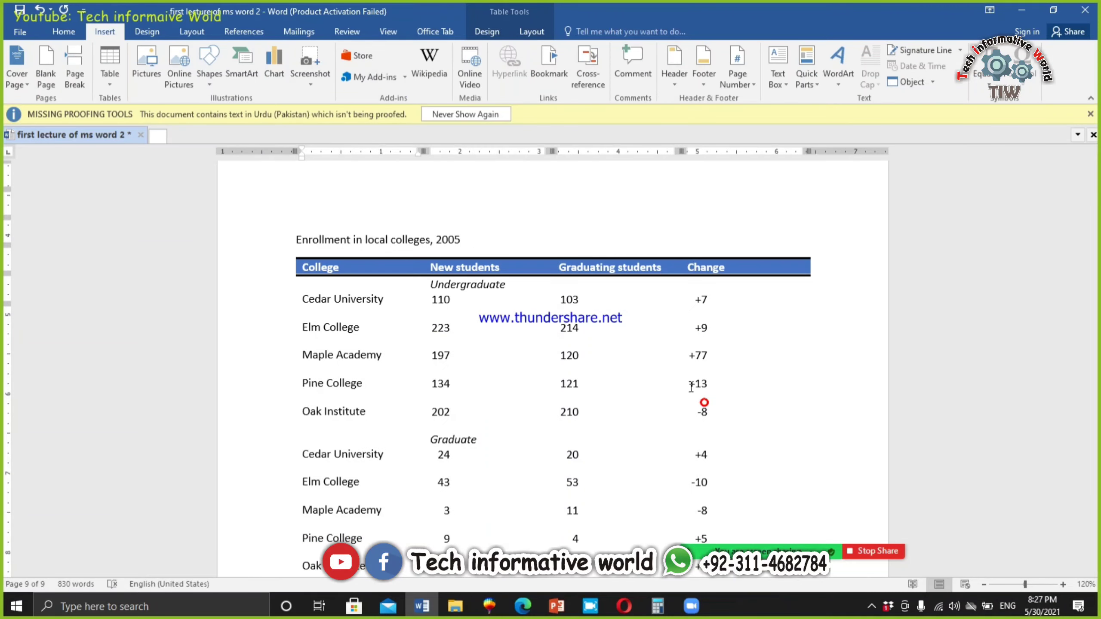
pyautogui.scroll(-3, 685, 383)
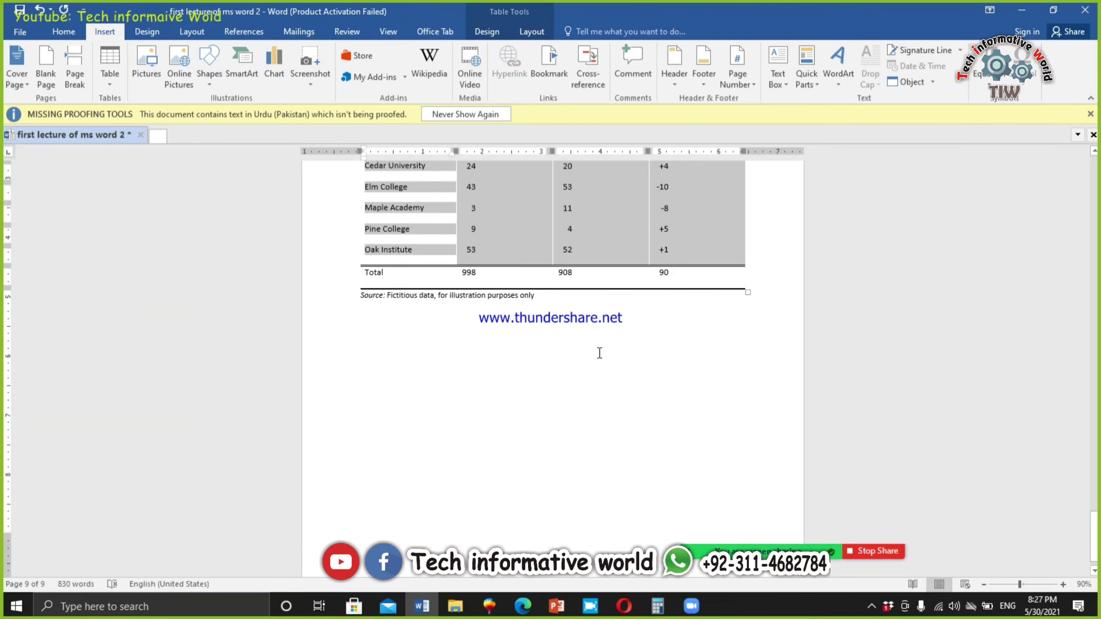
pyautogui.click(590, 344)
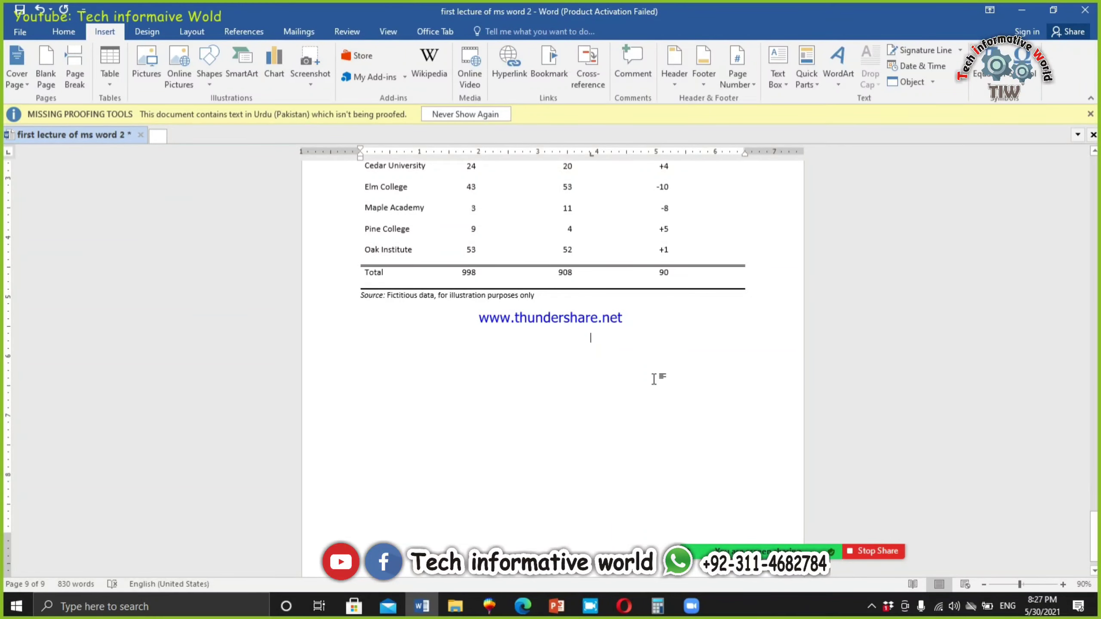
pyautogui.hotkey('ctrl', 'Return')
pyautogui.scroll(3, 694, 397)
pyautogui.click(661, 354)
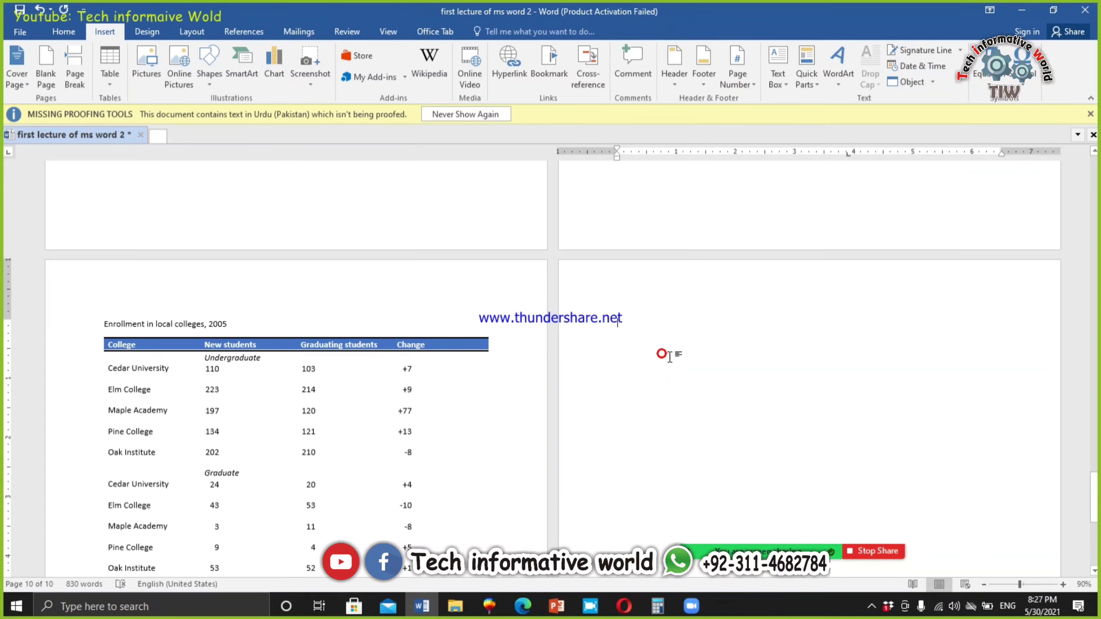
# Step: Insert the picture Screenshot (1) from the Screenshots folder in Pictures on the new blank page
pyautogui.scroll(11, 670, 357)
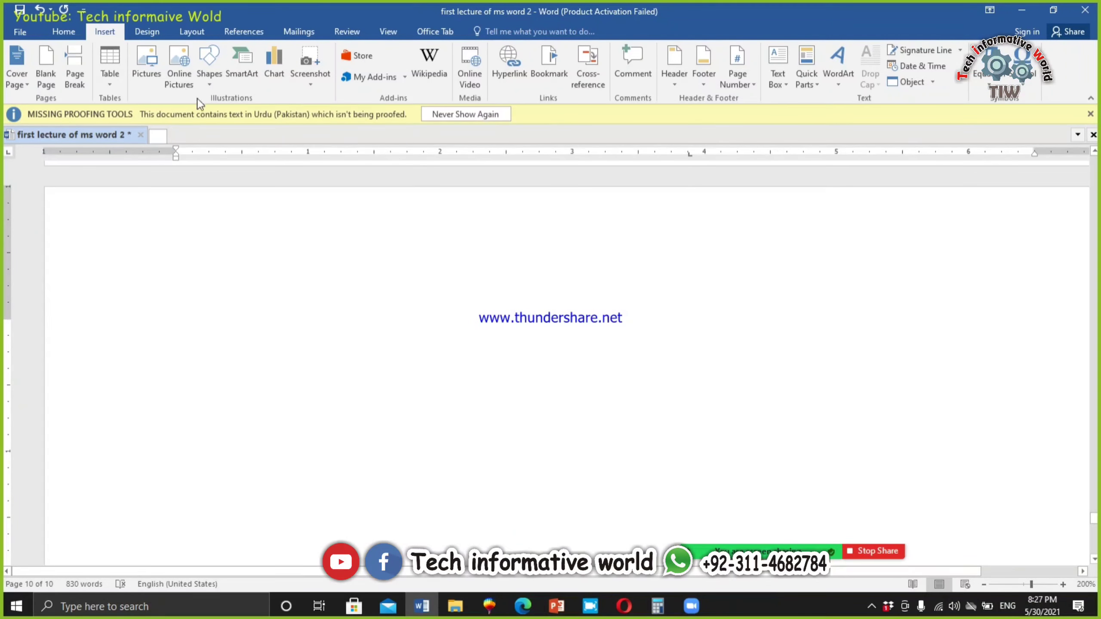
pyautogui.click(155, 73)
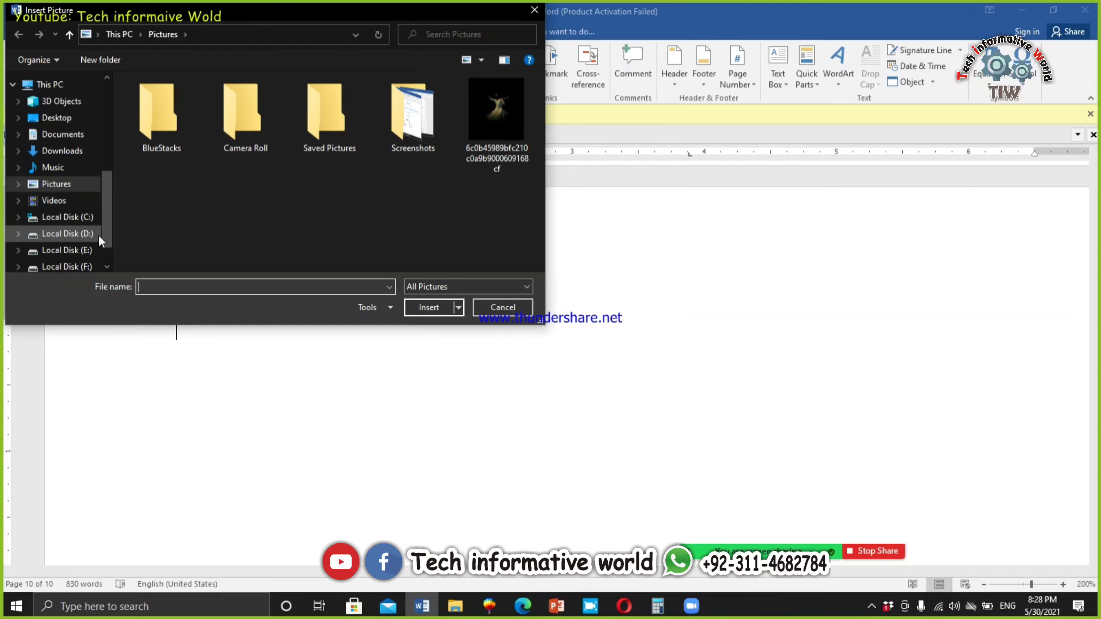
pyautogui.moveTo(102, 235); pyautogui.dragTo(103, 248)
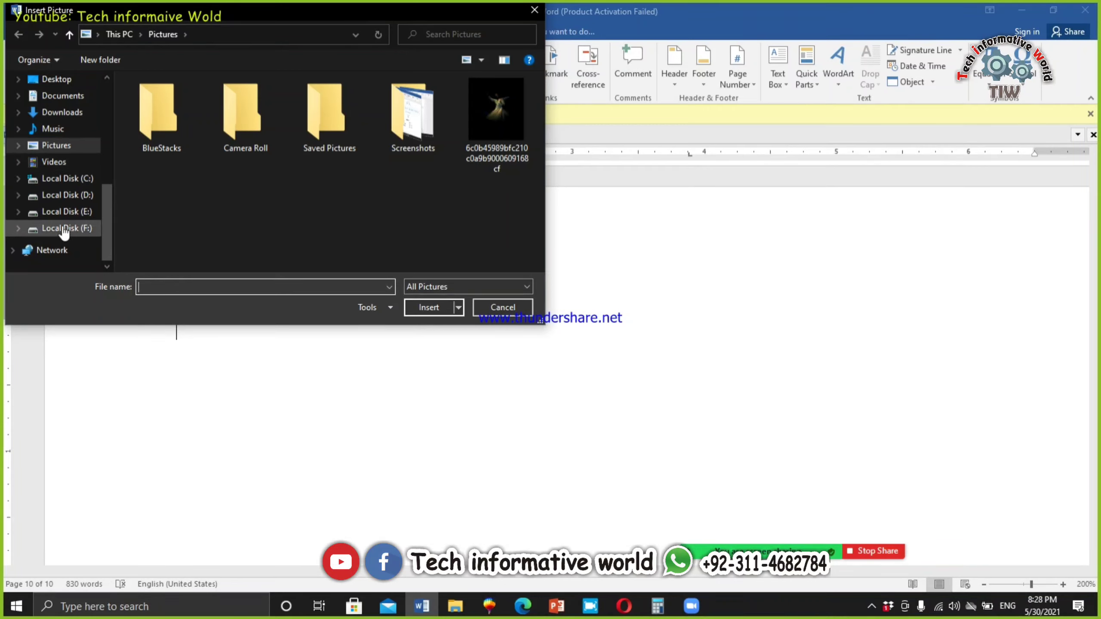
pyautogui.click(71, 148)
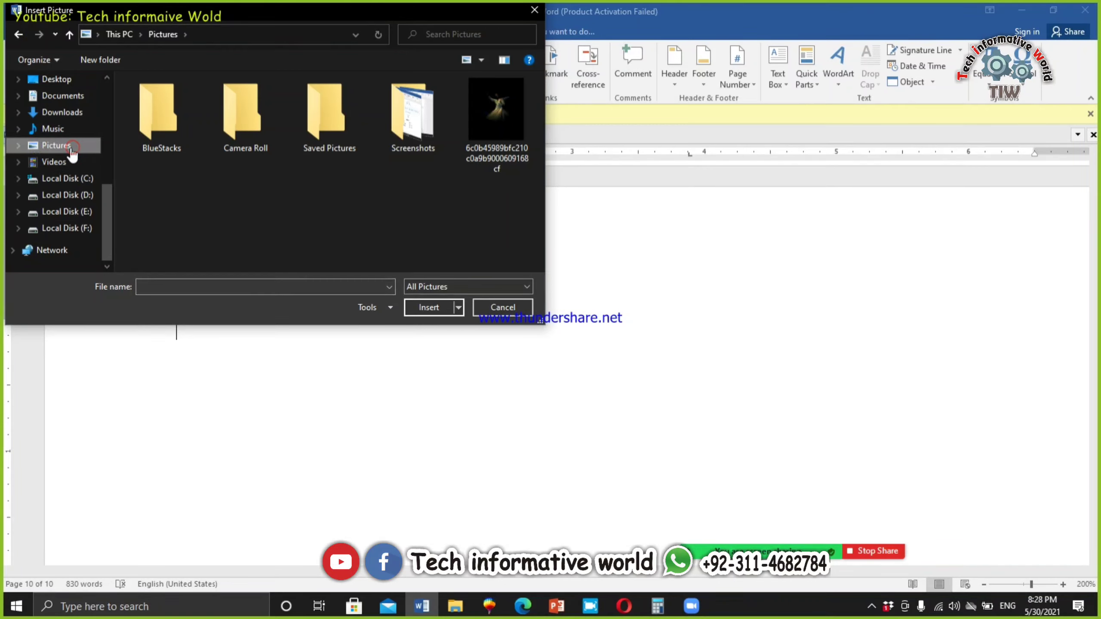
pyautogui.doubleClick(417, 112)
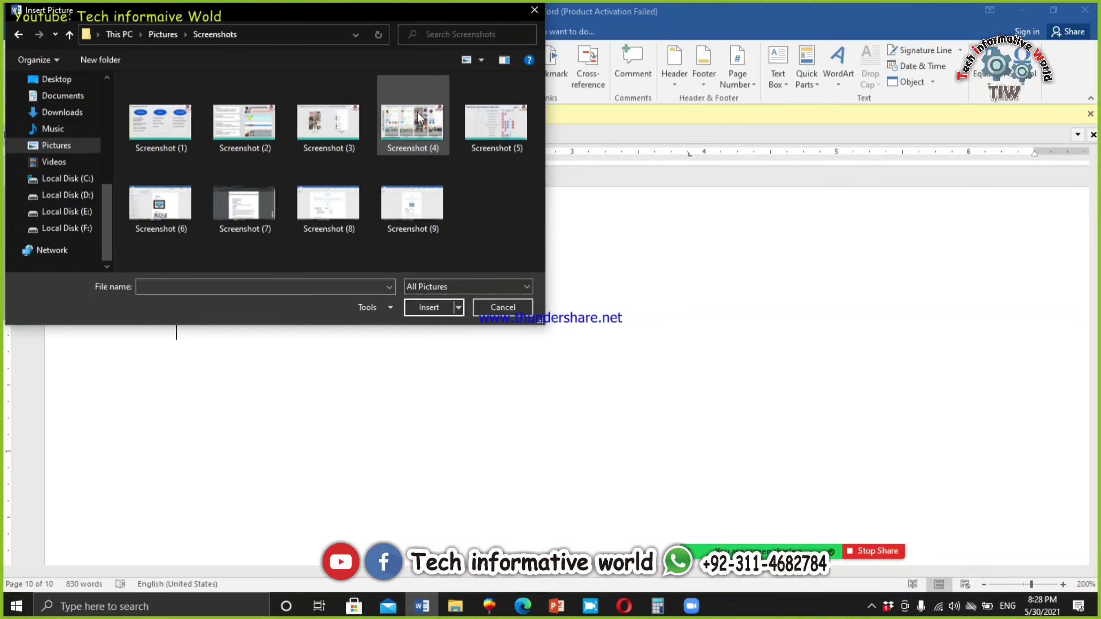
pyautogui.click(171, 125)
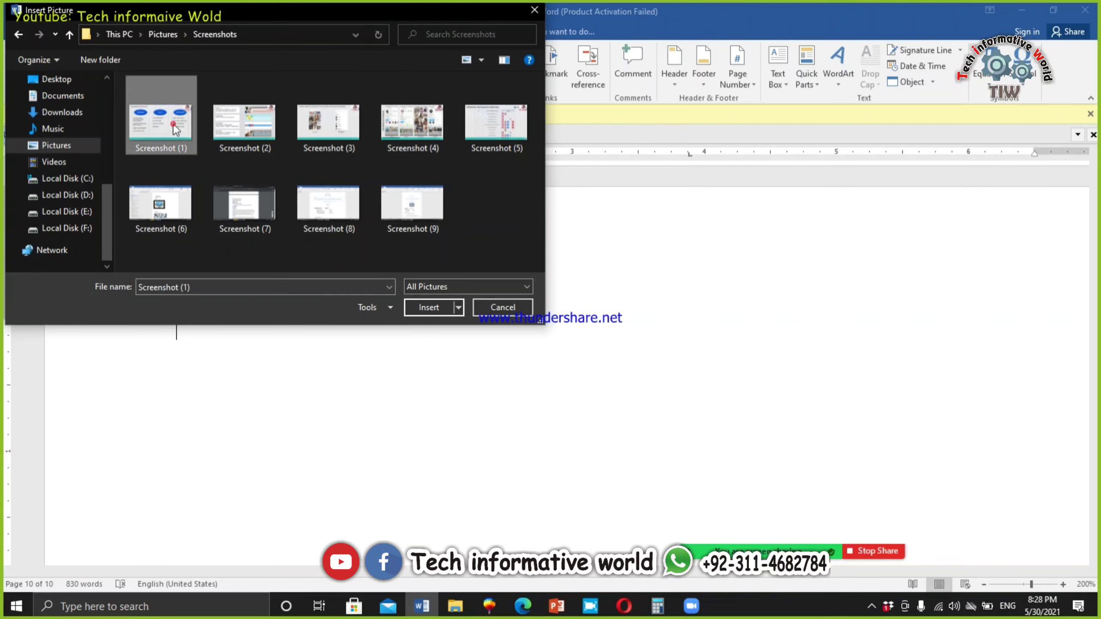
pyautogui.click(419, 308)
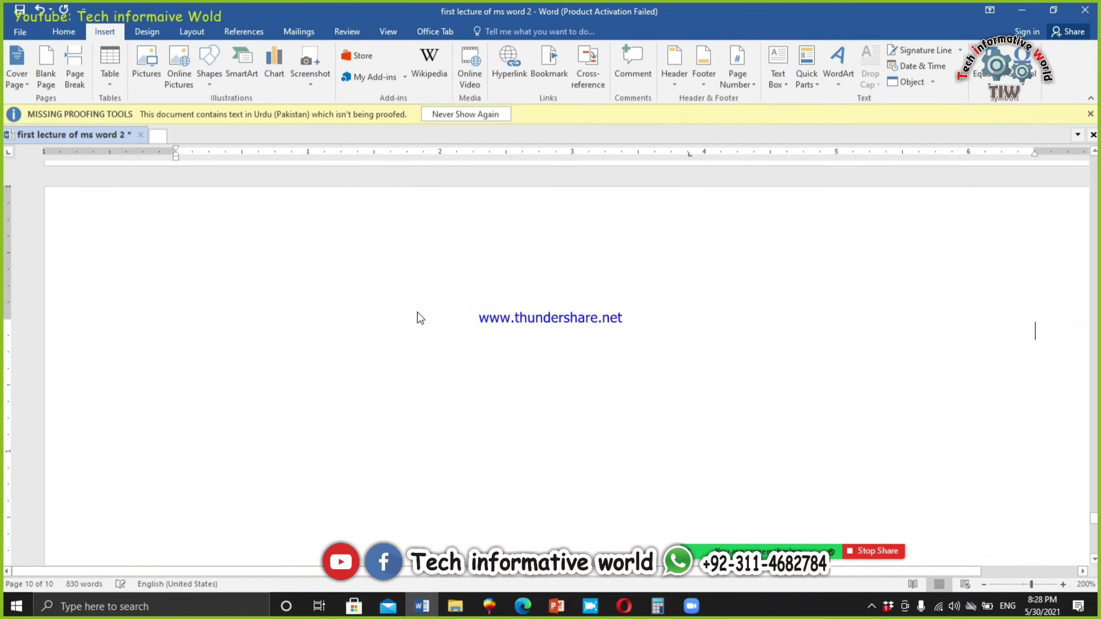
pyautogui.scroll(-3, 418, 312)
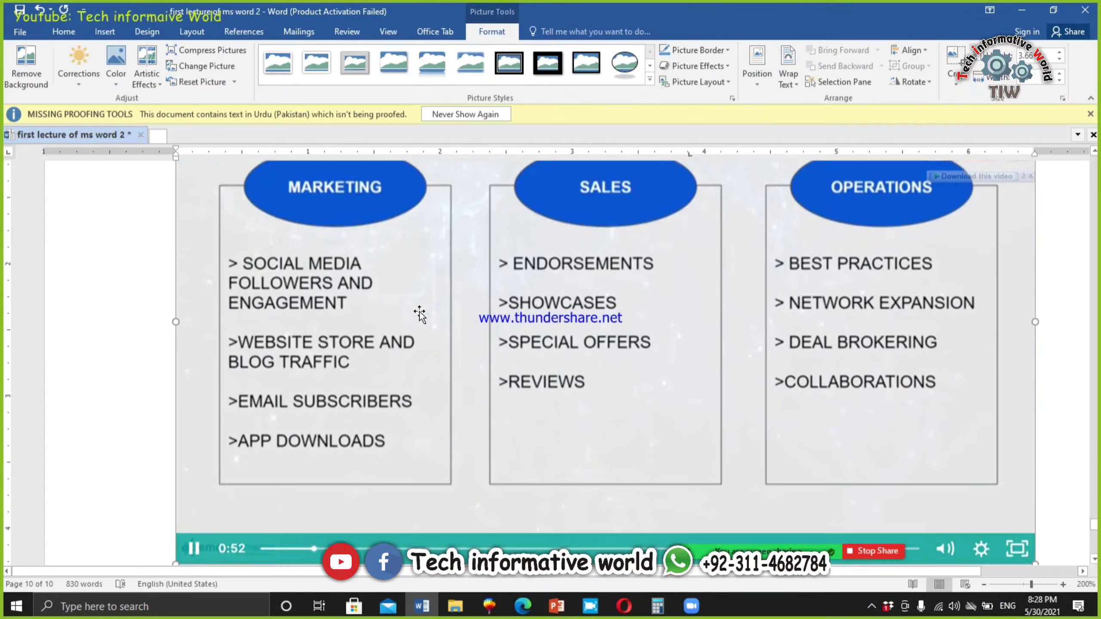
pyautogui.scroll(-1, 418, 312)
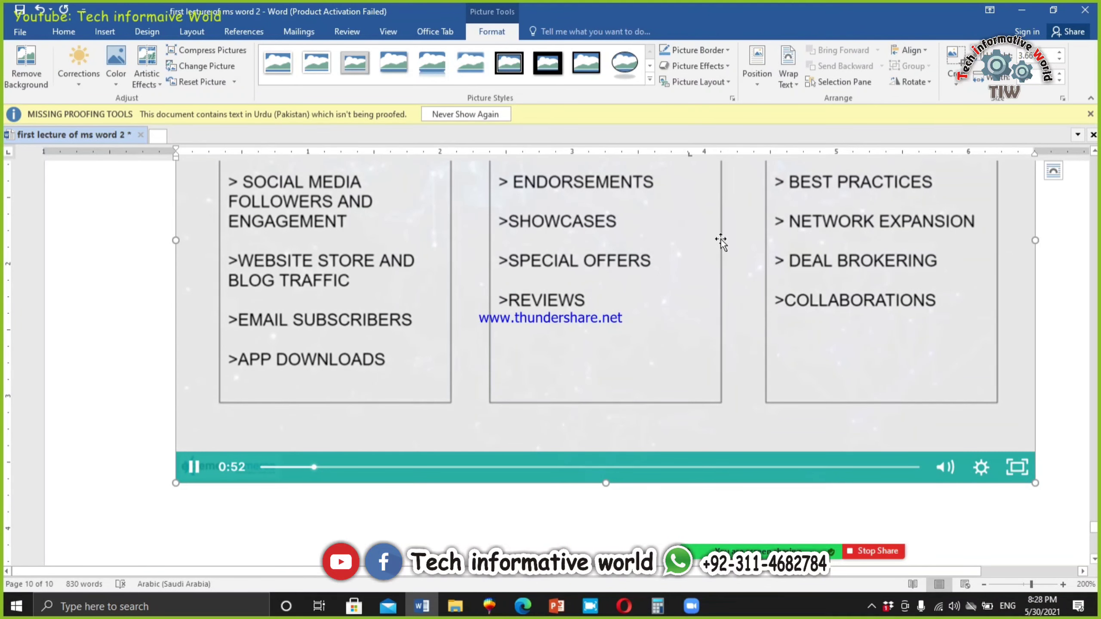
# Step: Crop the upper part of the inserted picture, cutting away the Evaluating Influencers title and the blue ovals
pyautogui.scroll(3, 594, 271)
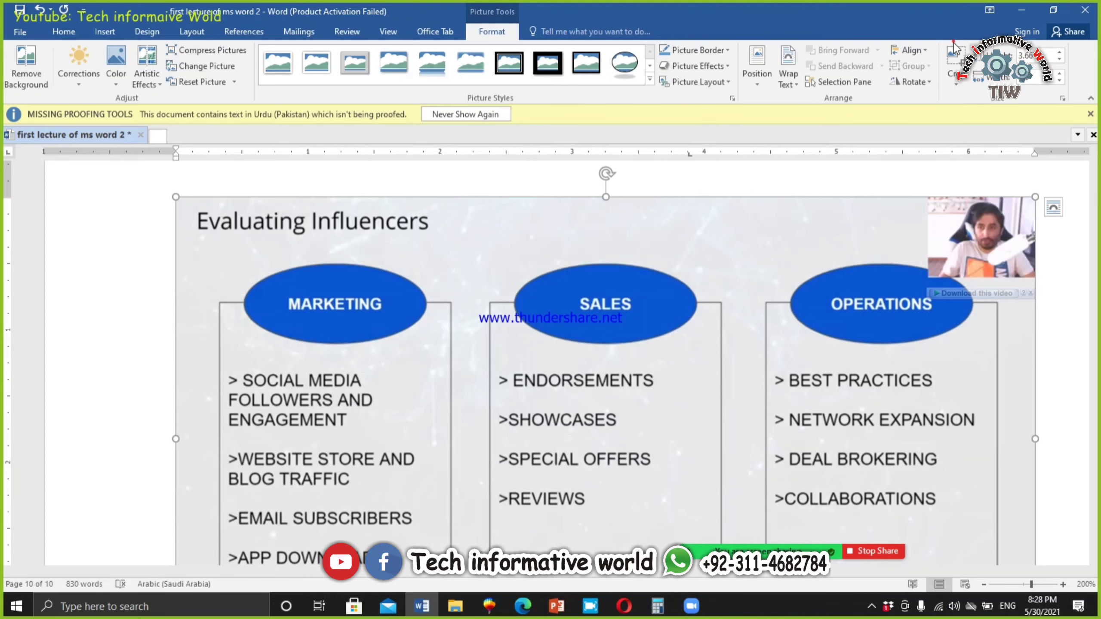
pyautogui.click(957, 61)
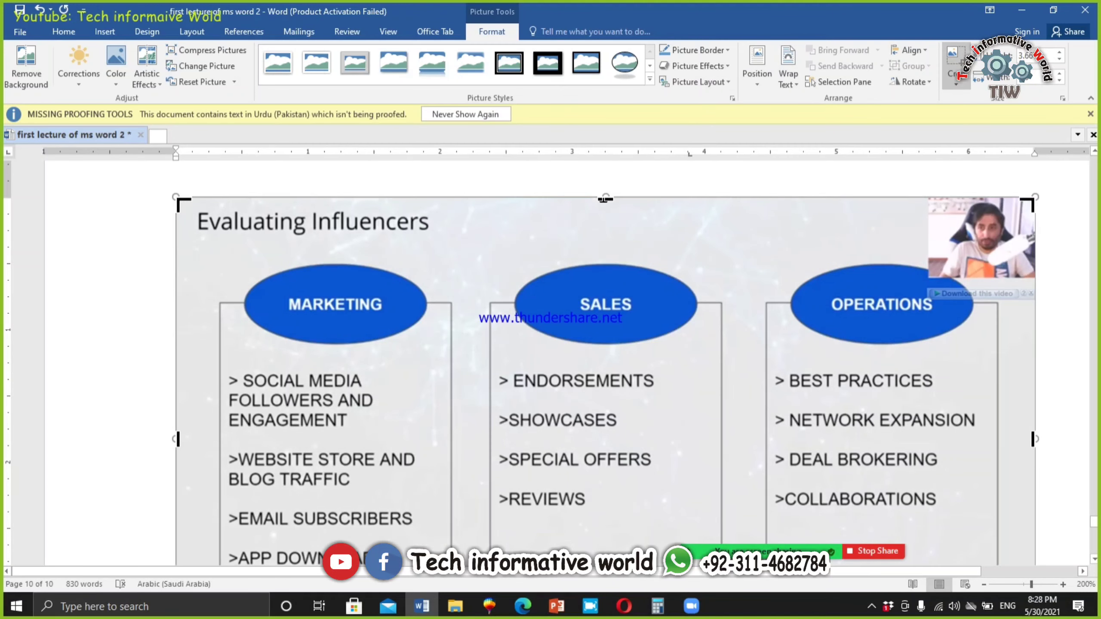
pyautogui.moveTo(605, 200); pyautogui.dragTo(604, 373)
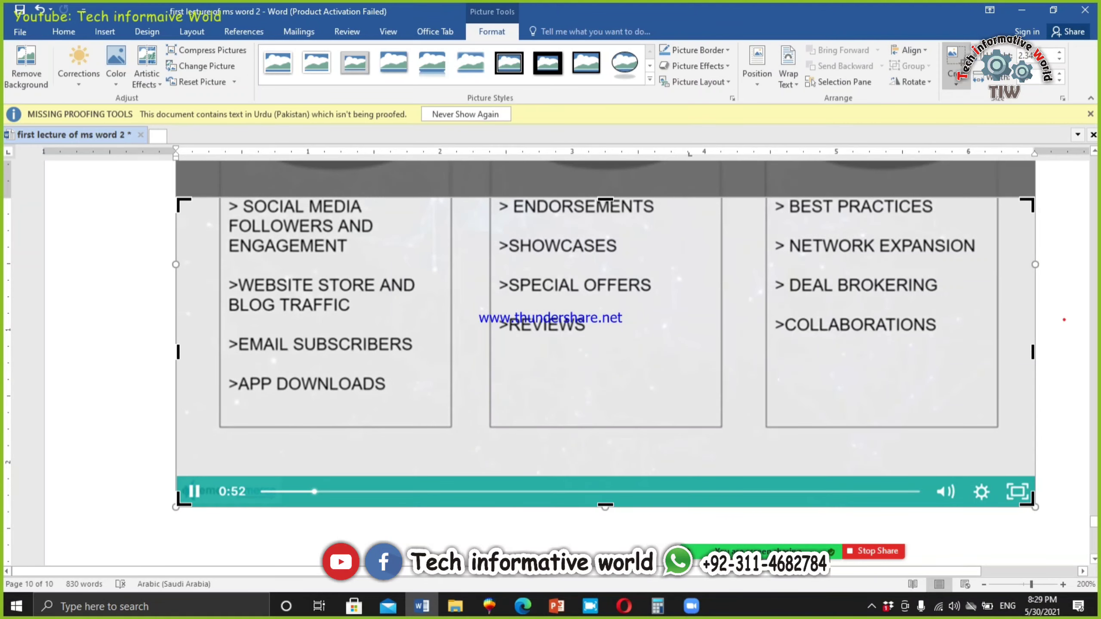
pyautogui.click(1064, 320)
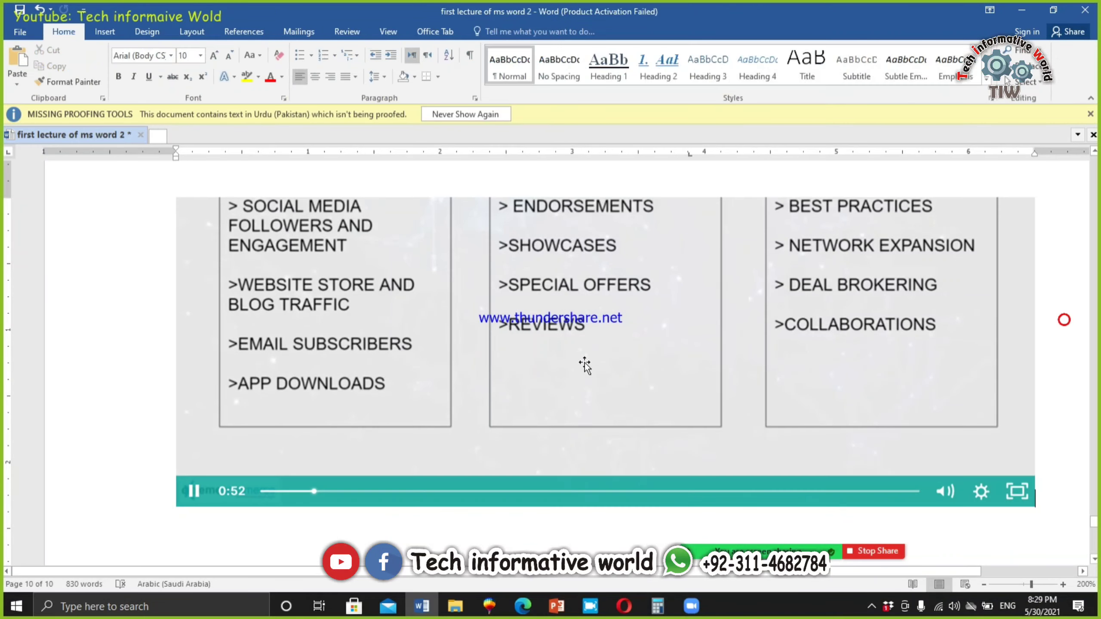
# Step: Try to move the cropped picture freely to another spot on the page
pyautogui.scroll(3, 583, 365)
pyautogui.click(407, 456)
pyautogui.scroll(-5, 382, 418)
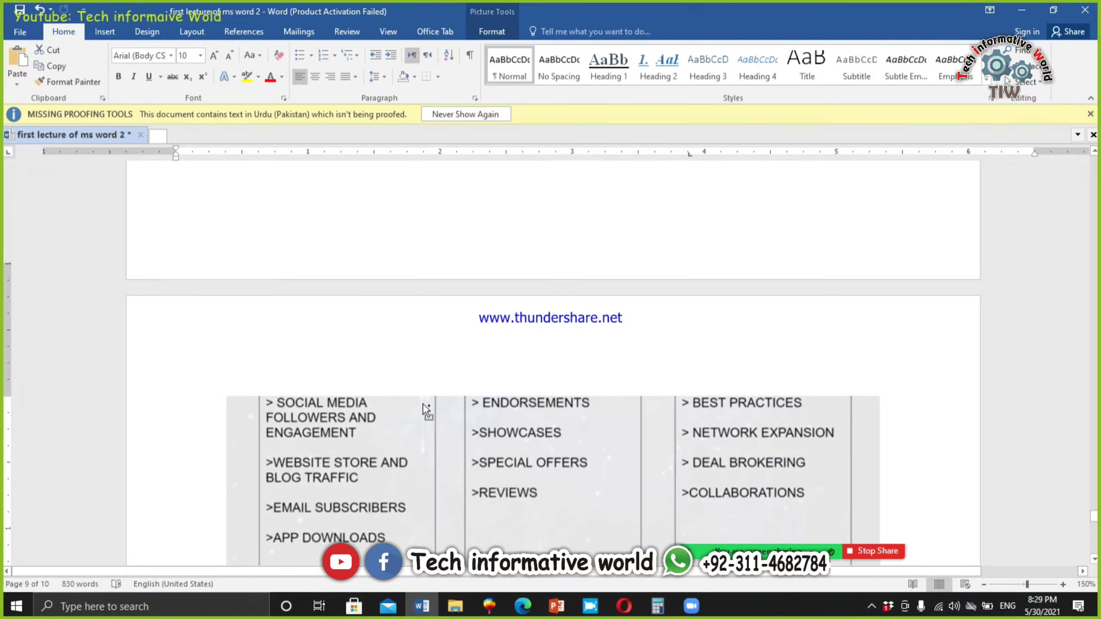
pyautogui.moveTo(549, 432); pyautogui.dragTo(536, 330)
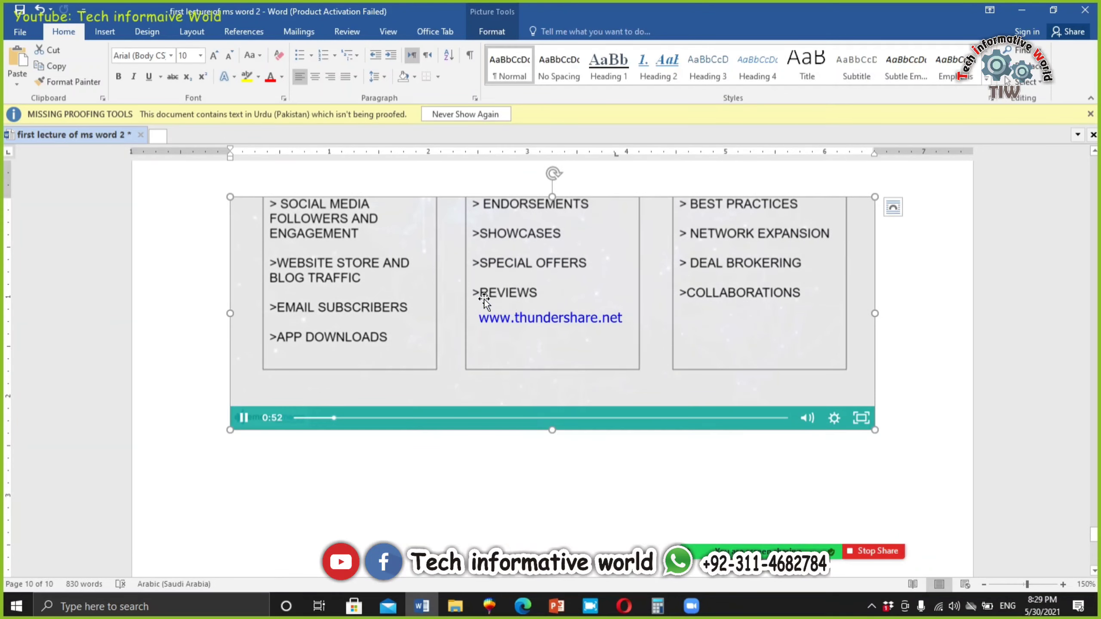
pyautogui.moveTo(287, 259); pyautogui.dragTo(408, 323)
pyautogui.moveTo(414, 378); pyautogui.dragTo(624, 456)
pyautogui.moveTo(631, 401); pyautogui.dragTo(579, 402)
# Step: Shrink the cropped picture proportionally and narrow it to about 3.1 inches wide
pyautogui.moveTo(873, 427); pyautogui.dragTo(482, 376)
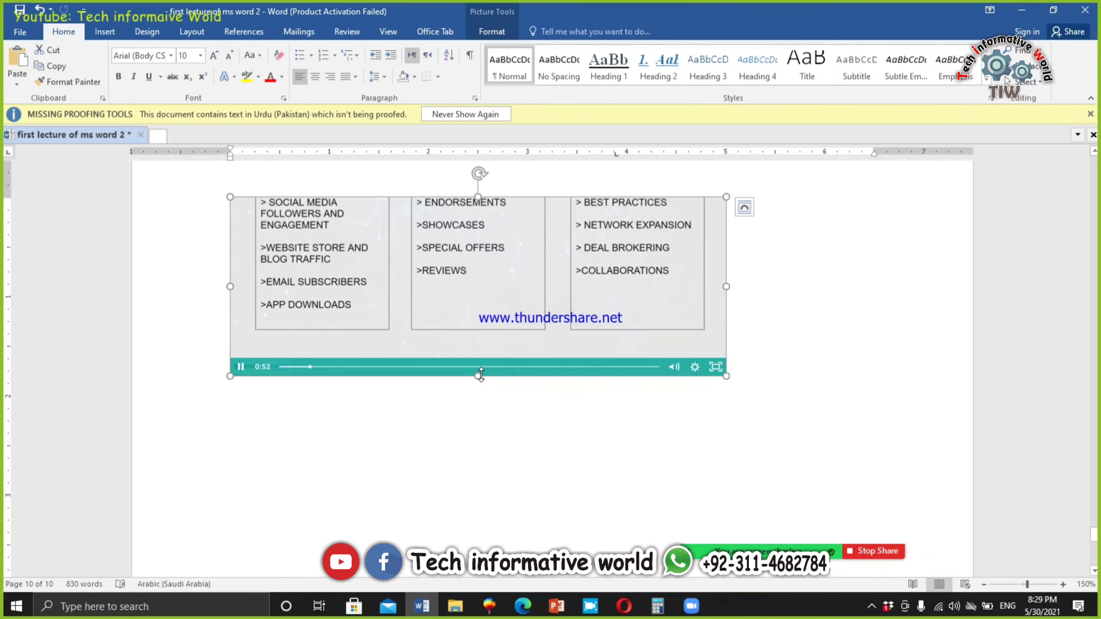
pyautogui.moveTo(726, 287); pyautogui.dragTo(513, 287)
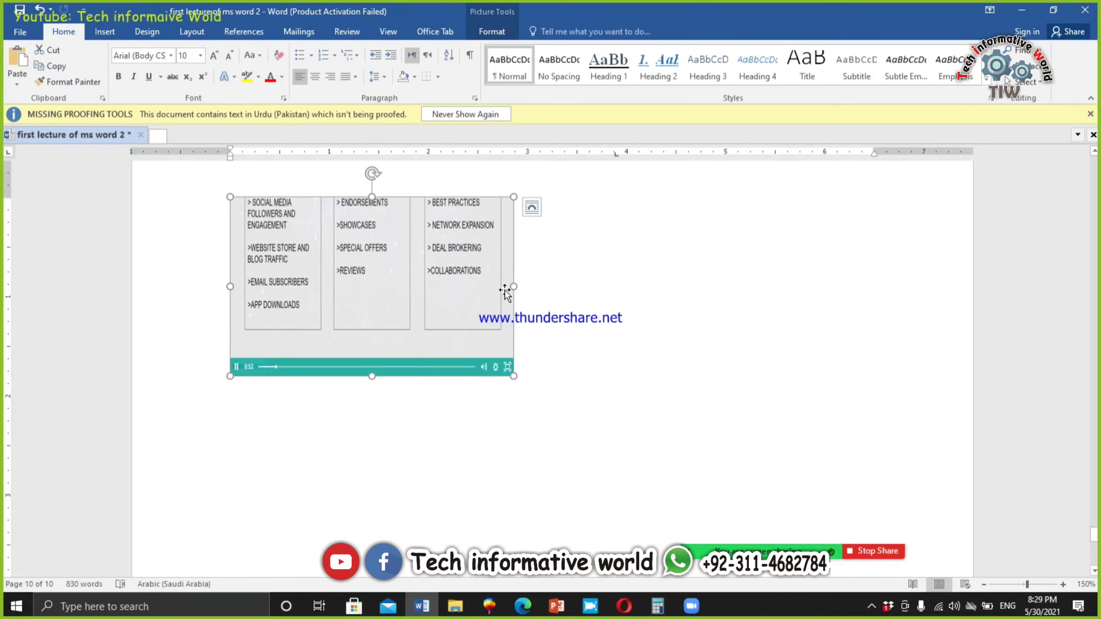
pyautogui.moveTo(514, 287); pyautogui.dragTo(539, 290)
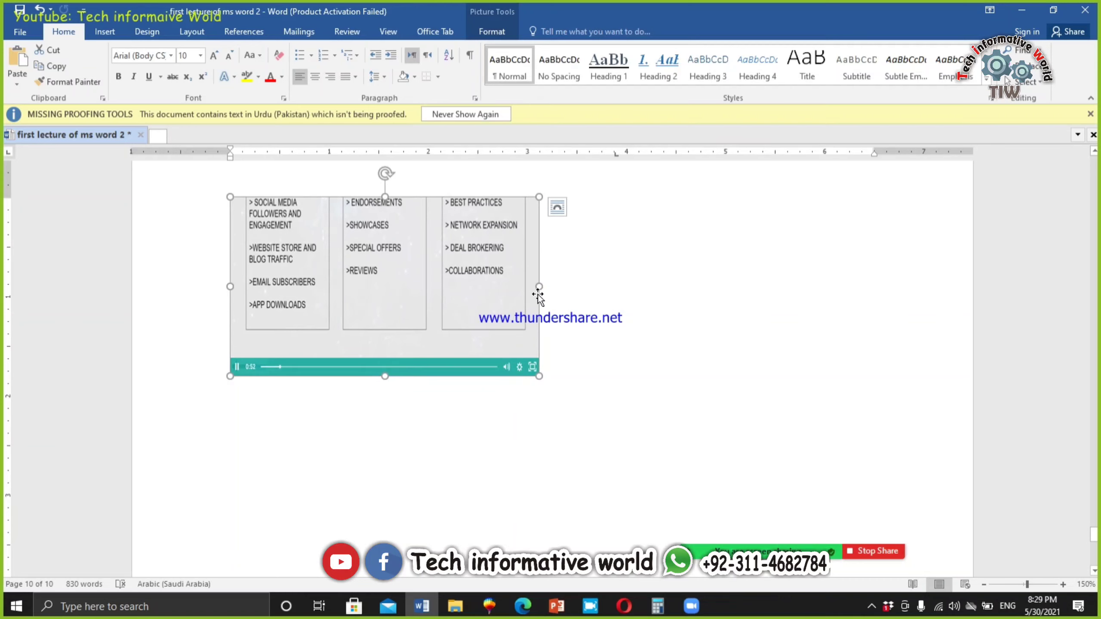
# Step: Enter filler text beginning with "Techoaksdoksdkfnlkmdflnff" directly after the picture, and dismiss the meeting time-limit notice
pyautogui.click(592, 367)
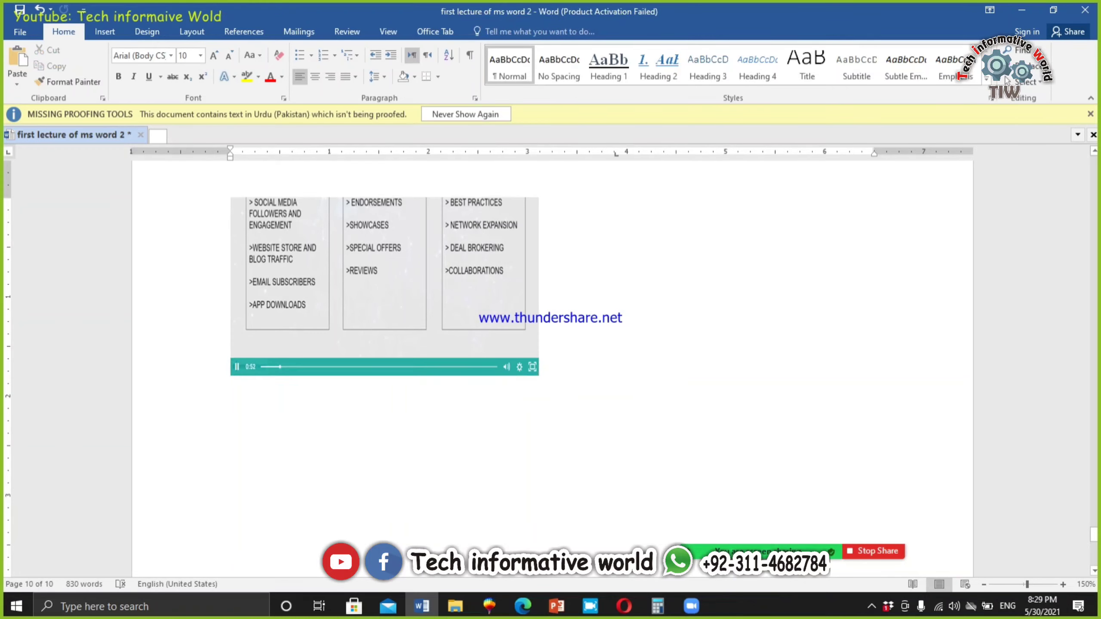
pyautogui.write('Techoaksd')
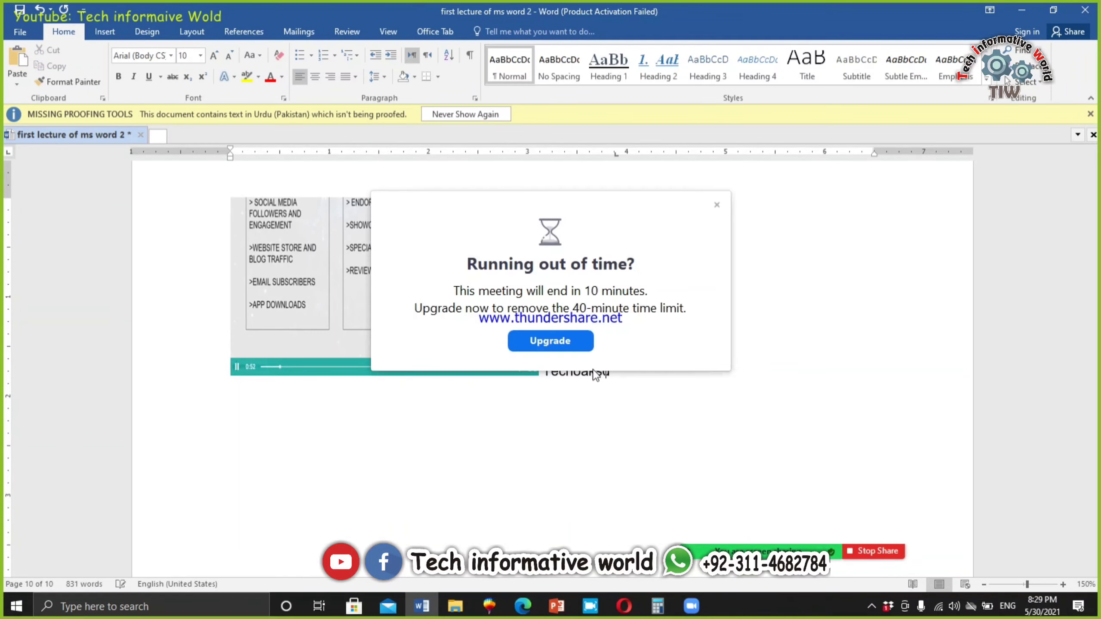
pyautogui.write('oksdkfhlkhf')
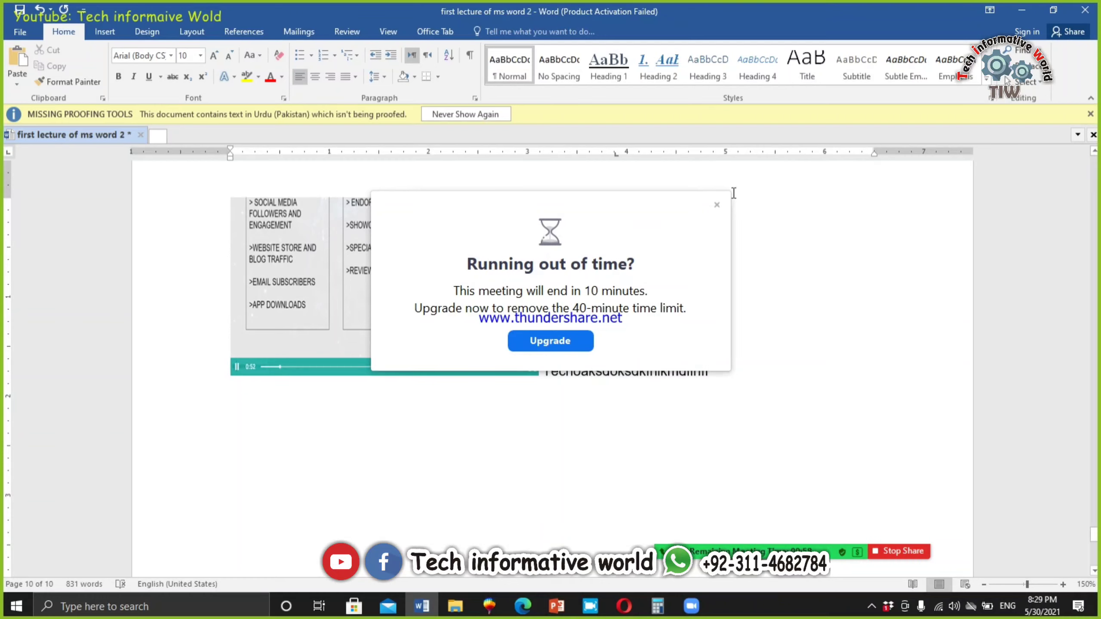
pyautogui.click(717, 205)
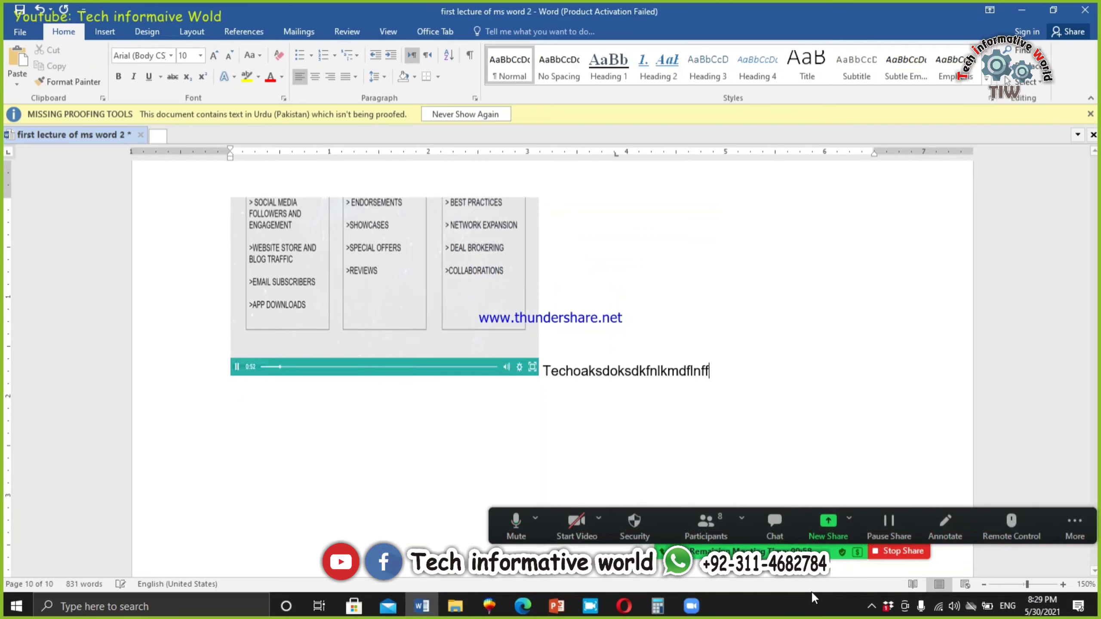
# Step: Add two filler lines below the picture: "Fsdfsdfkjbsdjkfsd kfsdkfsd" and "Fsdfkjsdh fjkhsd jkfhsd"
pyautogui.click(232, 398)
pyautogui.write('fsdfsdfkjbsdjkfsd kfsdkfsd')
pyautogui.press('Return')
pyautogui.write('Fsdfkjsdh')
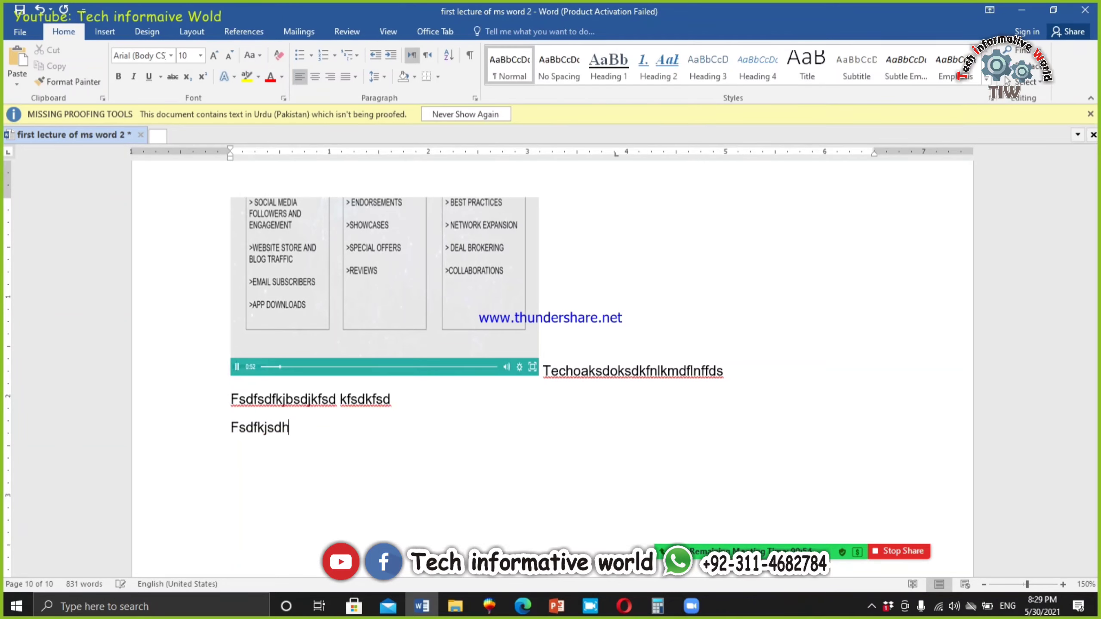
pyautogui.write(' fjkhsd jkfhsd')
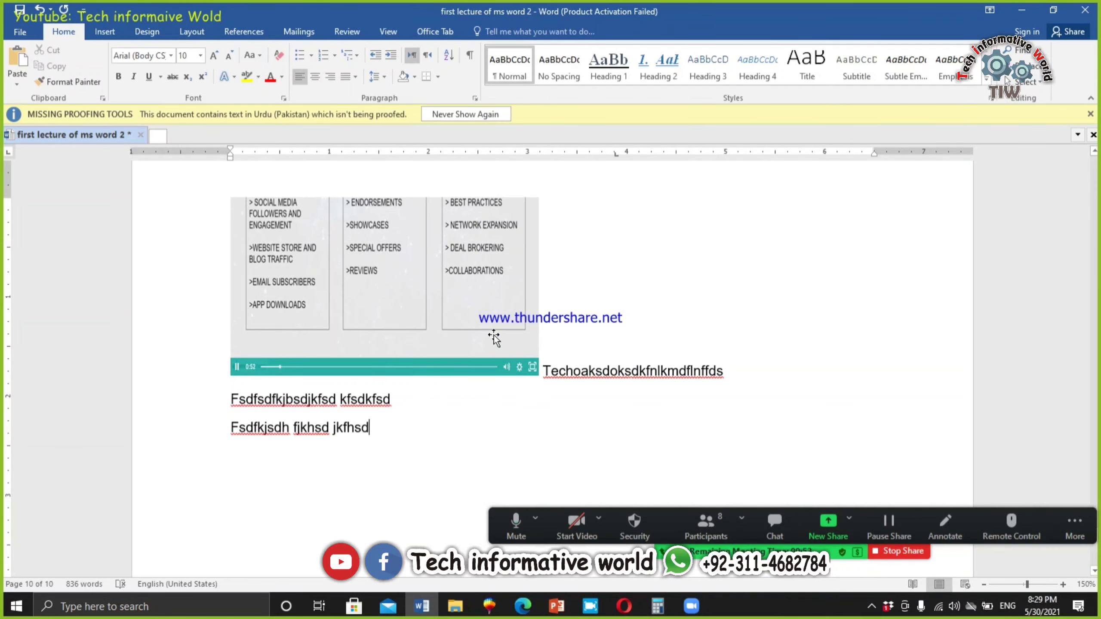
# Step: Move the picture to the end of the second filler line and set its text wrapping to Behind Text
pyautogui.moveTo(494, 332); pyautogui.dragTo(800, 351)
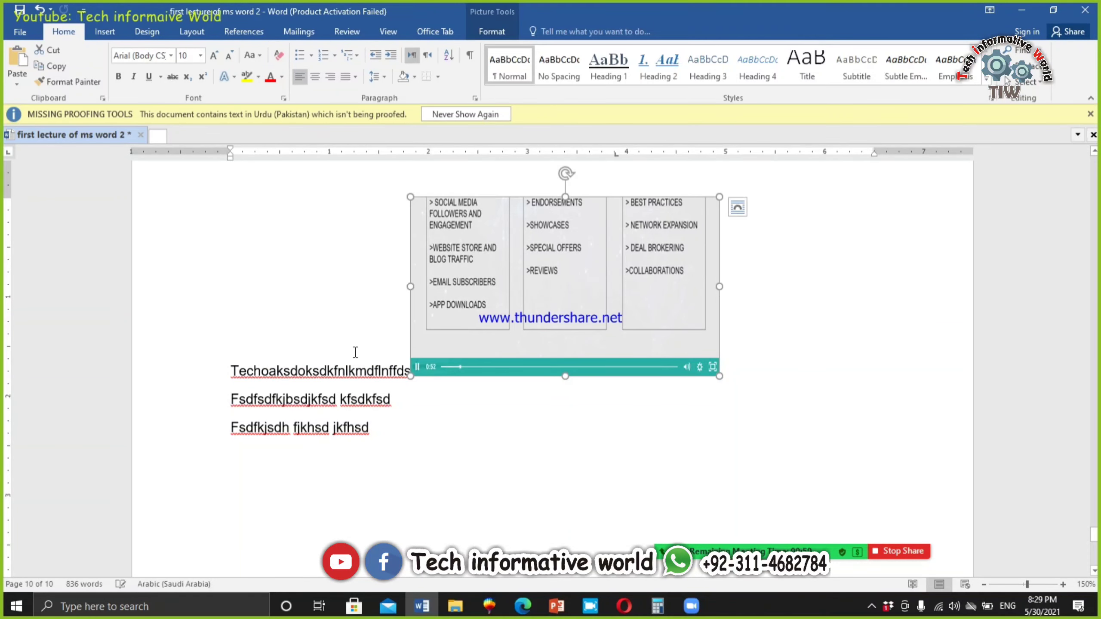
pyautogui.moveTo(546, 347); pyautogui.dragTo(508, 397)
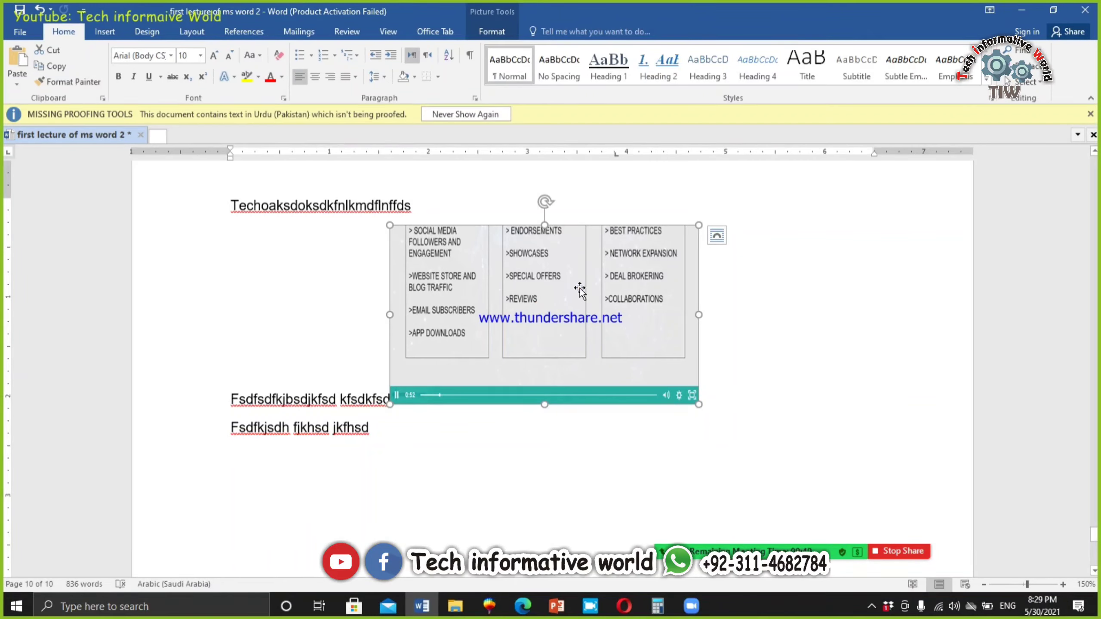
pyautogui.click(489, 33)
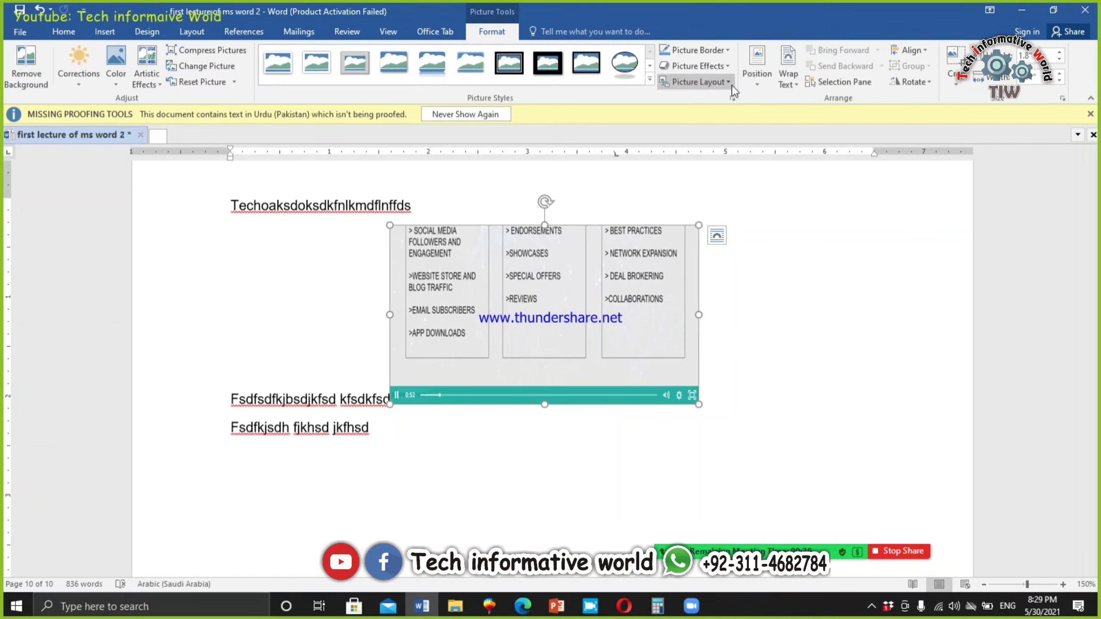
pyautogui.click(786, 81)
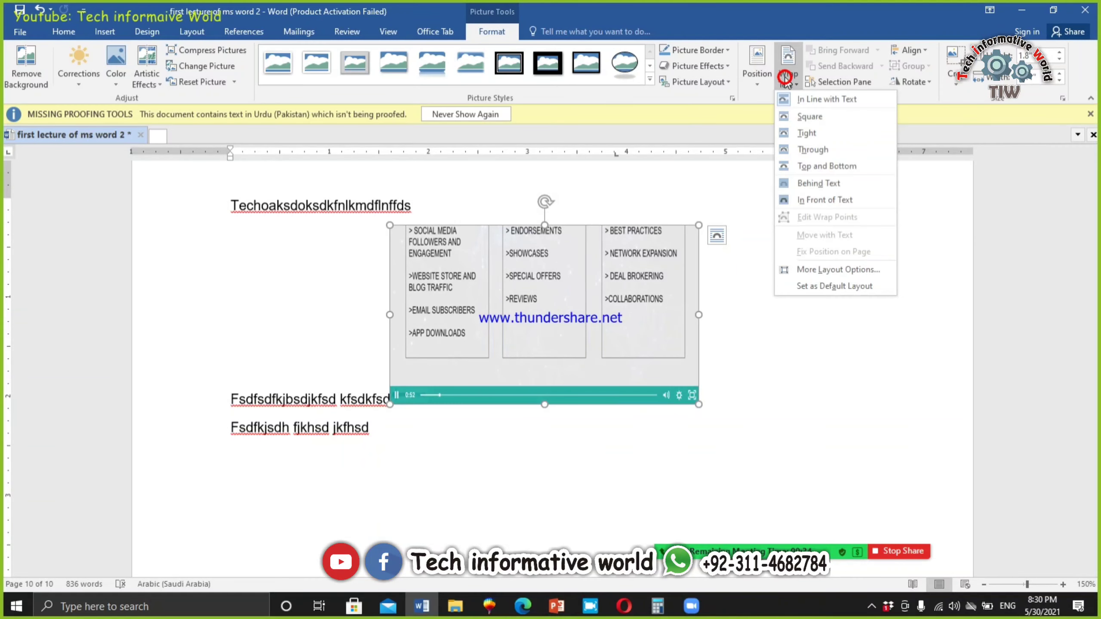
pyautogui.click(813, 183)
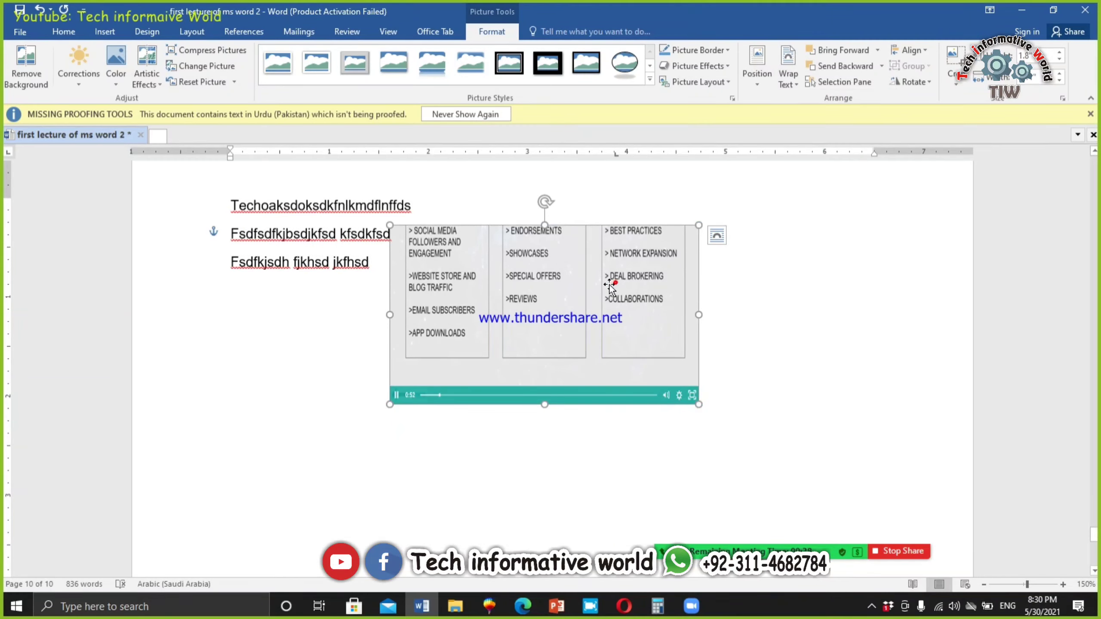
# Step: Position the picture underneath the three filler lines and extend the third line with more filler text
pyautogui.moveTo(615, 282); pyautogui.dragTo(427, 252)
pyautogui.click(367, 262)
pyautogui.write('sd sdjk fh')
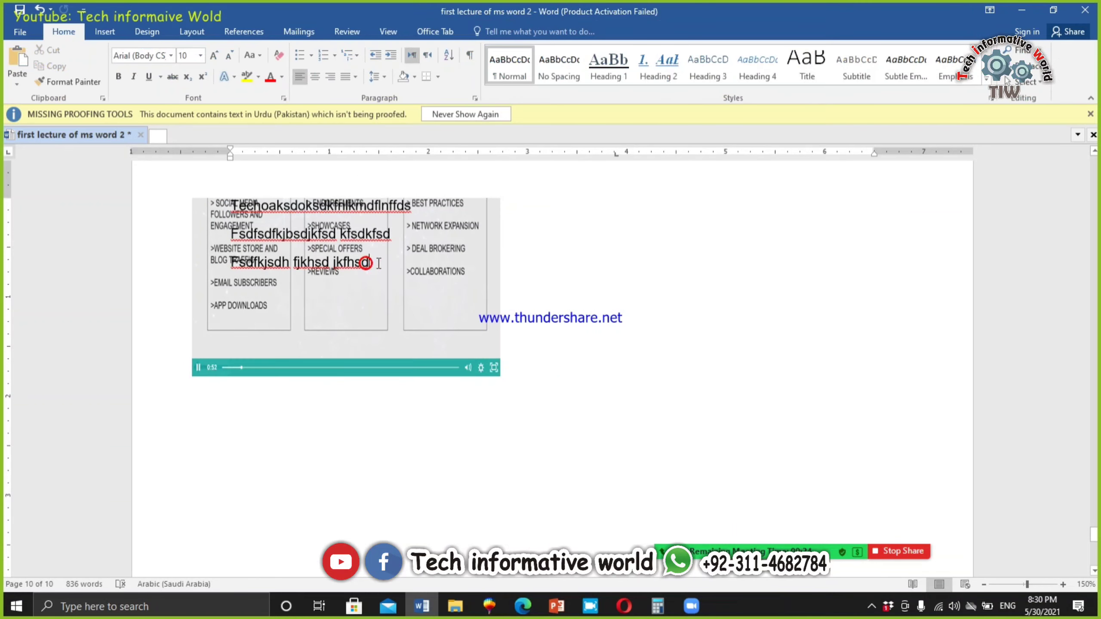
pyautogui.write('sdf\\')
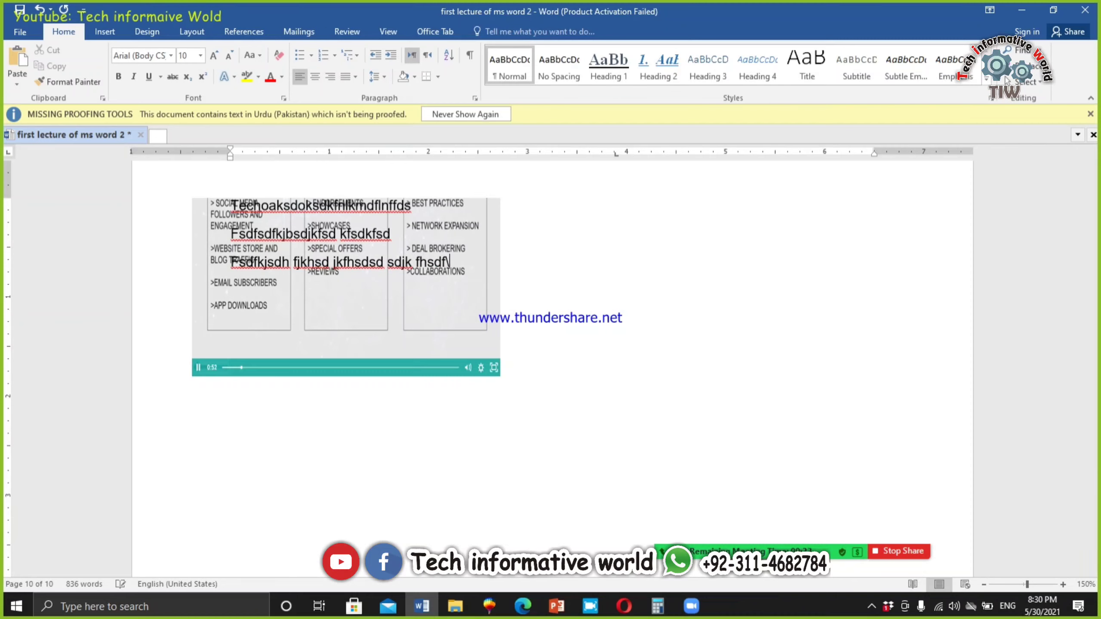
pyautogui.write('hkjshd fkjh')
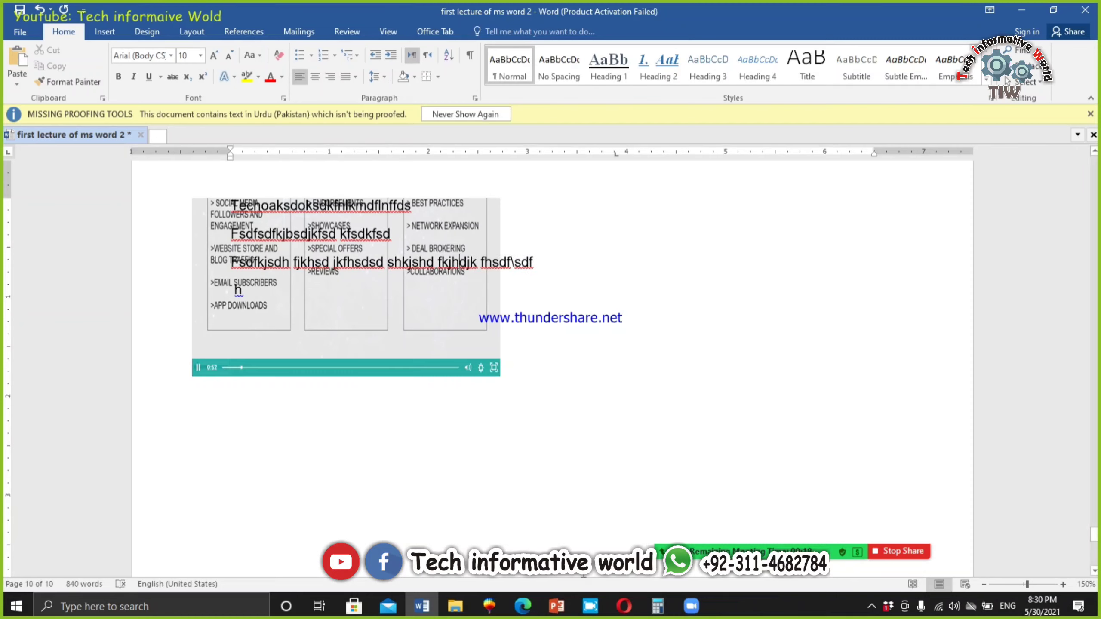
# Step: Set the picture's wrapping to In Front of Text, shrink it to about 2.1 inches wide and place it right of the filler lines
pyautogui.click(525, 612)
pyautogui.moveTo(444, 308); pyautogui.dragTo(466, 307)
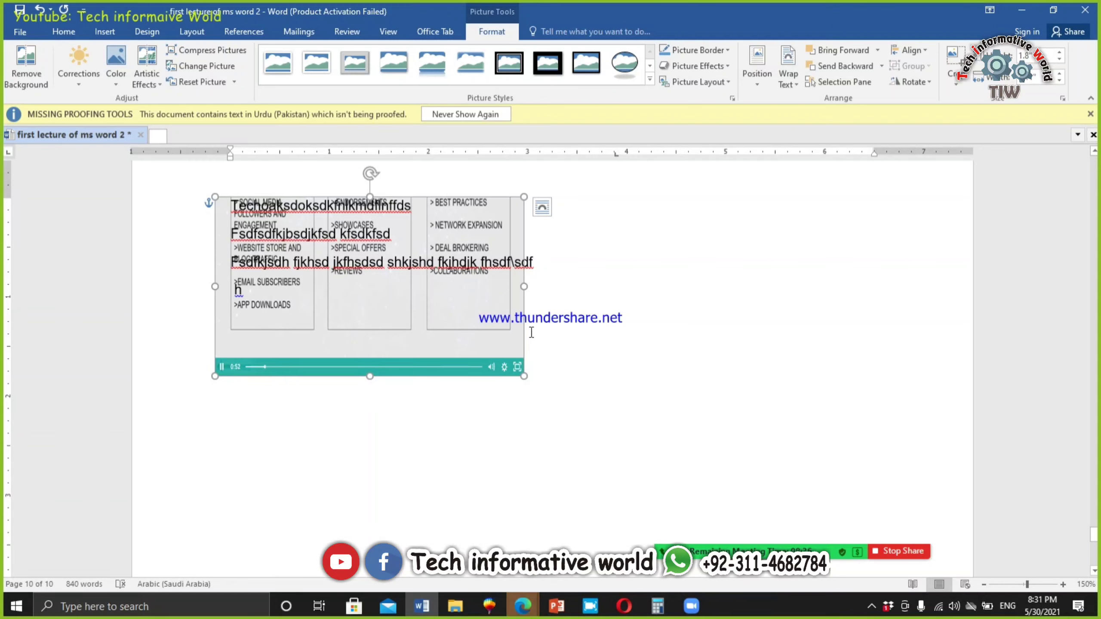
pyautogui.click(795, 78)
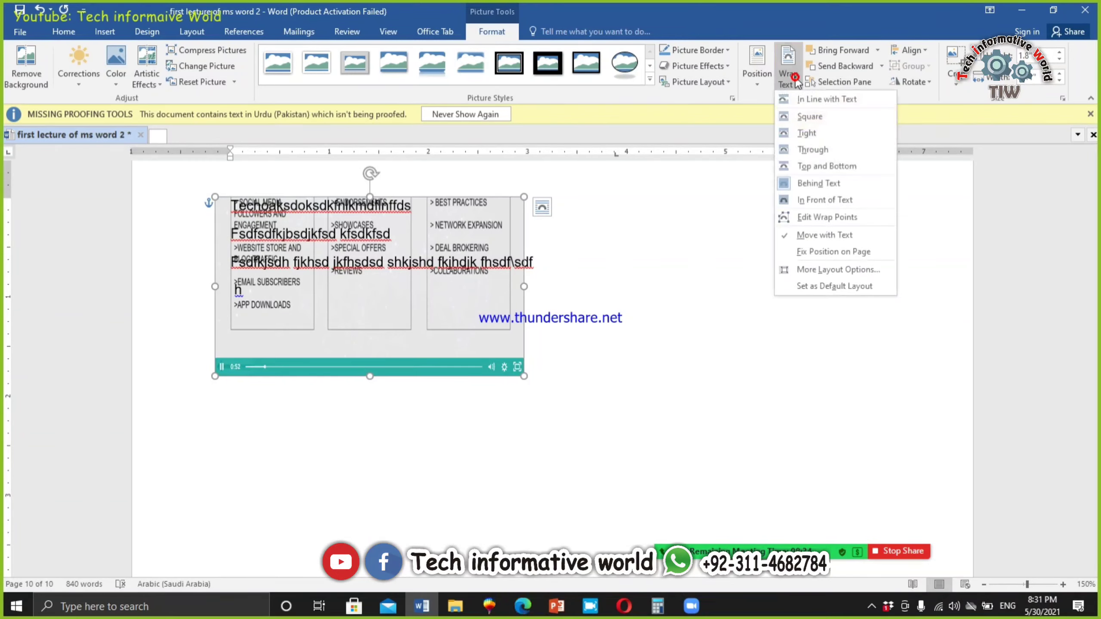
pyautogui.click(831, 203)
pyautogui.moveTo(356, 295); pyautogui.dragTo(778, 284)
pyautogui.moveTo(644, 376); pyautogui.dragTo(790, 316)
pyautogui.moveTo(823, 282); pyautogui.dragTo(808, 254)
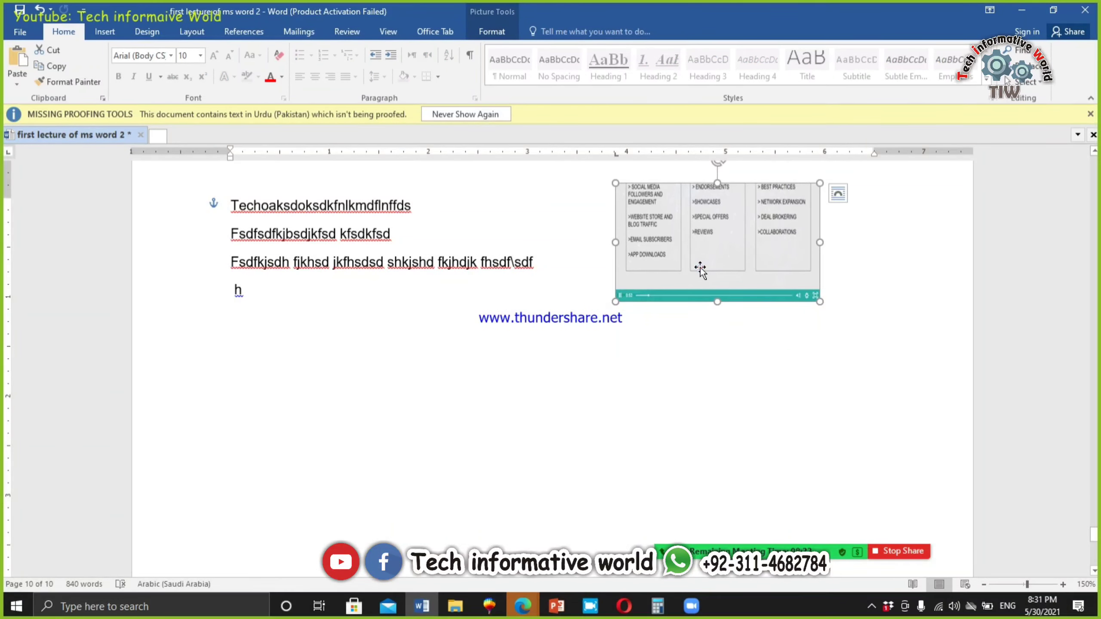
# Step: Set the picture's text wrapping to In Front of Text and move it to the page's upper-right corner, beyond the filler lines
pyautogui.doubleClick(701, 270)
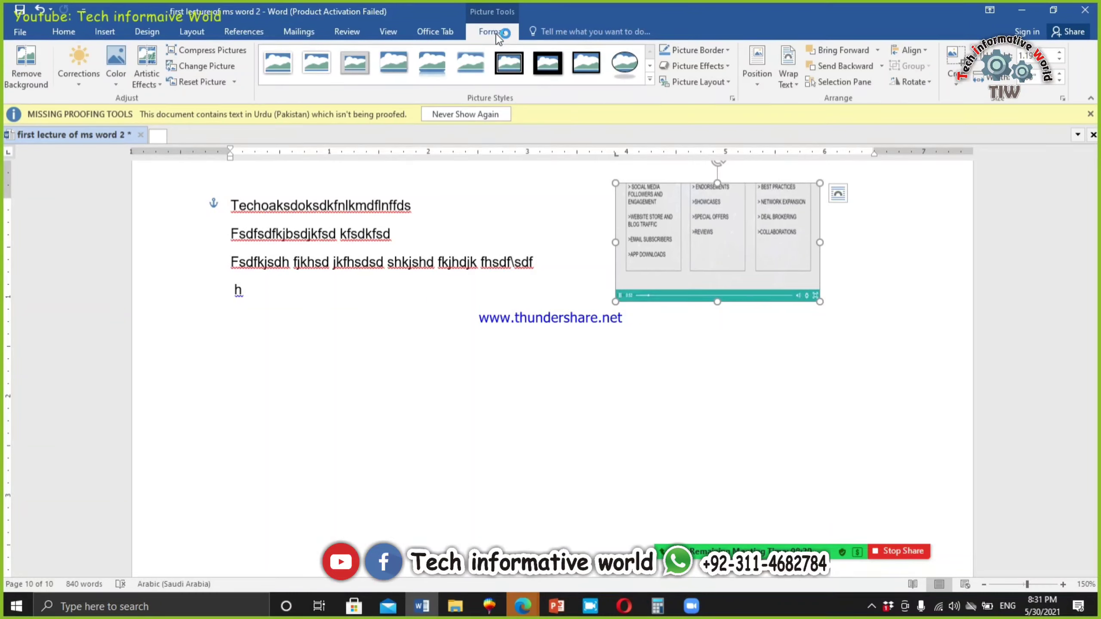
pyautogui.click(785, 80)
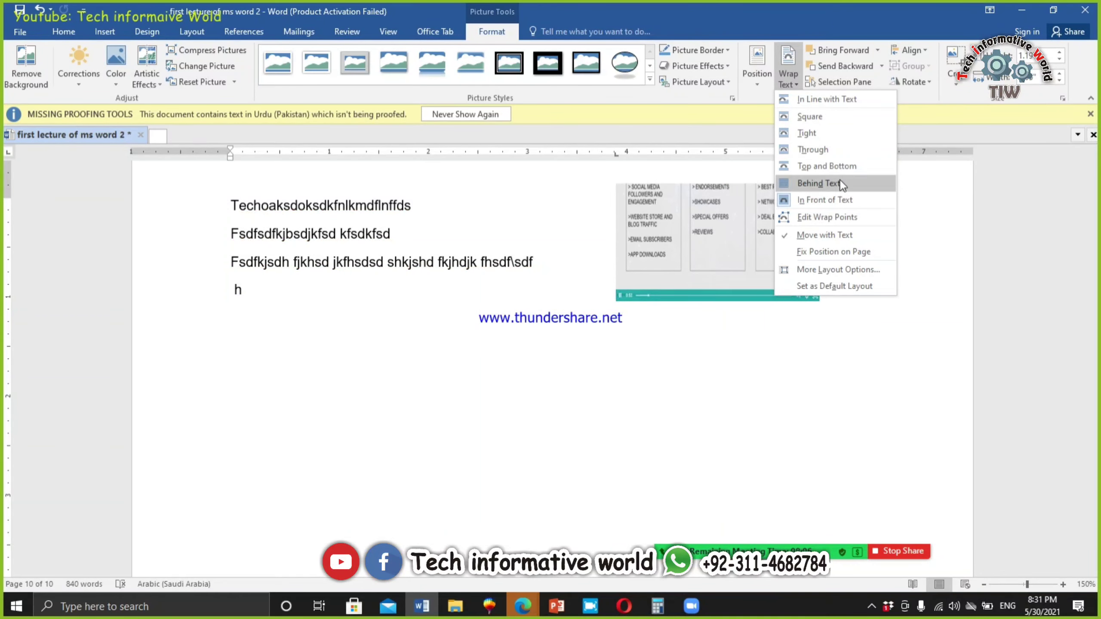
pyautogui.click(845, 203)
pyautogui.moveTo(755, 253); pyautogui.dragTo(849, 235)
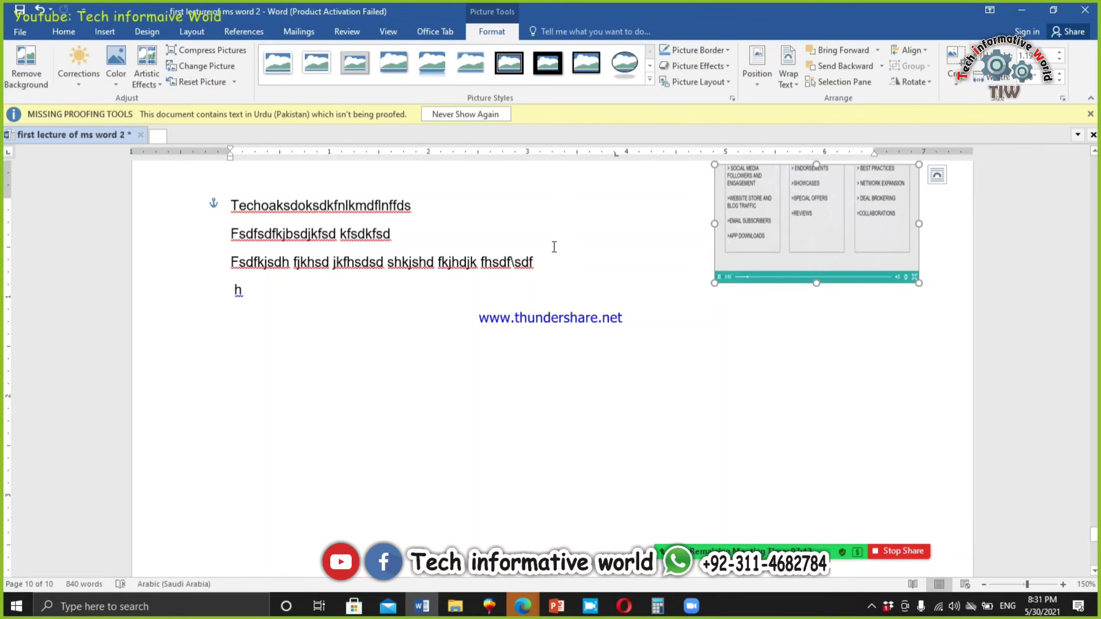
# Step: Copy the train picture from the "Information Technology" cover page and paste it onto the last page beside the filler lines
pyautogui.scroll(5, 554, 246)
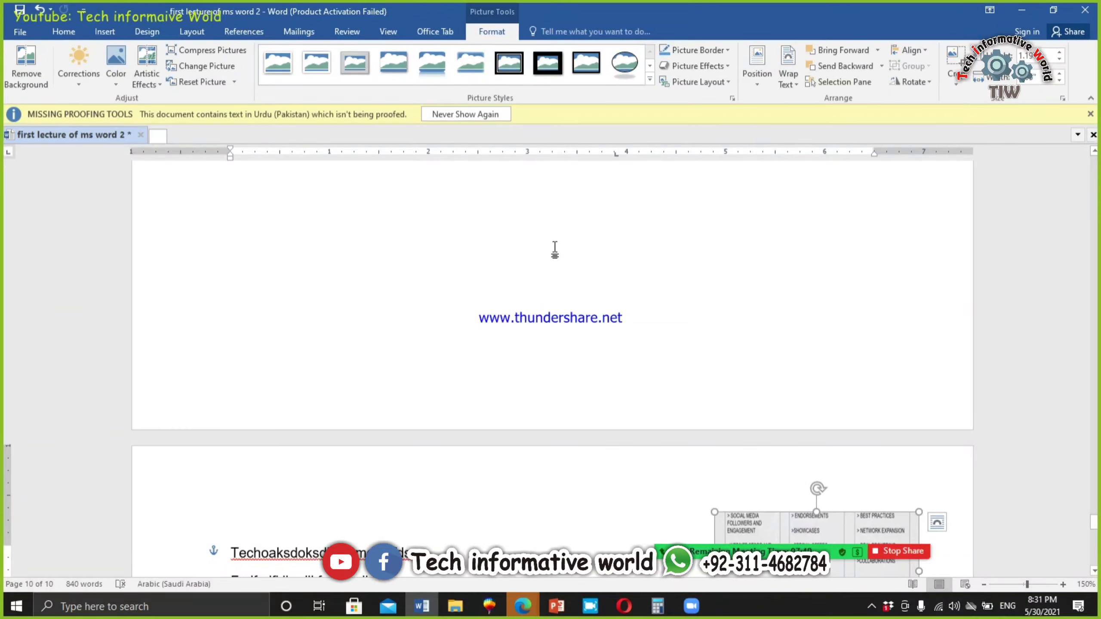
pyautogui.click(662, 309)
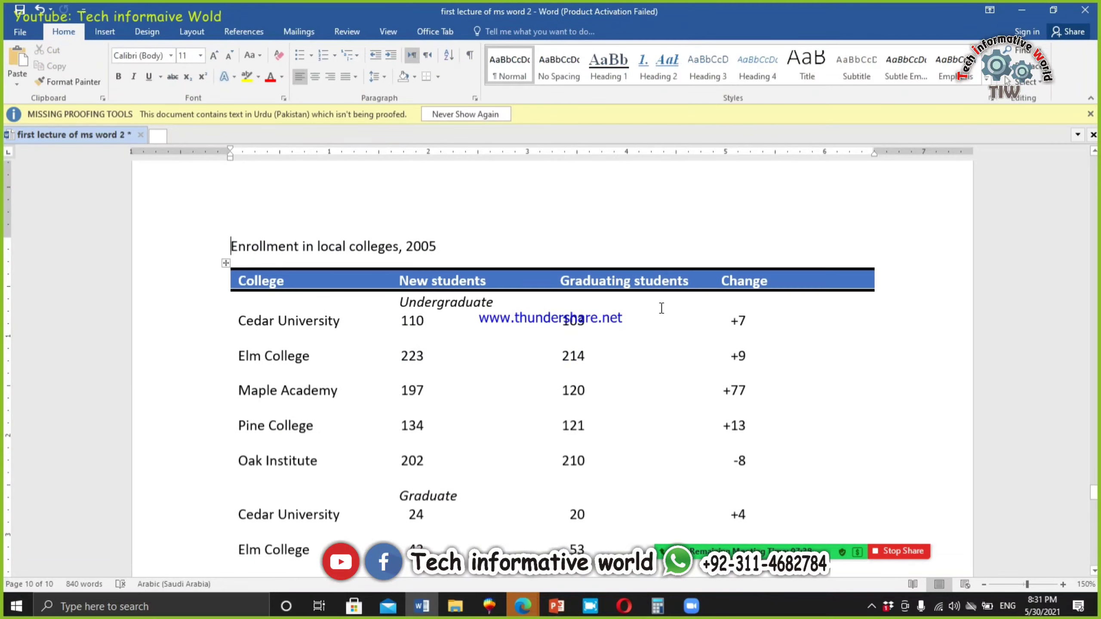
pyautogui.press('pageup')
pyautogui.press('pageup')
pyautogui.press('pageup')
pyautogui.press('pageup')
pyautogui.press('pageup')
pyautogui.press('pageup')
pyautogui.press('pageup')
pyautogui.press('pageup')
pyautogui.press('pageup')
pyautogui.press('pageup')
pyautogui.press('pageup')
pyautogui.press('pageup')
pyautogui.press('pageup')
pyautogui.press('pageup')
pyautogui.press('pageup')
pyautogui.press('pageup')
pyautogui.press('pageup')
pyautogui.press('pageup')
pyautogui.press('pageup')
pyautogui.press('pageup')
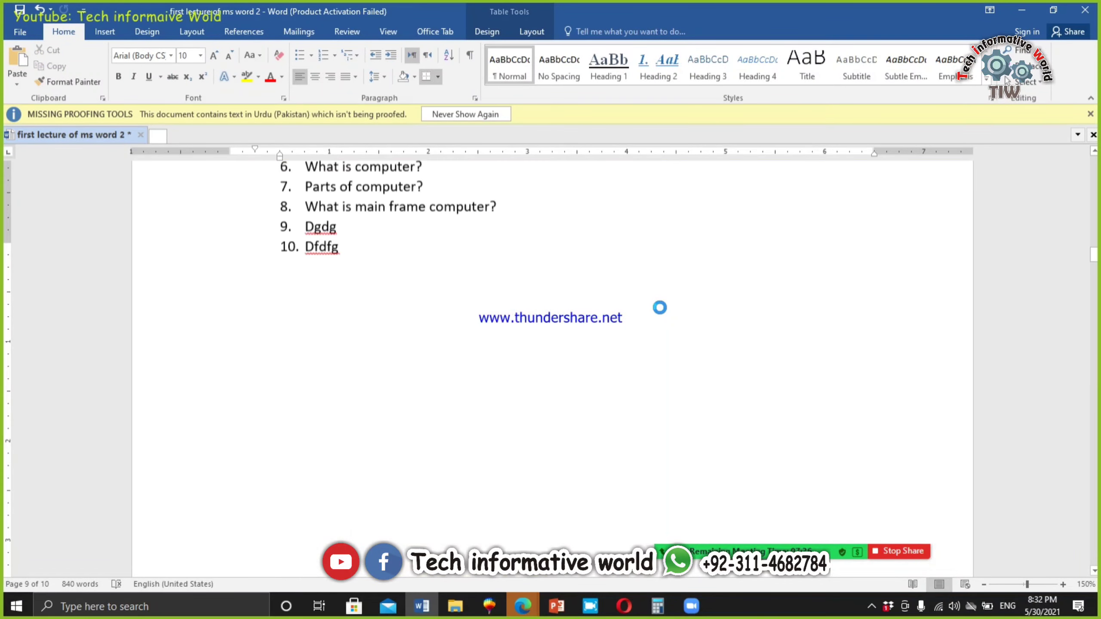
pyautogui.scroll(-5, 656, 313)
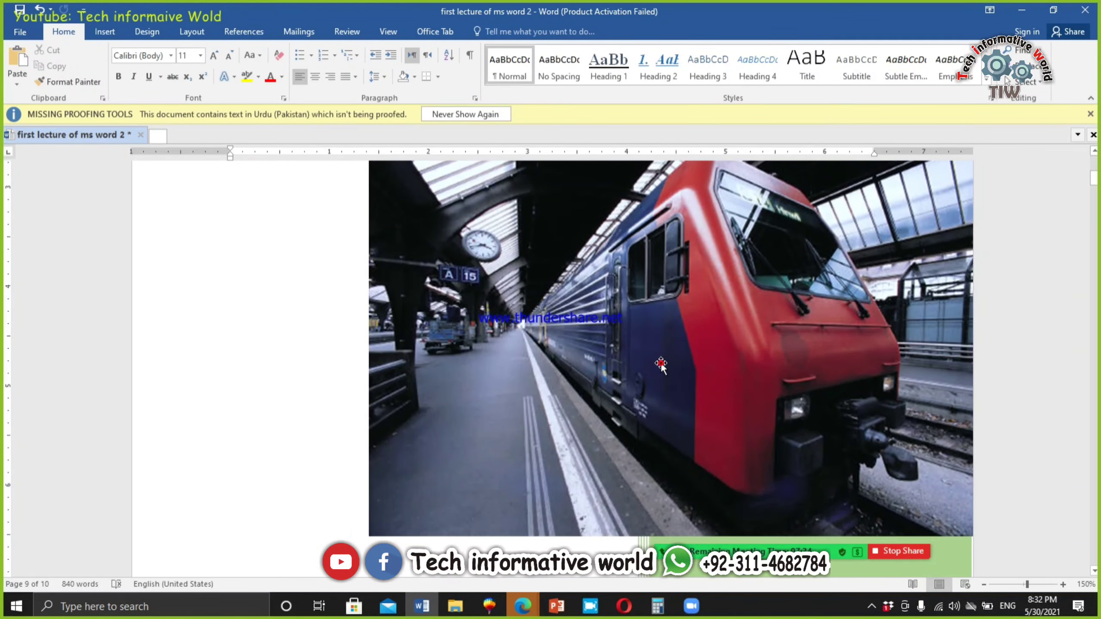
pyautogui.click(660, 363)
pyautogui.scroll(1, 689, 385)
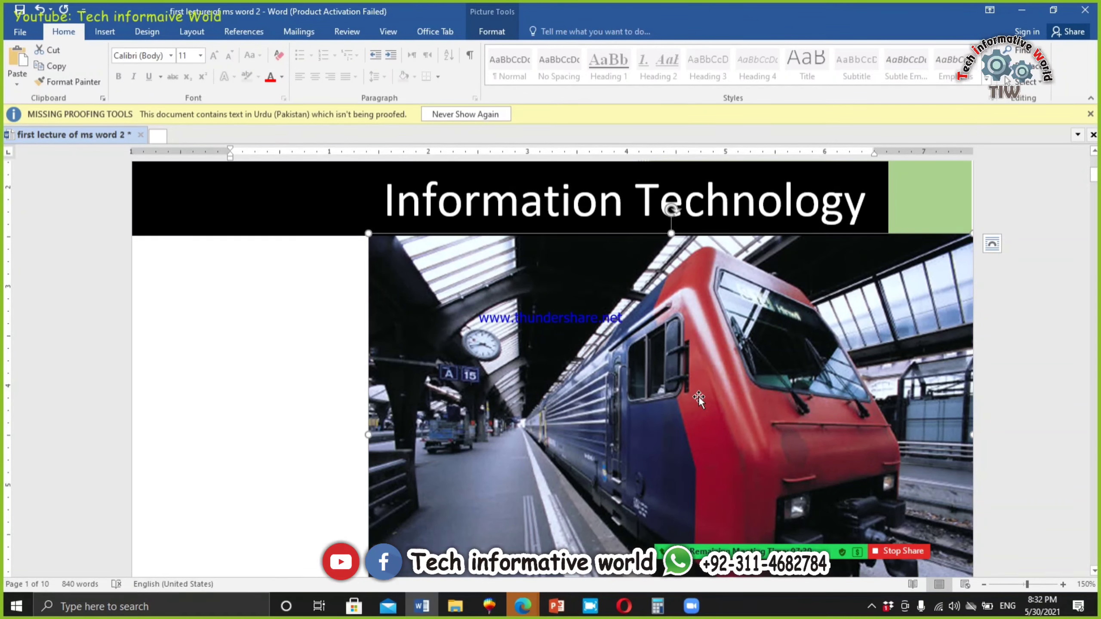
pyautogui.press('Delete')
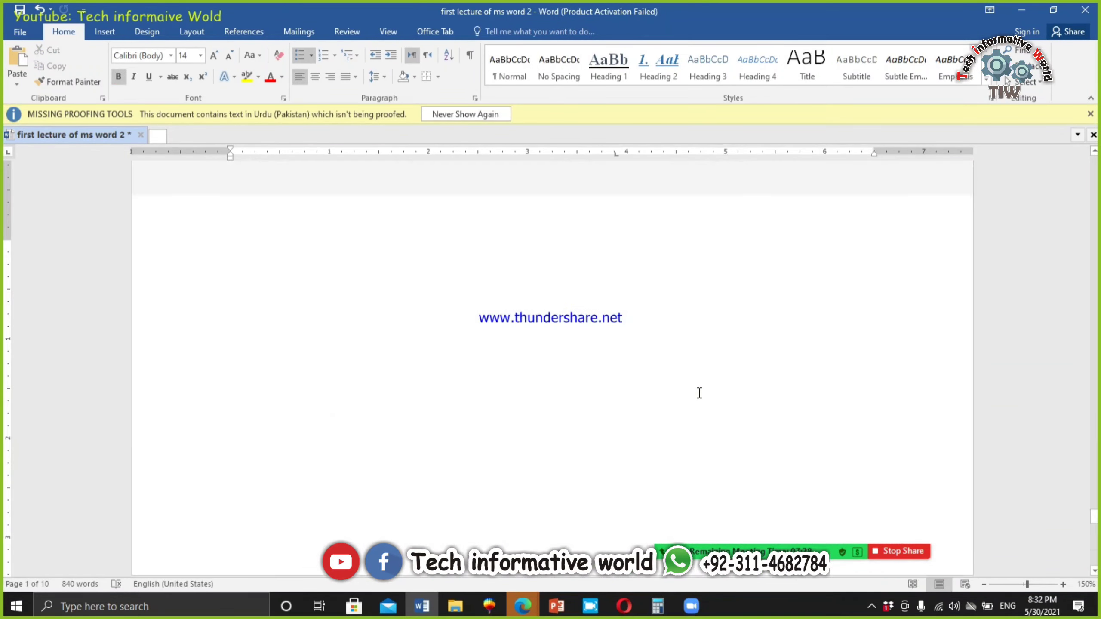
pyautogui.hotkey('ctrl', 'v')
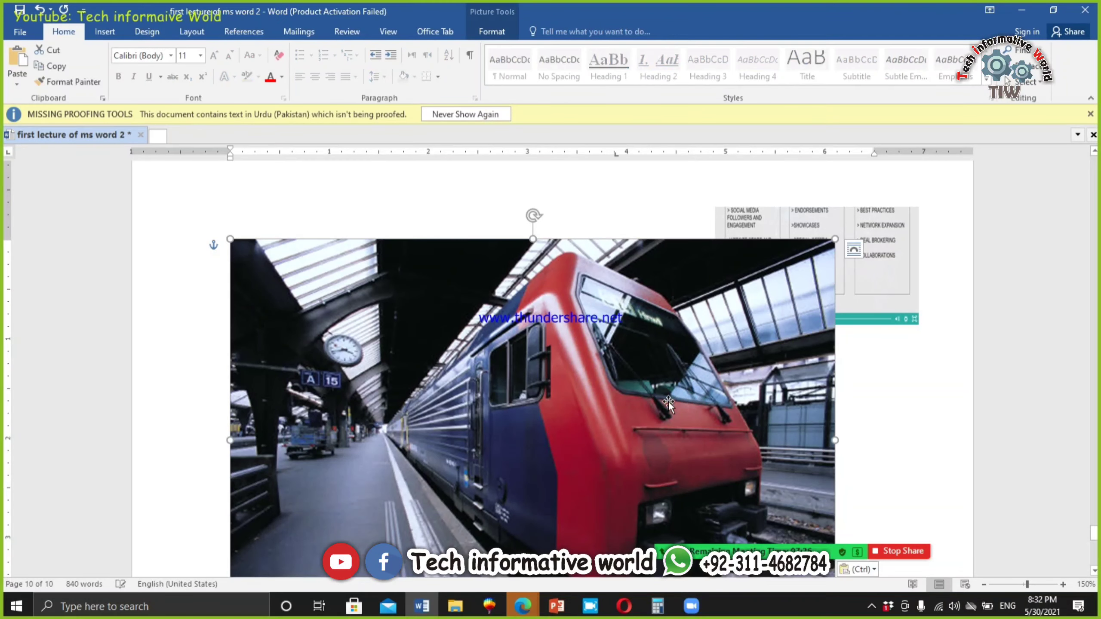
# Step: Delete the small screenshot picture and place the train picture, shrunk to about 3 inches wide, to the right of the filler lines
pyautogui.click(667, 403)
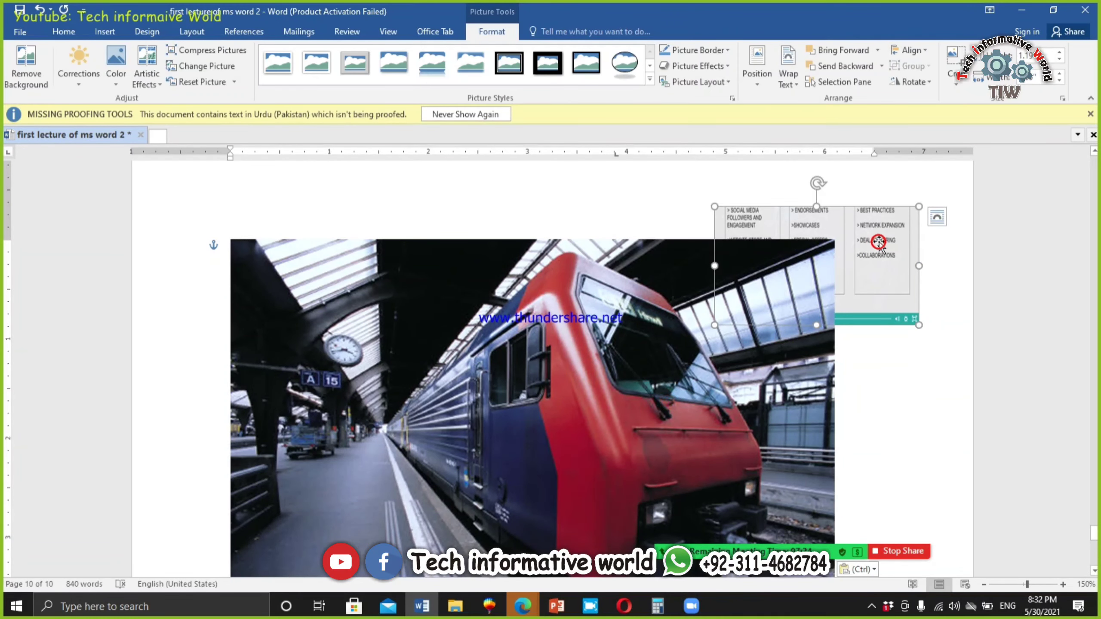
pyautogui.click(874, 244)
pyautogui.moveTo(786, 312); pyautogui.dragTo(841, 249)
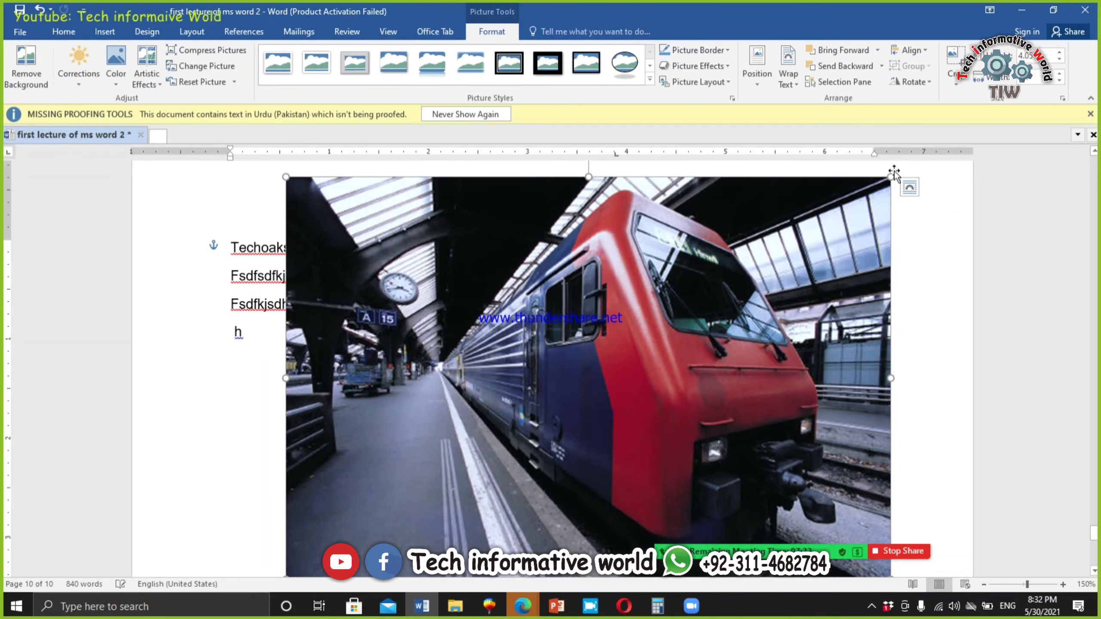
pyautogui.moveTo(892, 175); pyautogui.dragTo(580, 385)
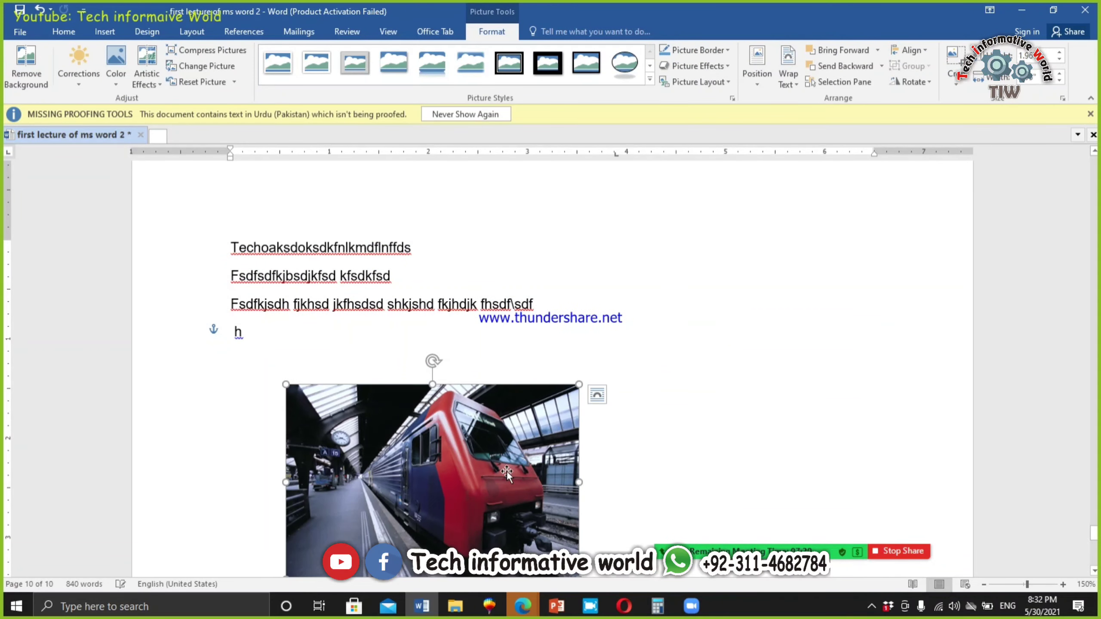
pyautogui.moveTo(506, 470); pyautogui.dragTo(817, 284)
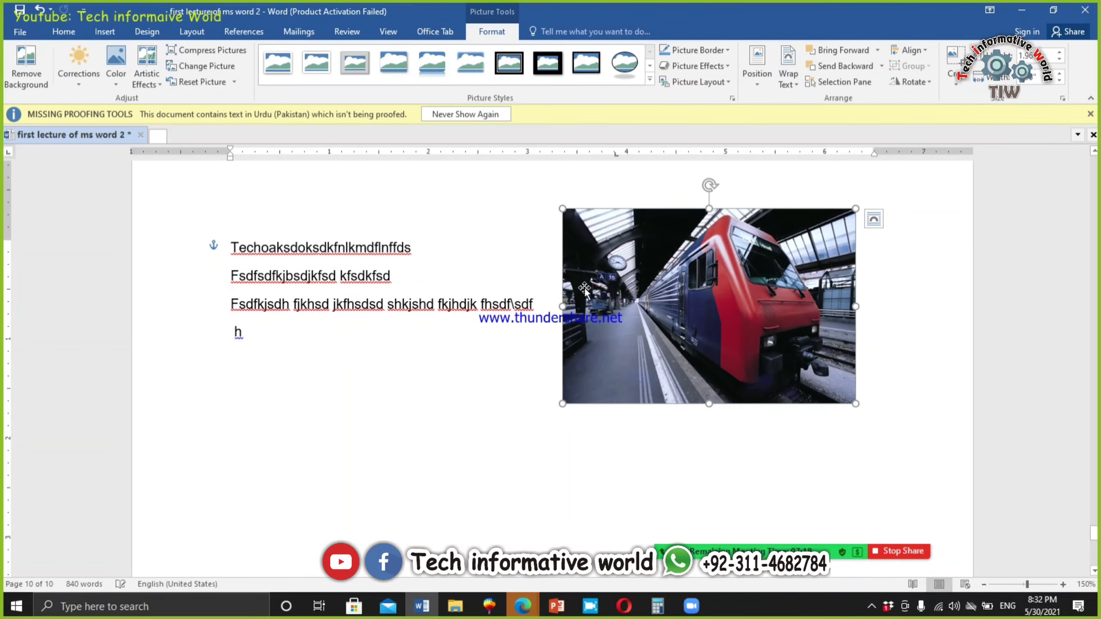
pyautogui.moveTo(704, 288); pyautogui.dragTo(704, 223)
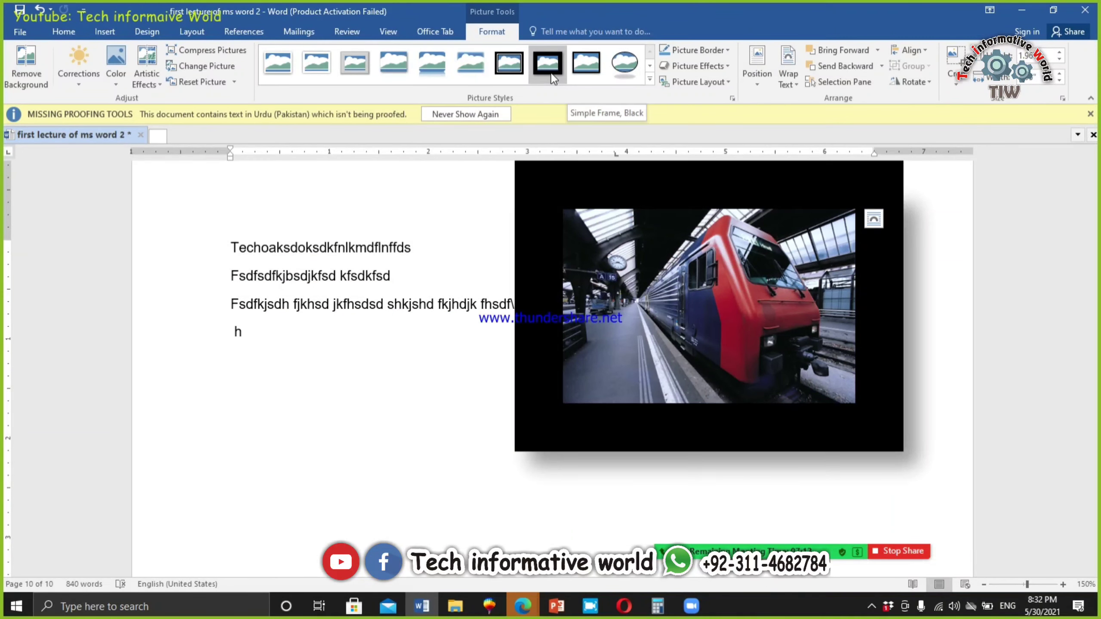
# Step: Apply the soft-edged rectangle style to the train picture and move it further toward the right margin
pyautogui.click(471, 69)
pyautogui.moveTo(789, 319); pyautogui.dragTo(875, 290)
pyautogui.click(300, 332)
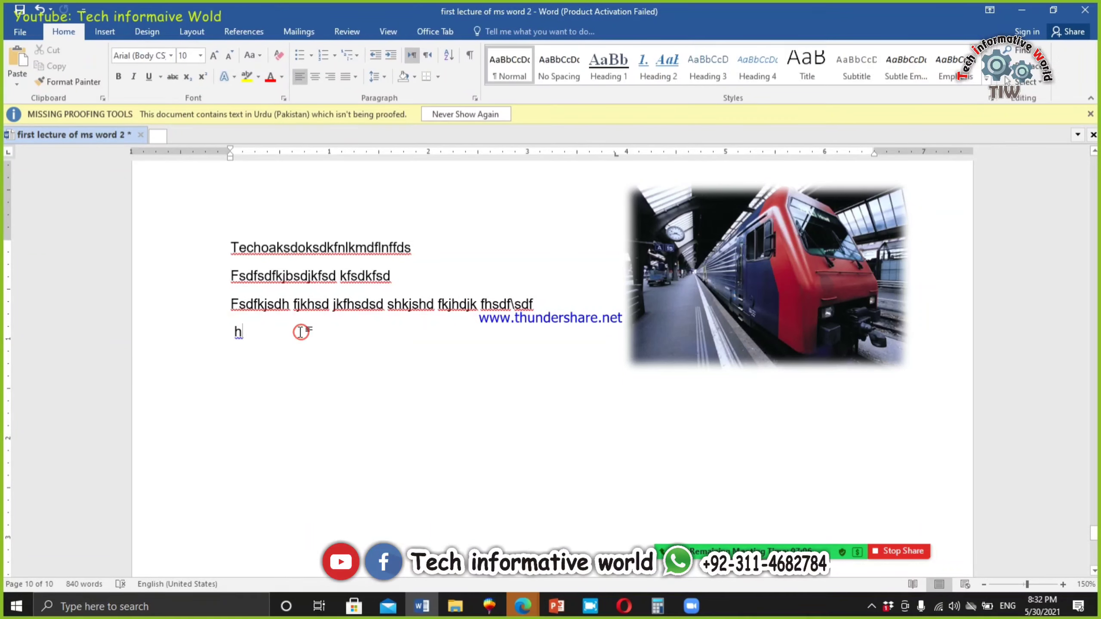
# Step: Try other picture styles on the train picture and apply the rounded, tilted perspective style with a shadow
pyautogui.doubleClick(748, 295)
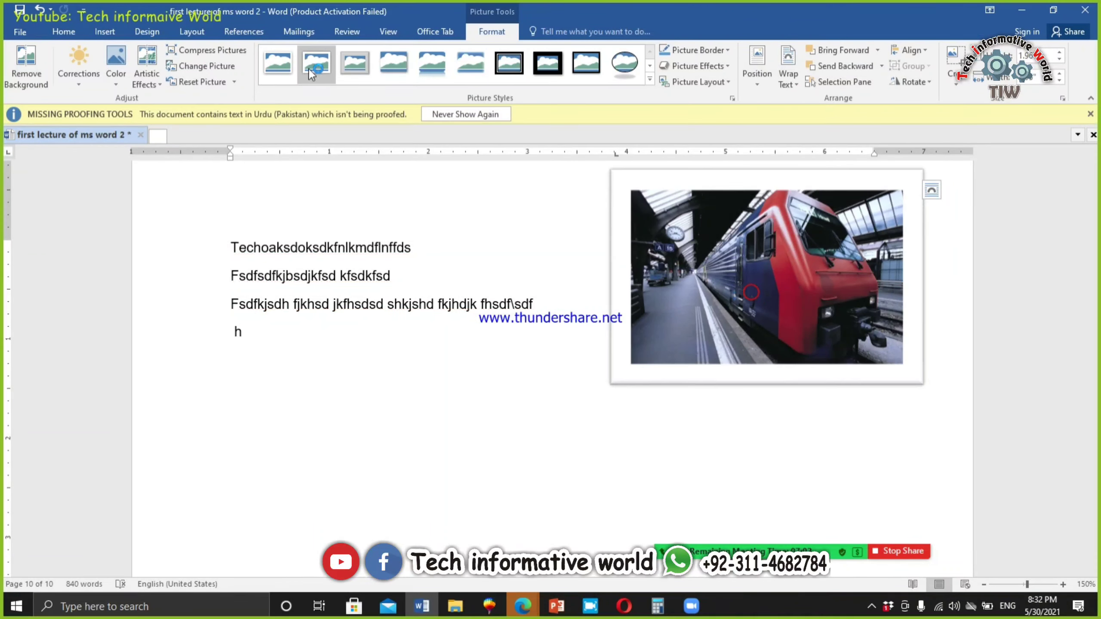
pyautogui.click(470, 62)
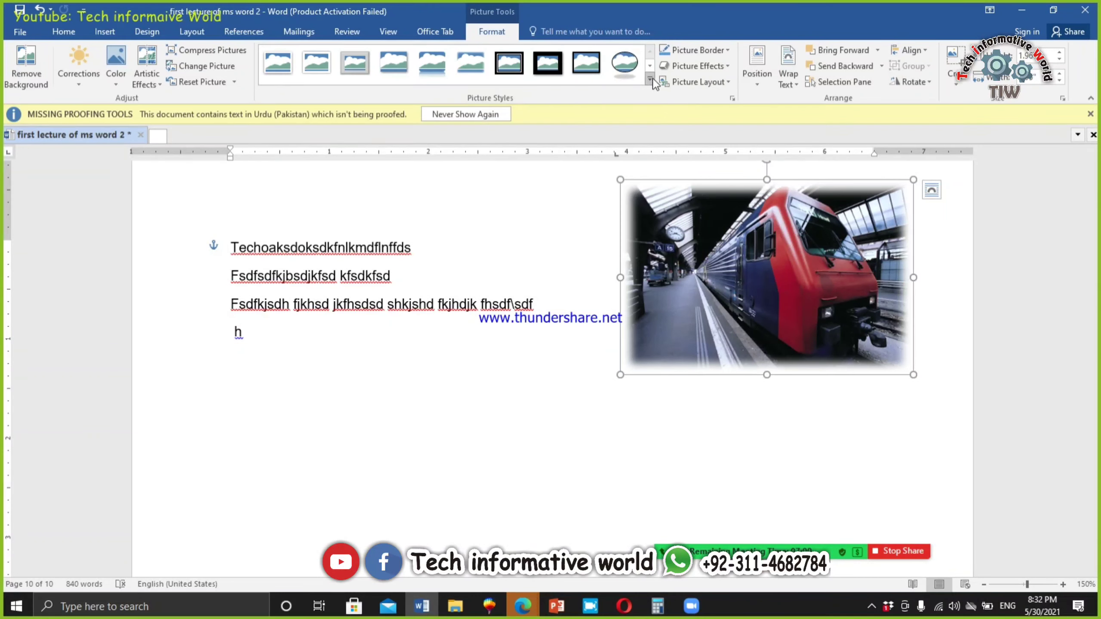
pyautogui.click(651, 79)
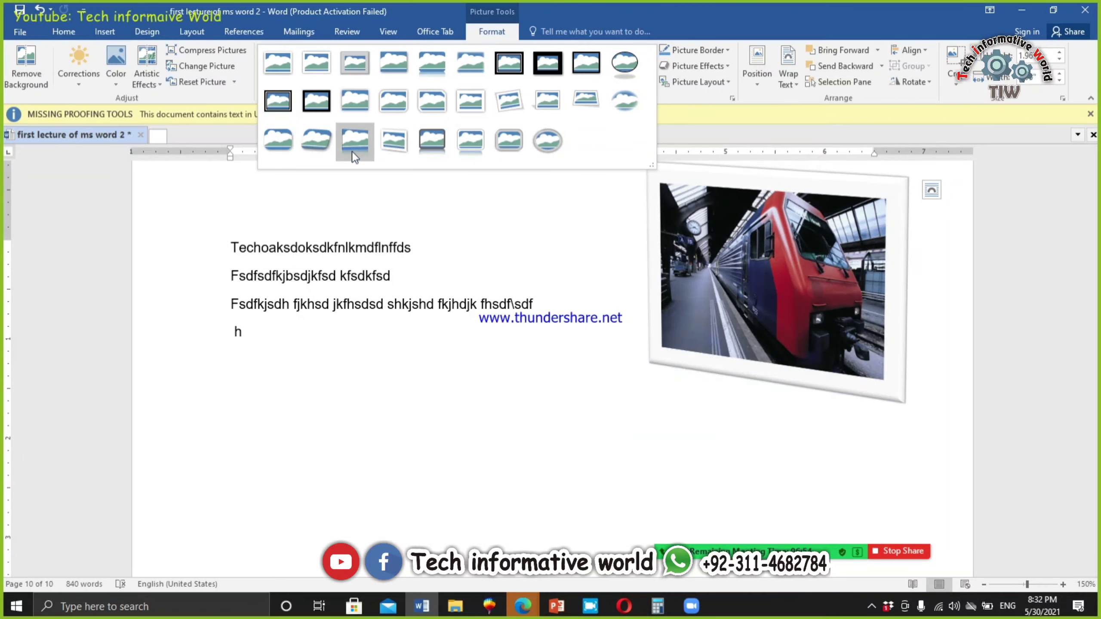
pyautogui.click(323, 147)
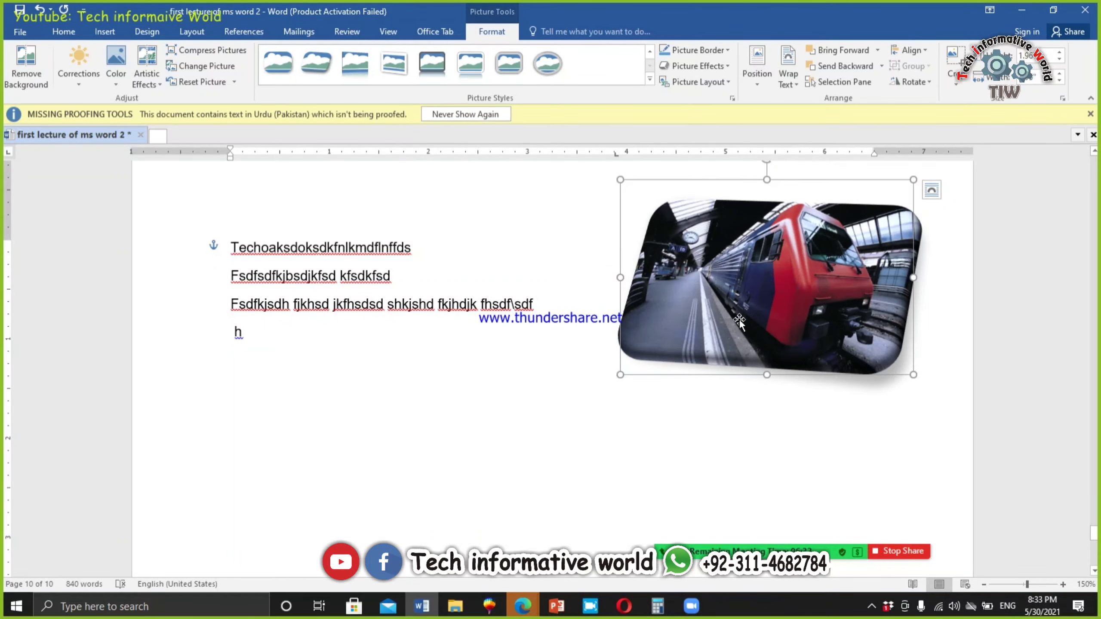
# Step: Paste a second, unstyled copy of the train picture, shrink it to about 2.7 inches wide and place it over the filler lines
pyautogui.hotkey('ctrl', 'v')
pyautogui.moveTo(676, 340); pyautogui.dragTo(232, 366)
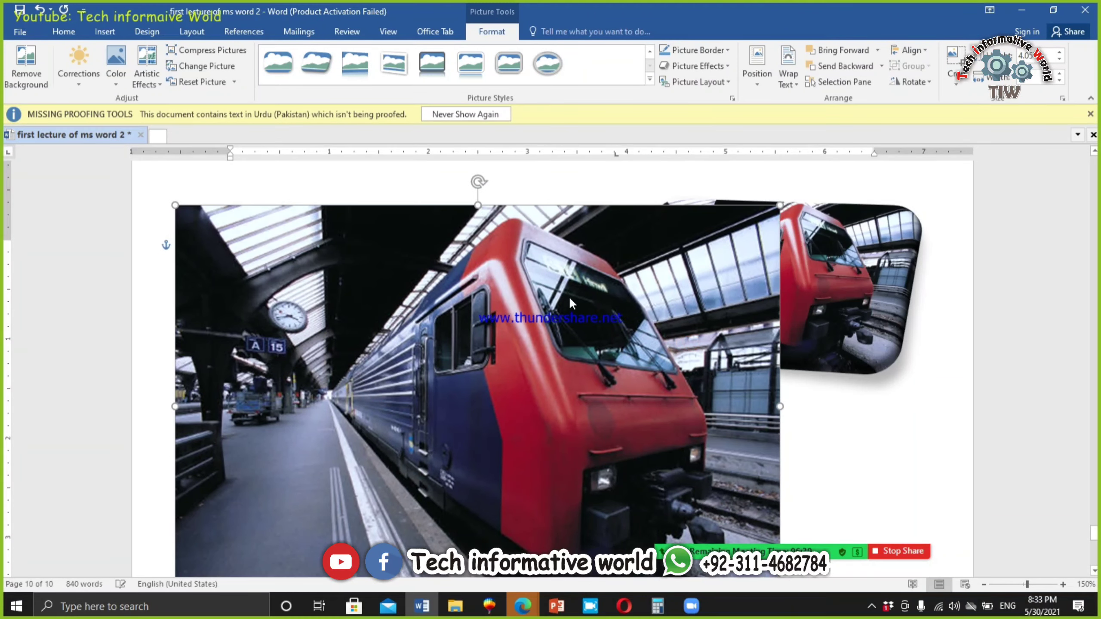
pyautogui.moveTo(779, 204); pyautogui.dragTo(439, 432)
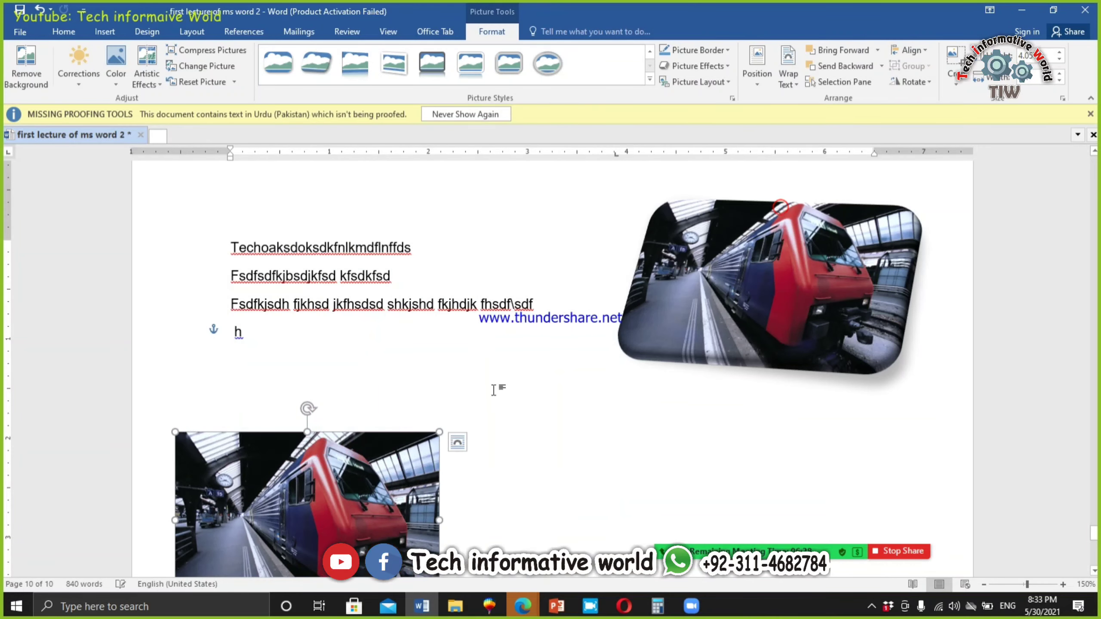
pyautogui.click(815, 323)
pyautogui.moveTo(378, 499); pyautogui.dragTo(459, 269)
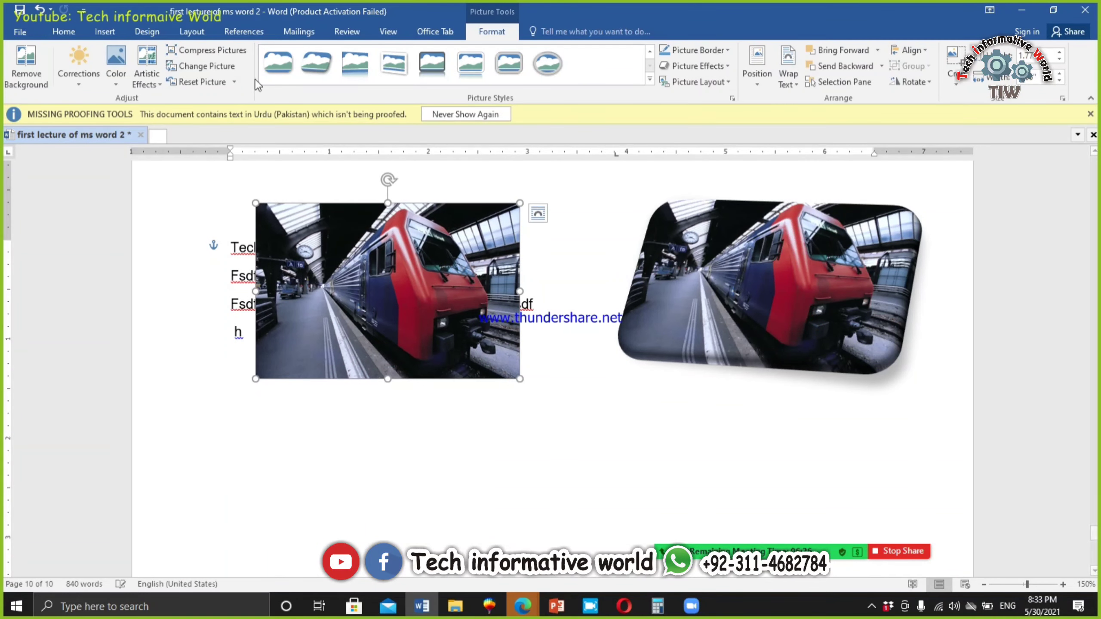
# Step: Reapply the rounded perspective style to the original train picture and delete the unstyled copy over the filler lines
pyautogui.click(732, 264)
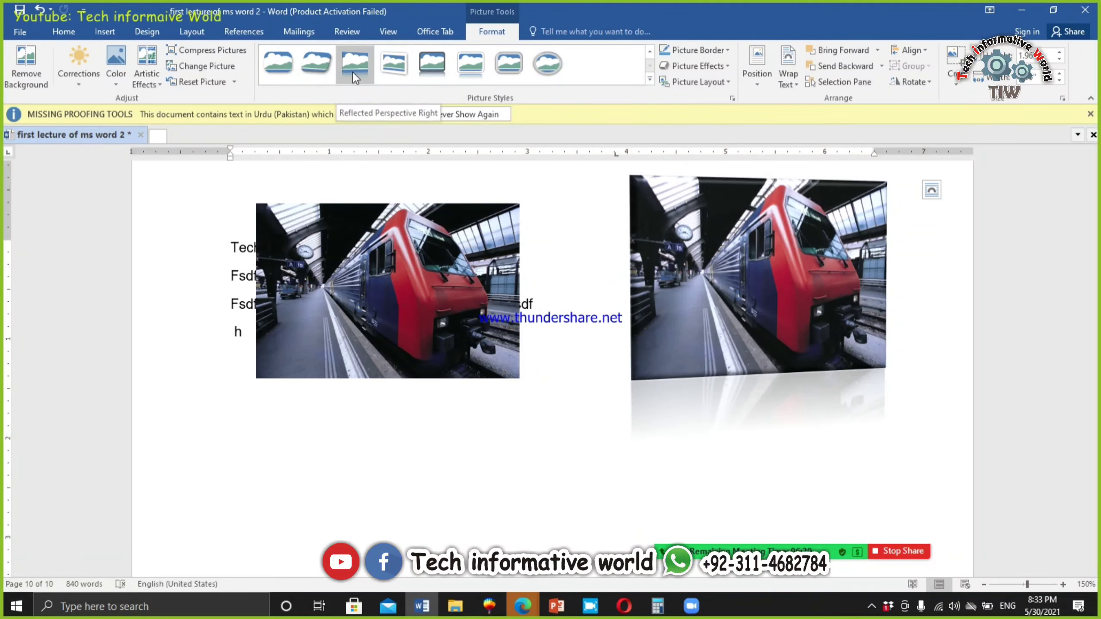
pyautogui.click(321, 69)
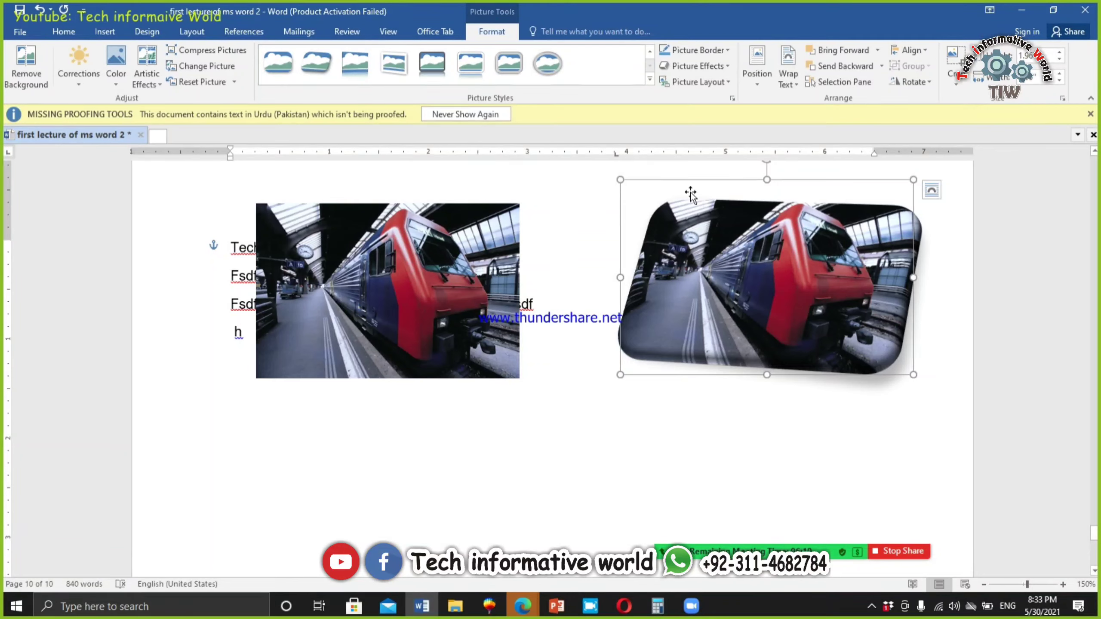
pyautogui.click(477, 325)
pyautogui.press('Delete')
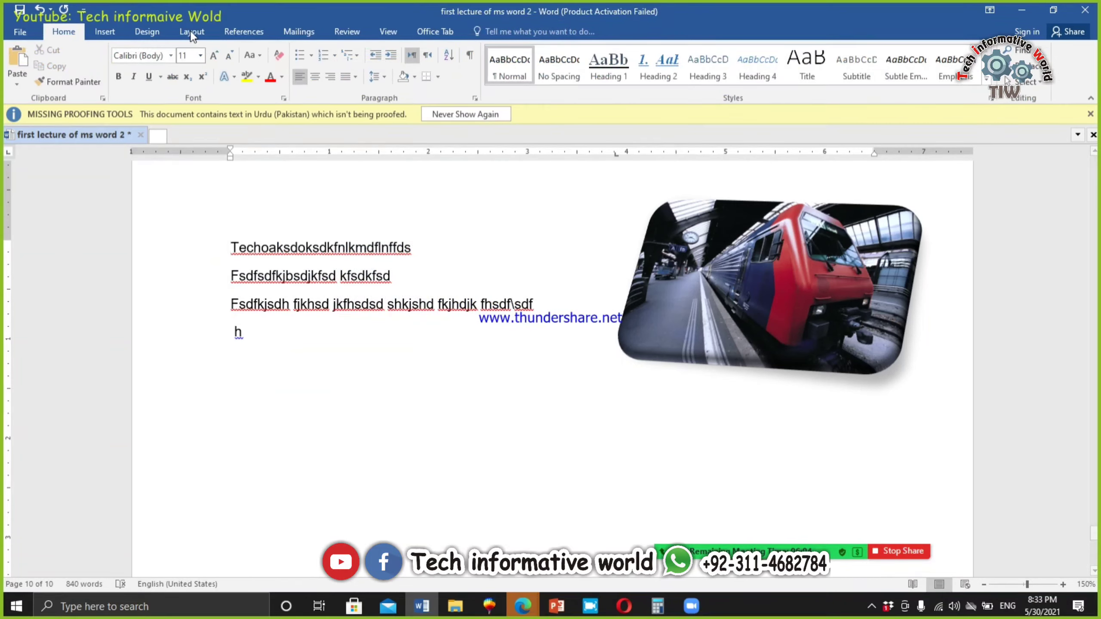
# Step: Review the options for inserting tables, including quick tables, and the layout tools available for the college enrollment table
pyautogui.click(104, 32)
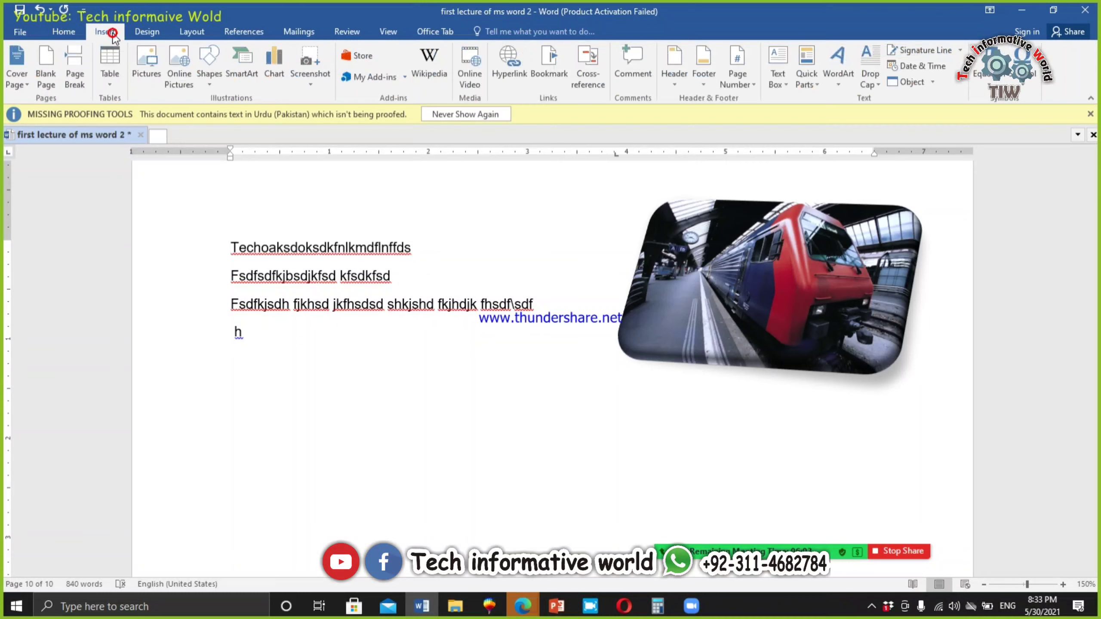
pyautogui.click(110, 64)
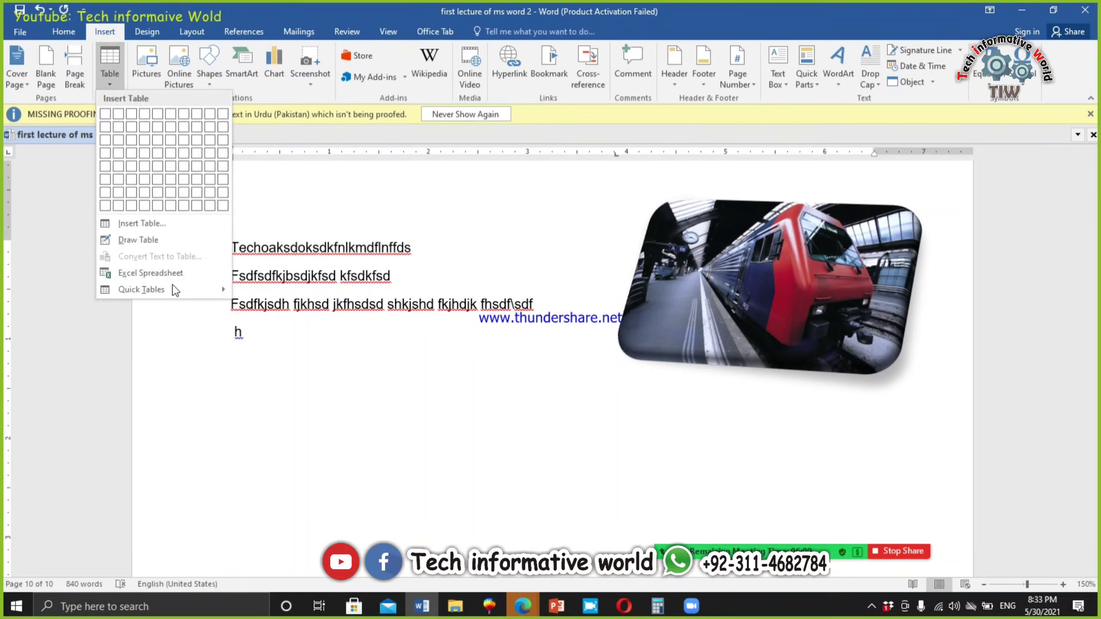
pyautogui.moveTo(179, 297)
pyautogui.click(526, 416)
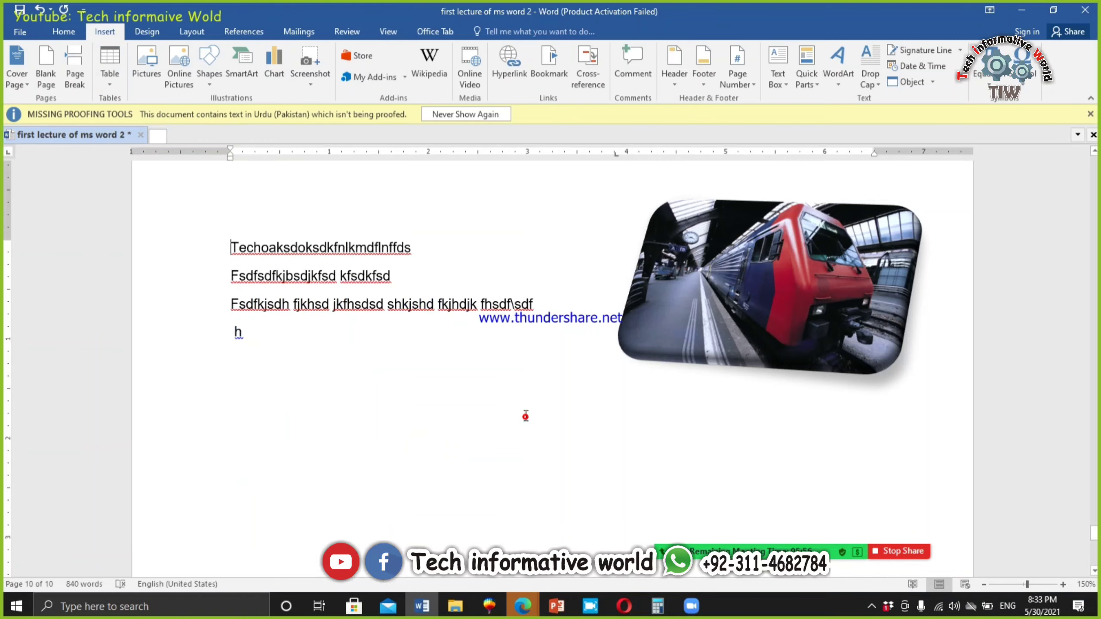
pyautogui.scroll(15, 537, 354)
pyautogui.click(535, 431)
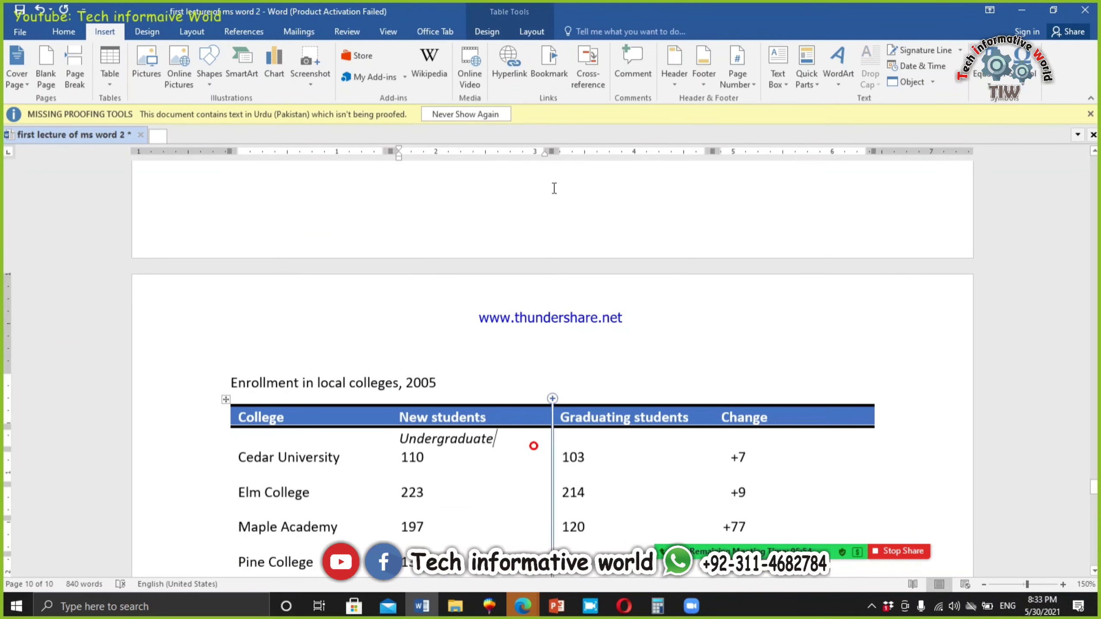
pyautogui.click(536, 34)
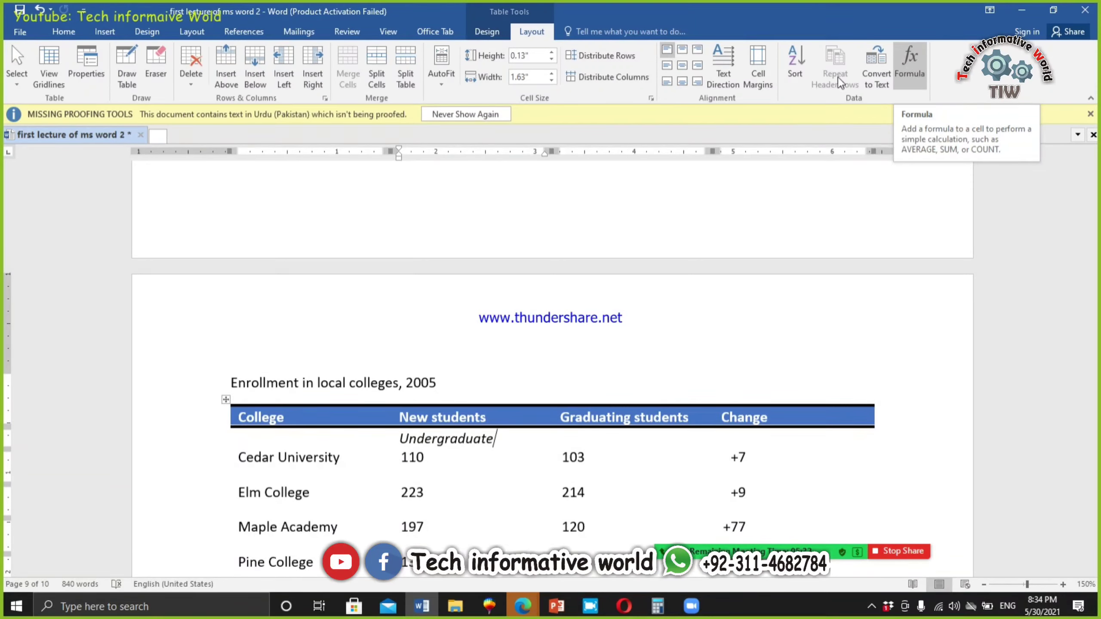
# Step: Review the commands for inserting pictures and select the styled train picture on the last page
pyautogui.click(92, 38)
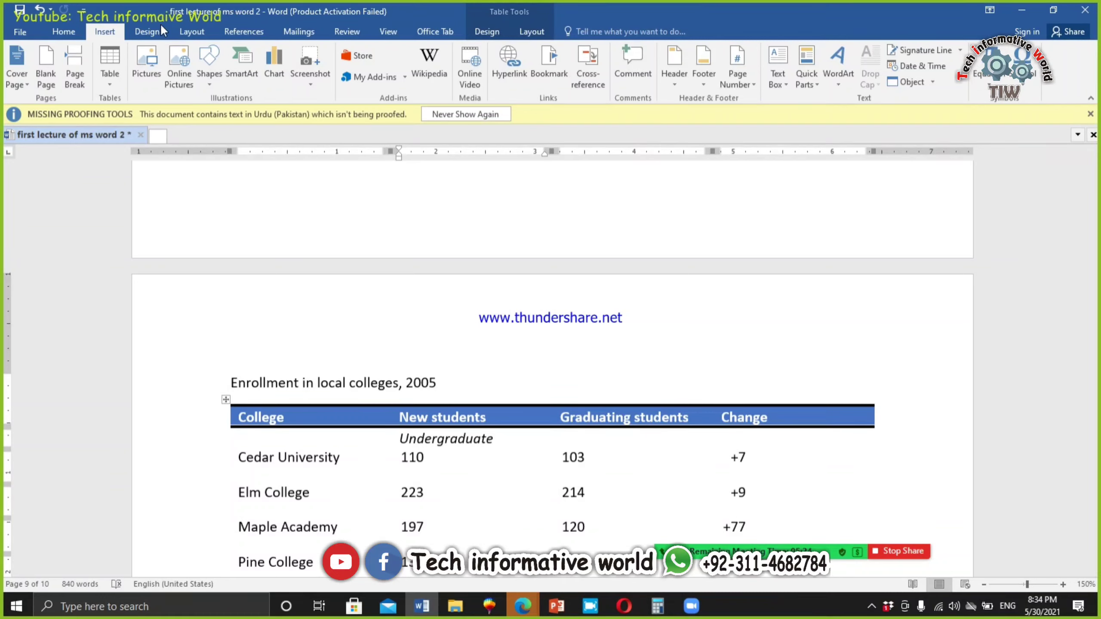
pyautogui.click(429, 417)
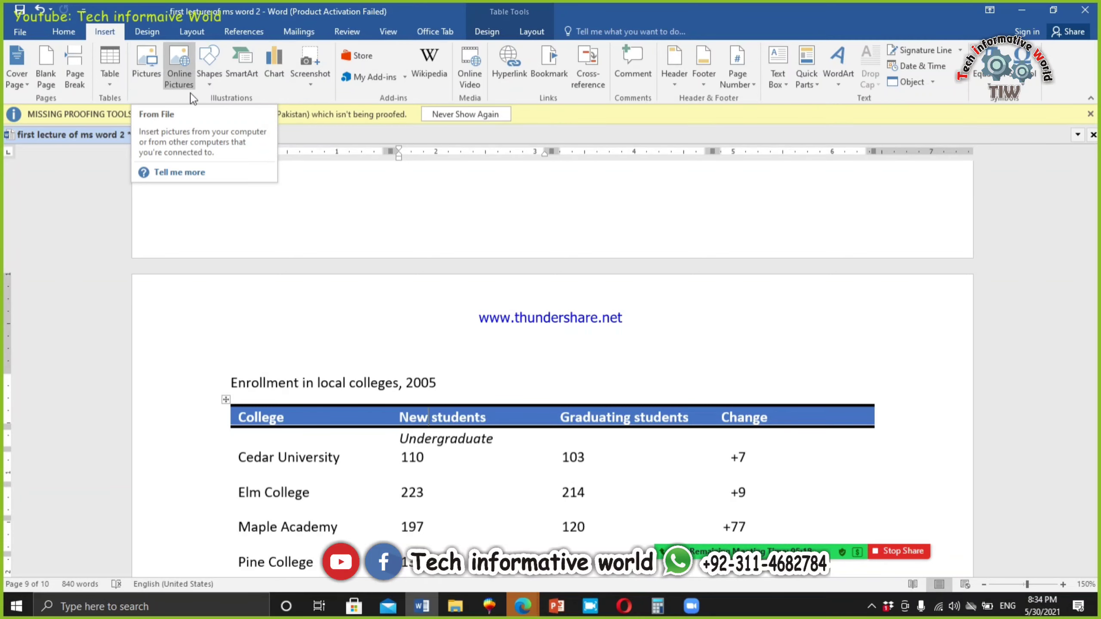
pyautogui.scroll(-15, 668, 437)
pyautogui.click(833, 342)
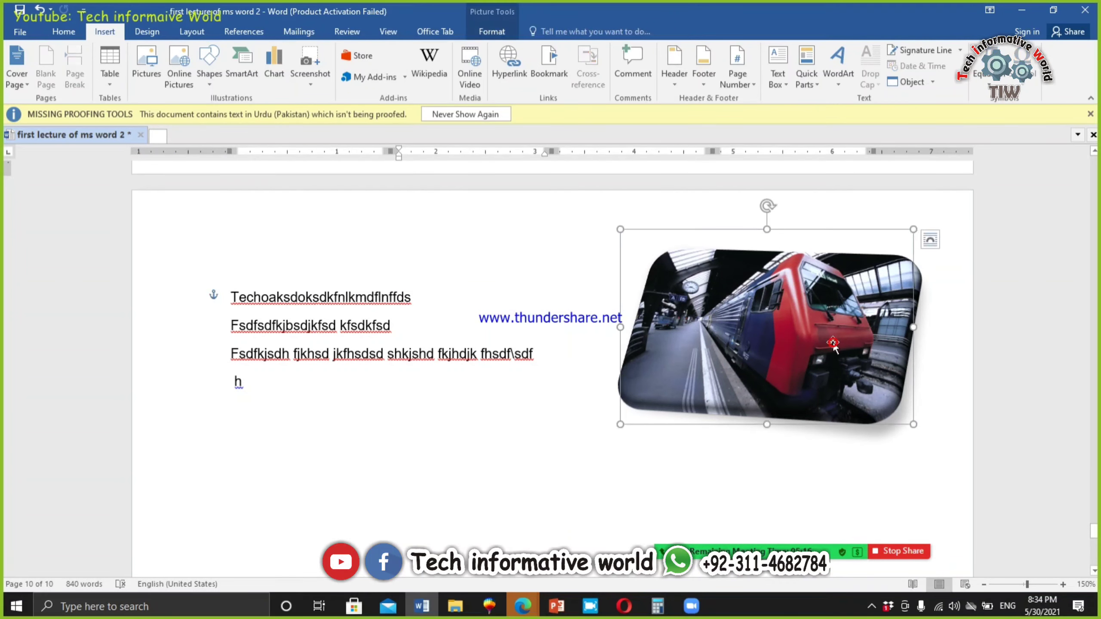